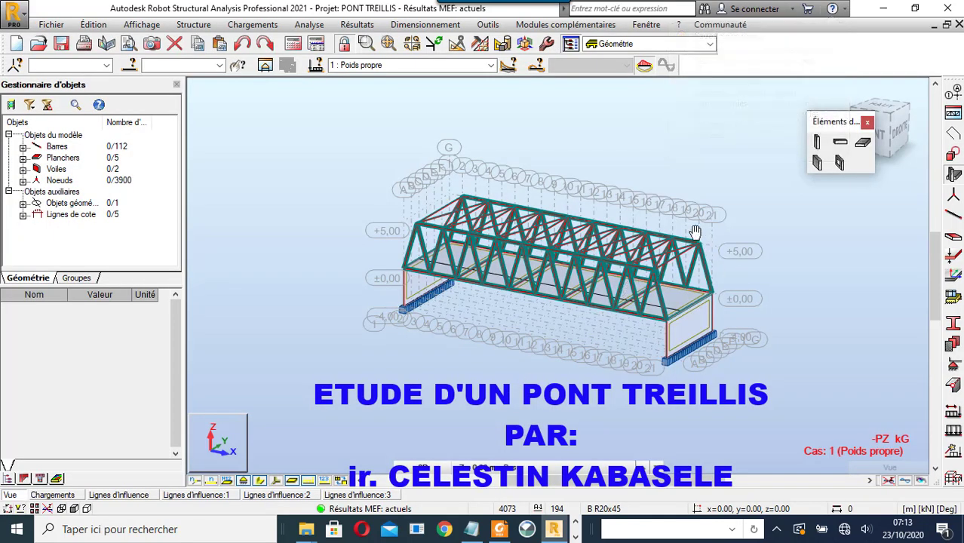
- Save the PONT TREILLIS truss bridge model and start a new project
scroll(647, 214, up, 3)
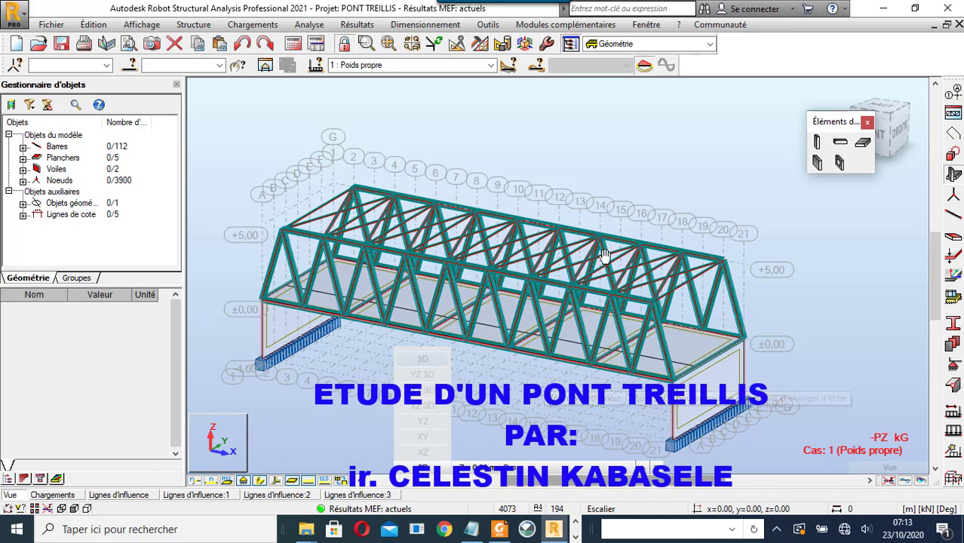
click(65, 48)
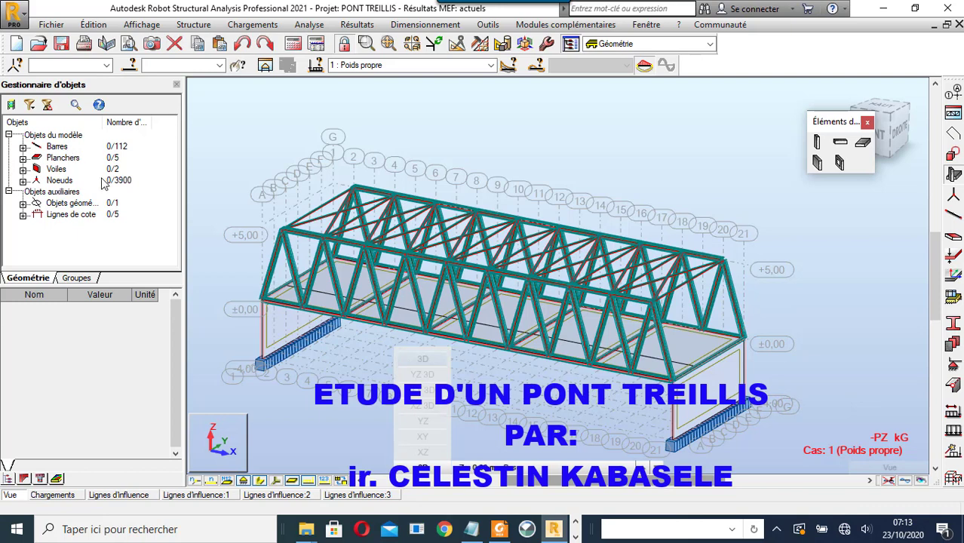
click(16, 44)
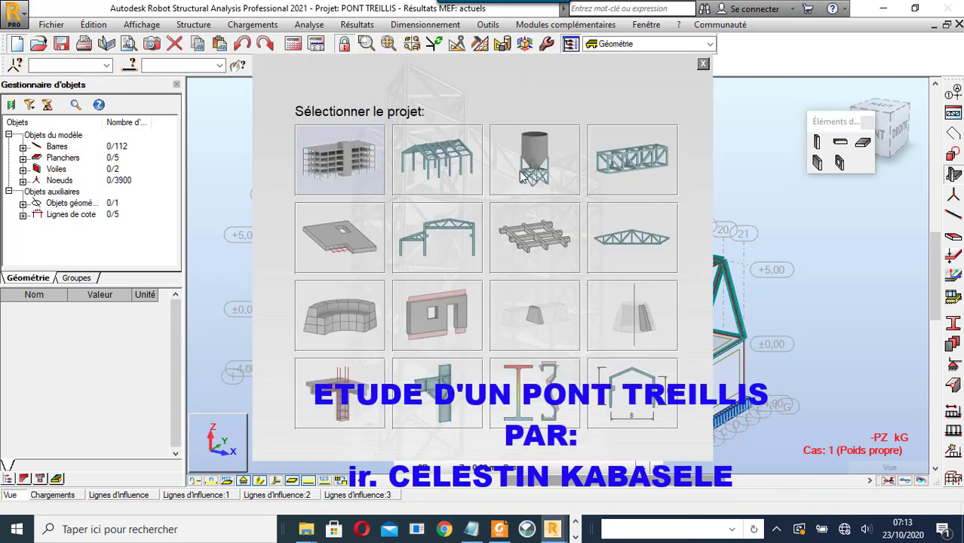
- Create a new shell (Coque) project and bring up the Lignes de construction settings
click(540, 162)
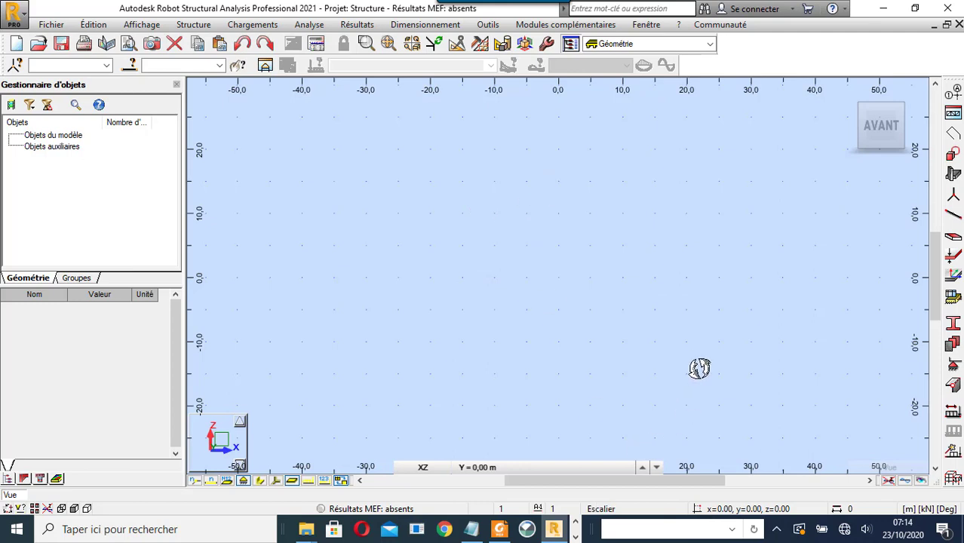
click(953, 111)
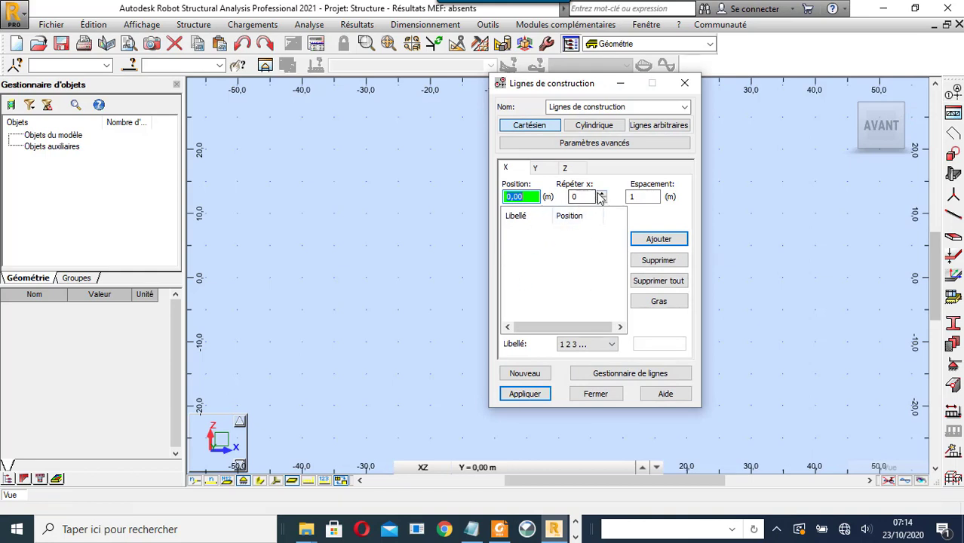
- Add seven X construction lines spaced 1.5 m, from 0 to 9 m
click(601, 194)
click(645, 196)
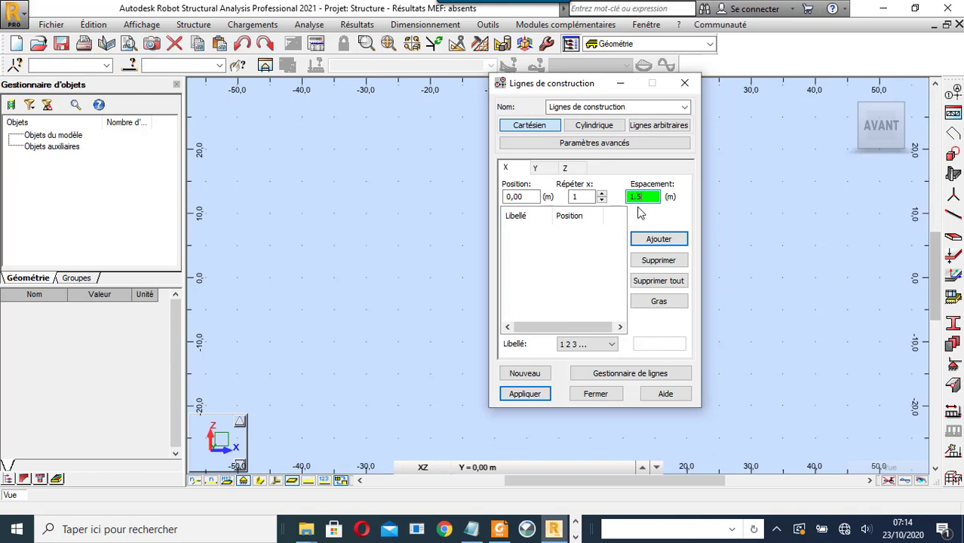
click(570, 196)
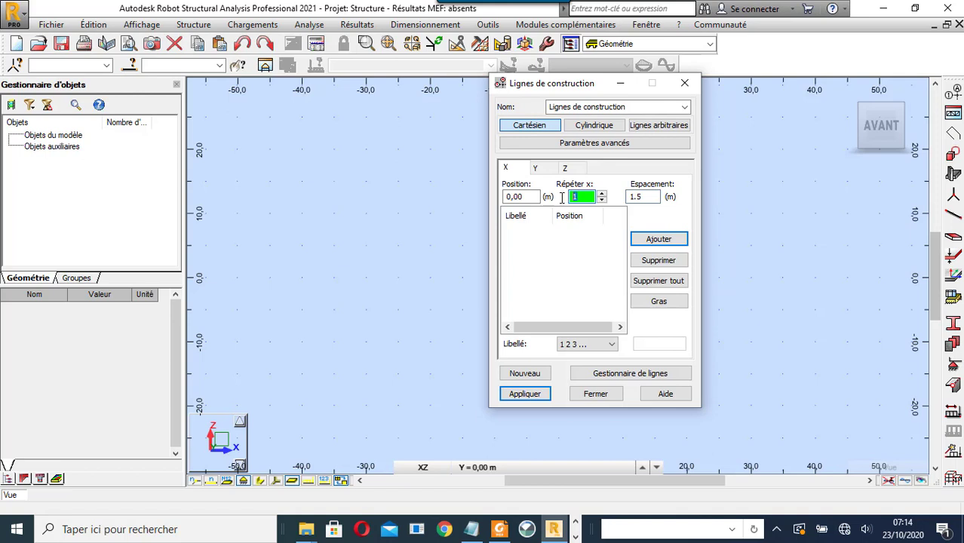
text(6)
click(658, 239)
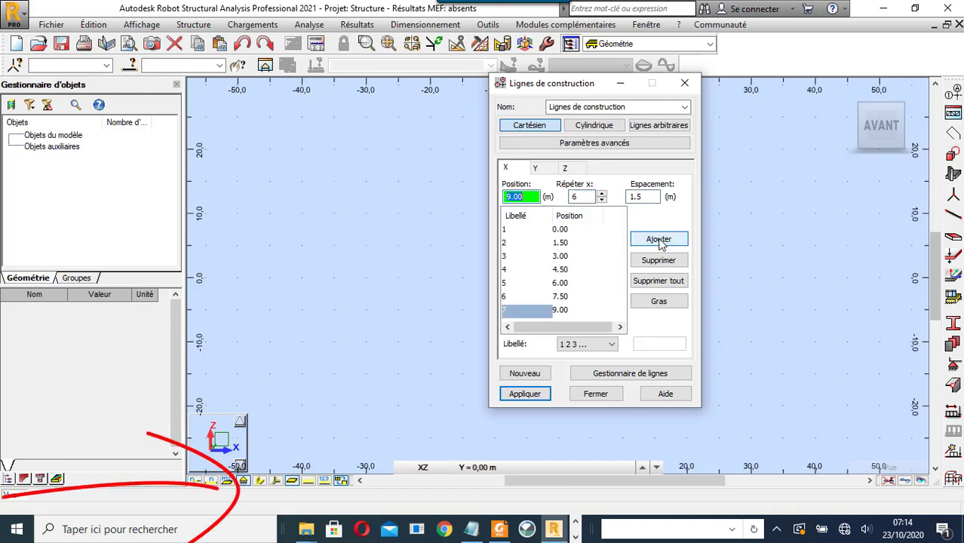
- Add twenty-one Y construction lines spaced 1.5 m, from 0 to 30 m
click(552, 170)
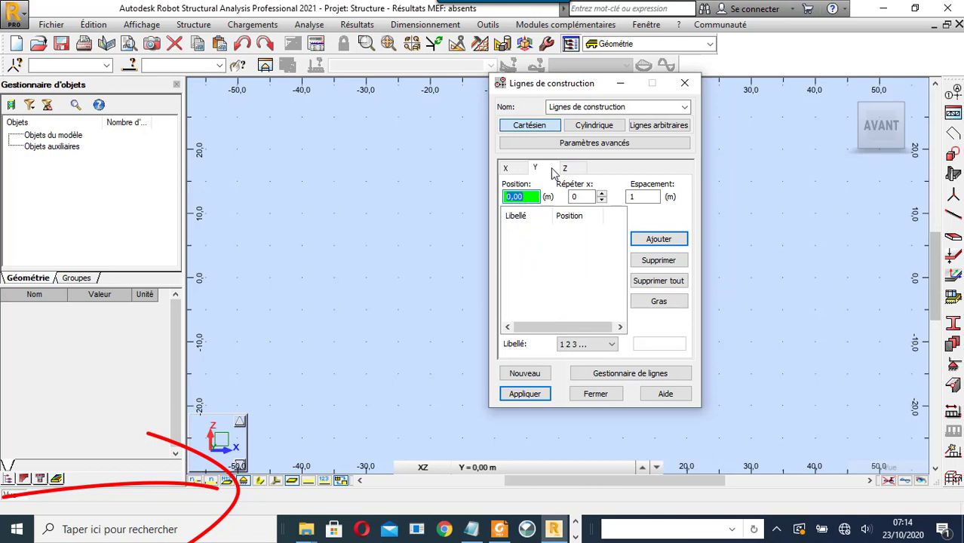
click(638, 197)
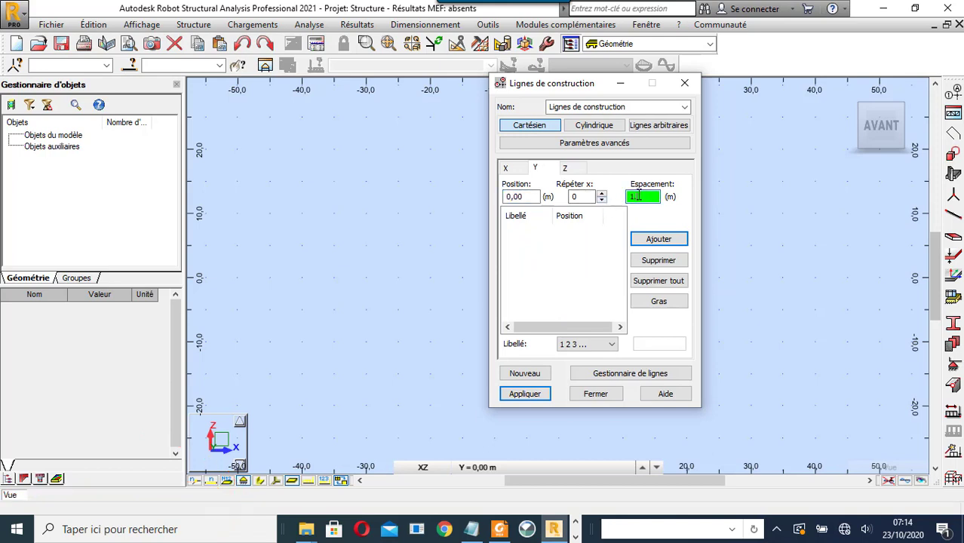
text(1.5)
click(575, 196)
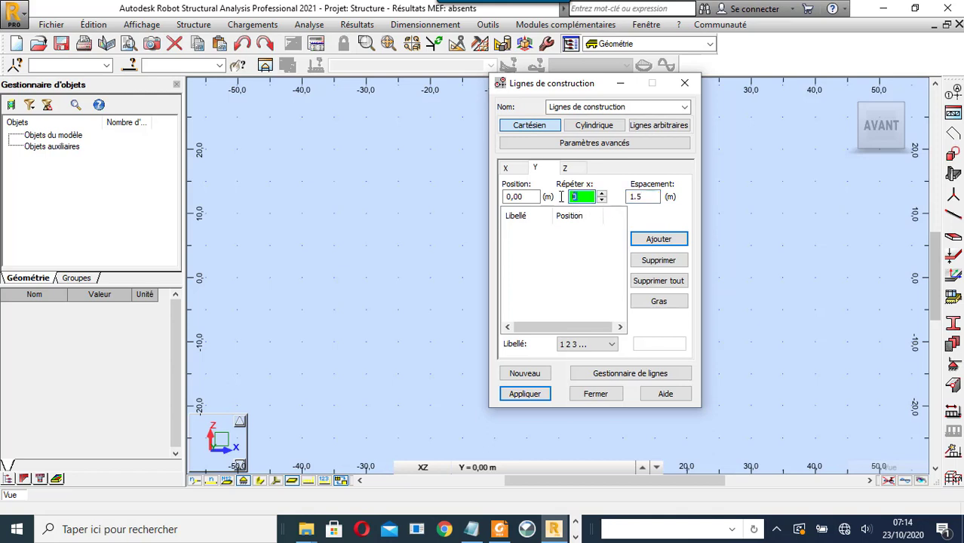
text(20)
click(679, 242)
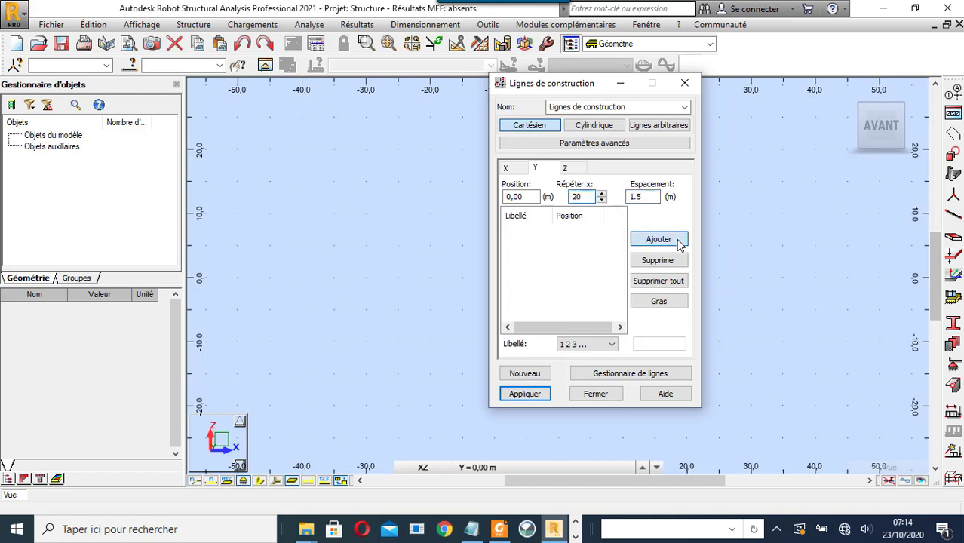
click(566, 168)
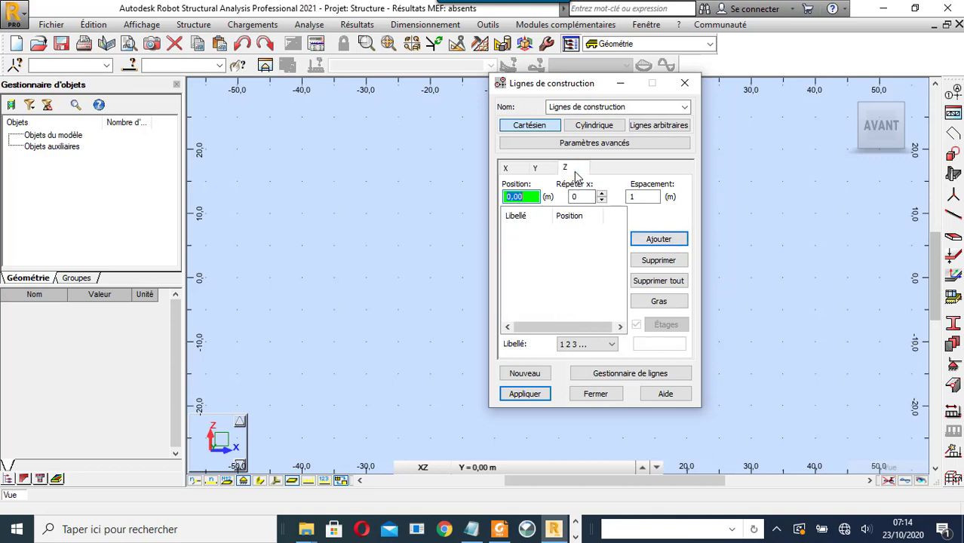
- Add Z construction levels at -5, 0 and +5 m with 5 m spacing
click(634, 197)
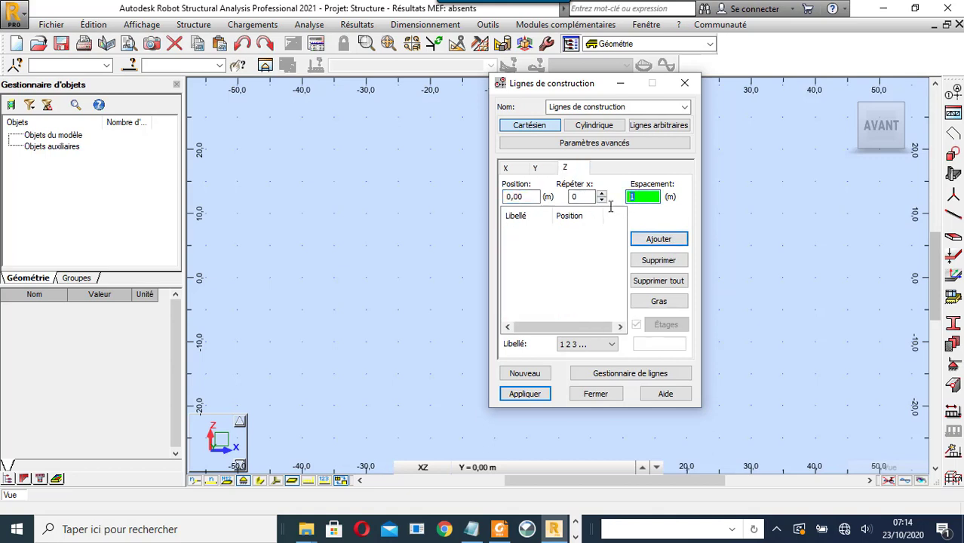
text(6)
key(BackSpace)
click(602, 194)
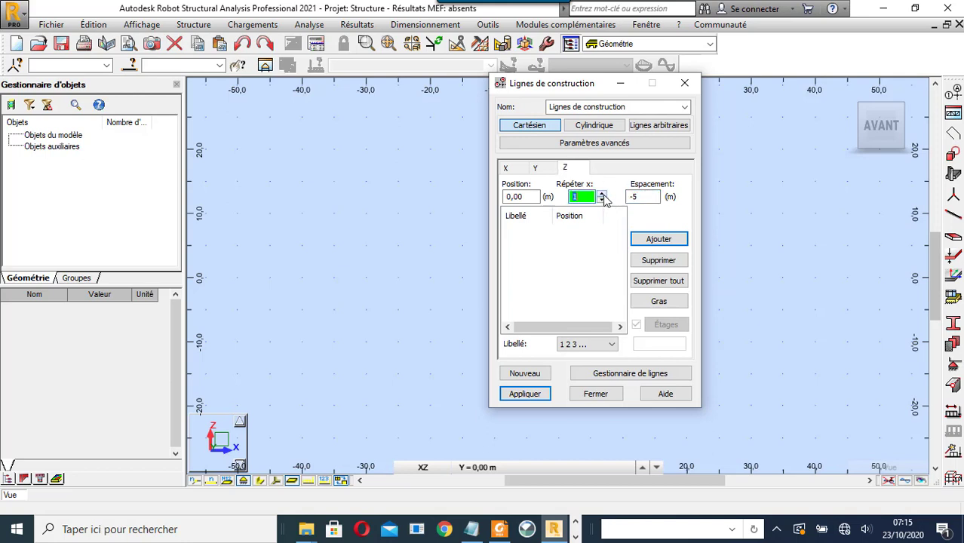
click(647, 238)
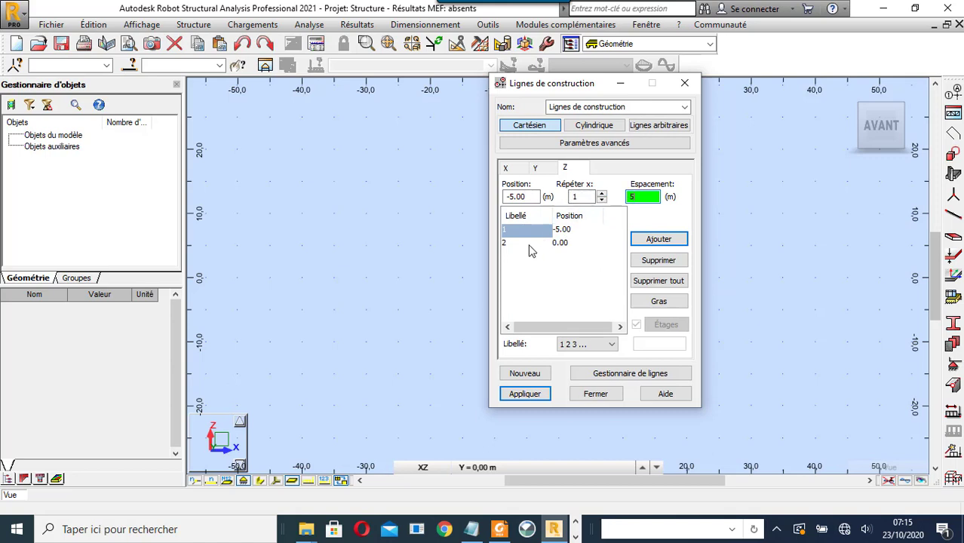
click(530, 243)
click(650, 240)
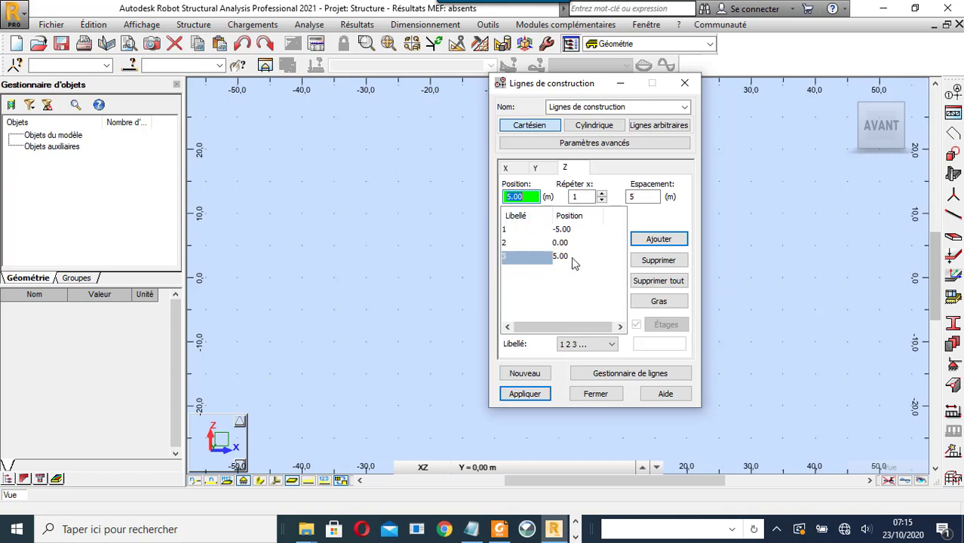
- Label the levels by value (Valeur), apply the grid to the model and close the dialog
click(599, 346)
click(580, 375)
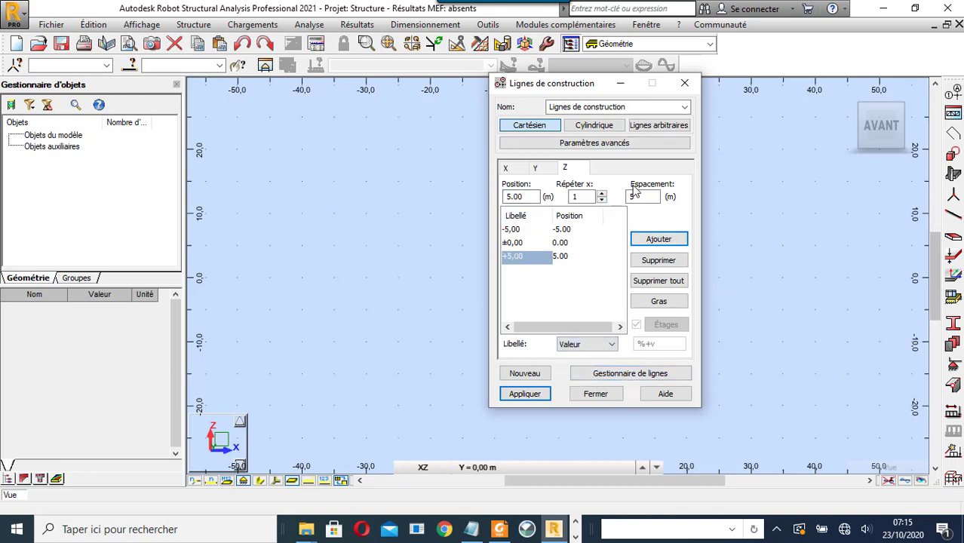
click(539, 396)
click(596, 394)
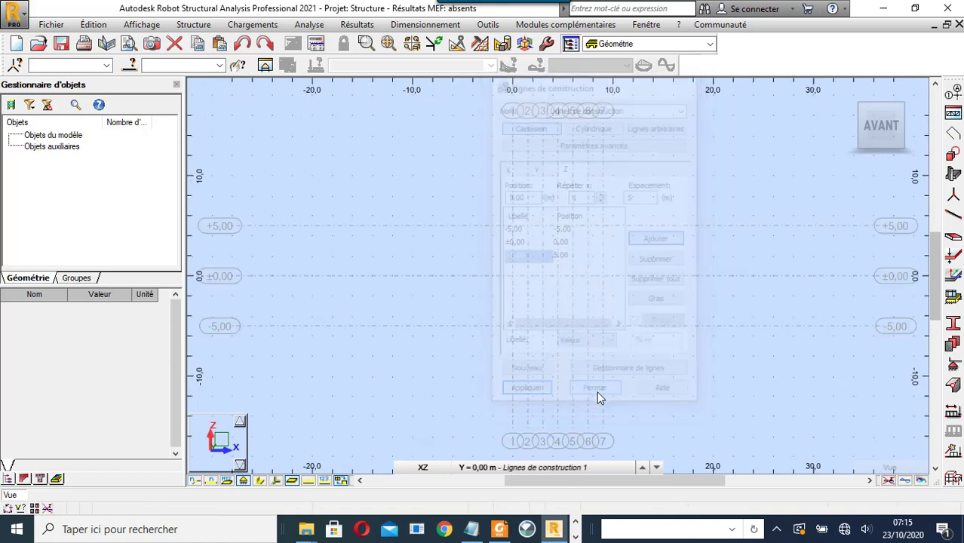
- Switch to the XY plan view and zoom onto the grid of X lines 1–7 and Y lines 1–21
click(424, 468)
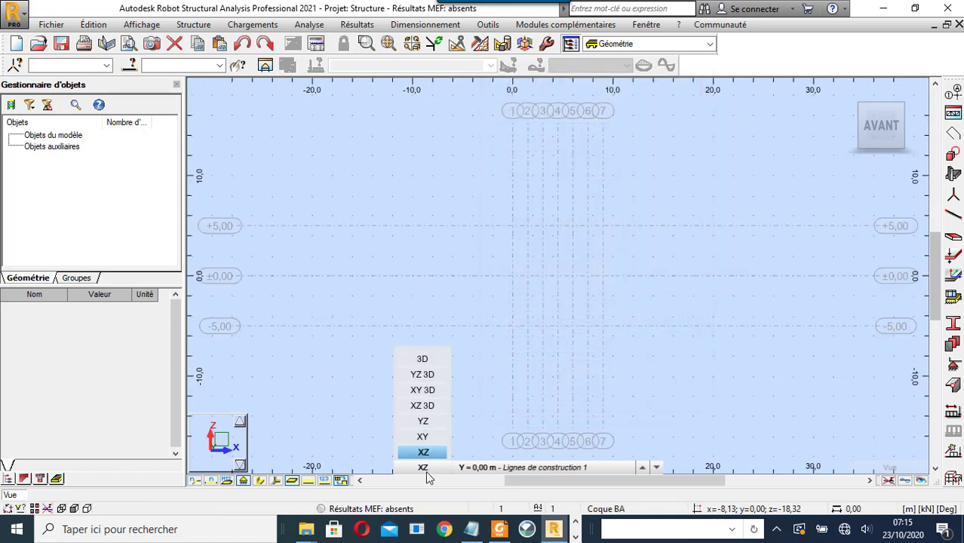
click(423, 437)
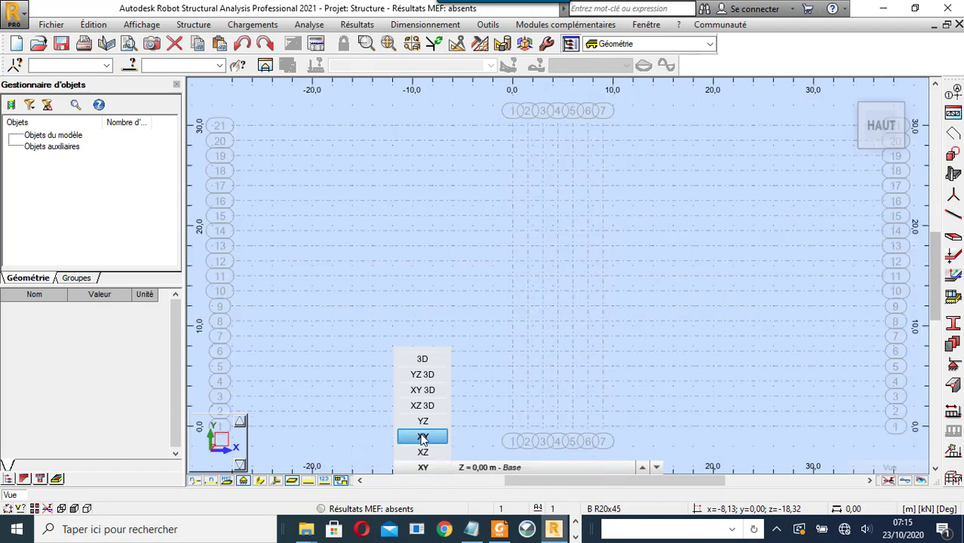
scroll(489, 269, down, 2)
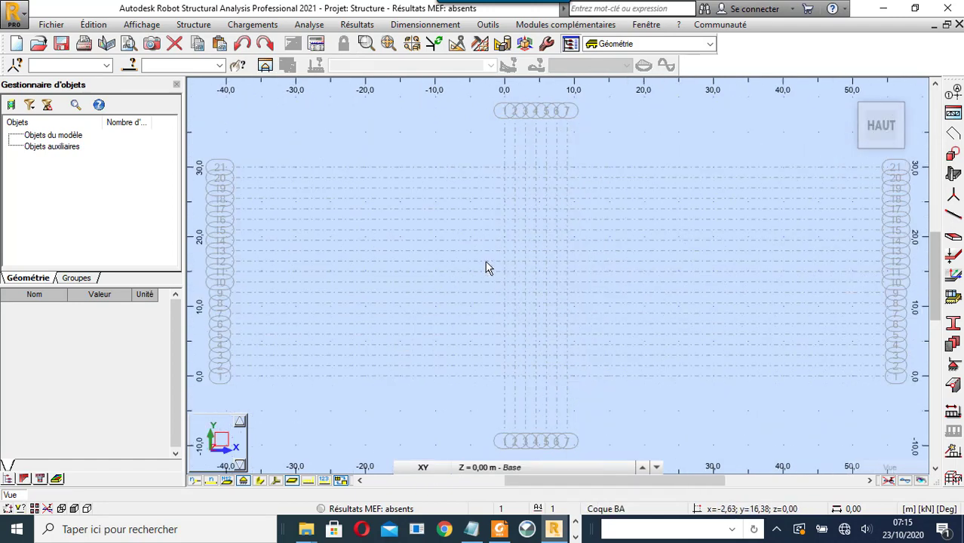
scroll(489, 266, down, 1)
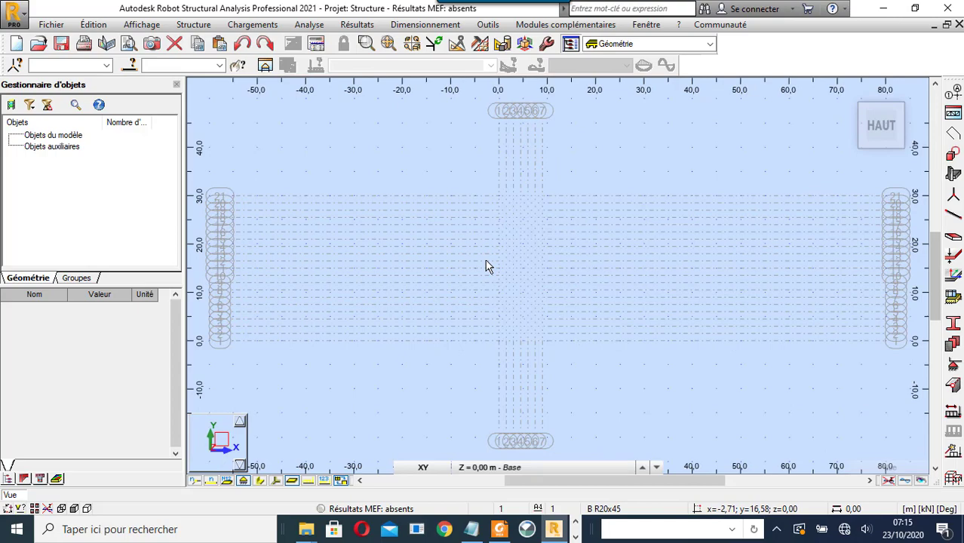
scroll(494, 268, up, 2)
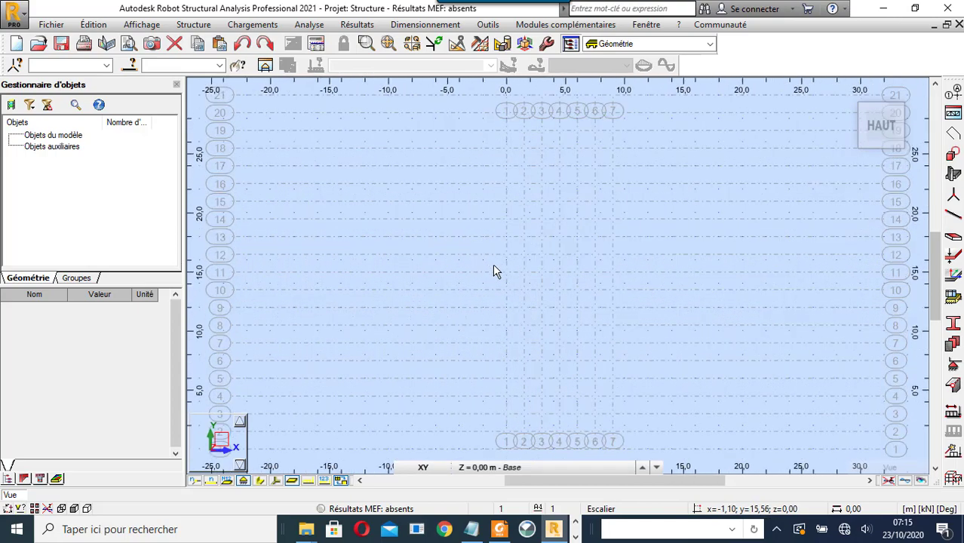
scroll(495, 272, down, 1)
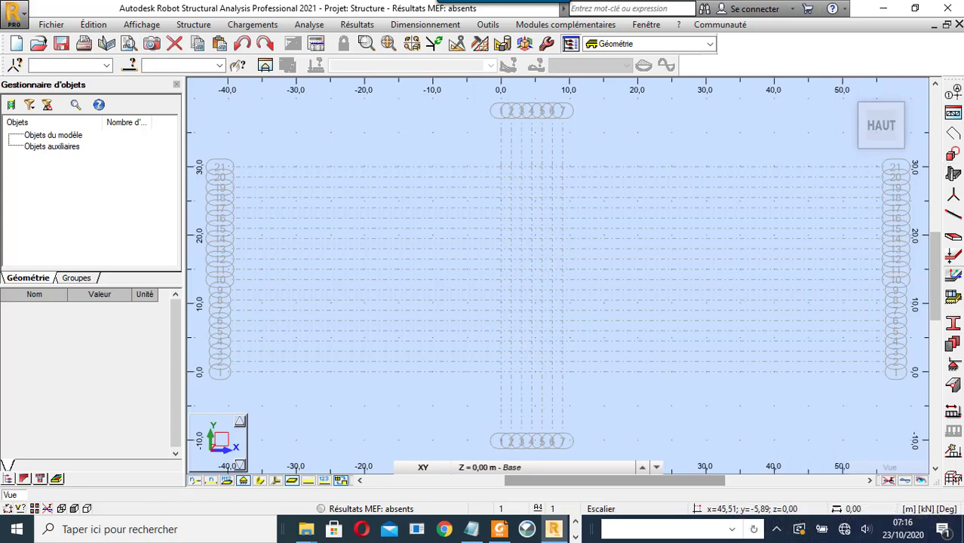
- Set up a Plancher slab with TABLIER DE 20cm thickness, shell model and Rectangle definition
click(953, 175)
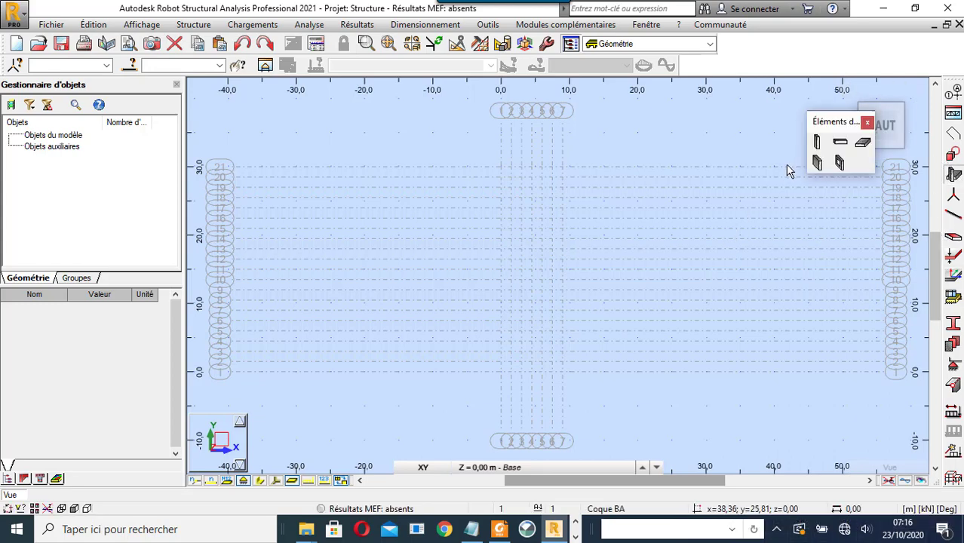
click(858, 149)
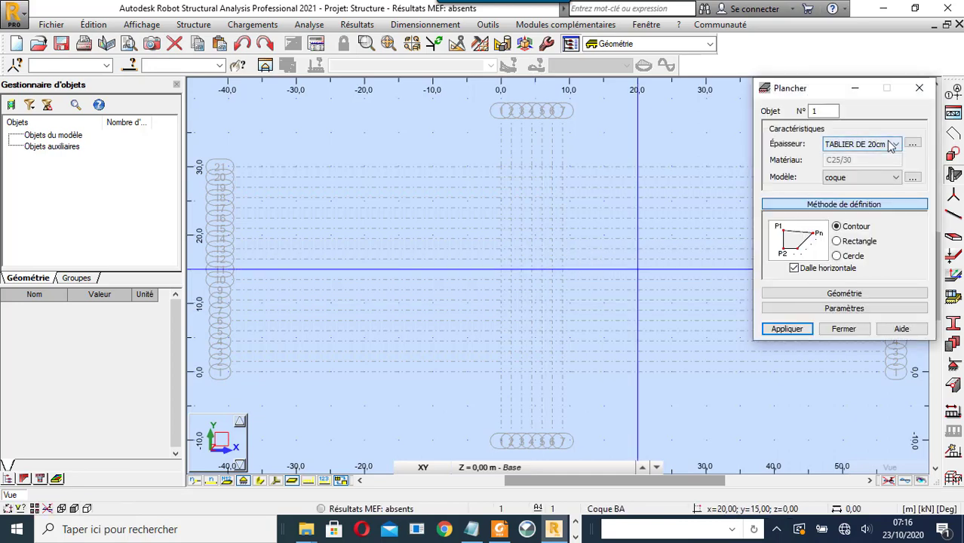
click(891, 145)
click(878, 157)
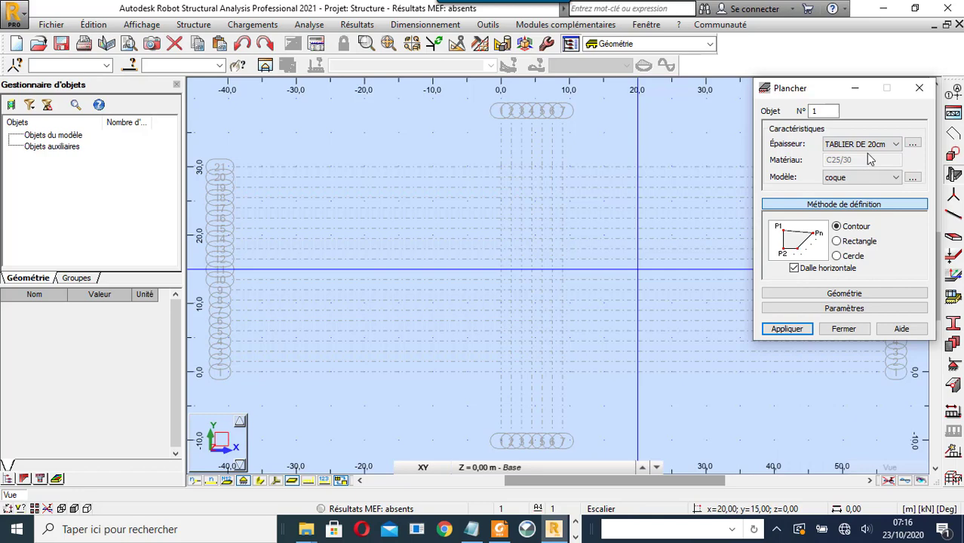
click(865, 177)
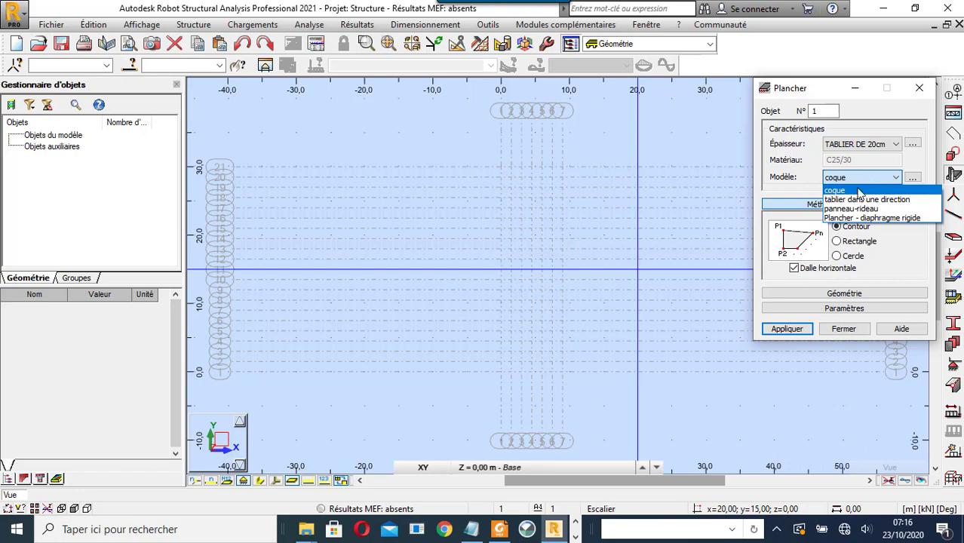
click(861, 191)
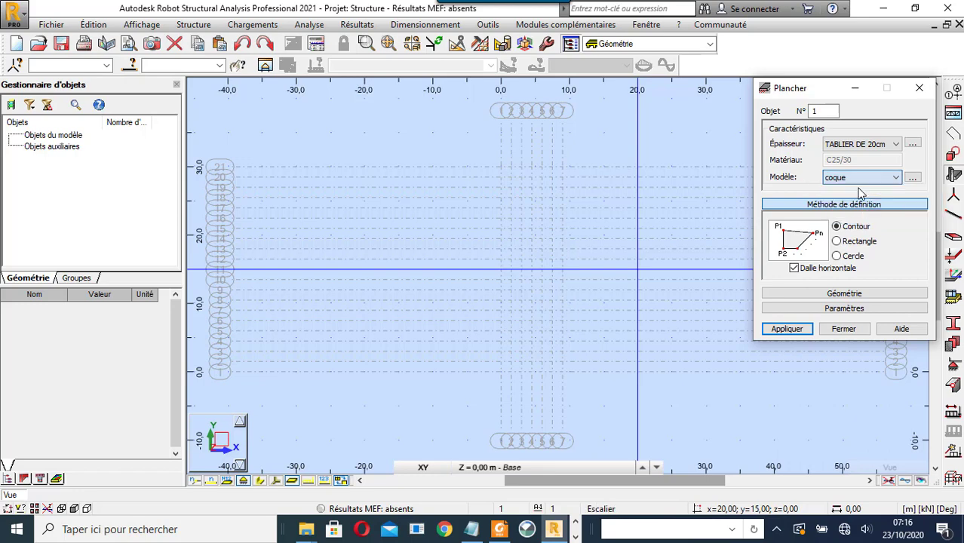
click(838, 242)
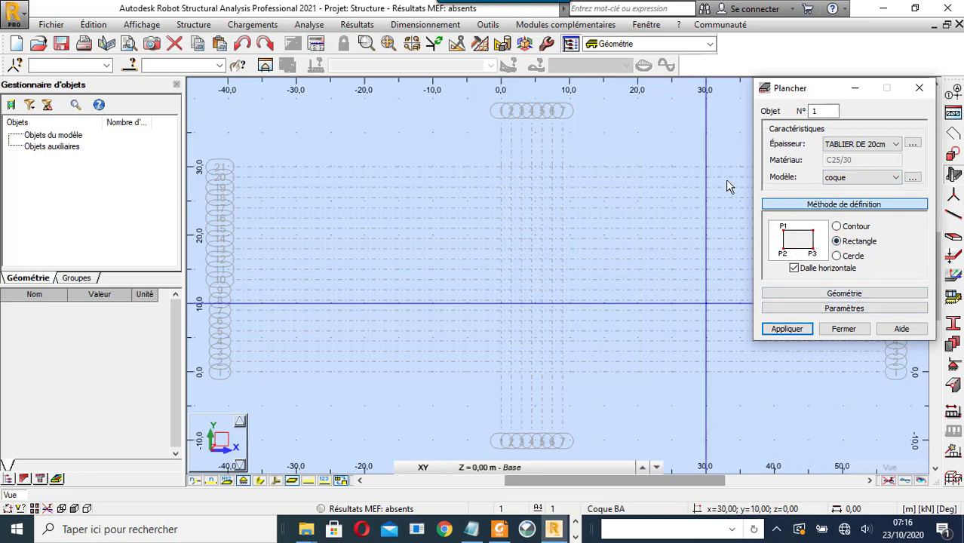
click(488, 24)
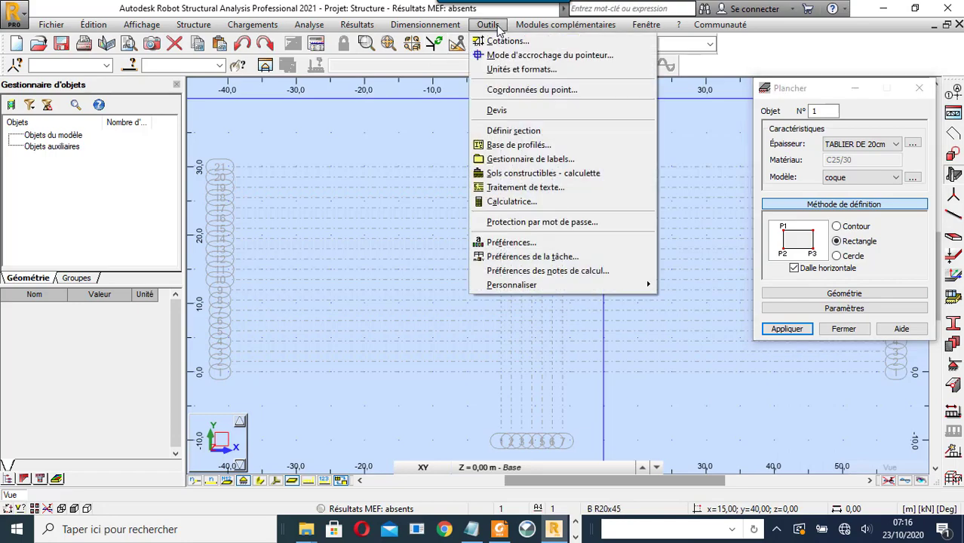
- Add 6.00 m dimension lines at x = -2 for Y 0–6 m and 6–12 m
click(502, 41)
scroll(521, 371, up, 3)
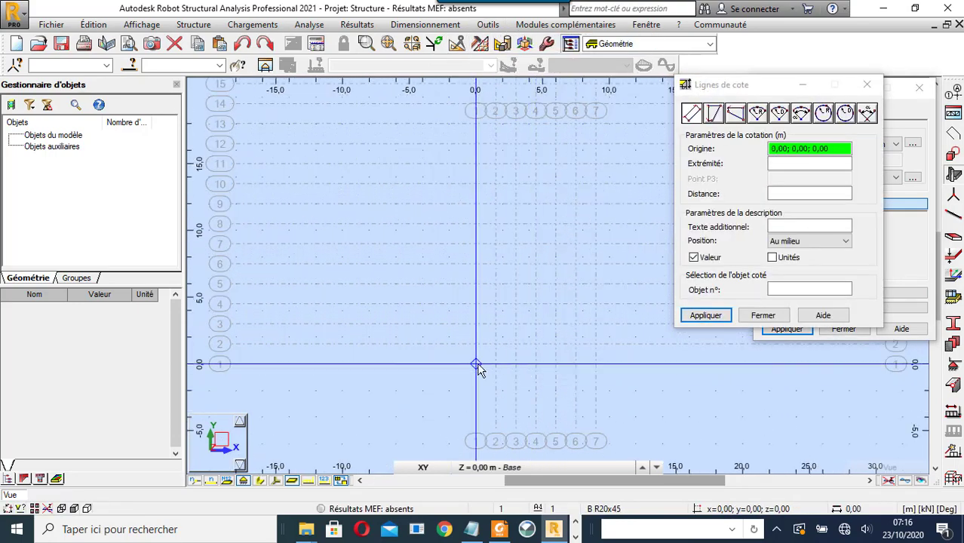
click(476, 365)
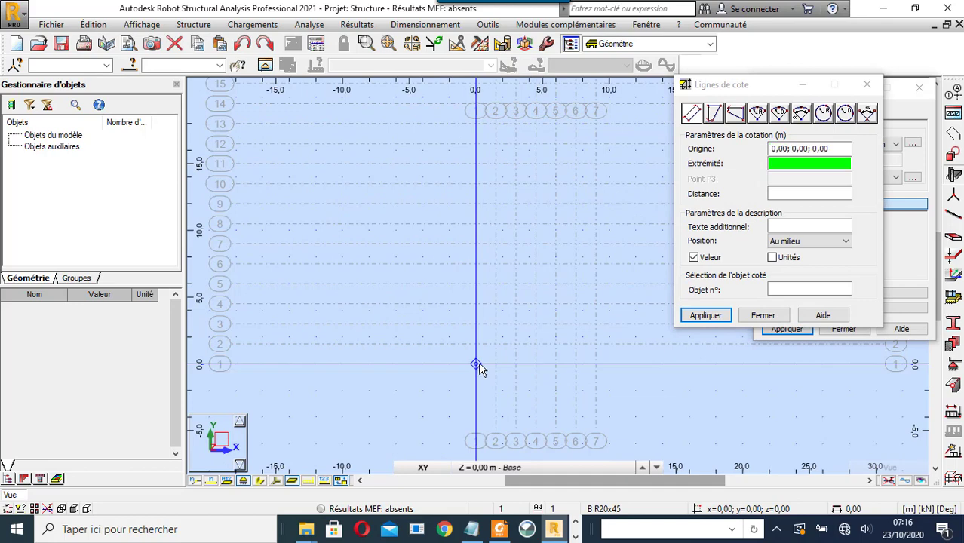
click(476, 286)
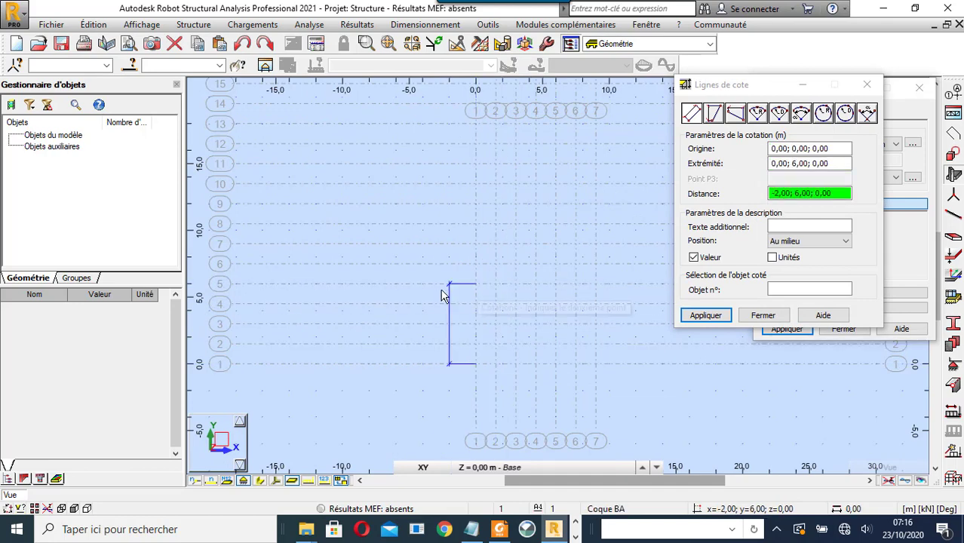
click(447, 305)
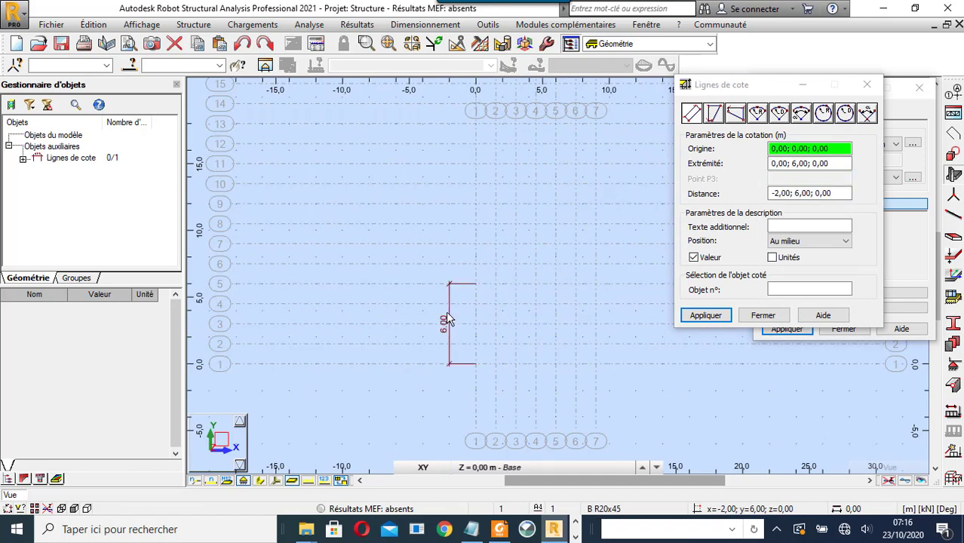
click(476, 285)
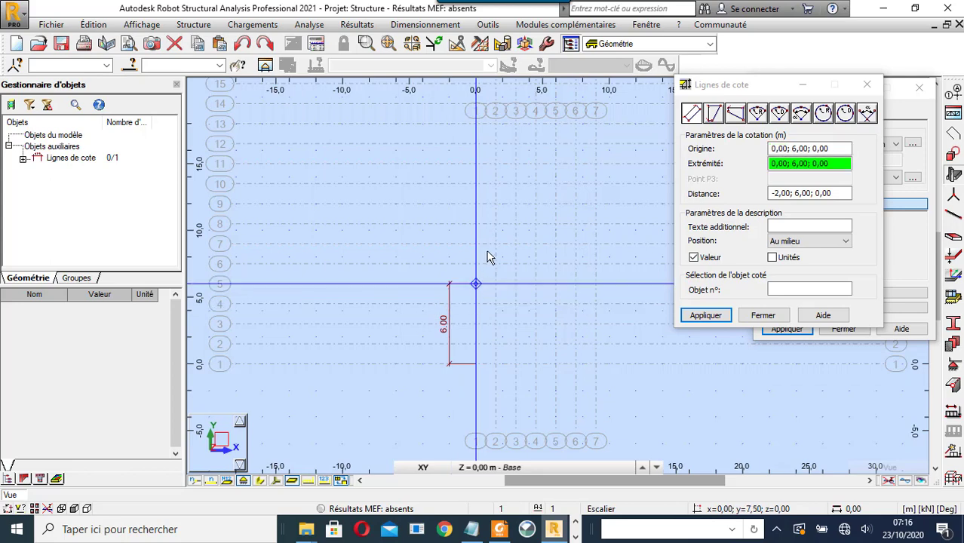
click(475, 204)
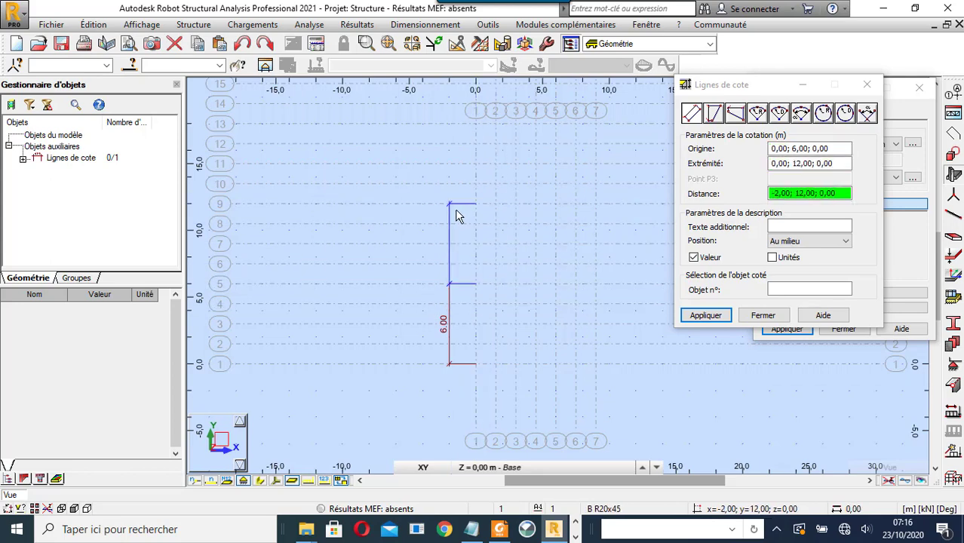
click(456, 215)
scroll(476, 390, down, 3)
scroll(471, 306, up, 5)
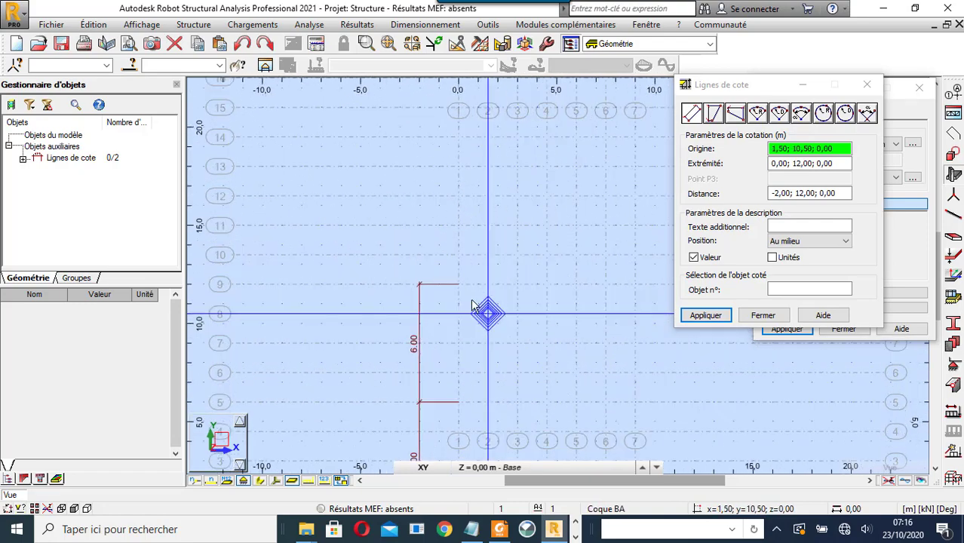
- Add dimension lines at x = -2 for Y 12–18, 18–24 and 24–30 m
click(457, 284)
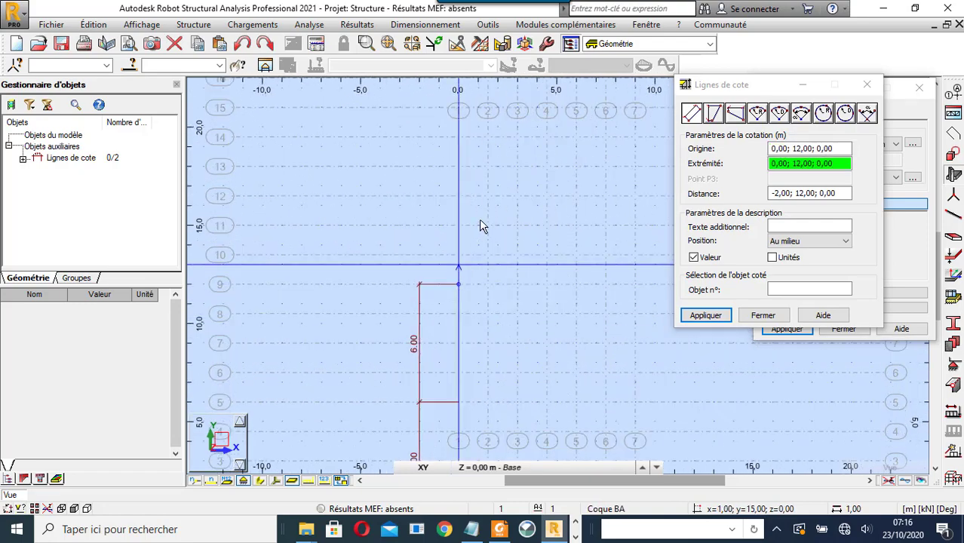
click(456, 165)
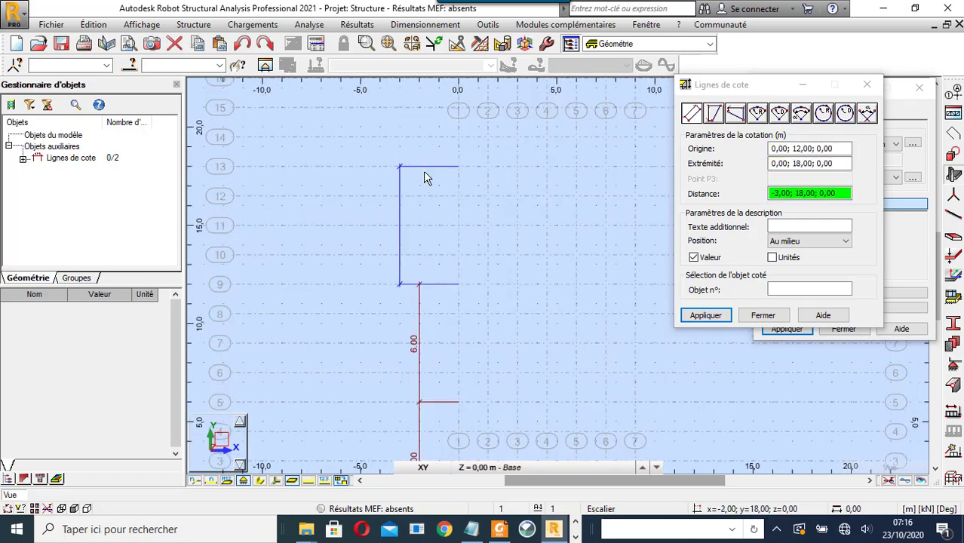
click(424, 172)
scroll(495, 329, down, 2)
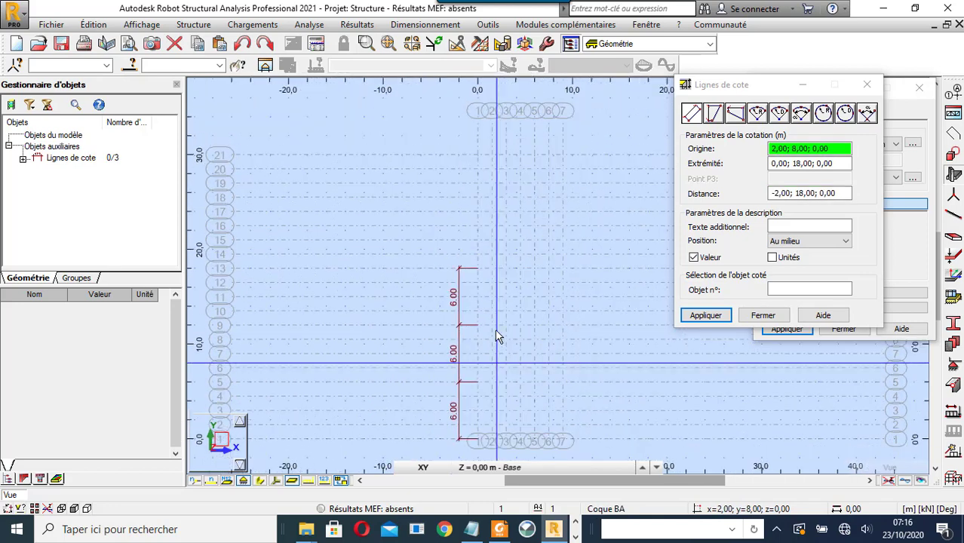
click(478, 268)
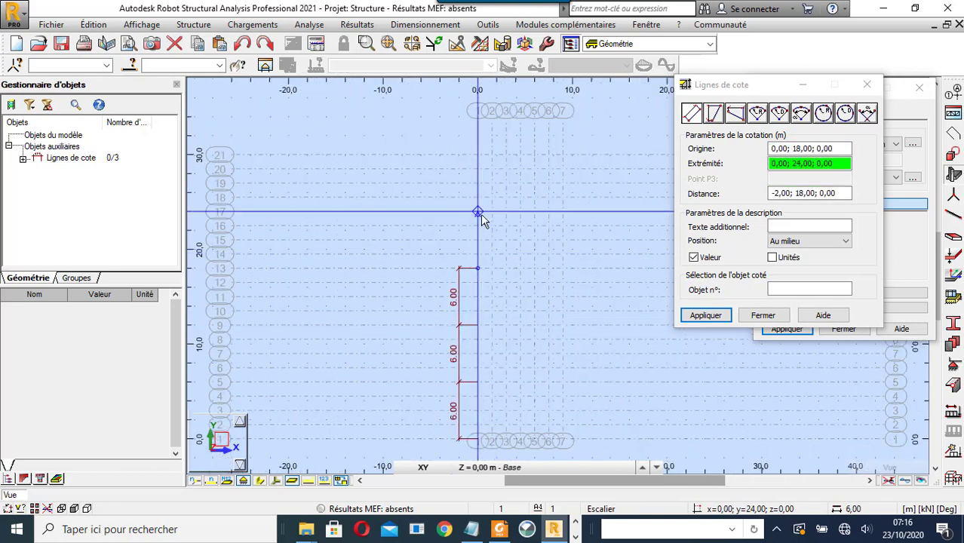
click(479, 213)
click(458, 226)
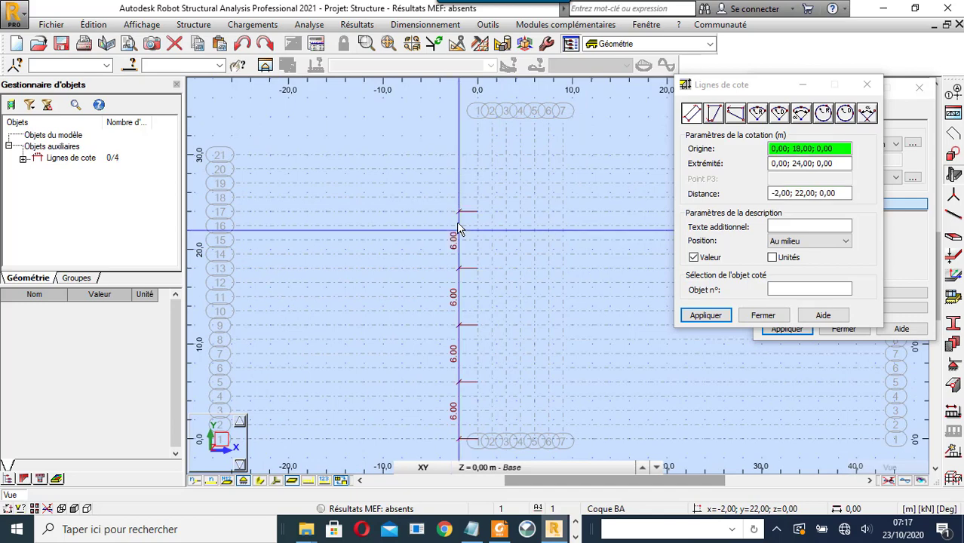
click(478, 211)
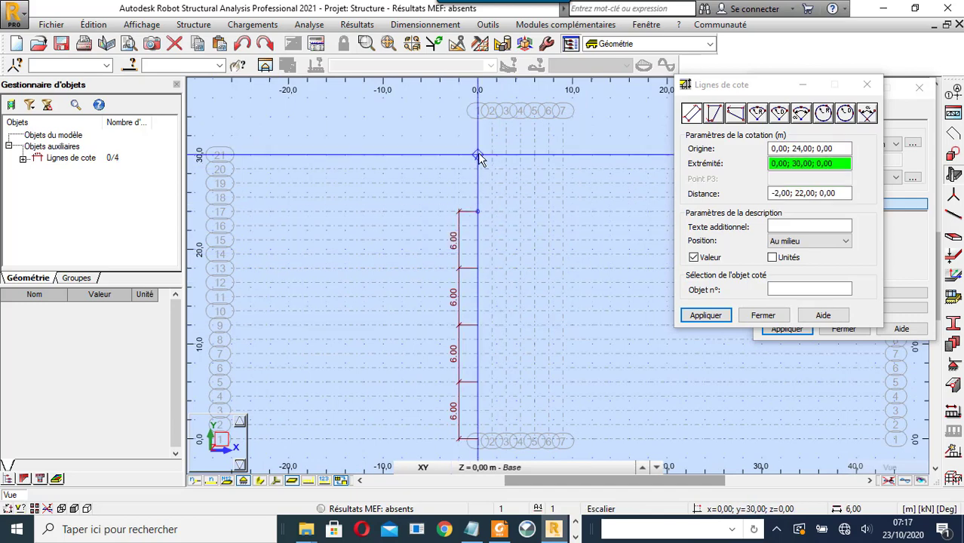
click(478, 155)
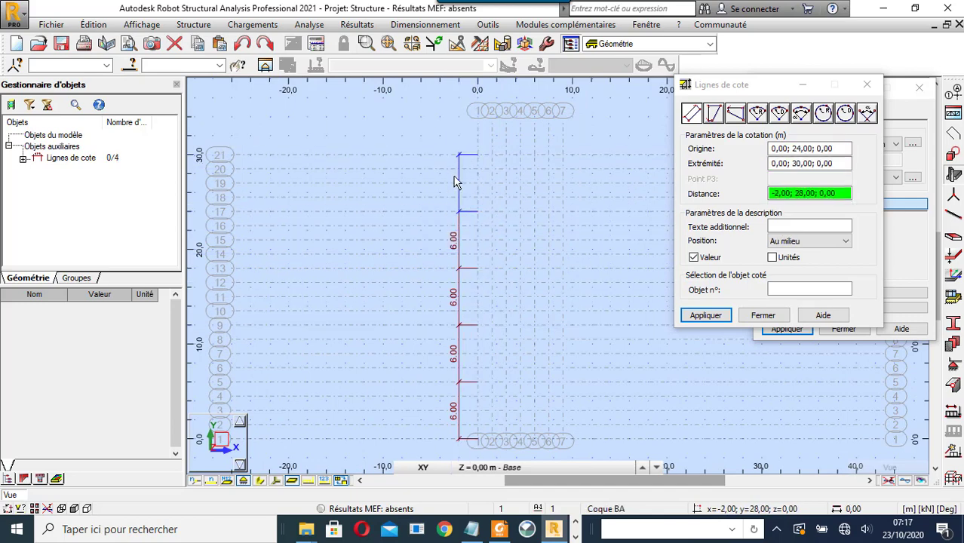
click(457, 183)
scroll(336, 240, down, 3)
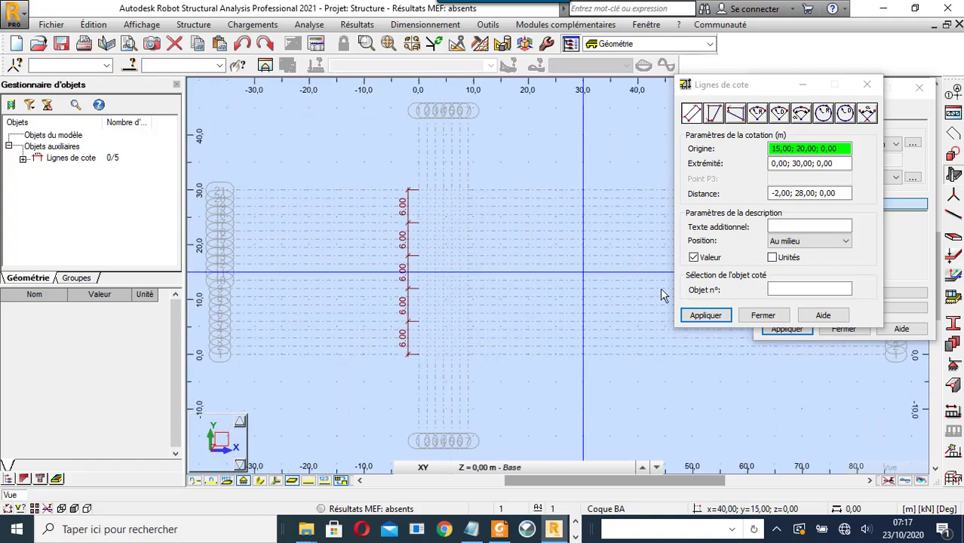
click(762, 317)
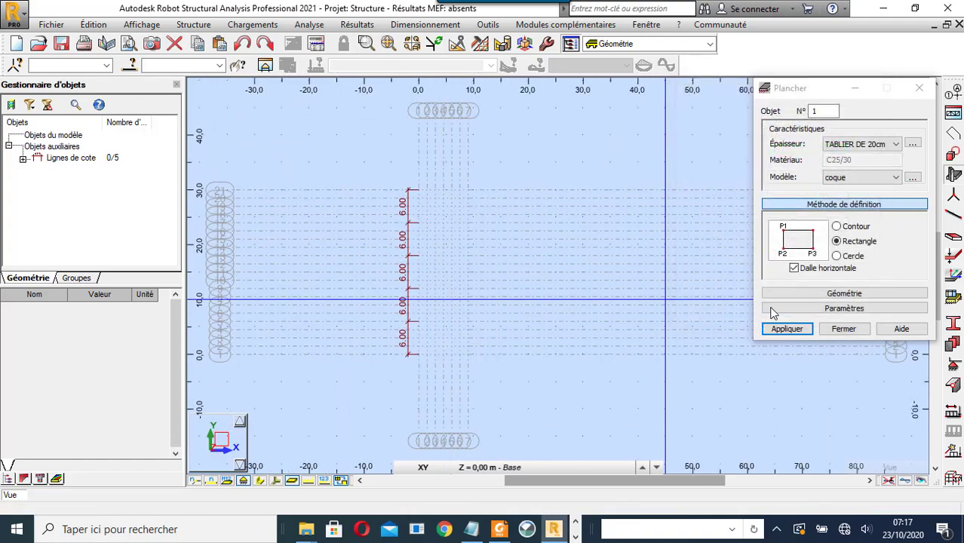
- Draw the first two 9×6 m deck slabs, covering y = 0 to 12 m
click(838, 295)
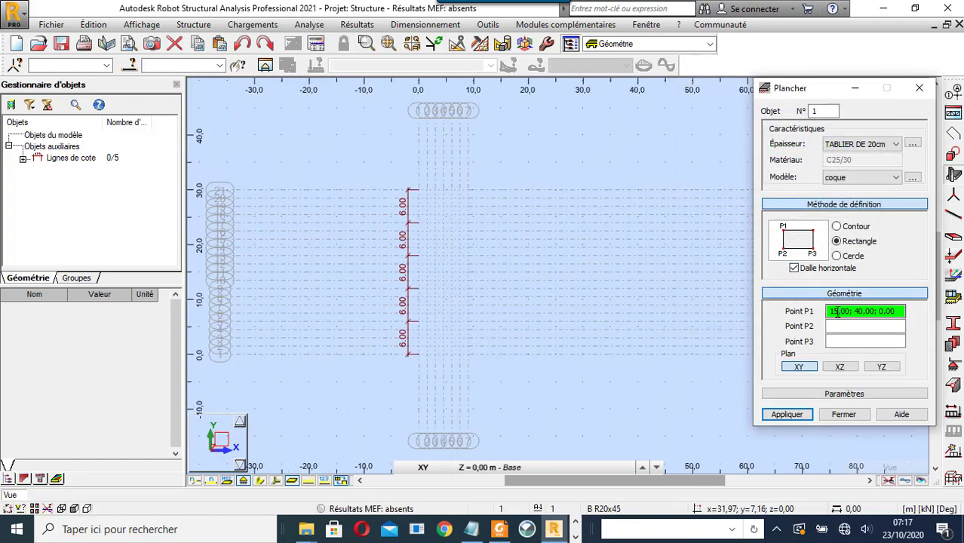
scroll(419, 369, up, 3)
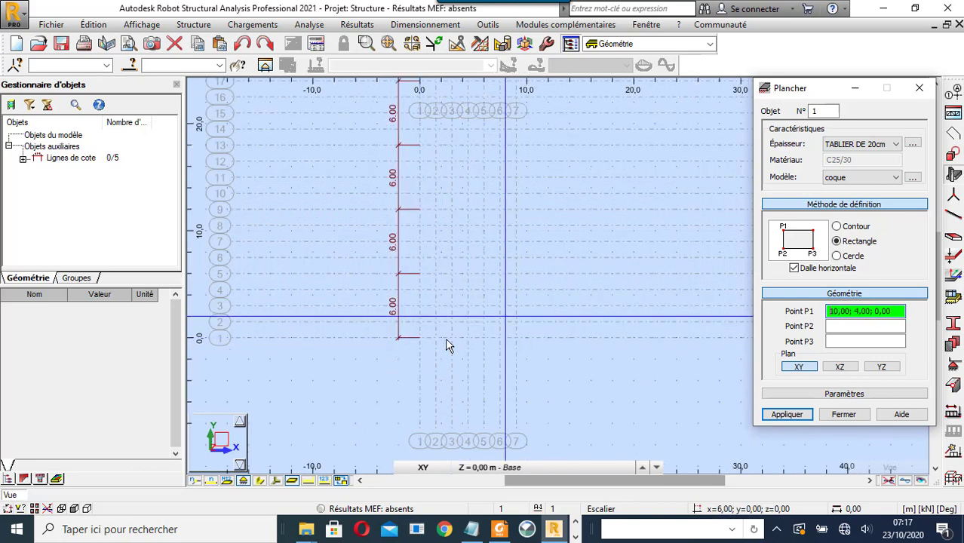
click(420, 338)
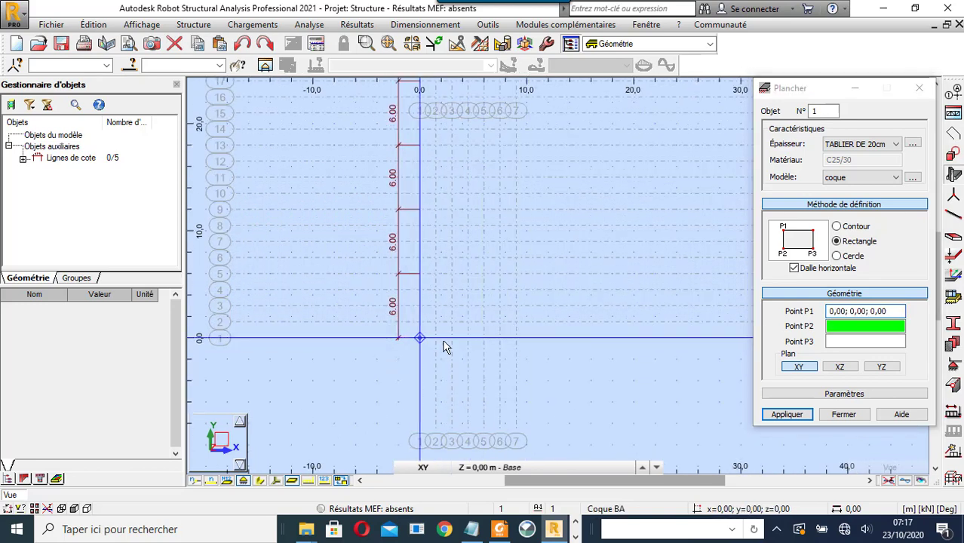
click(517, 341)
click(516, 274)
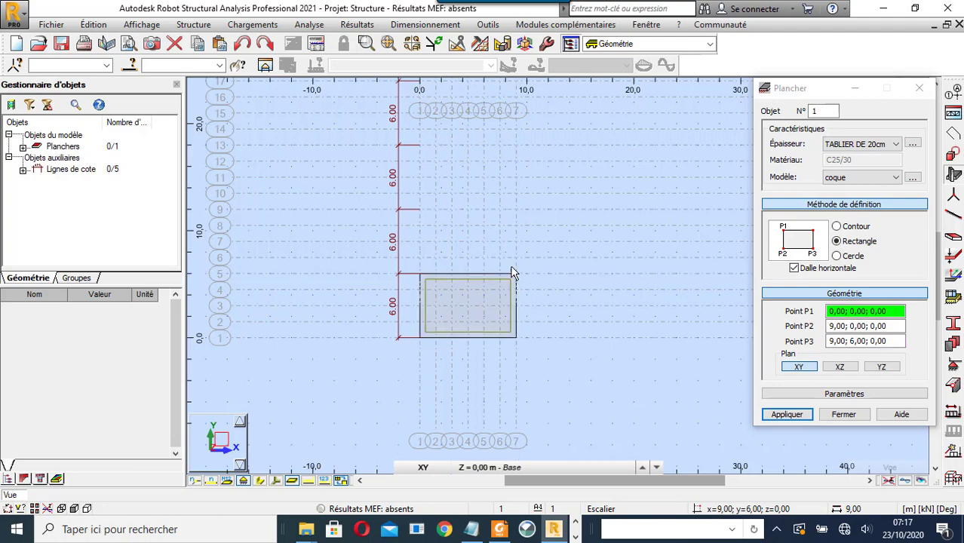
click(420, 274)
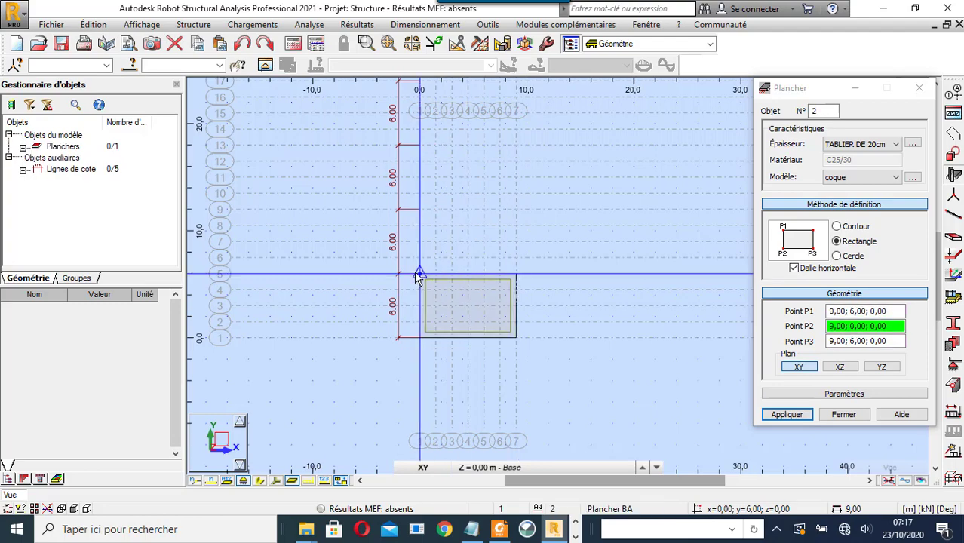
click(420, 209)
click(516, 209)
scroll(570, 314, down, 2)
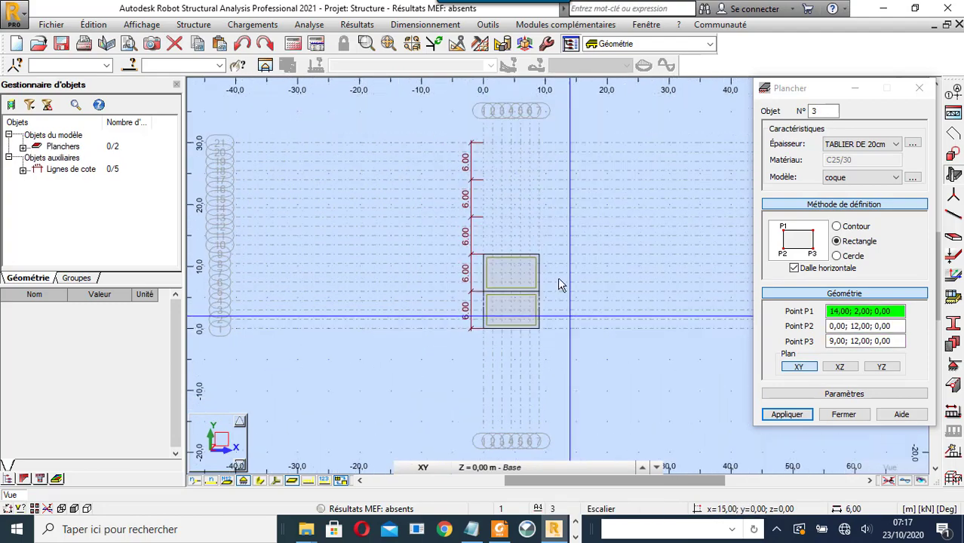
scroll(539, 191, up, 3)
- Draw three more 9×6 m deck slabs covering y = 12 to 30 m
click(410, 347)
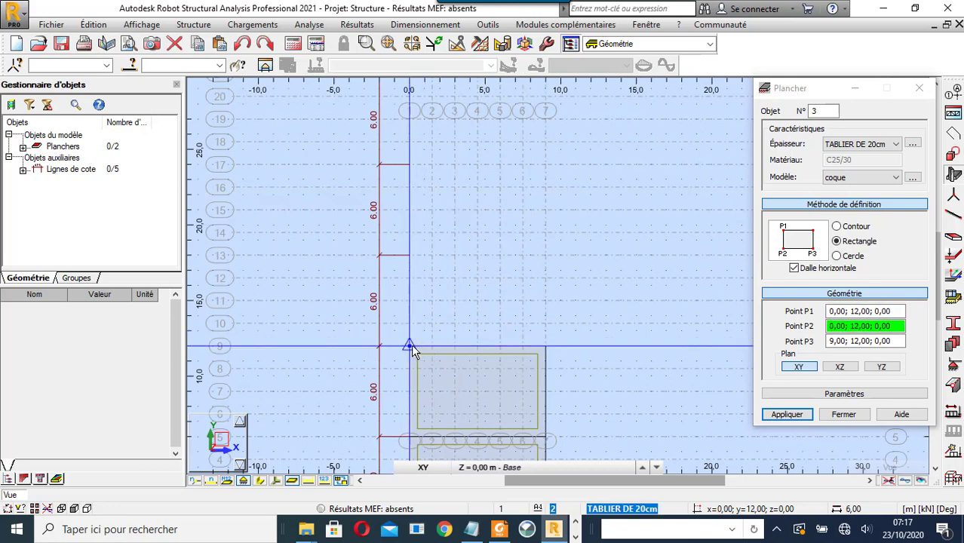
click(410, 255)
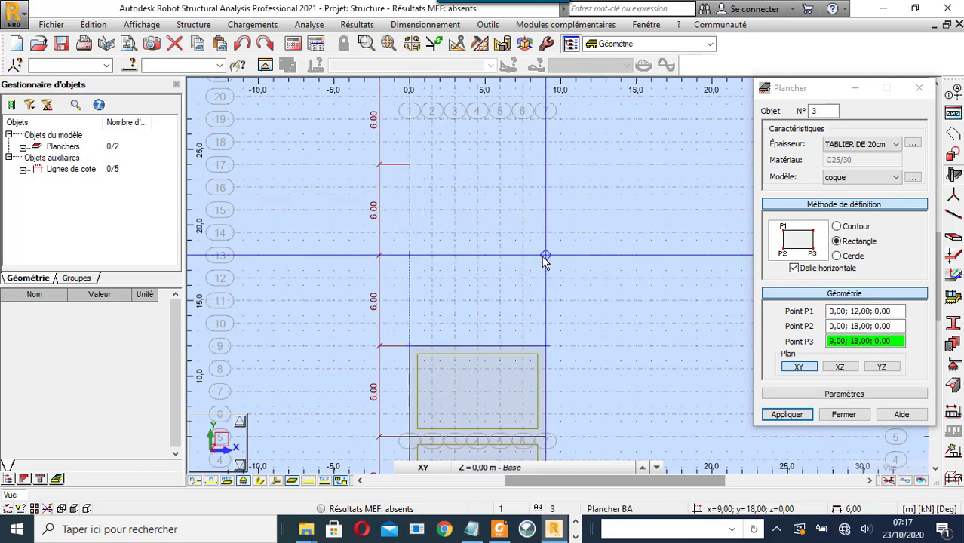
click(544, 257)
click(409, 165)
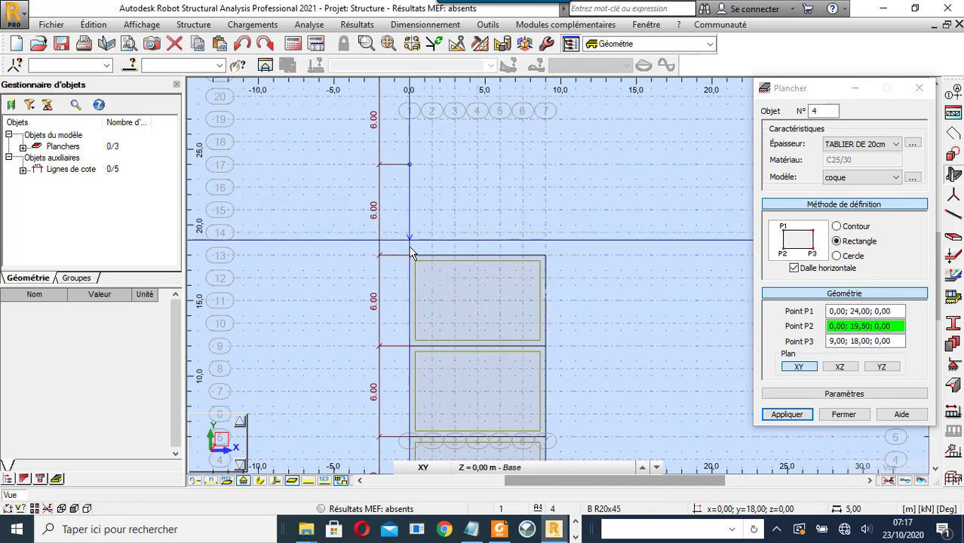
click(410, 255)
click(554, 260)
scroll(557, 266, down, 3)
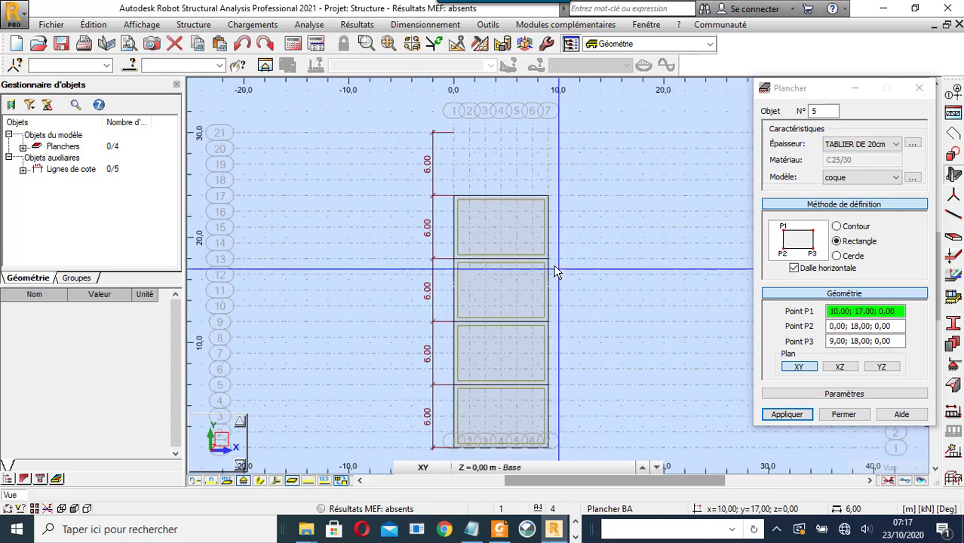
click(476, 160)
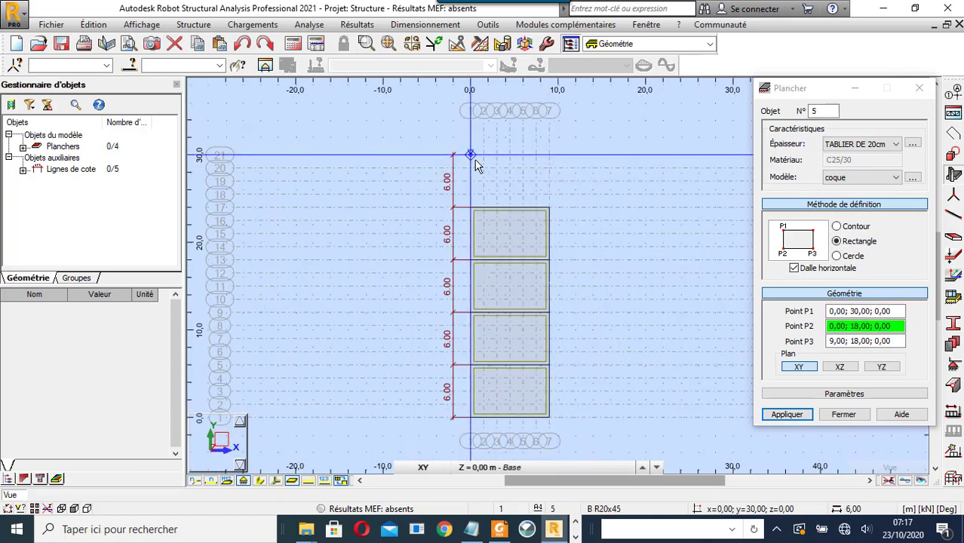
click(471, 207)
click(553, 211)
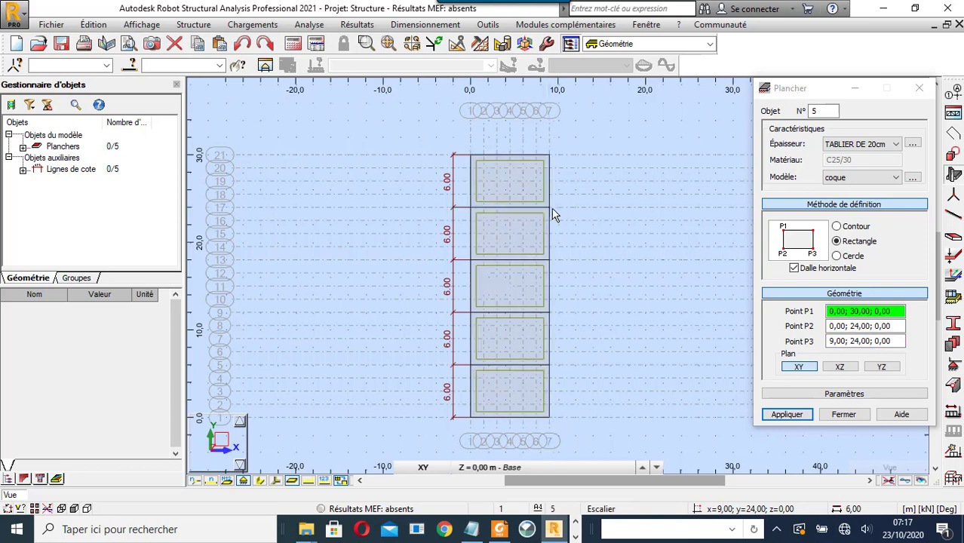
- Close the Plancher slab dialog, ending slab entry
click(835, 416)
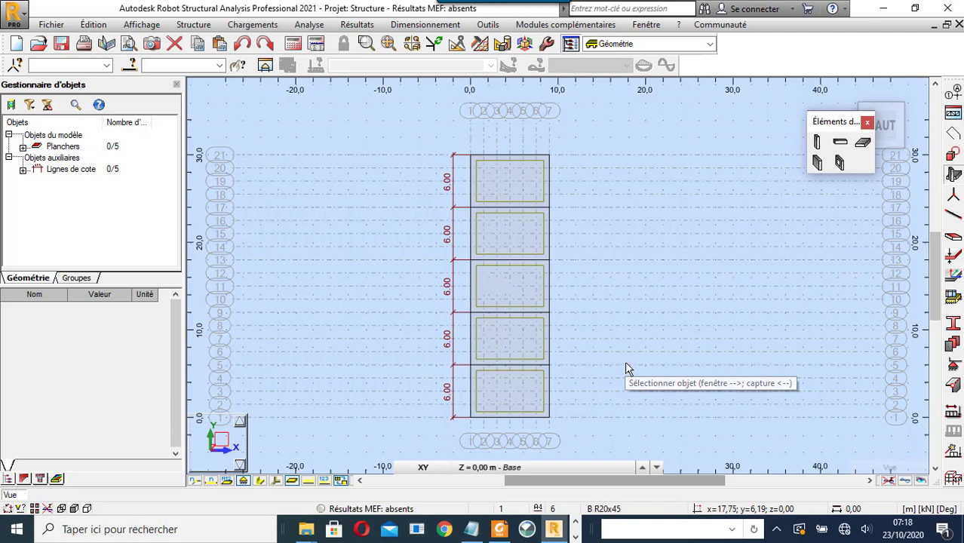
- Start a new steel beam definition, keeping the default HEA 180 section
click(840, 145)
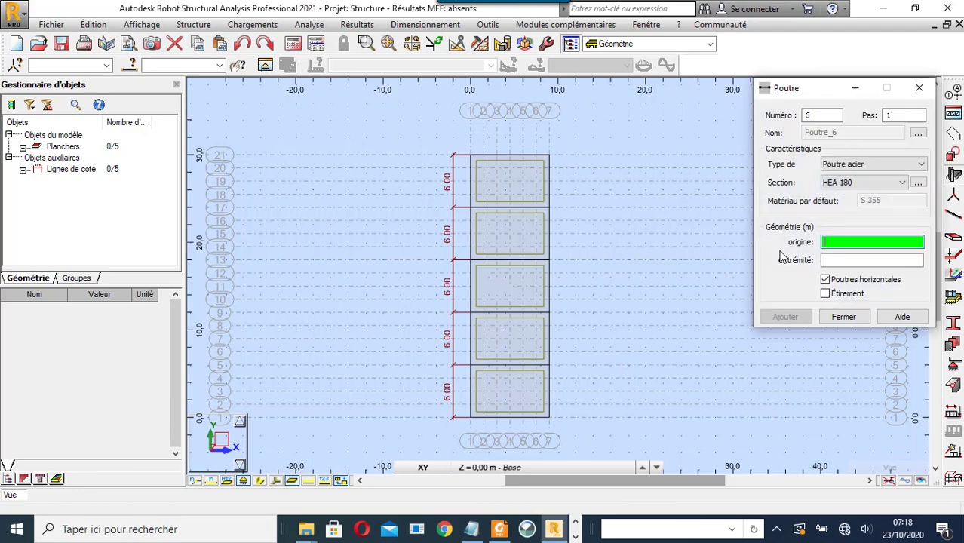
click(896, 166)
click(895, 166)
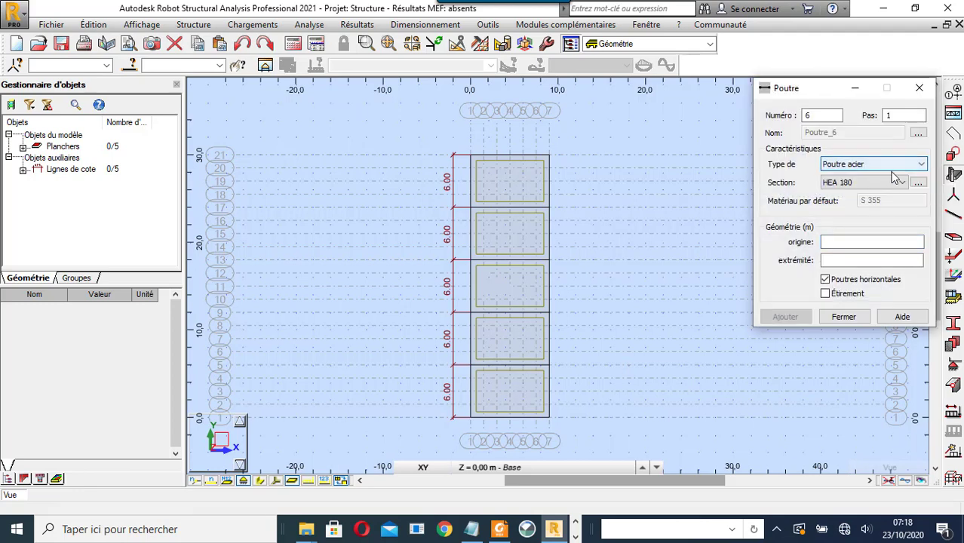
click(893, 183)
click(893, 185)
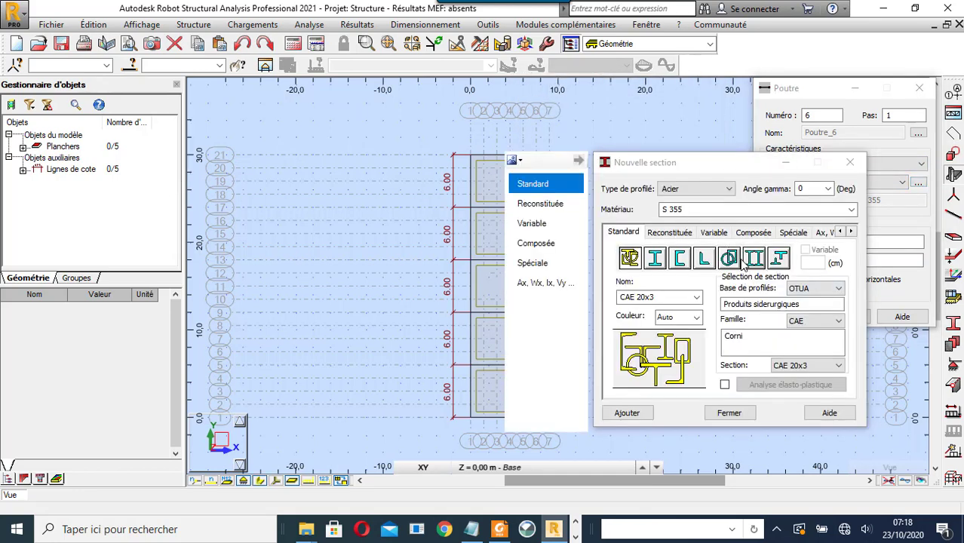
- Pick the square hollow tube family and choose the CARC 180x180x10 section
click(730, 260)
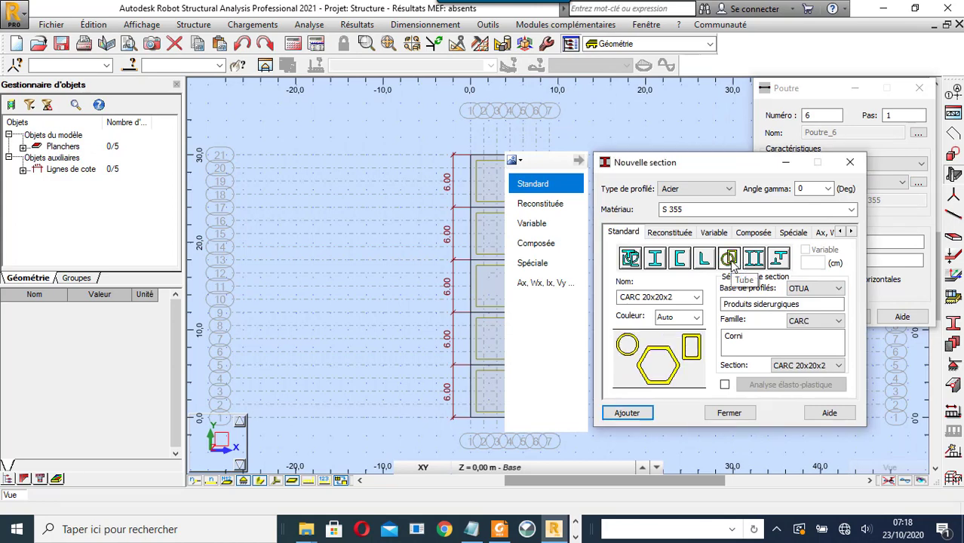
click(838, 367)
scroll(839, 362, down, 10)
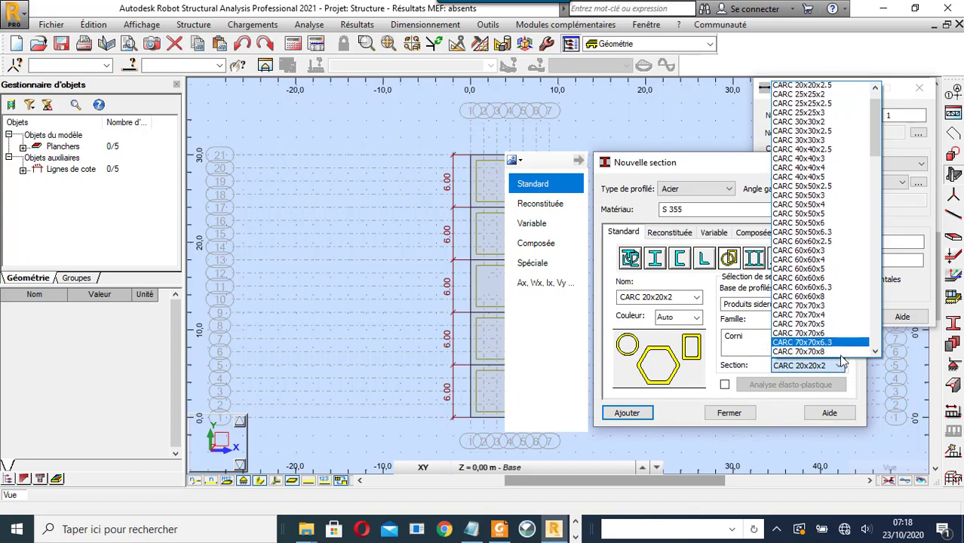
scroll(841, 355, down, 5)
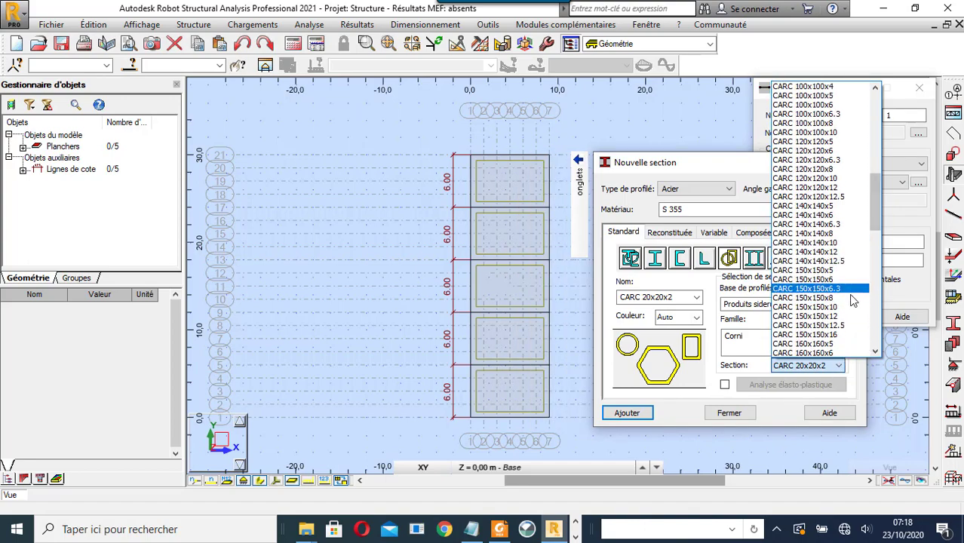
scroll(849, 311, down, 7)
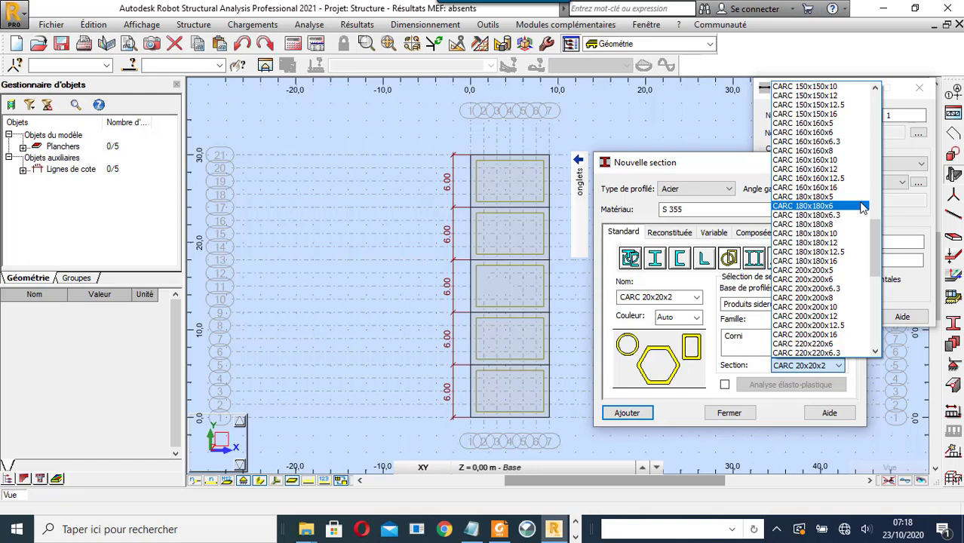
click(836, 235)
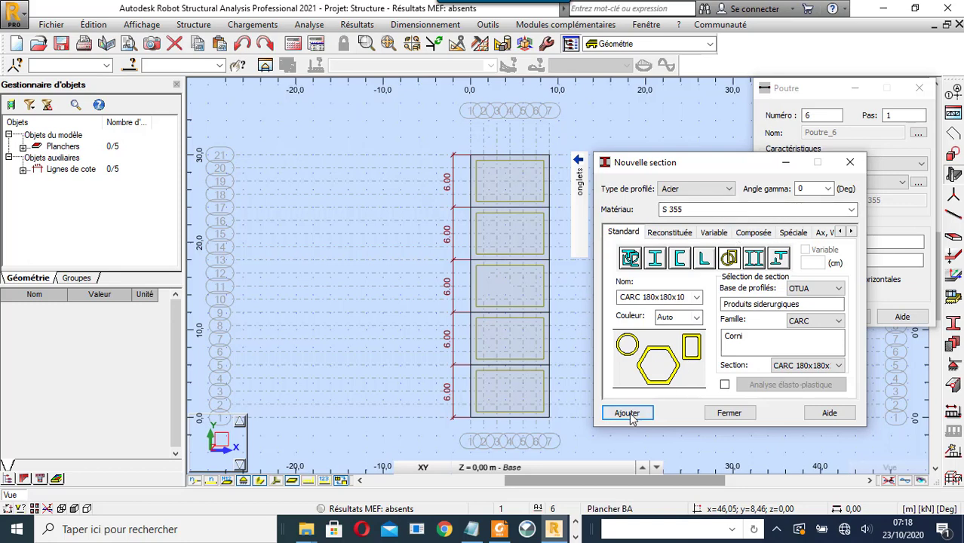
- Add the CARC 180x180x10 section and draw beams from x=0 to 9 at y=0, 6 and 12 m
click(742, 414)
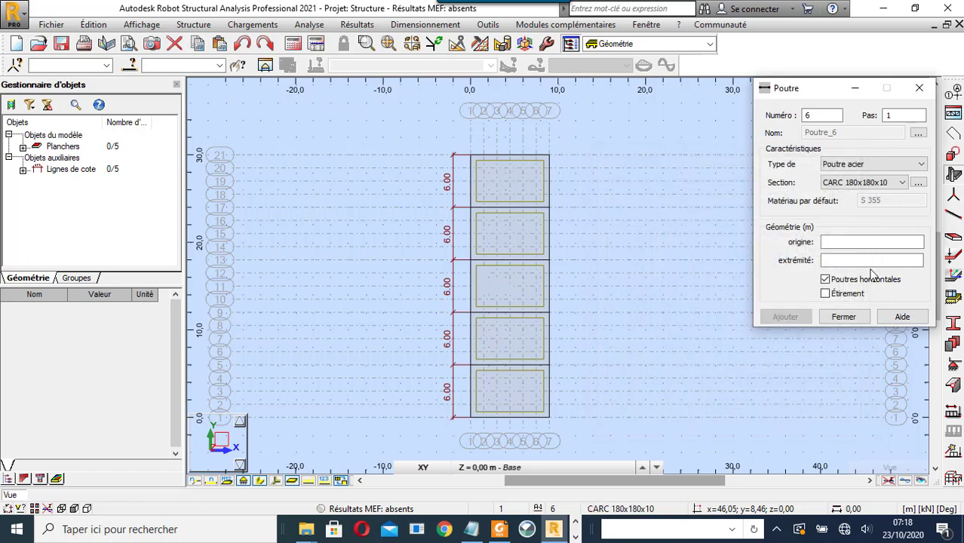
click(869, 241)
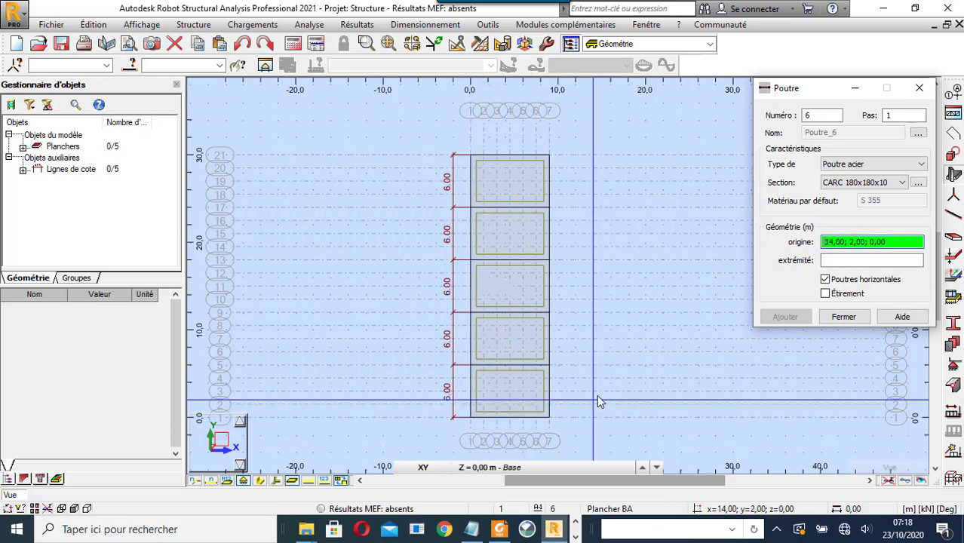
click(470, 420)
click(547, 422)
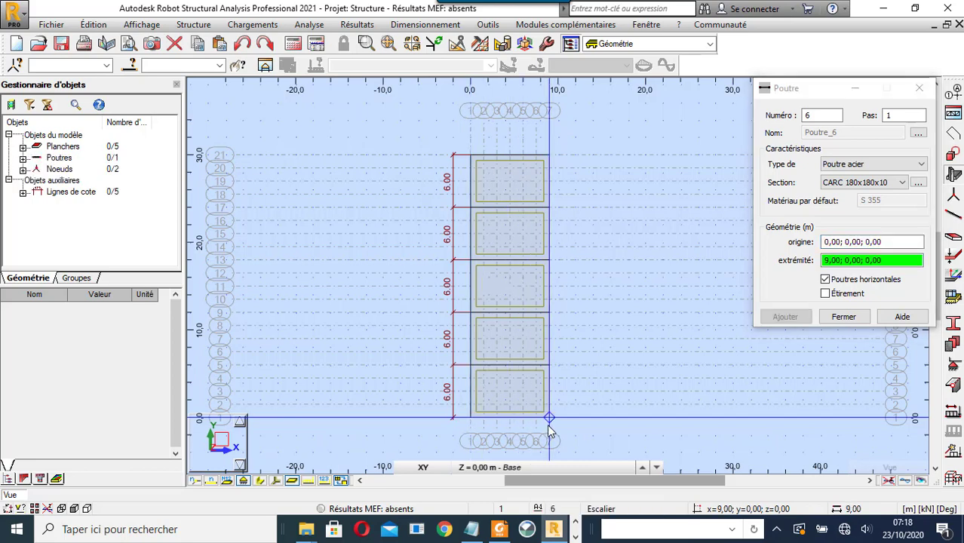
click(473, 364)
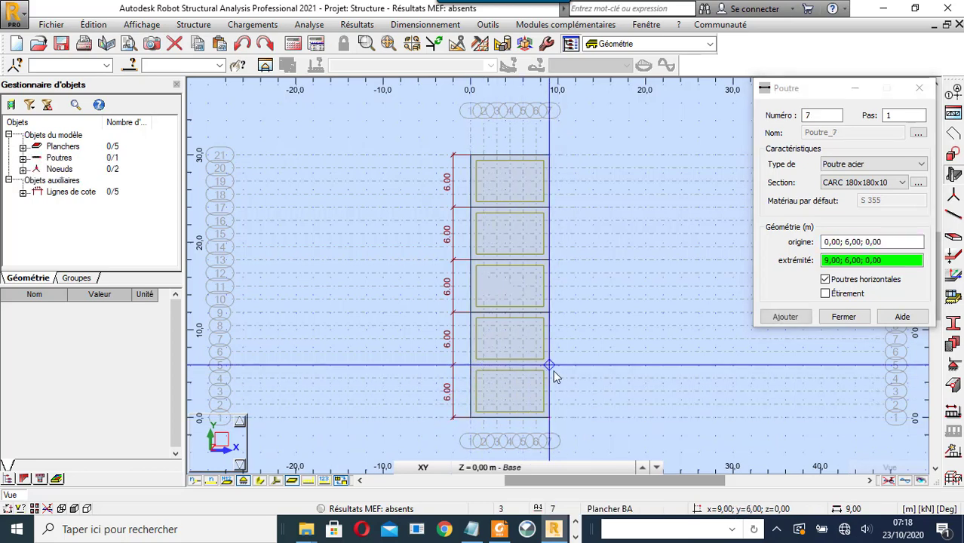
click(553, 373)
click(469, 311)
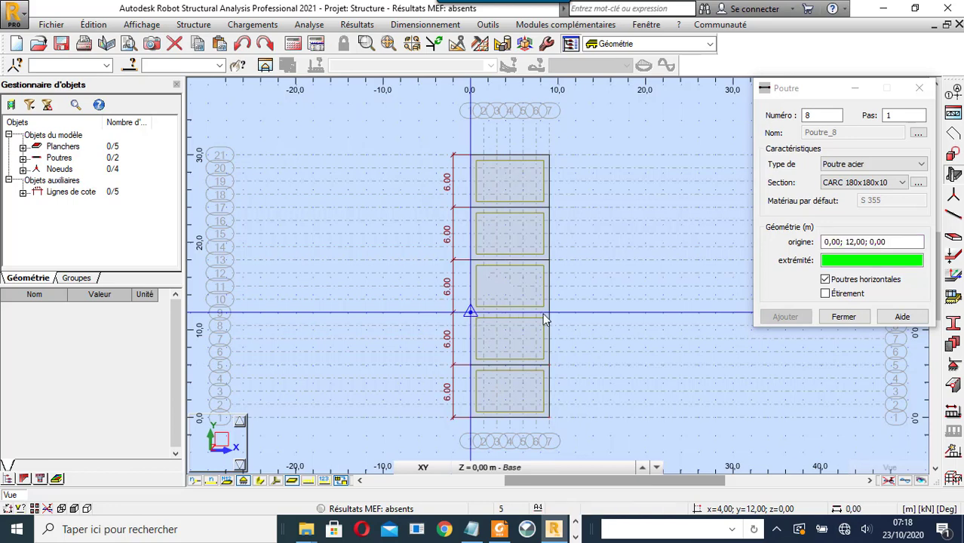
click(548, 311)
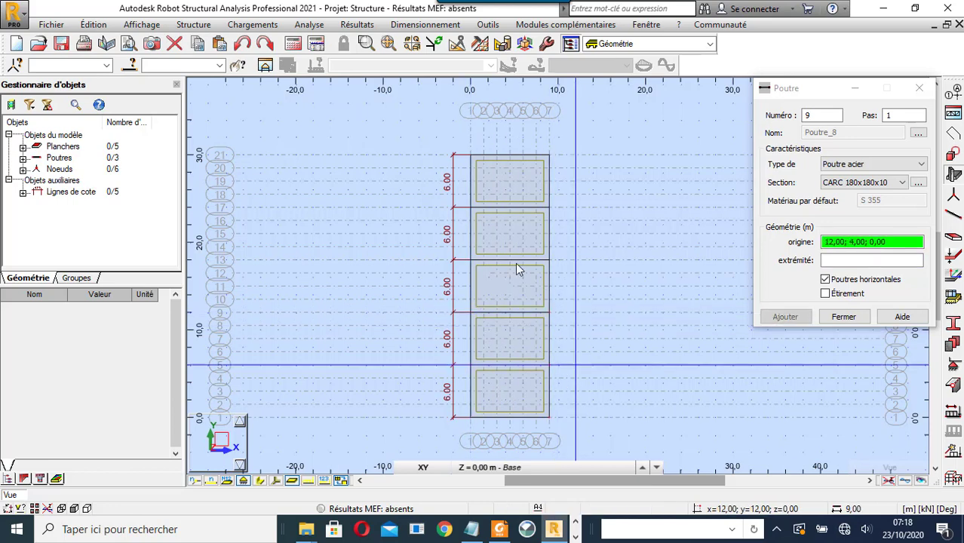
- Draw the remaining beams from x=0 to 9 at y=18, 24 and 30 m, then close the beam dialog
click(470, 261)
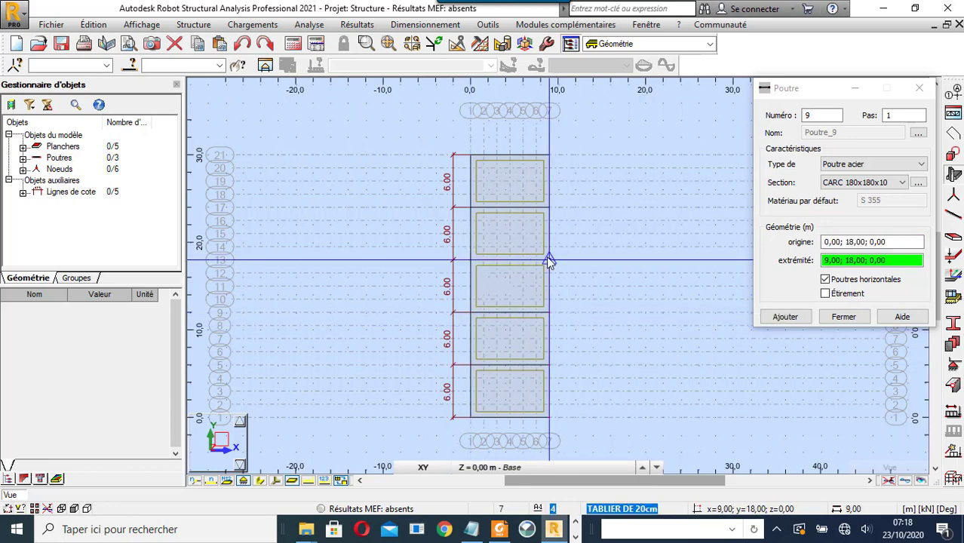
click(549, 260)
click(469, 206)
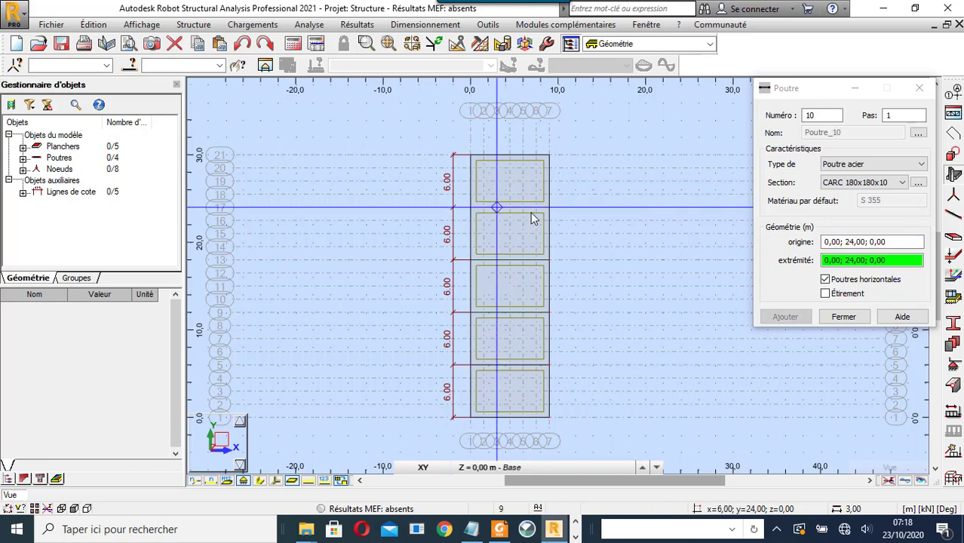
click(547, 209)
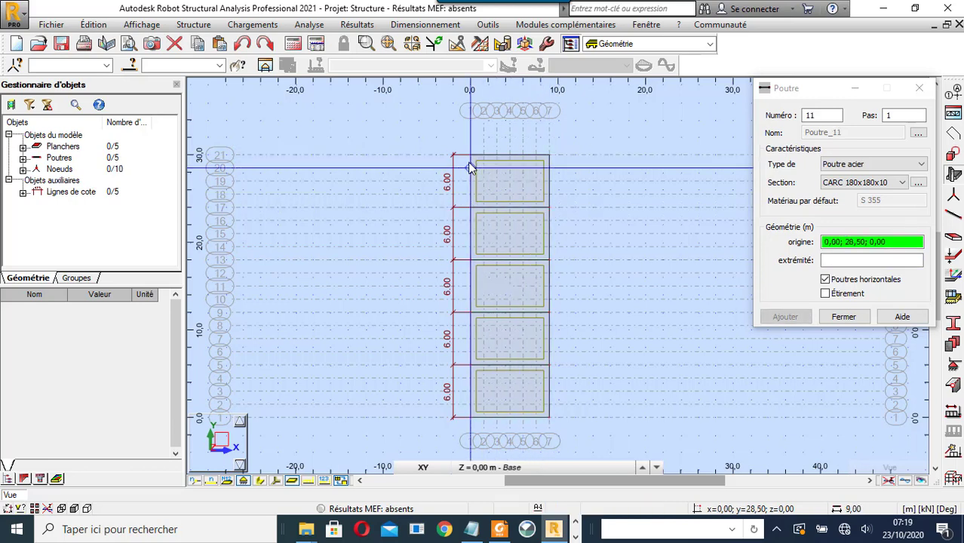
click(473, 155)
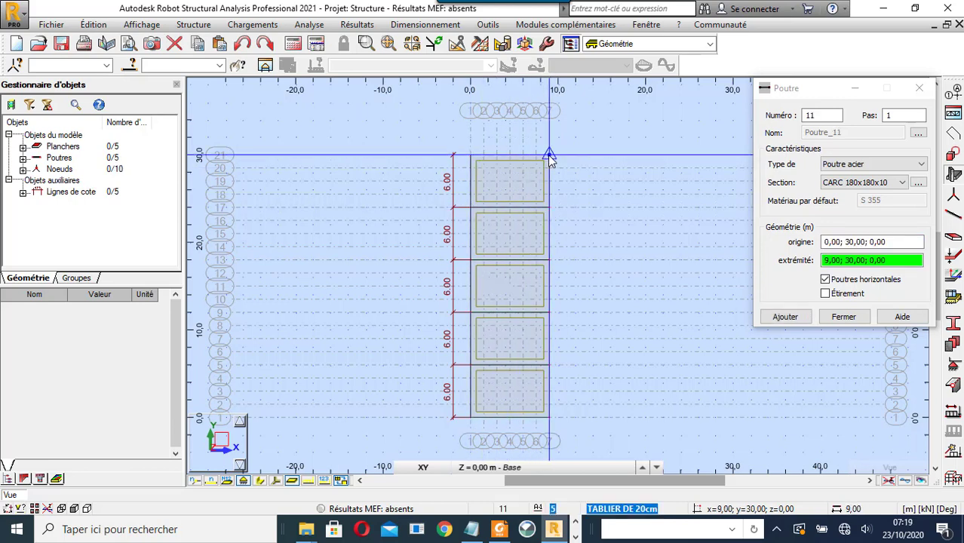
click(548, 155)
click(844, 317)
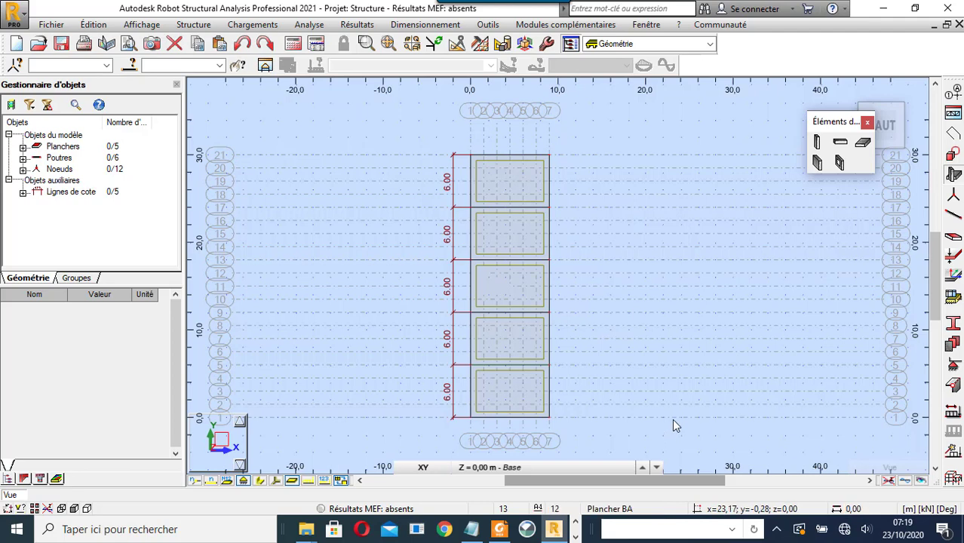
- Switch the view to the XZ elevation and zoom in
click(423, 467)
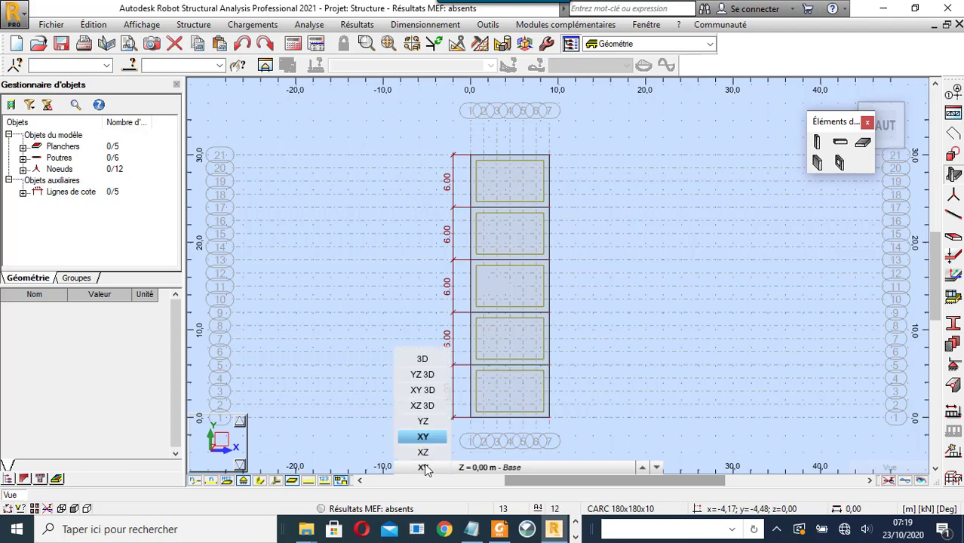
click(423, 453)
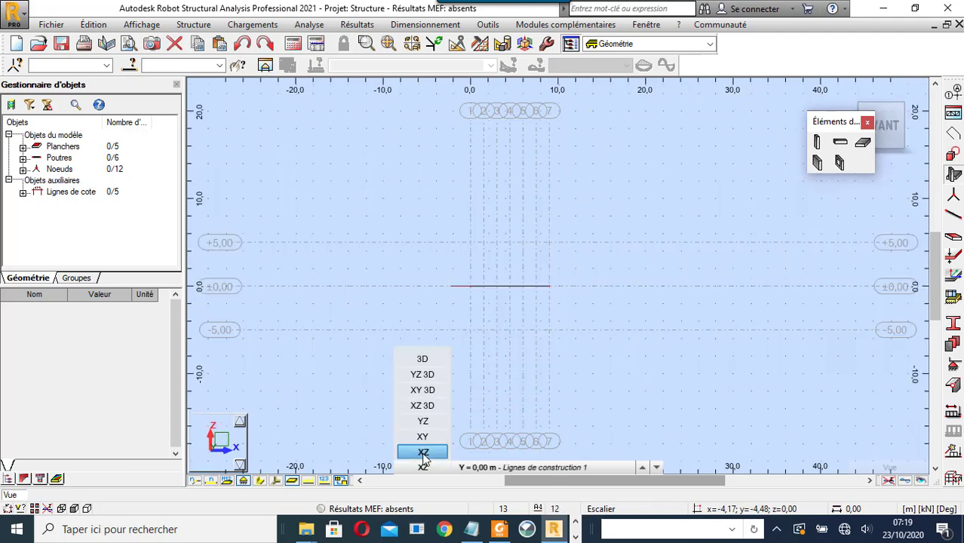
scroll(492, 297, up, 4)
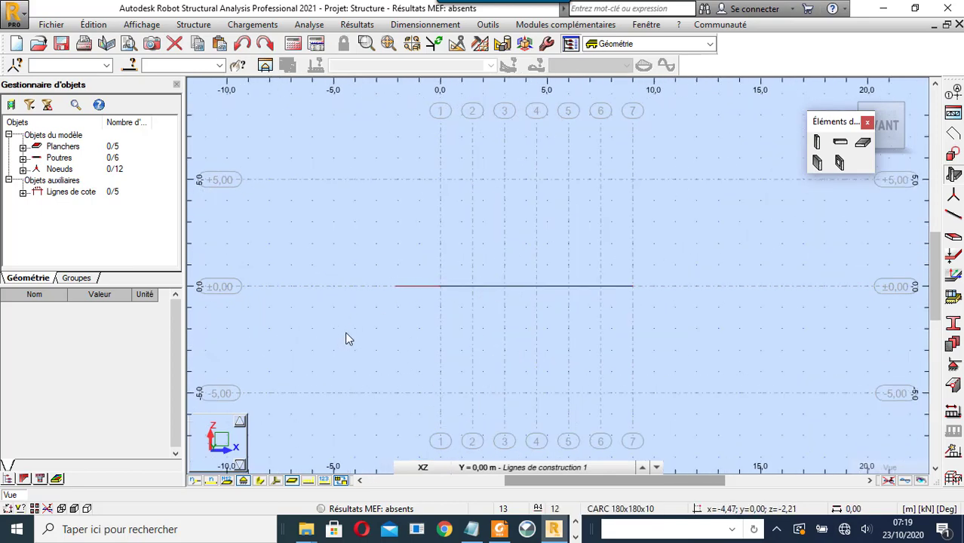
scroll(496, 239, up, 1)
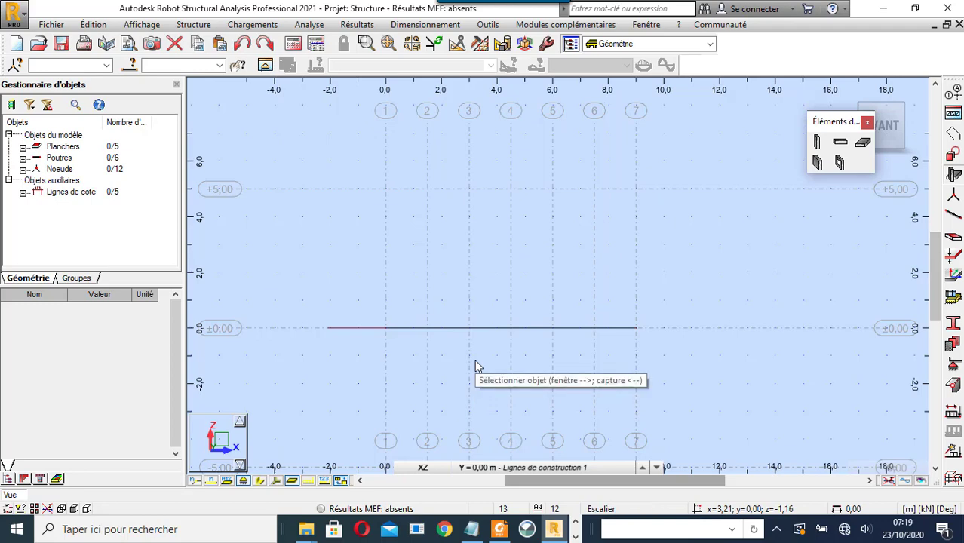
- Switch to the YZ elevation at X = 0 and zoom to frame the five 6 m spans
click(425, 468)
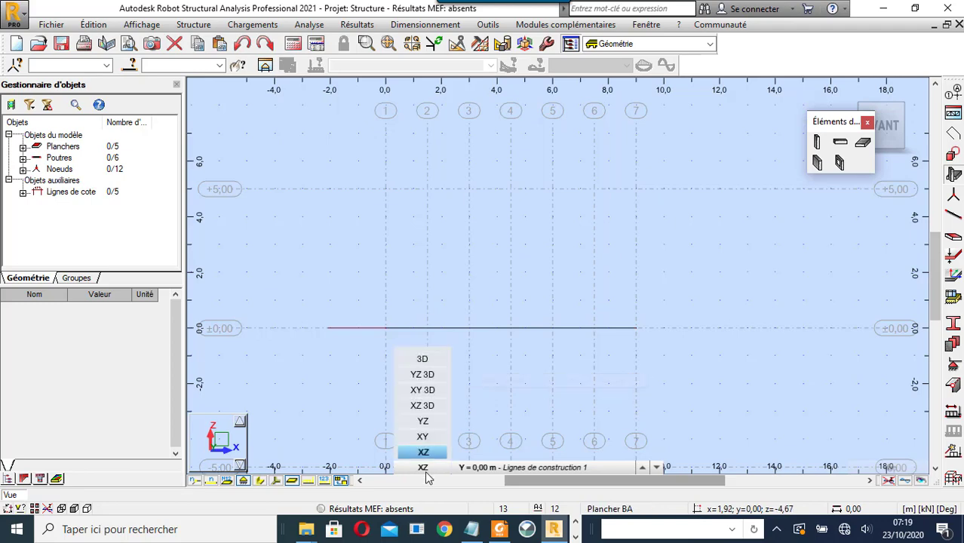
click(440, 422)
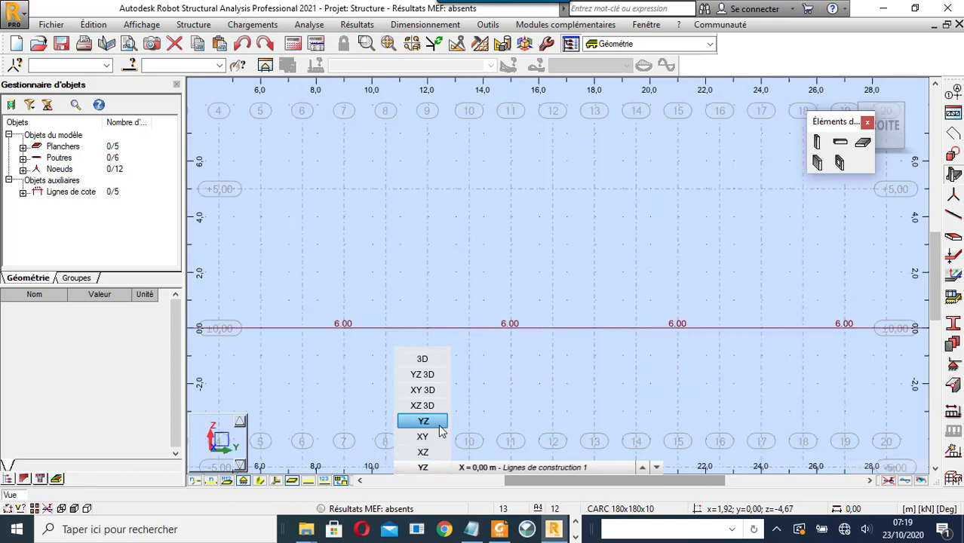
scroll(548, 358, down, 3)
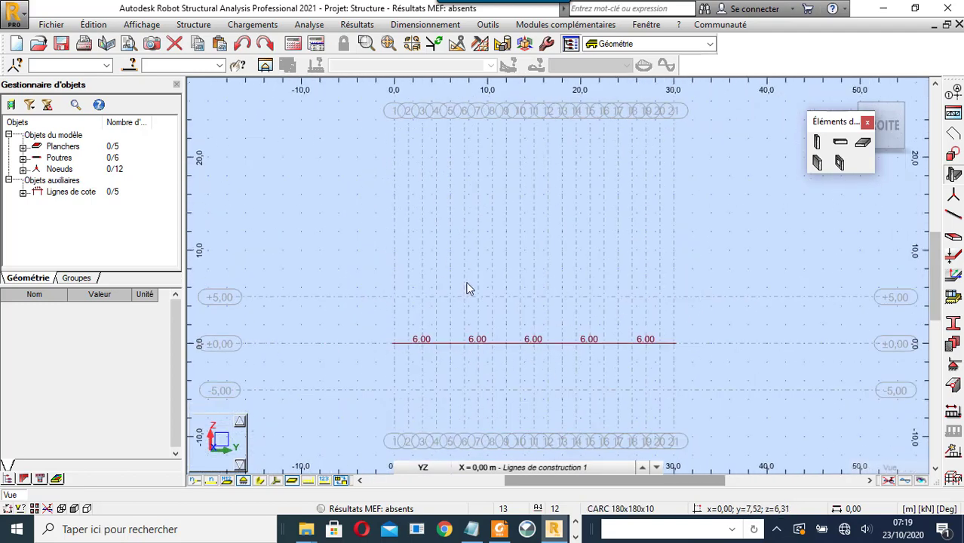
scroll(477, 286, up, 2)
scroll(476, 290, down, 2)
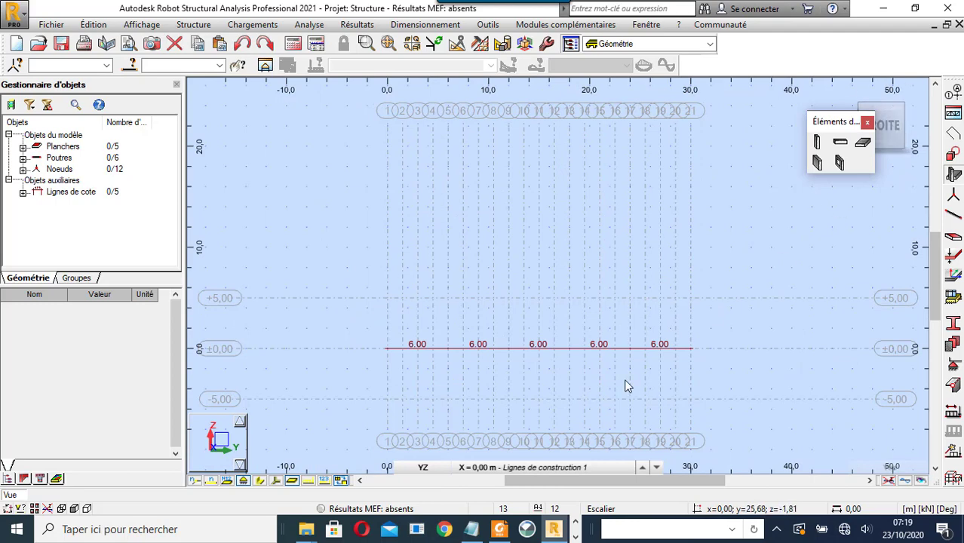
scroll(550, 323, up, 1)
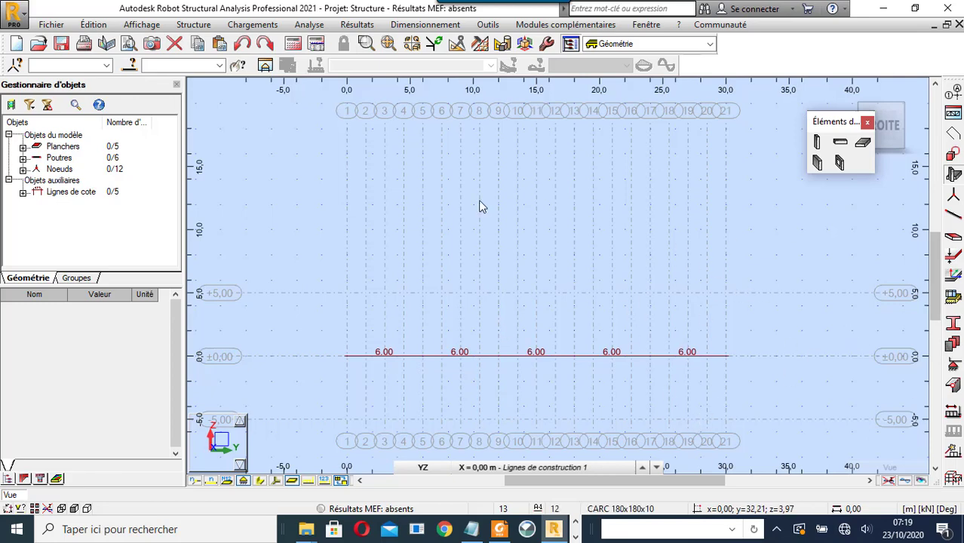
- From the bar structures library, choose the type 3 trapezoidal truss for insertion
click(954, 113)
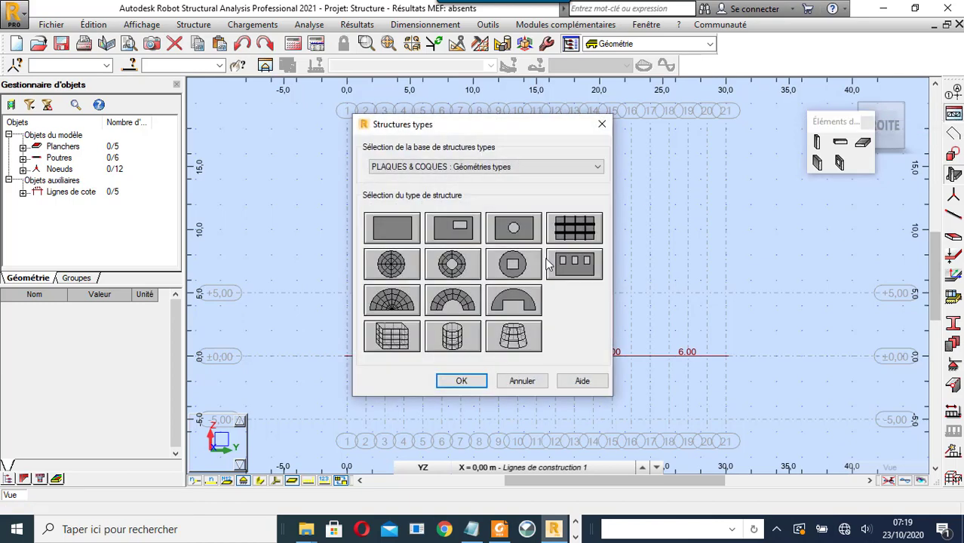
click(529, 172)
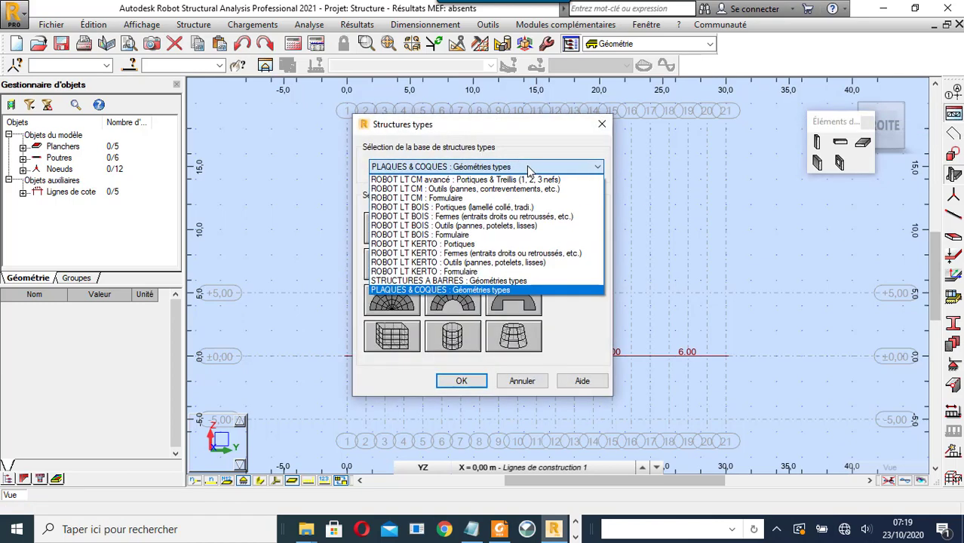
click(524, 280)
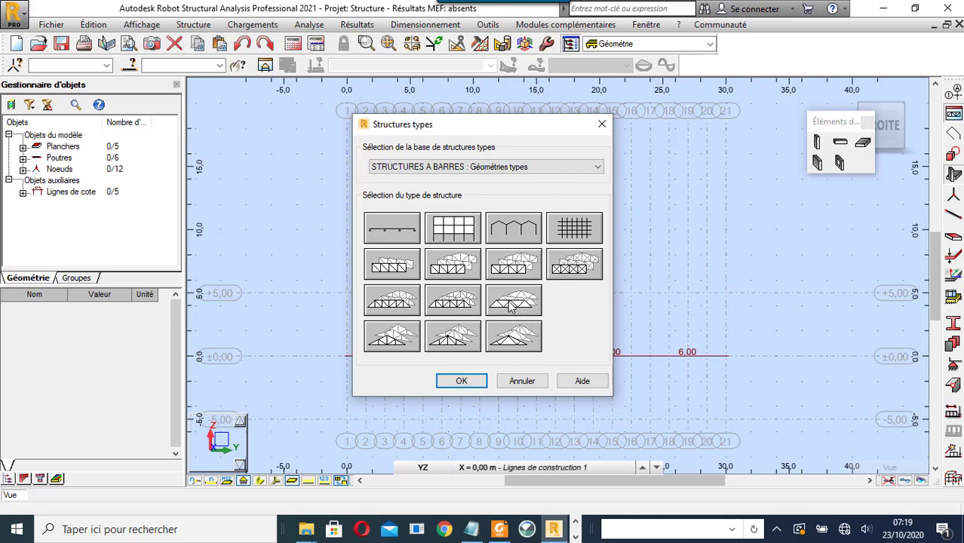
click(511, 306)
double_click(511, 306)
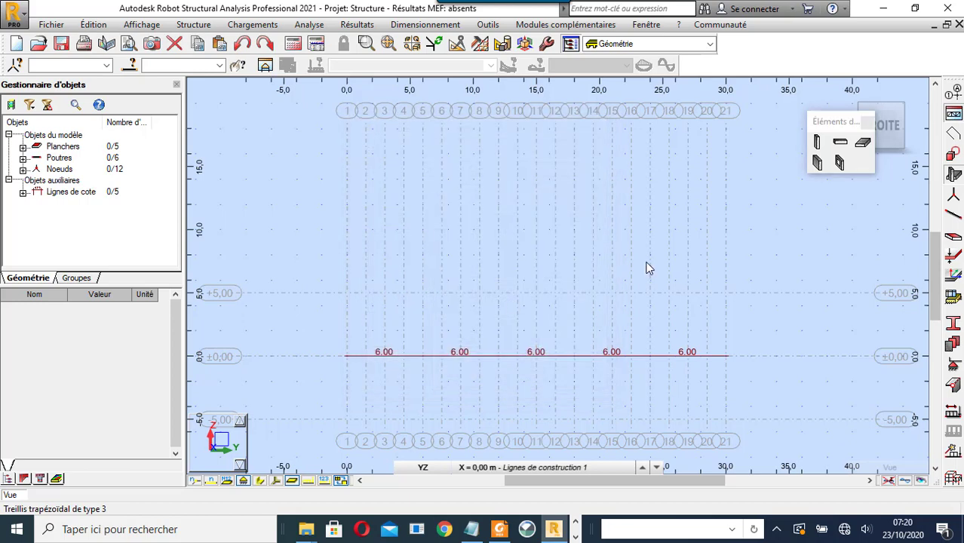
- Set the truss dimensions to L1 30 m, L2 27 m, height 5 m and 10 panels
click(698, 150)
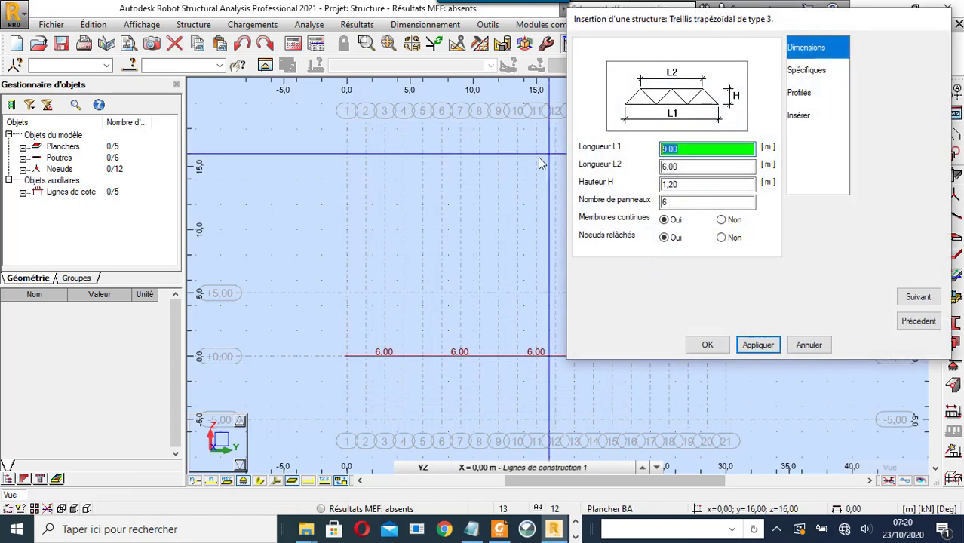
text(30)
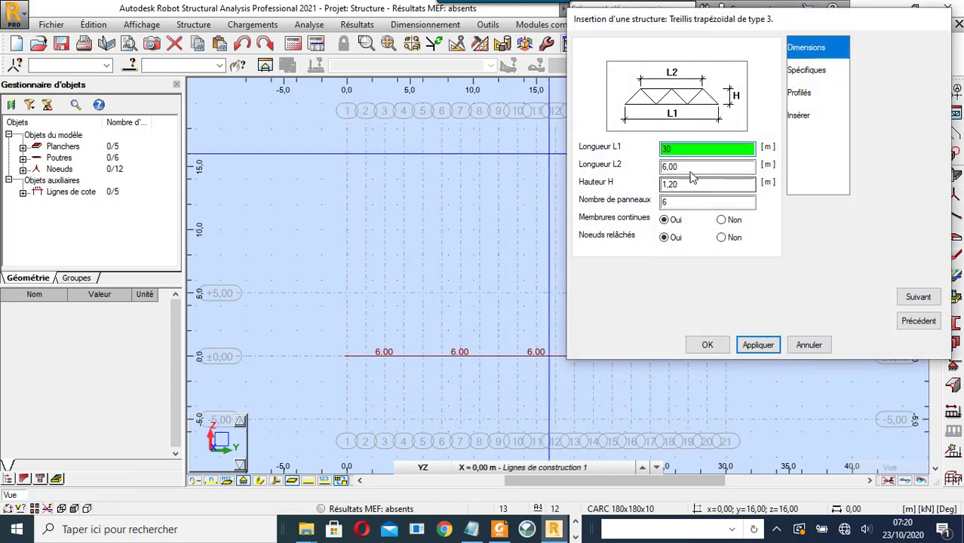
key(Tab)
text(27)
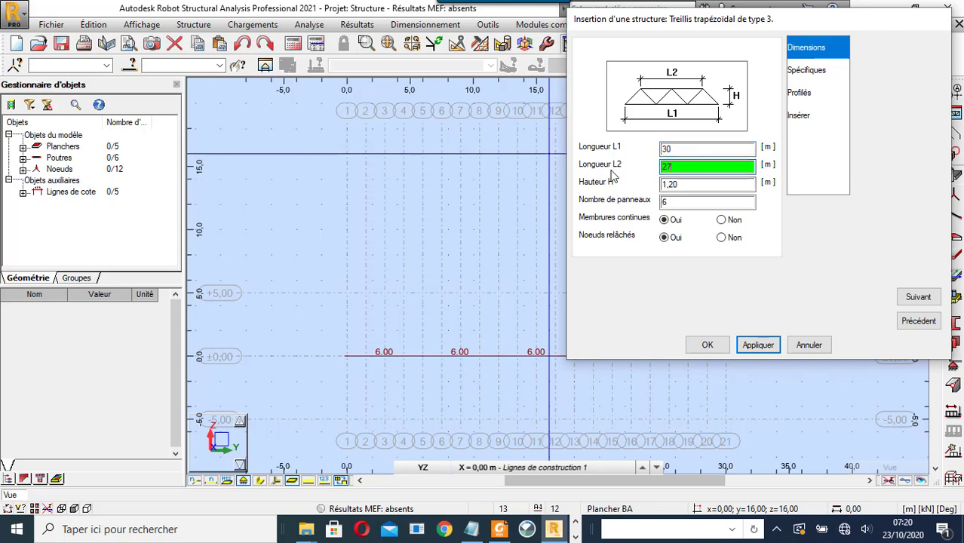
click(658, 183)
text(5)
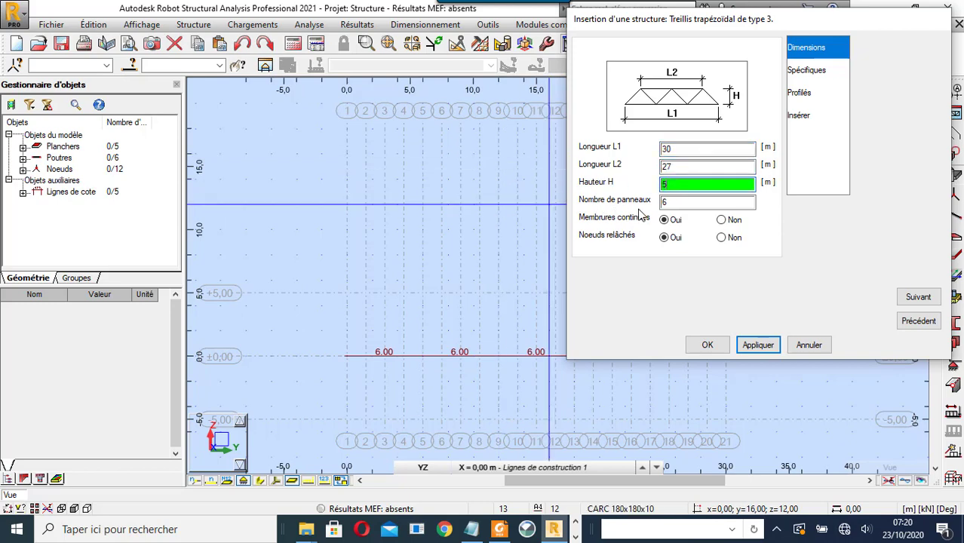
key(Tab)
key(BackSpace)
text(1)
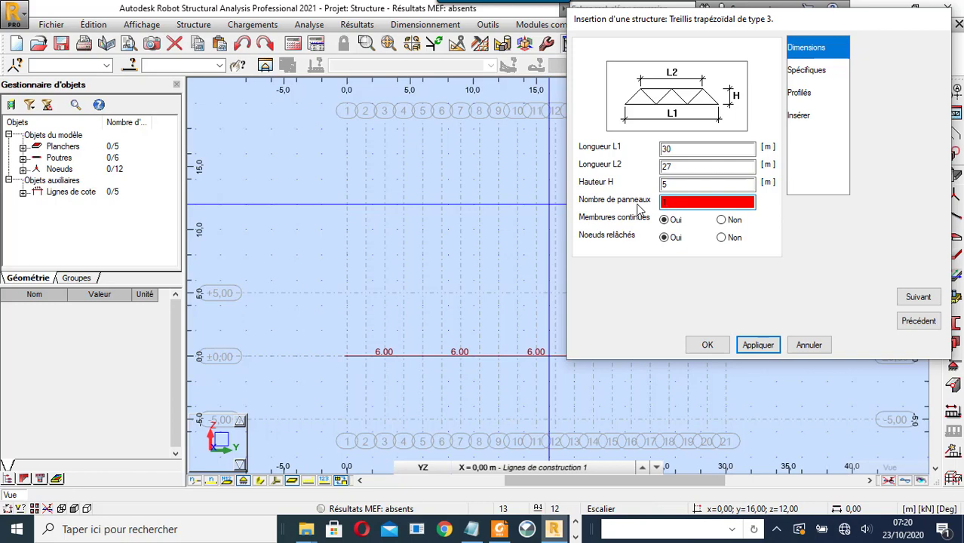
text(0)
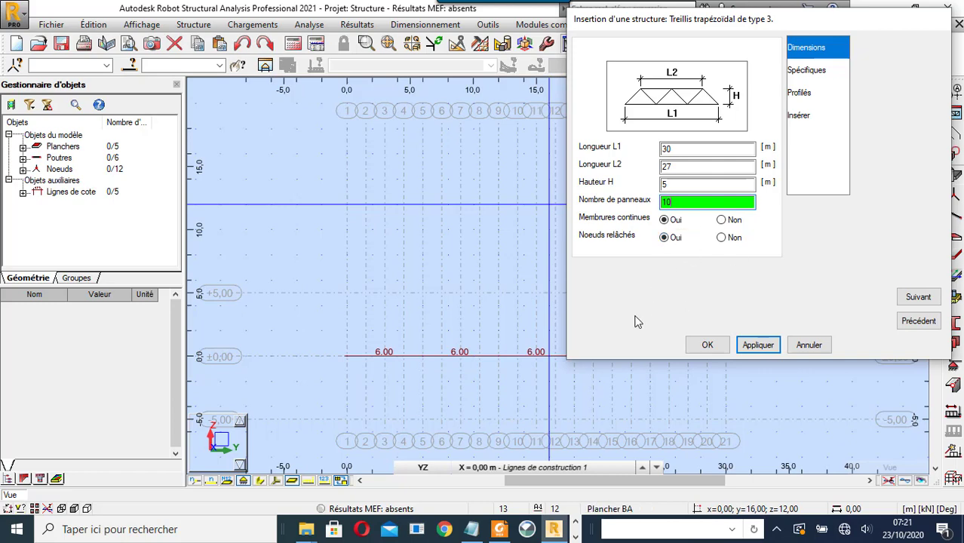
click(802, 74)
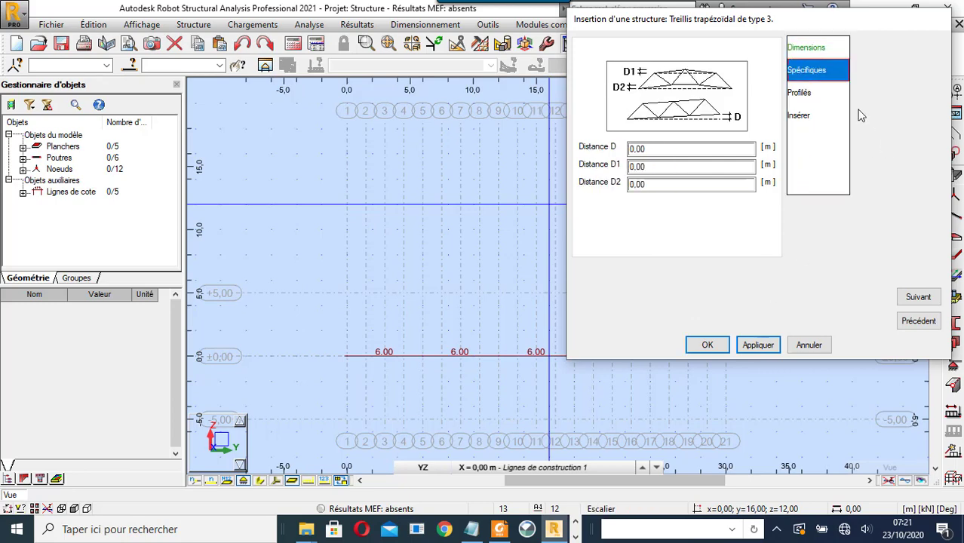
- Pick CARC 300x300x10 from the section catalogue for the truss top chord
click(819, 98)
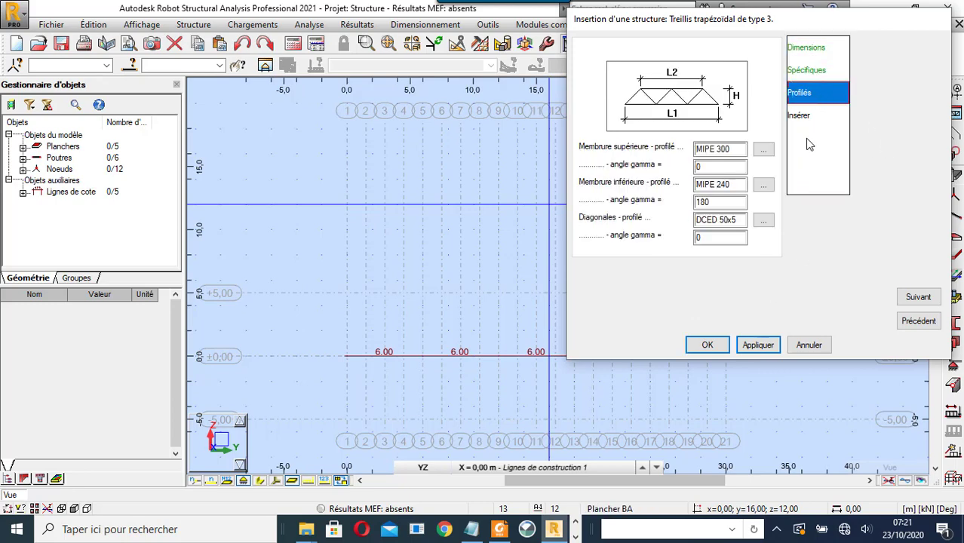
click(763, 149)
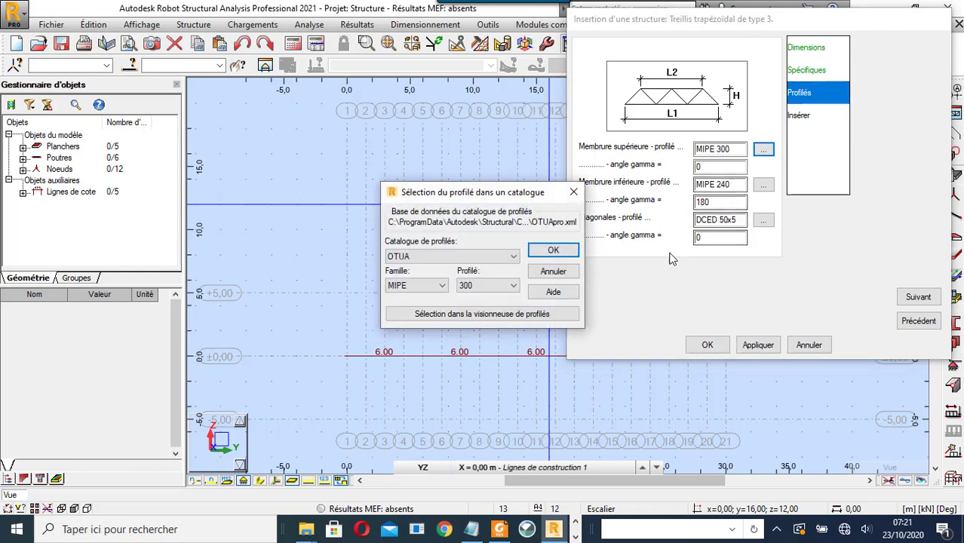
click(436, 290)
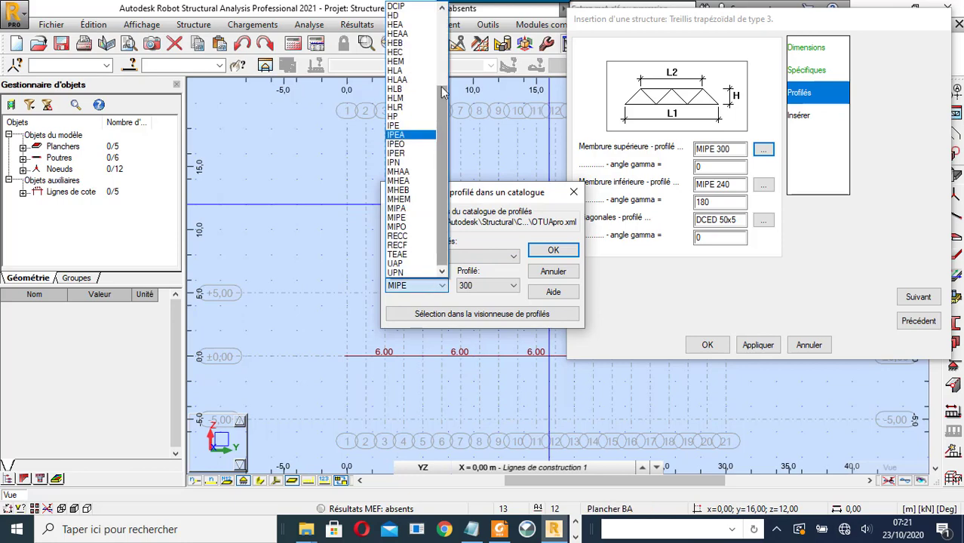
click(397, 135)
click(438, 285)
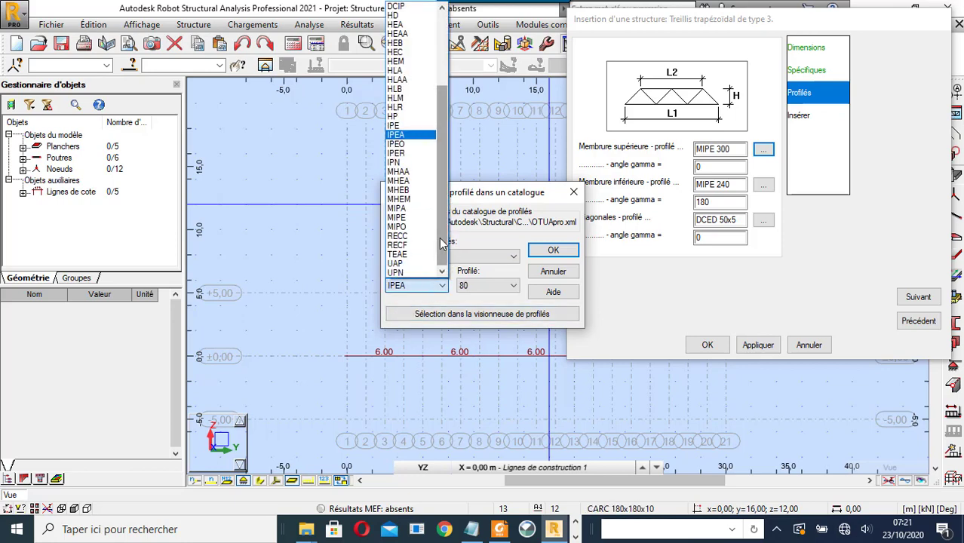
scroll(443, 242, up, 4)
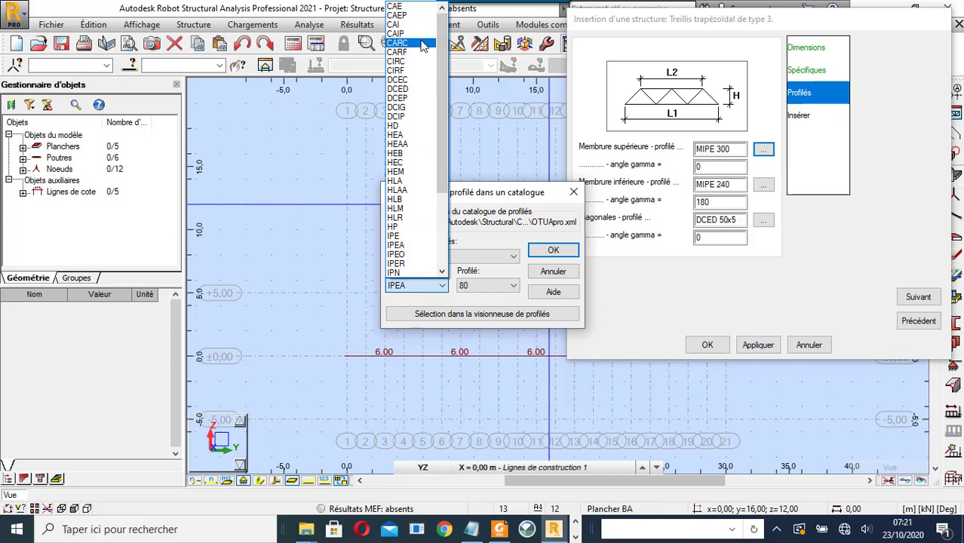
click(422, 44)
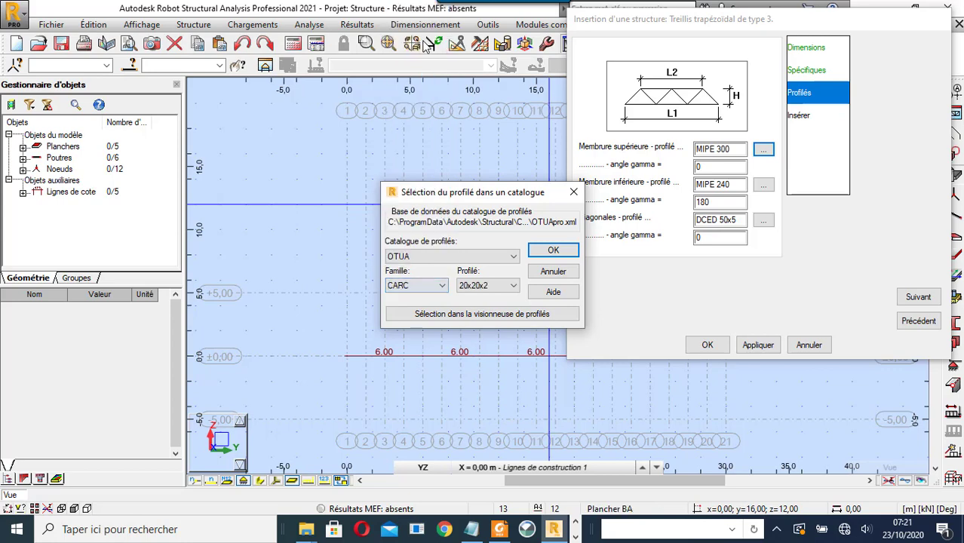
click(515, 287)
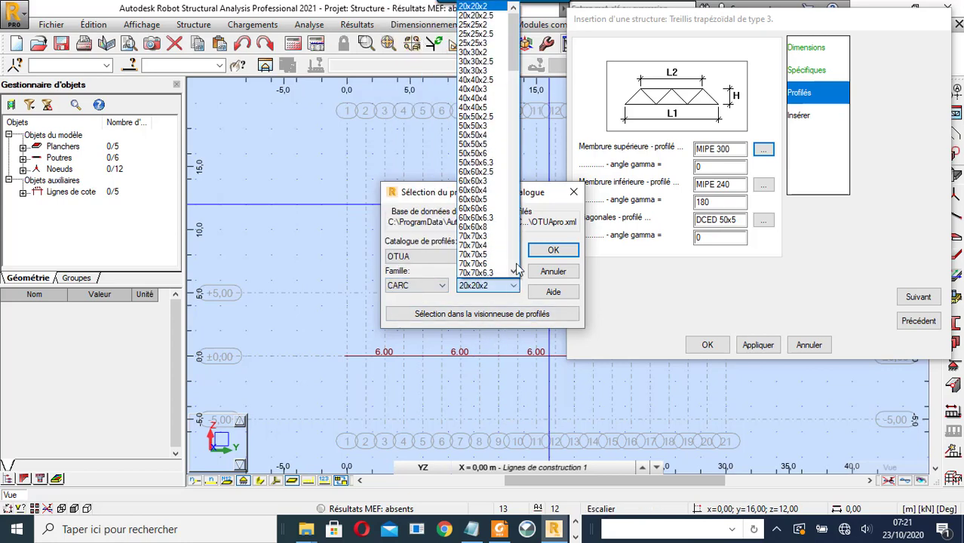
scroll(489, 241, down, 6)
scroll(488, 237, down, 9)
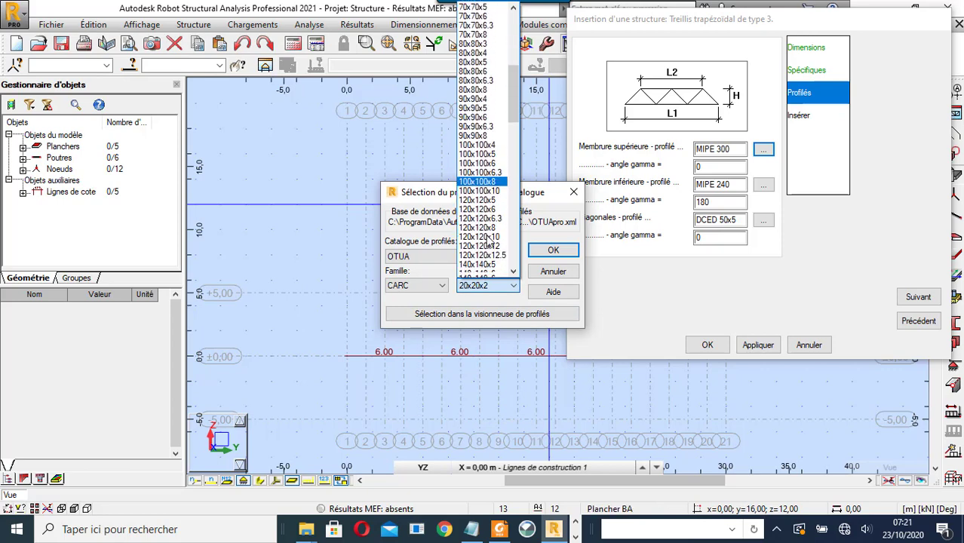
drag(513, 137, 509, 243)
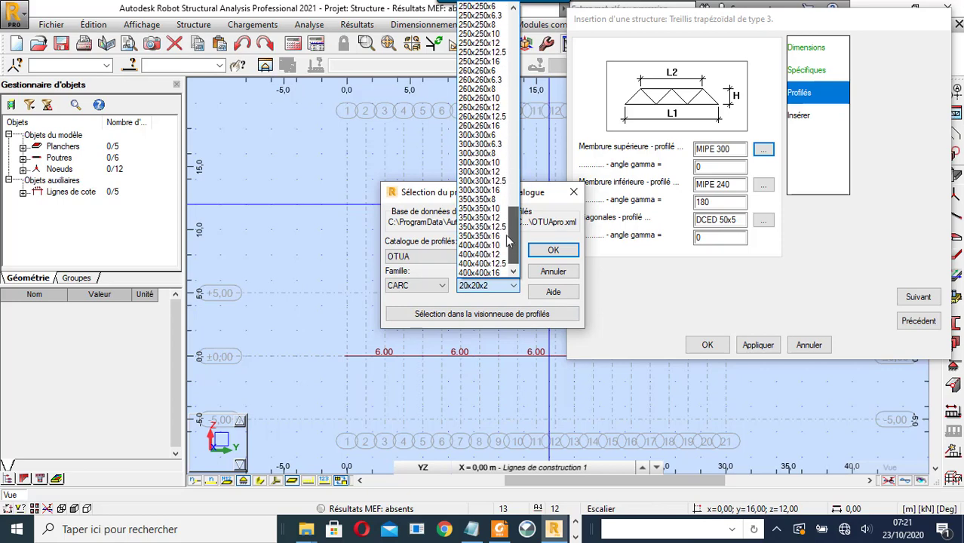
click(497, 165)
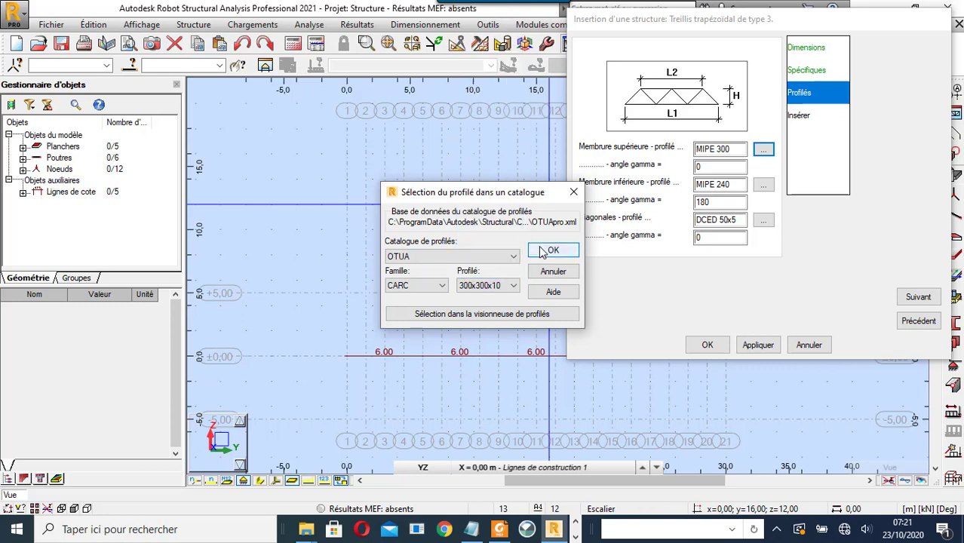
click(552, 250)
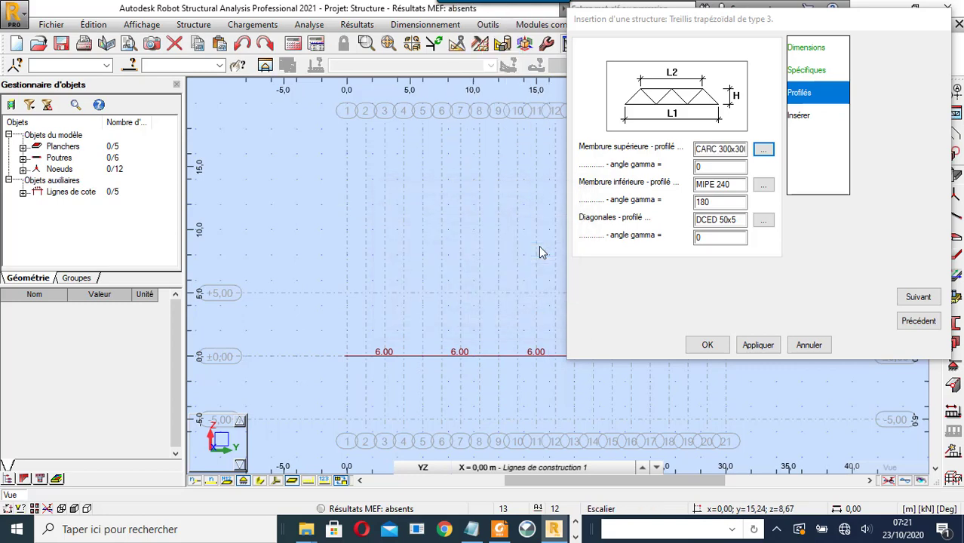
- Give the bottom chord and diagonals the same CARC 300x300x10 section
click(699, 152)
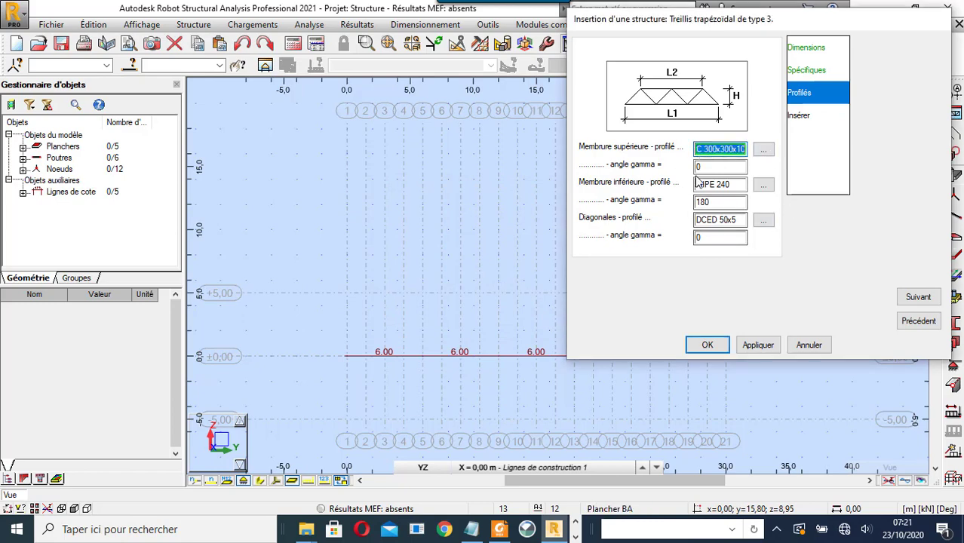
click(701, 185)
click(761, 185)
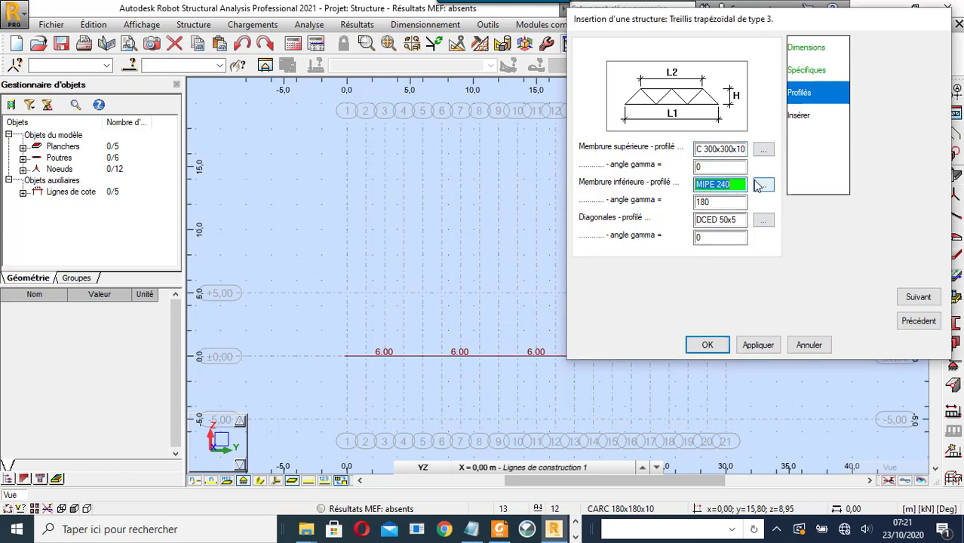
click(702, 220)
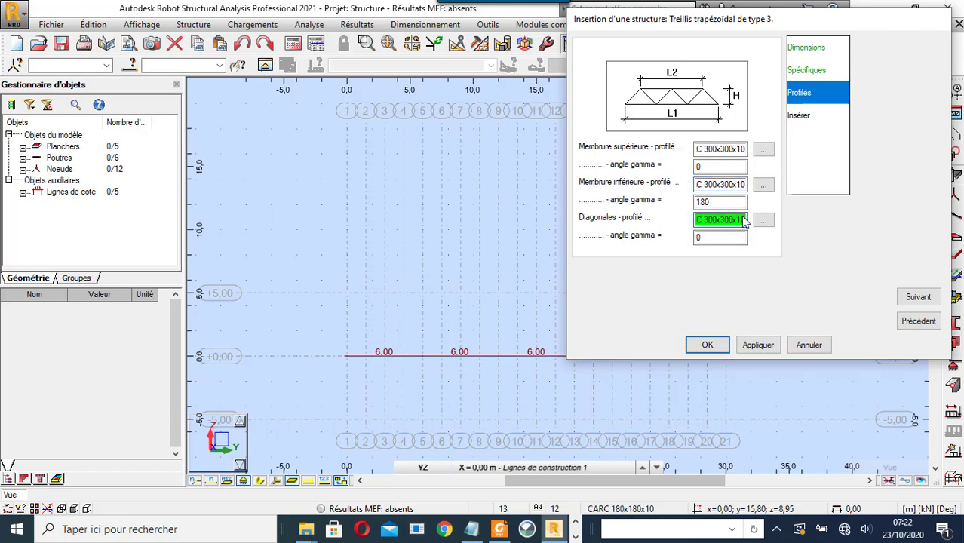
click(803, 118)
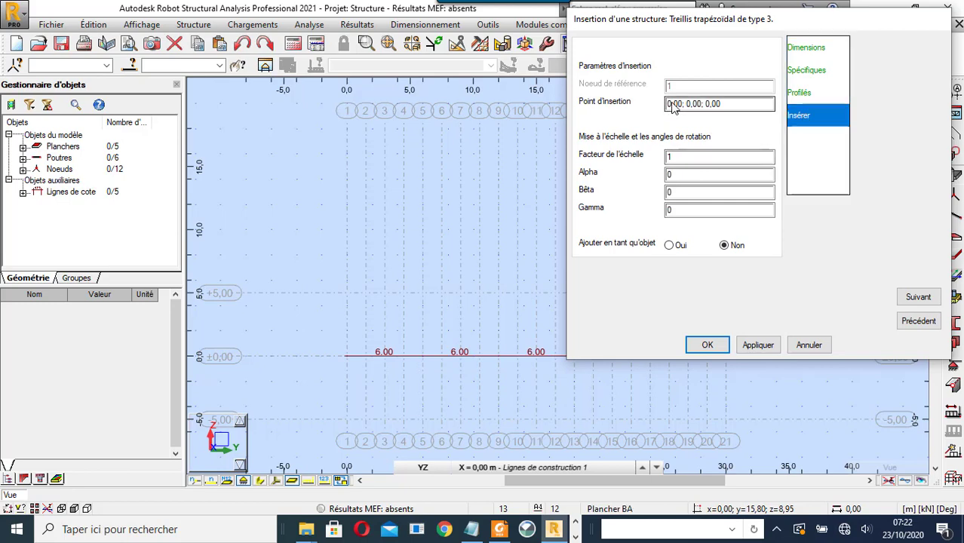
- Generate the truss at insertion point 0,0,0, declining to view the file errors
click(674, 103)
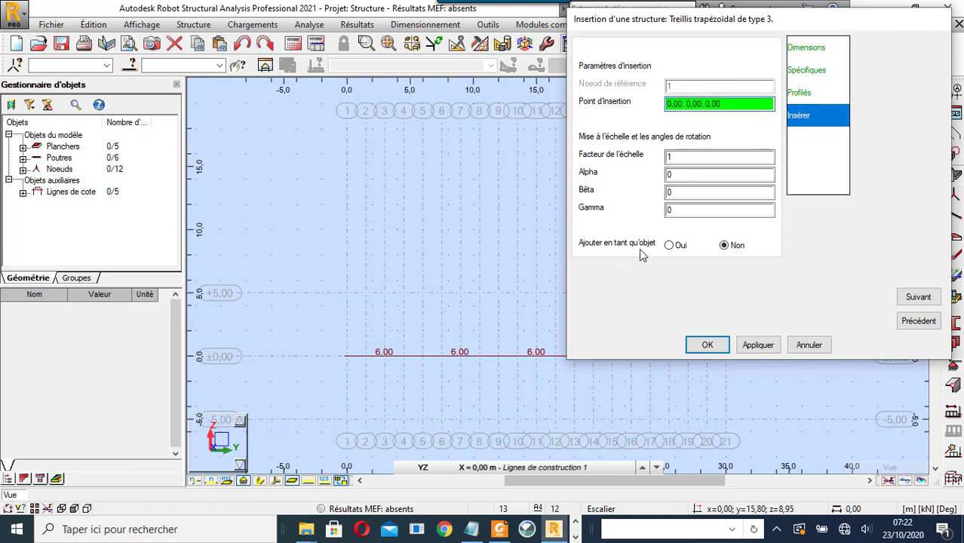
click(926, 297)
click(800, 117)
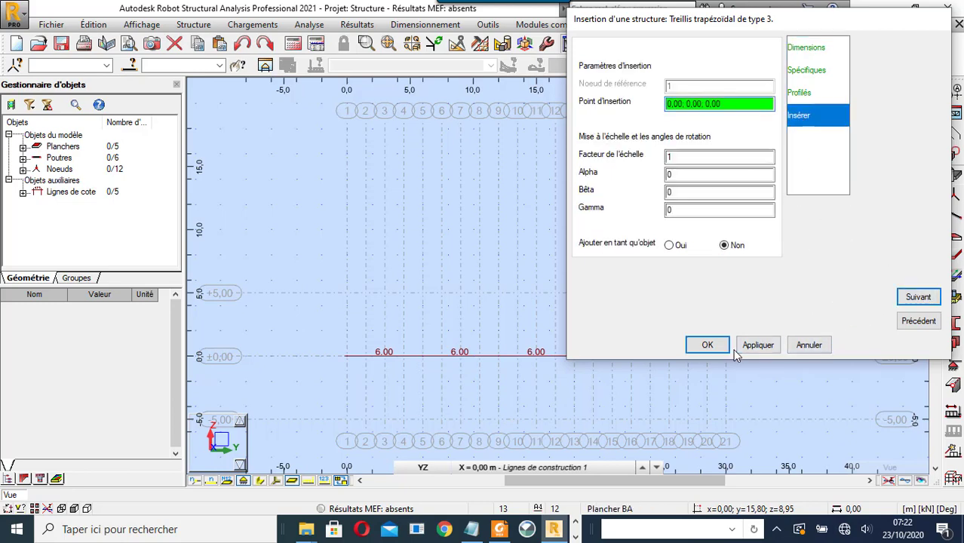
click(755, 349)
click(708, 346)
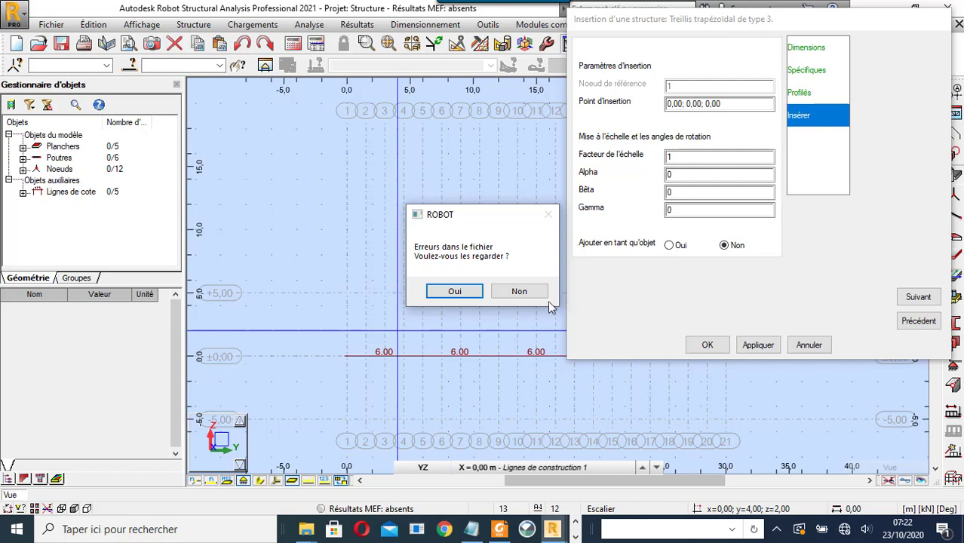
click(520, 292)
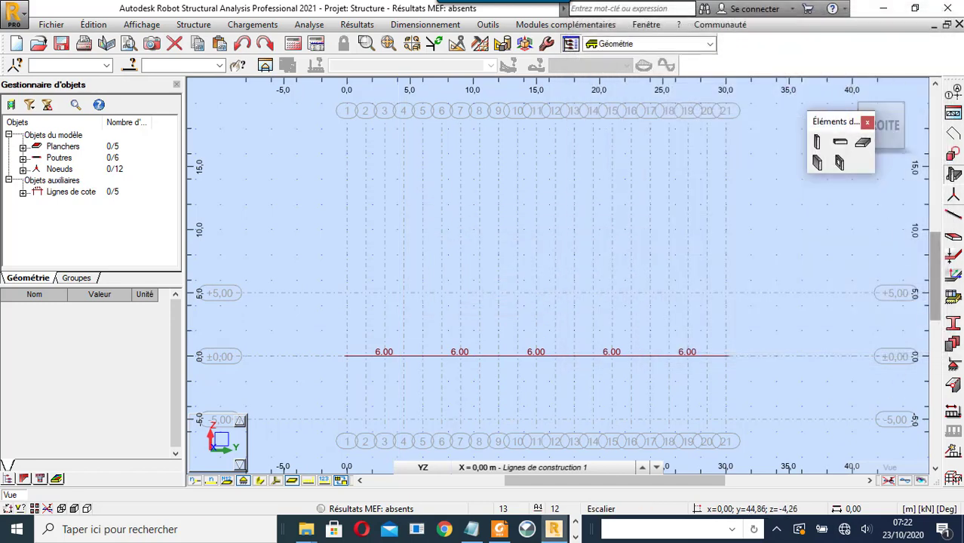
click(955, 216)
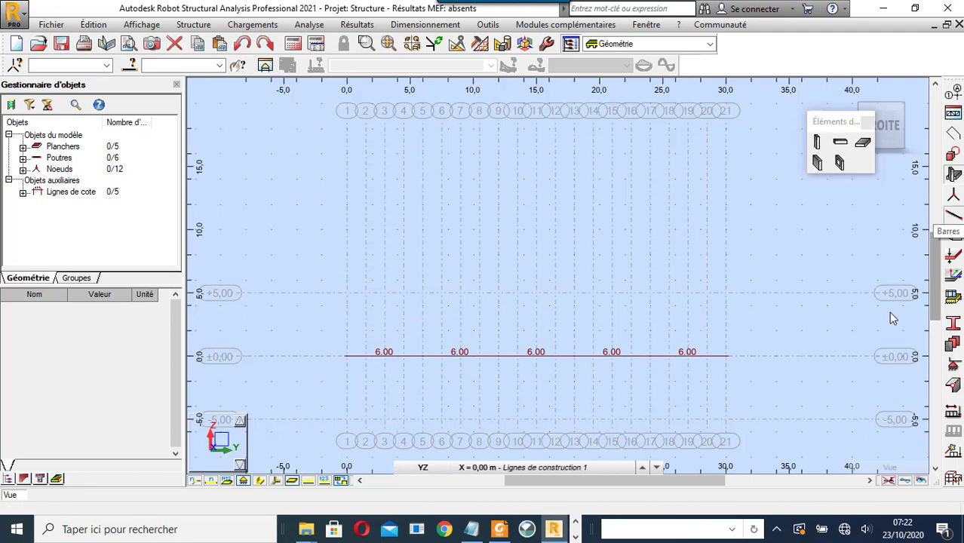
- Set the bar type to Barre and draw a 0–30 m bottom chord and a 1.5–28.5 m chord at +5,00
drag(591, 91, 143, 106)
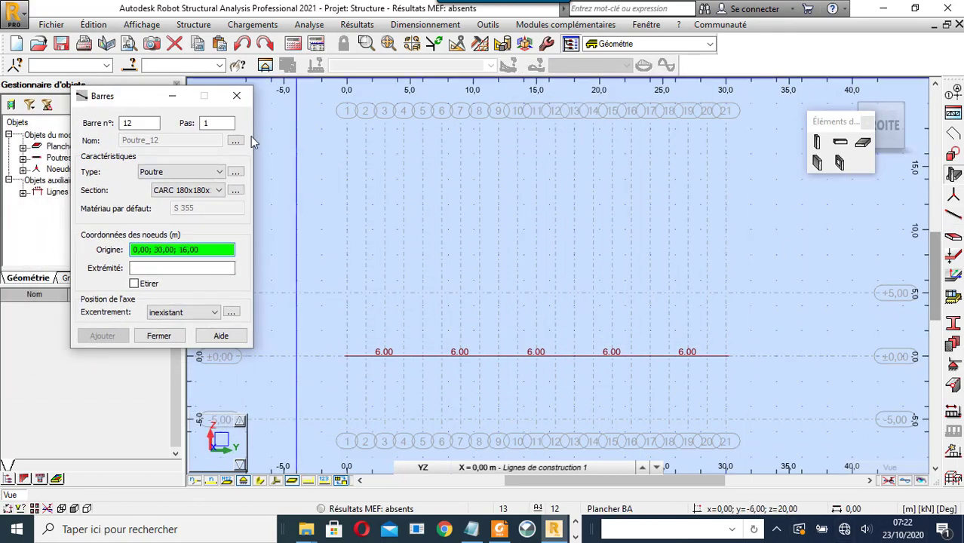
click(216, 173)
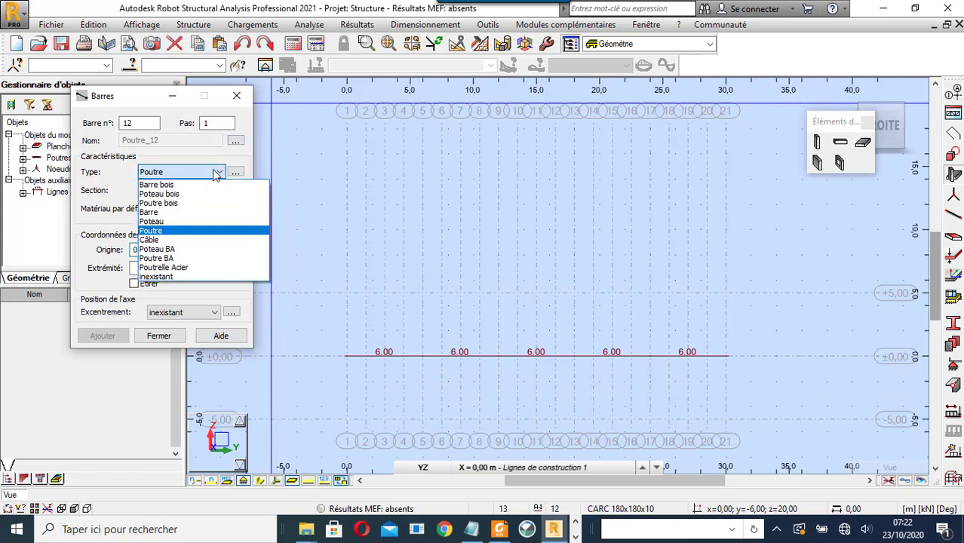
click(204, 212)
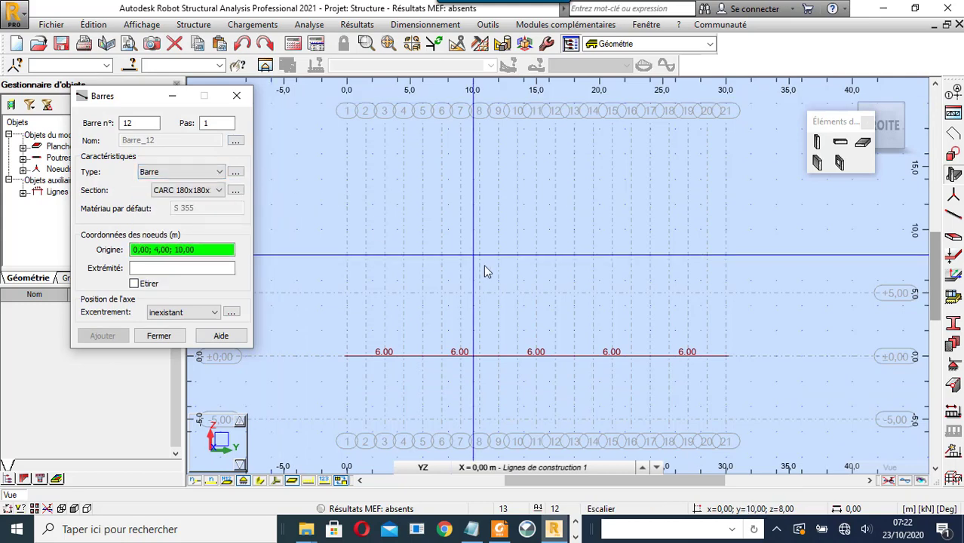
click(352, 361)
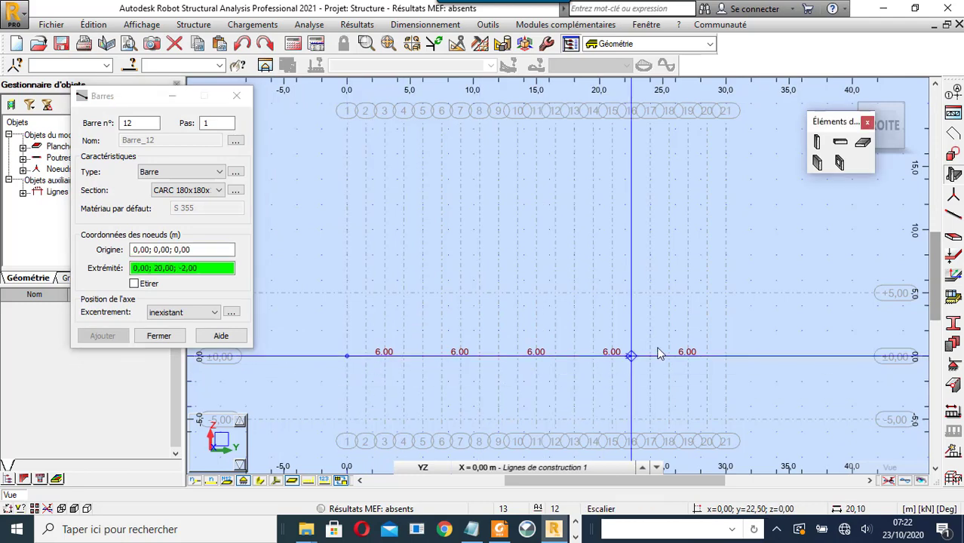
click(729, 358)
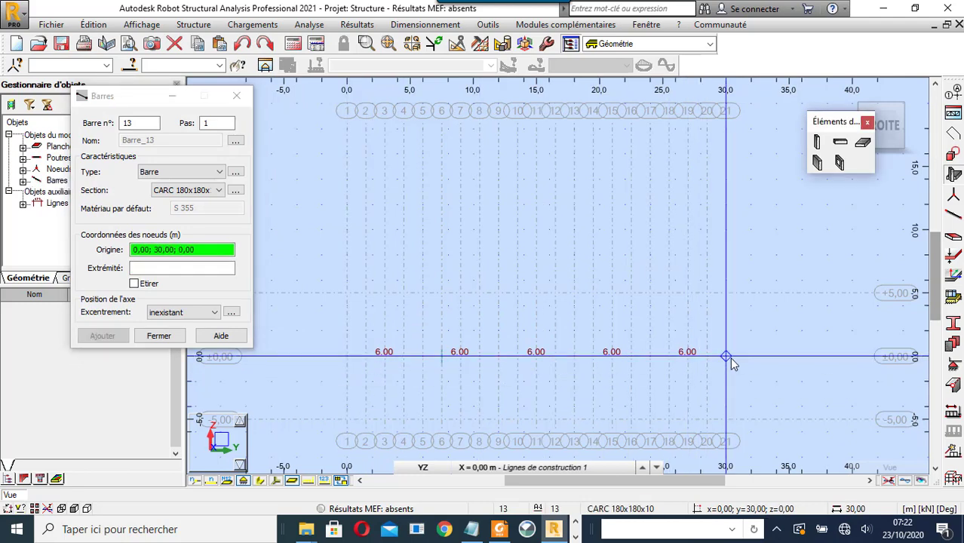
click(366, 293)
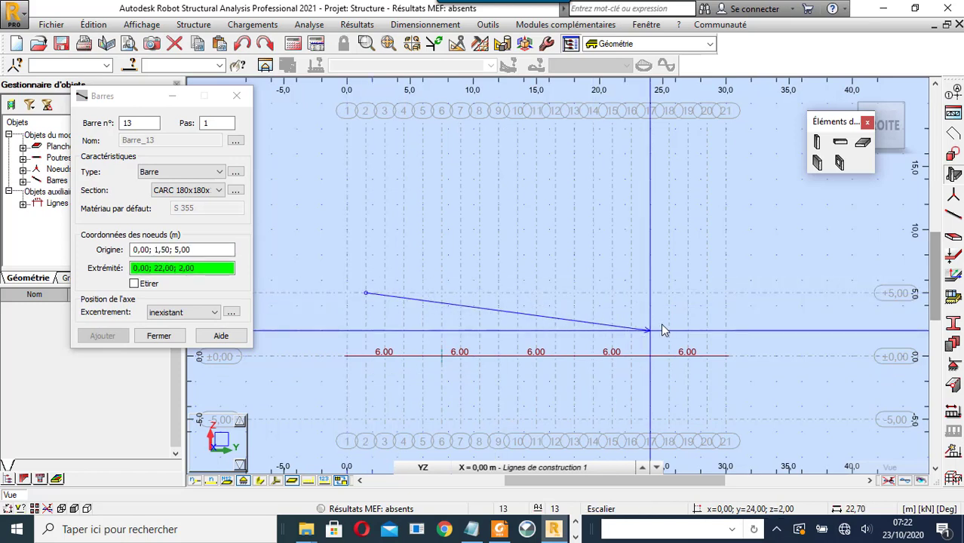
click(705, 292)
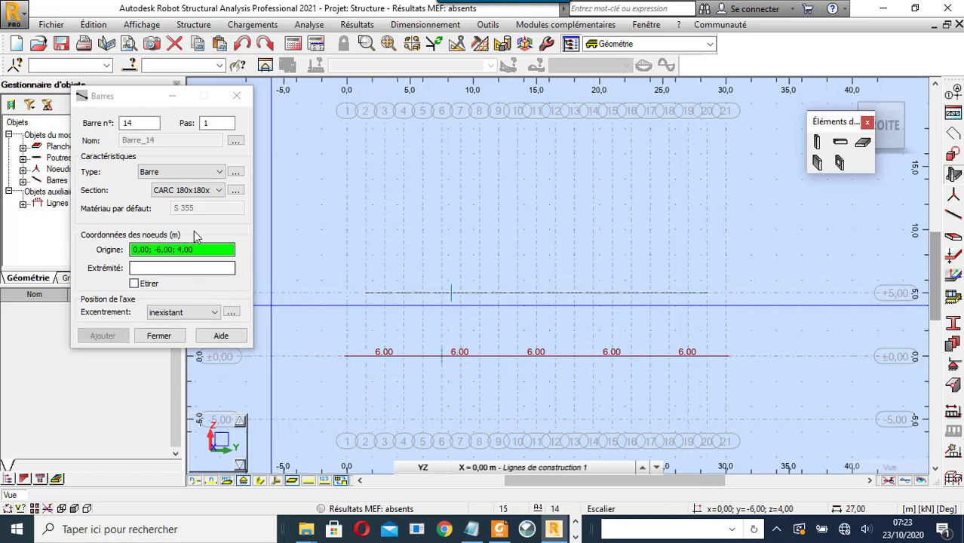
- Draw chained zigzag diagonals between bottom and top nodes from 0 to 15,00 m
click(347, 357)
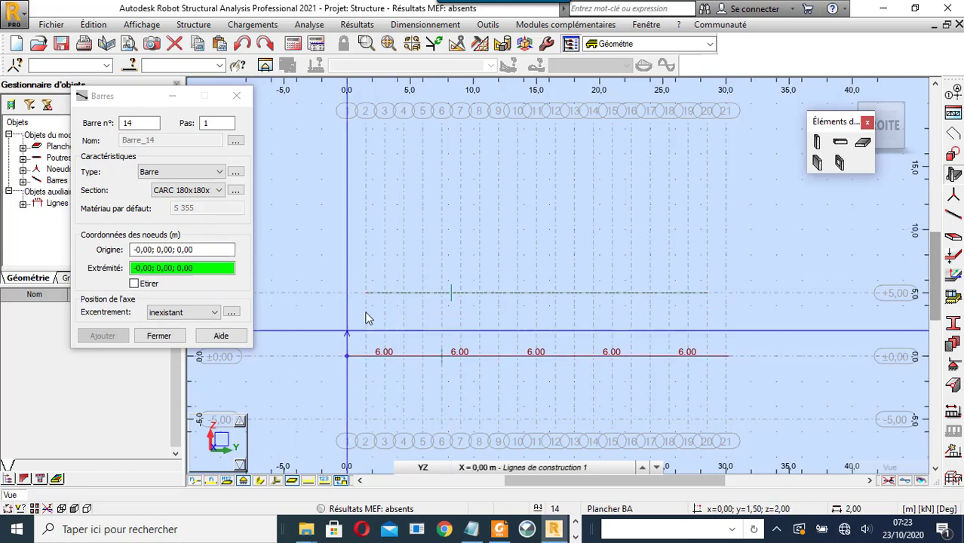
click(366, 293)
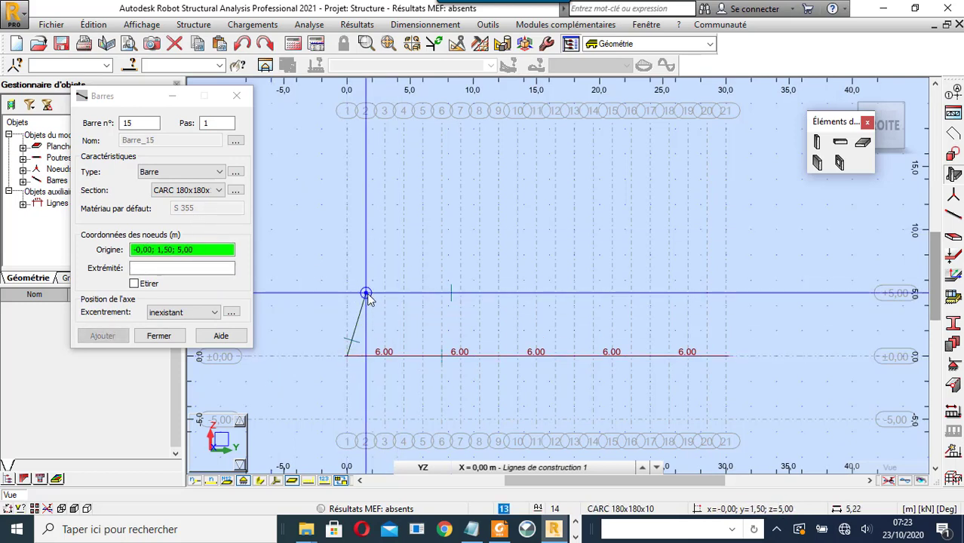
click(134, 284)
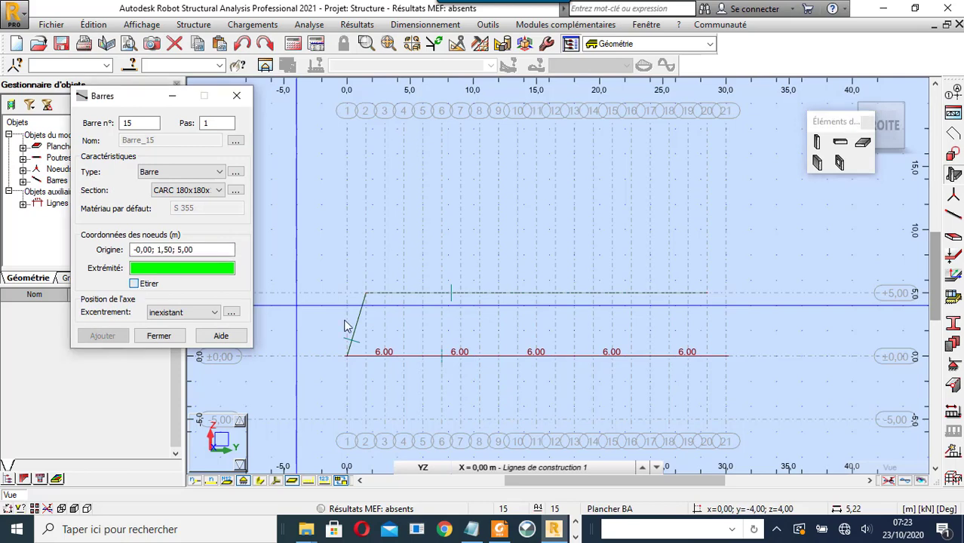
click(385, 355)
click(404, 296)
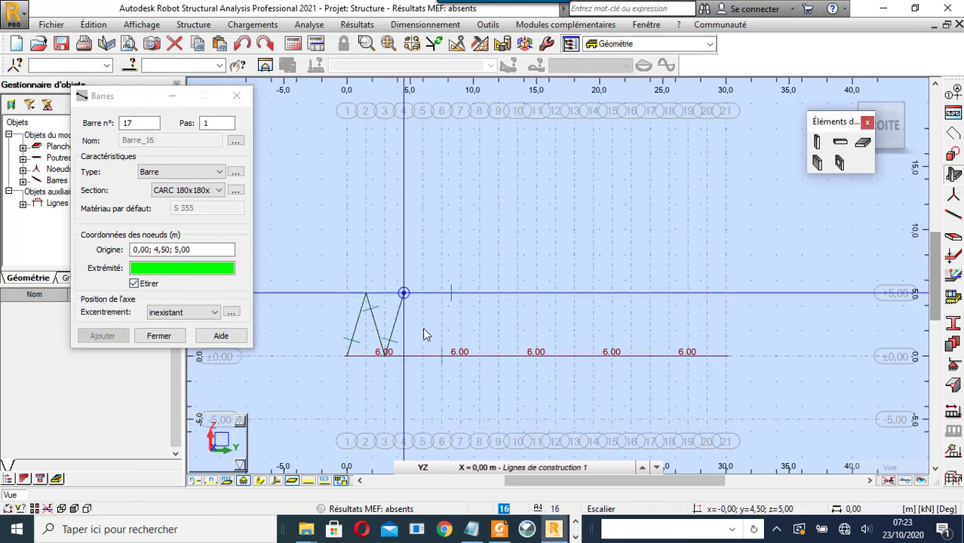
click(424, 354)
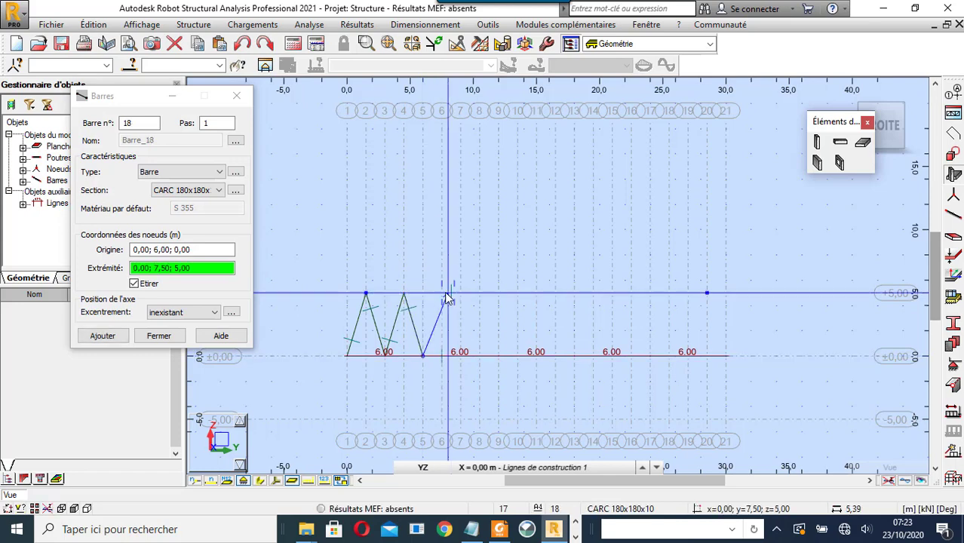
click(441, 294)
click(461, 352)
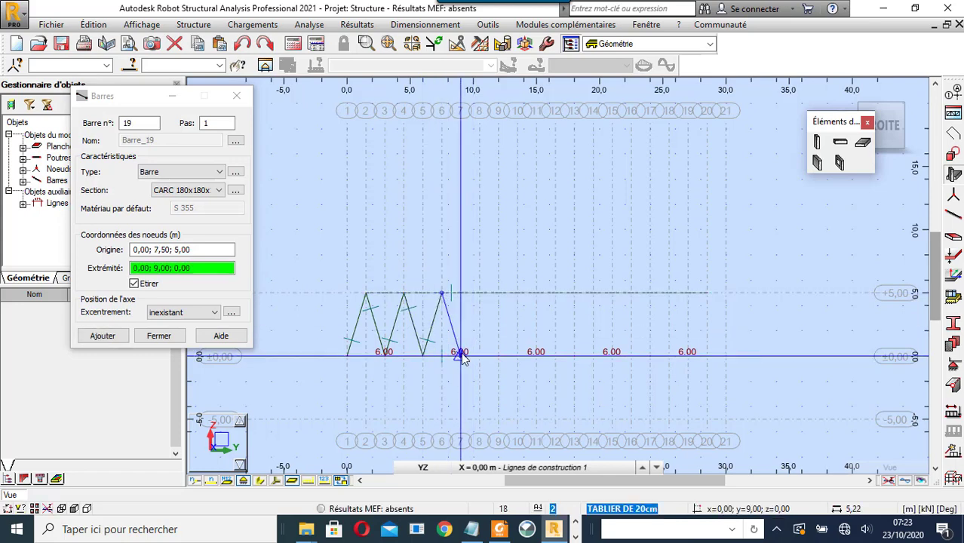
click(480, 293)
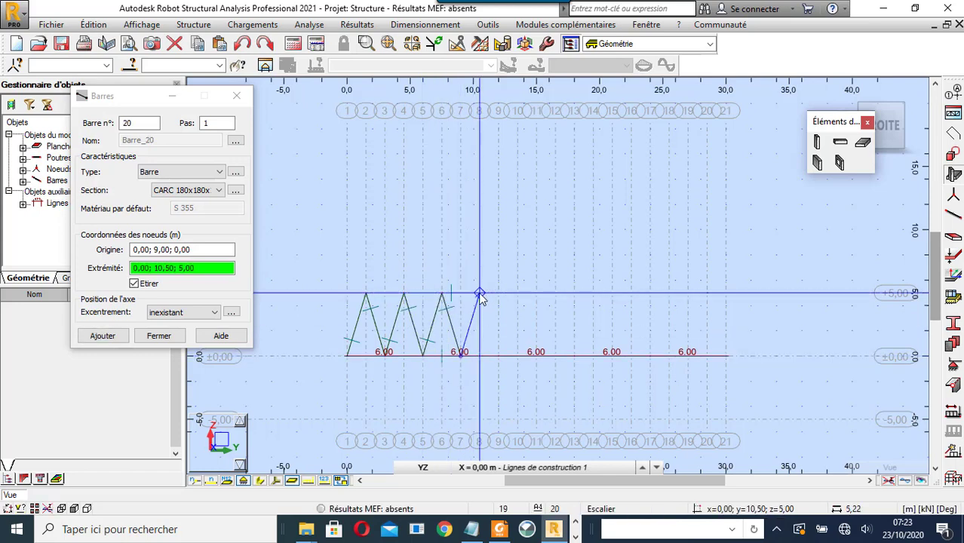
click(499, 355)
click(517, 294)
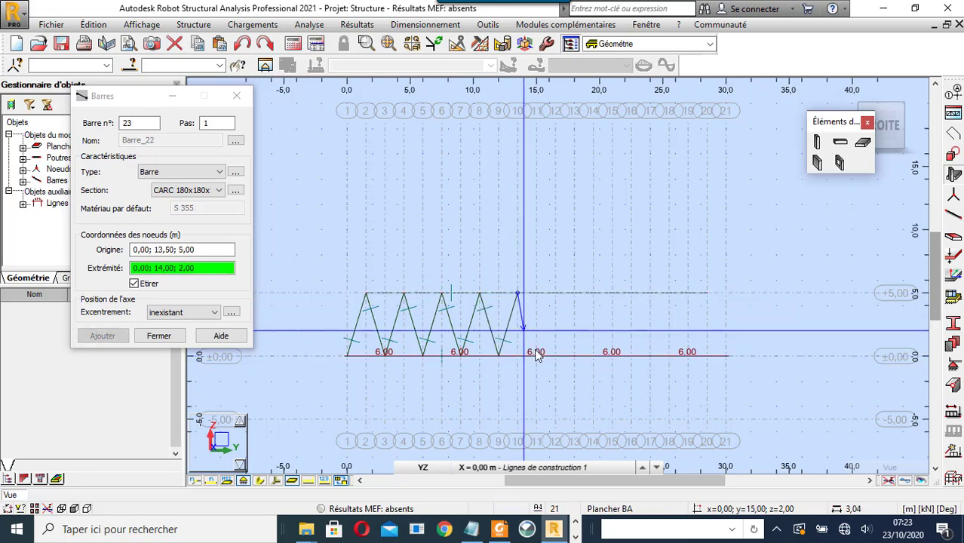
click(536, 355)
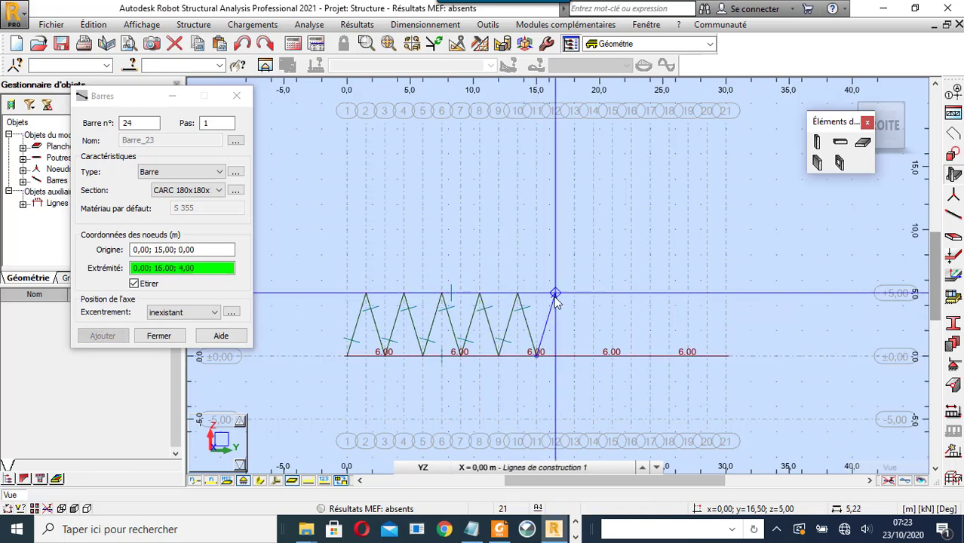
- Continue the zigzag diagonals from 16,50 m to the 30,00 m end, then select the whole truss
click(556, 293)
click(574, 355)
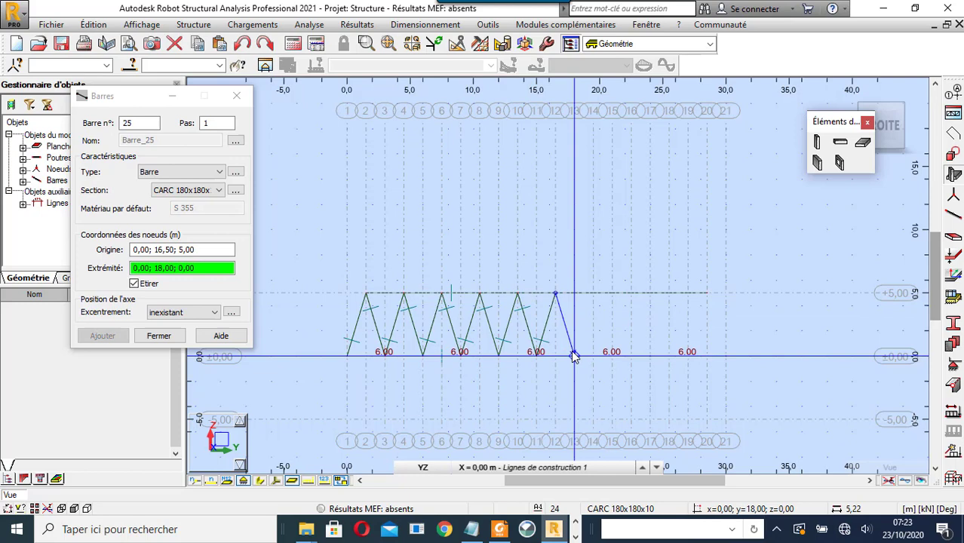
click(593, 294)
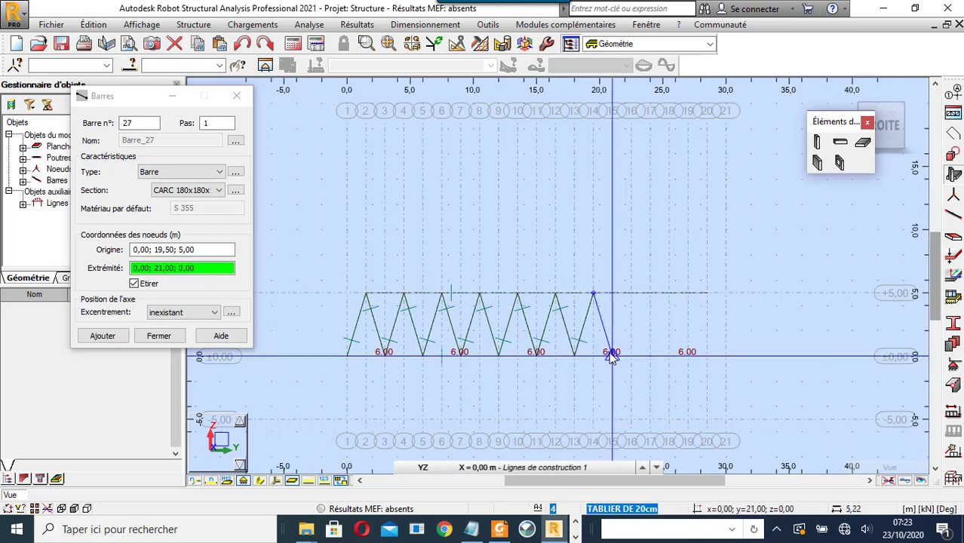
click(612, 354)
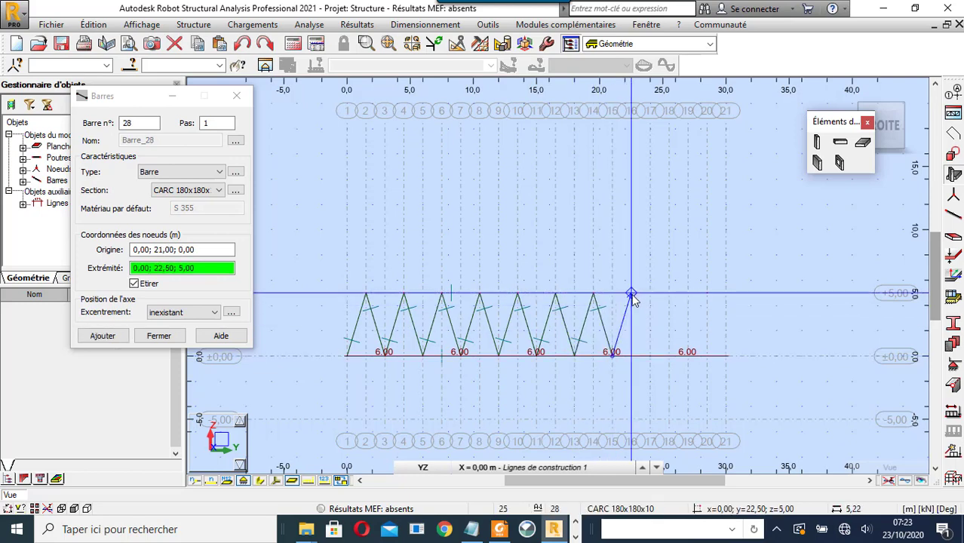
click(631, 294)
click(651, 354)
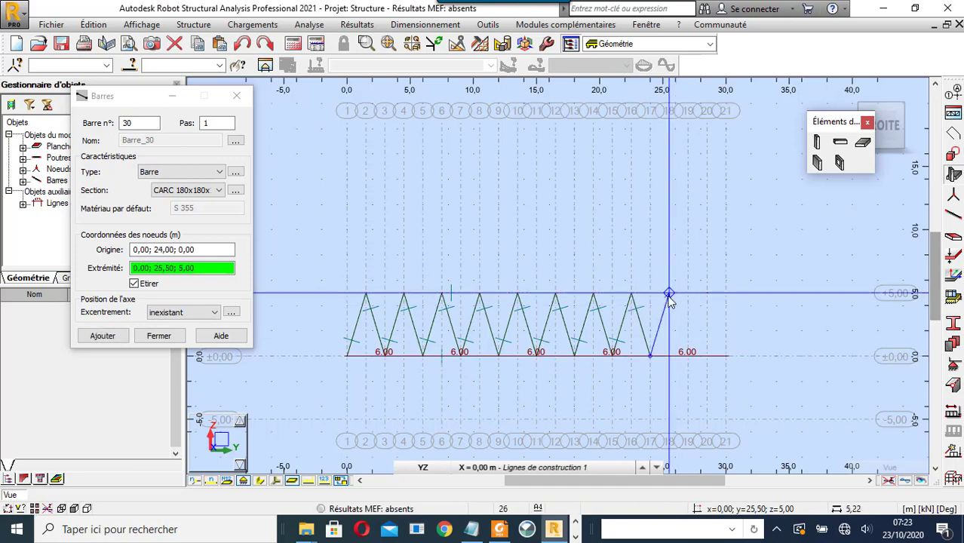
click(669, 293)
click(688, 354)
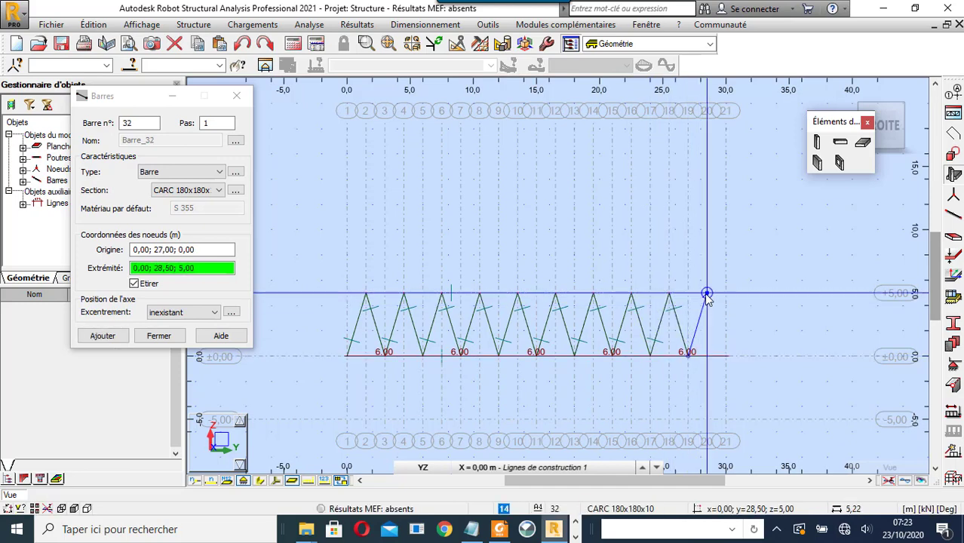
click(706, 294)
click(726, 355)
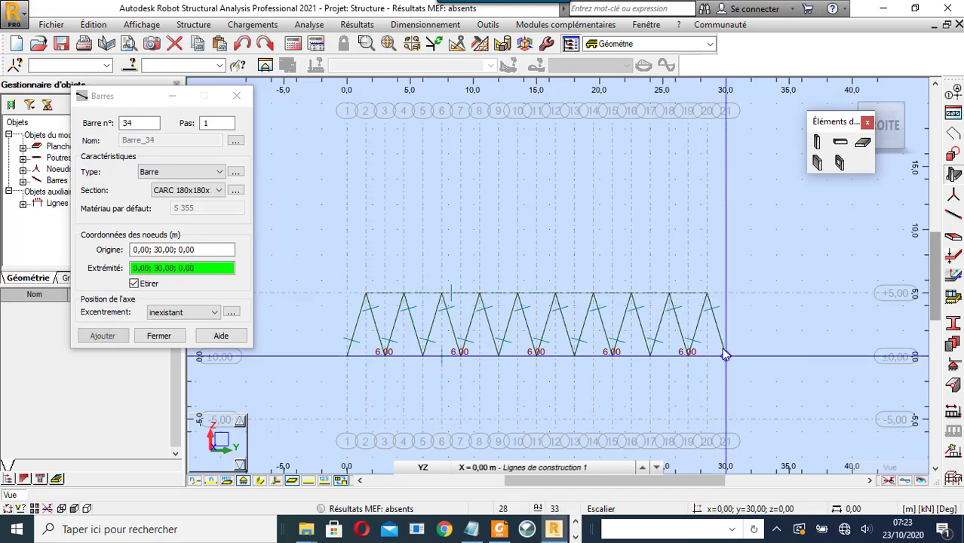
click(237, 96)
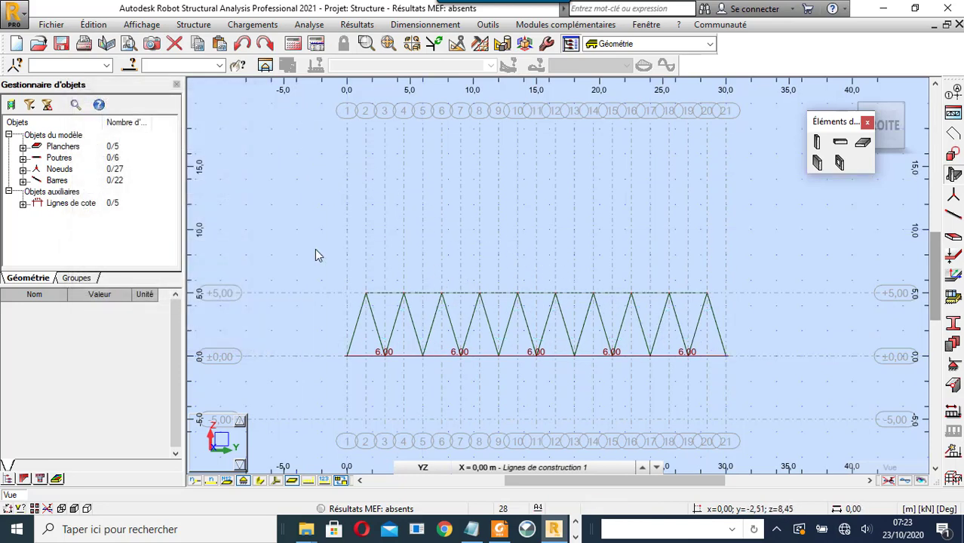
drag(315, 249, 765, 401)
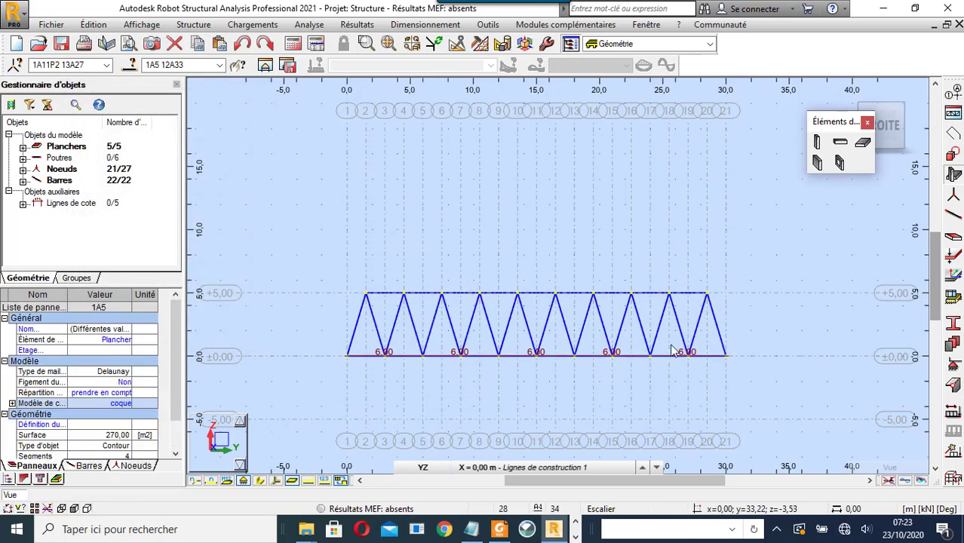
- Split the selected truss bars at their intersections, clear the selection, and switch to the 3D view
click(94, 24)
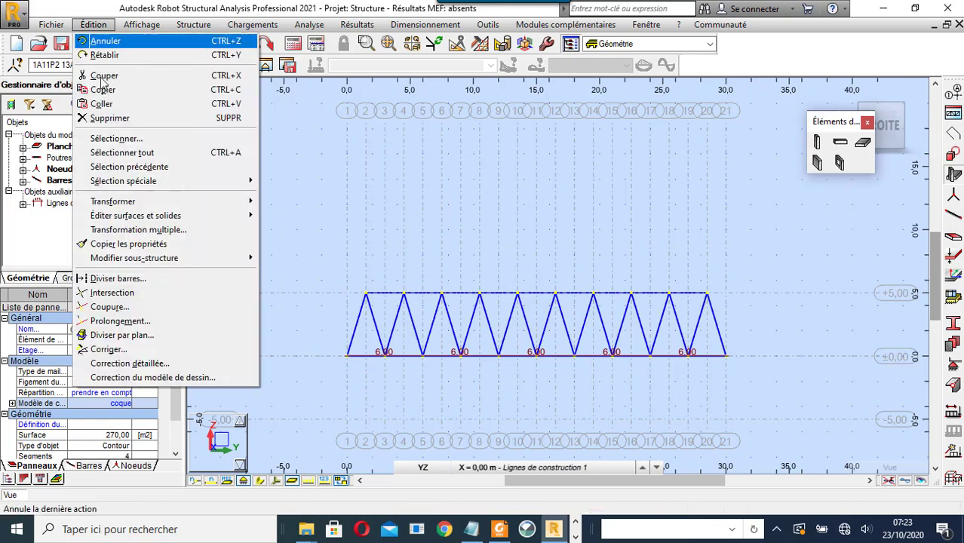
click(151, 293)
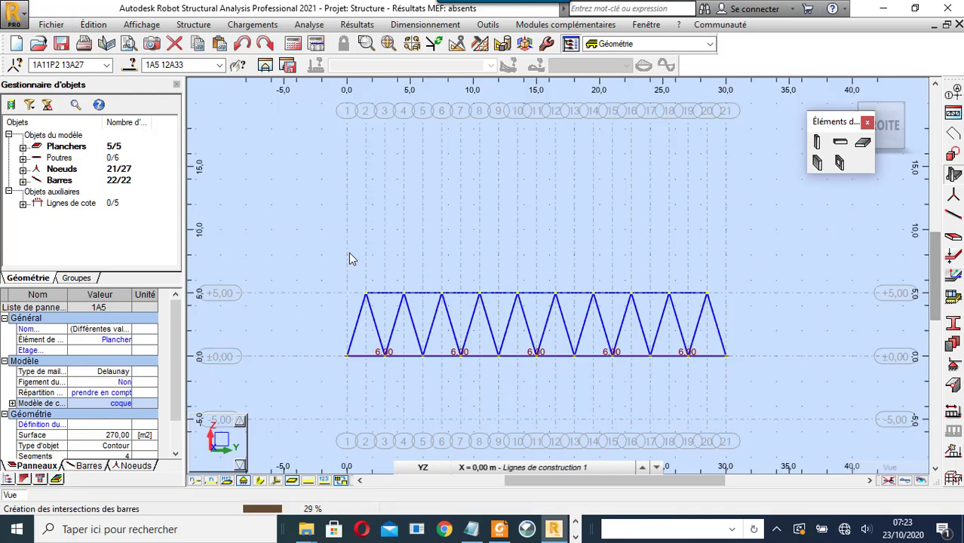
click(421, 228)
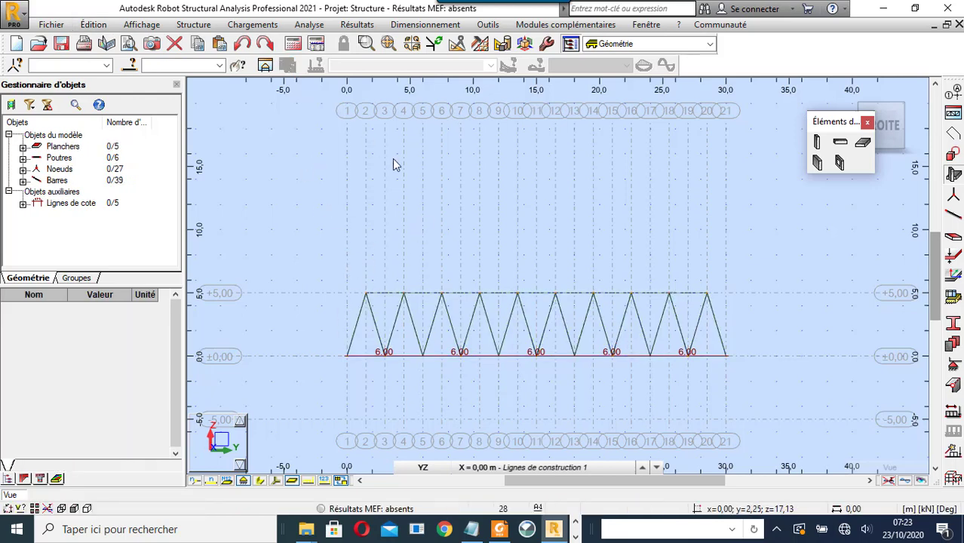
click(422, 467)
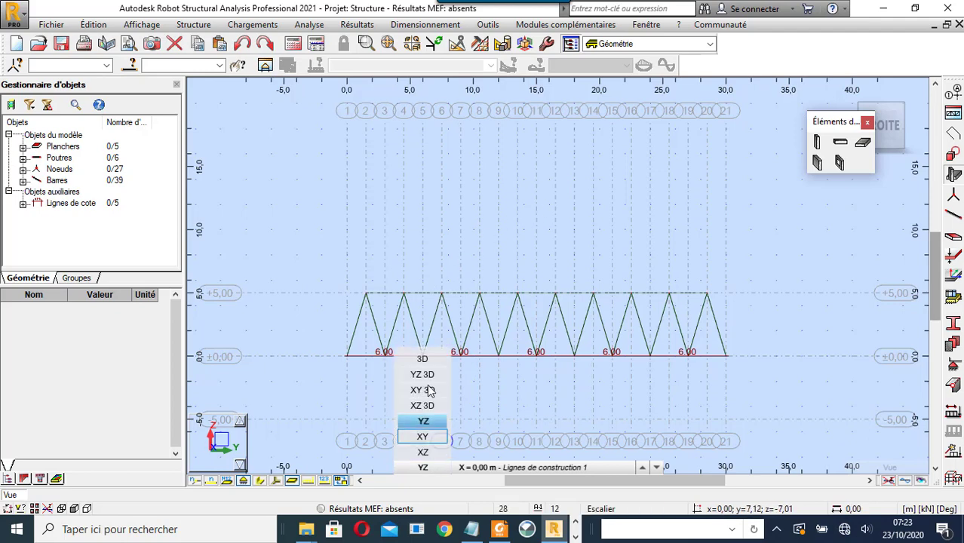
click(424, 361)
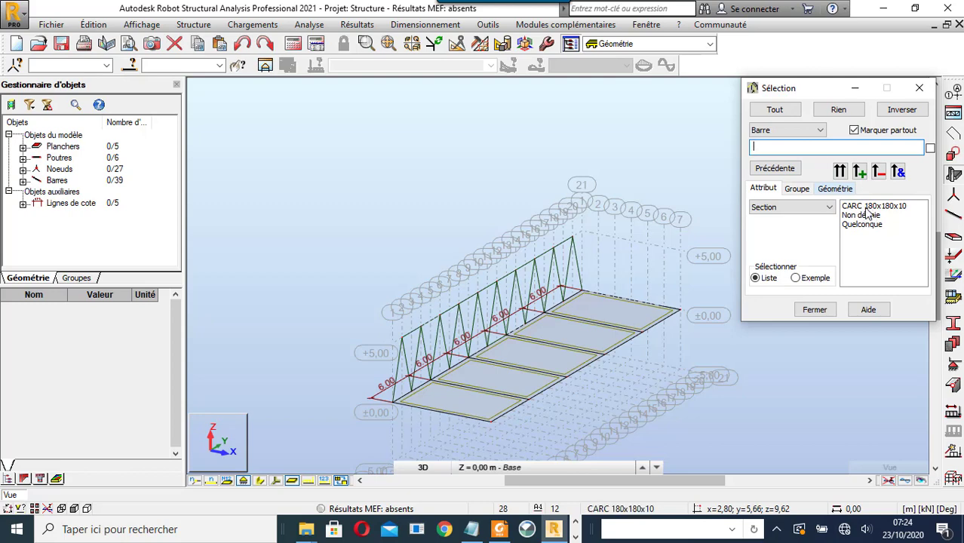
- Select all CARC 180x180x10 bars by attribute, then clear the selection
click(869, 208)
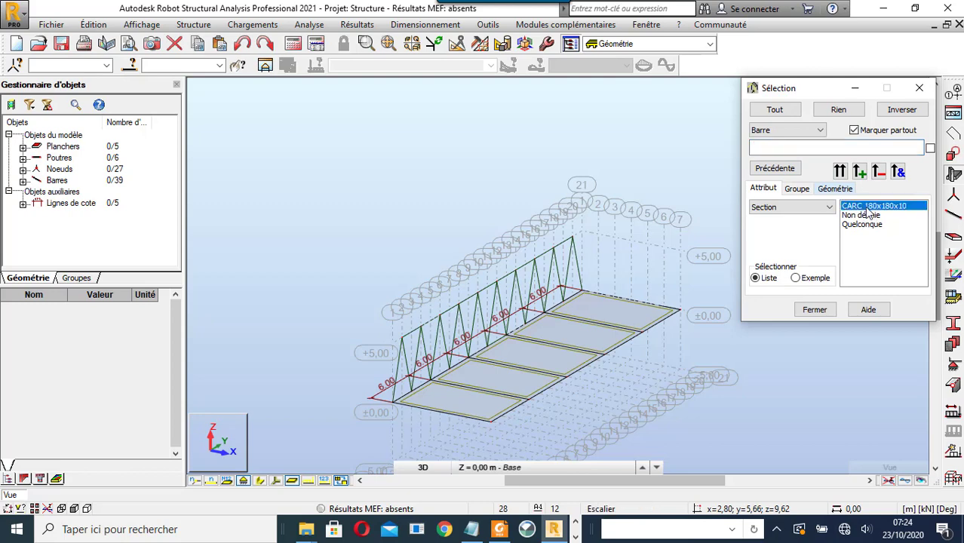
click(840, 172)
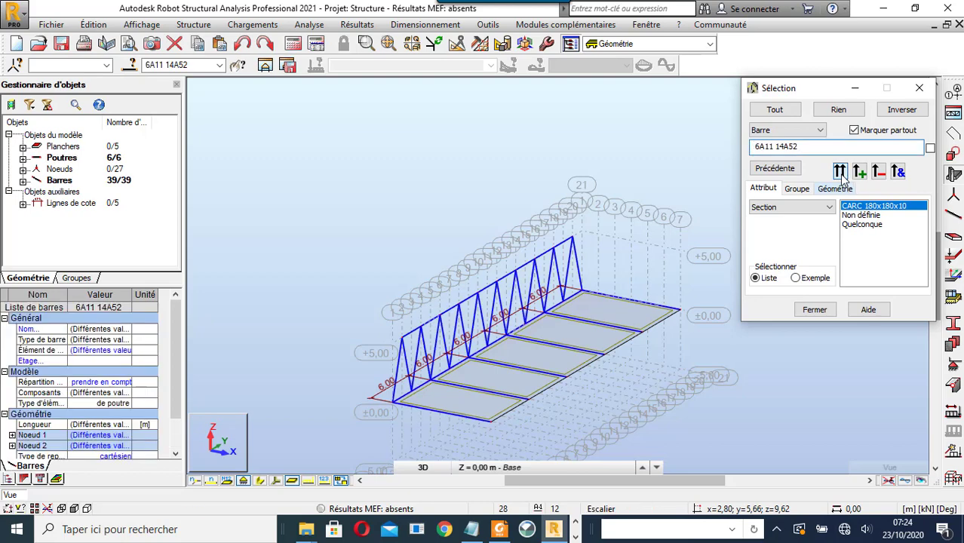
click(919, 90)
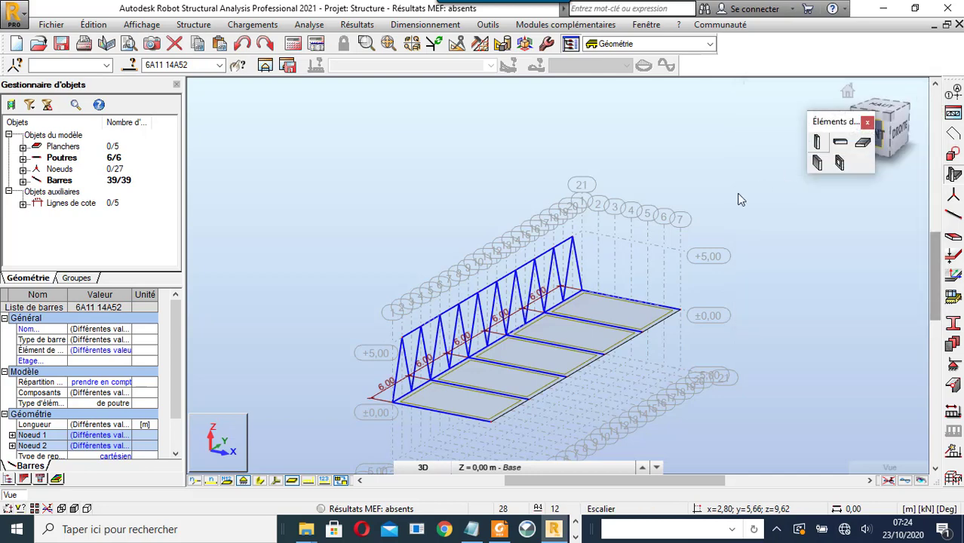
click(628, 177)
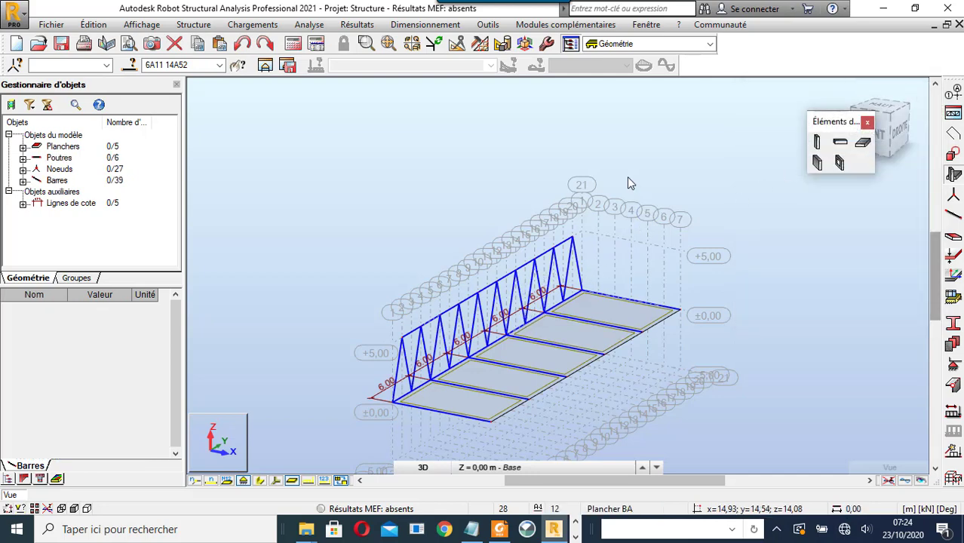
drag(658, 169, 549, 211)
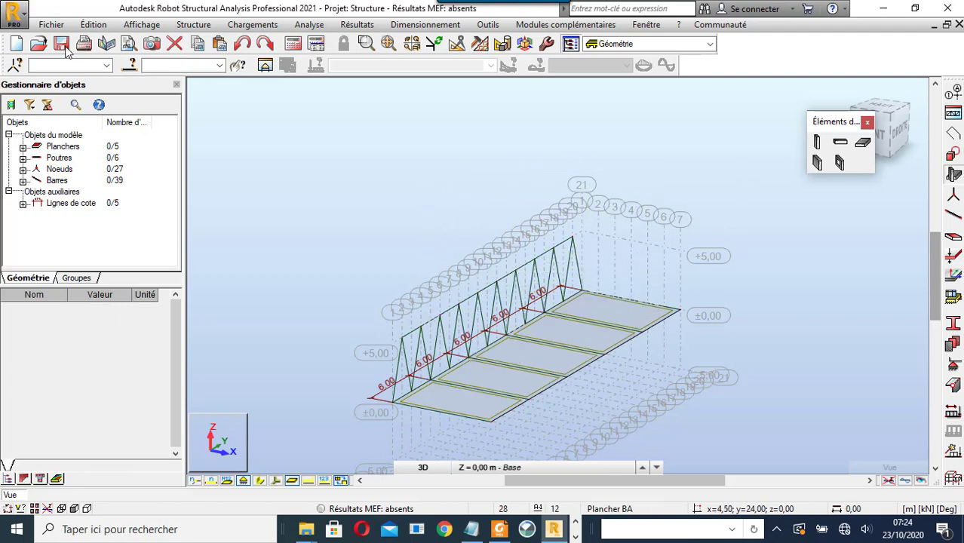
- Reselect the CARC 180x180x10 bars and deselect front-edge bars 6 through 11
click(130, 66)
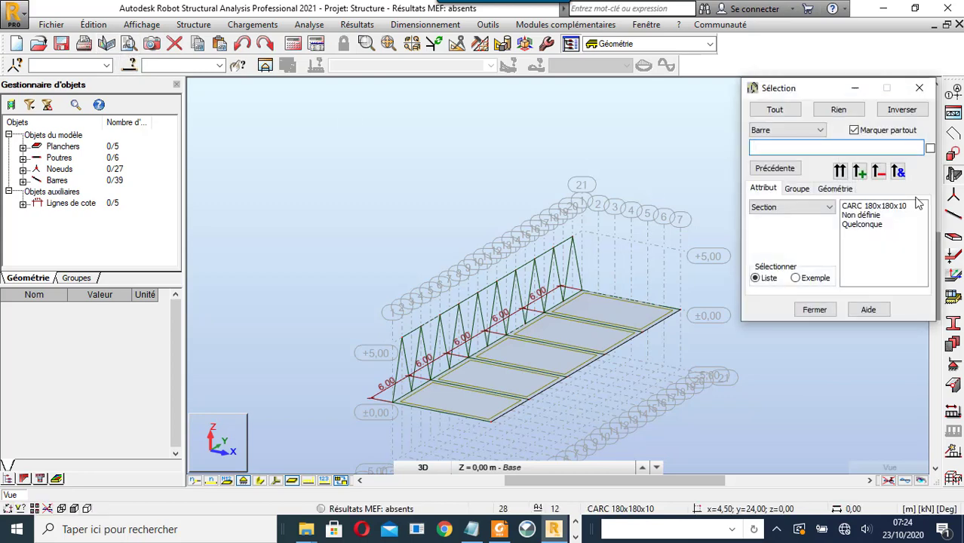
click(883, 206)
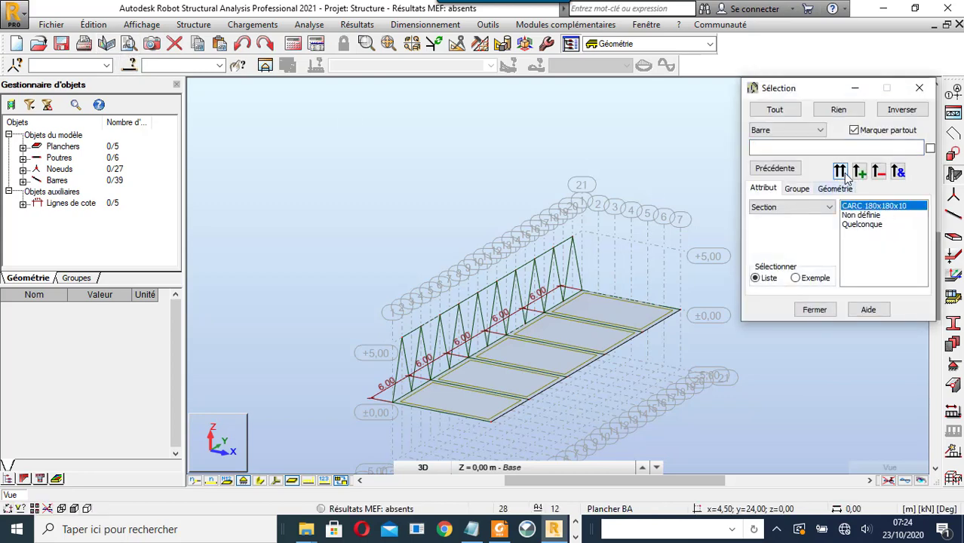
click(840, 172)
click(922, 88)
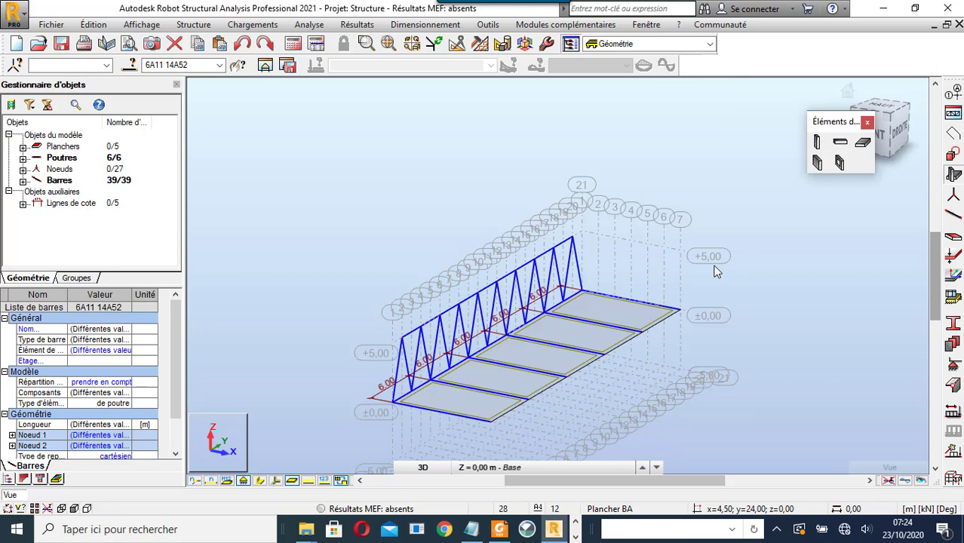
ctrl+click(659, 305)
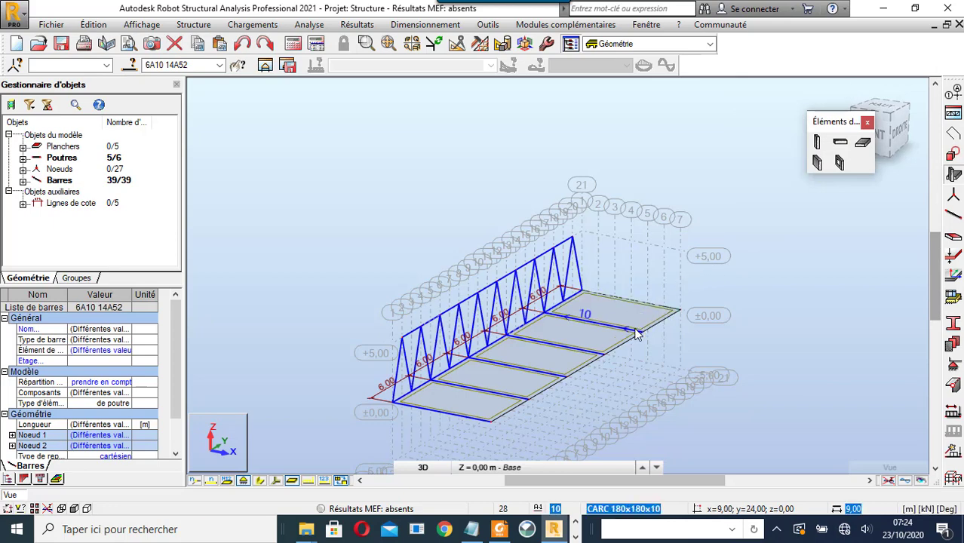
ctrl+click(632, 329)
ctrl+click(581, 346)
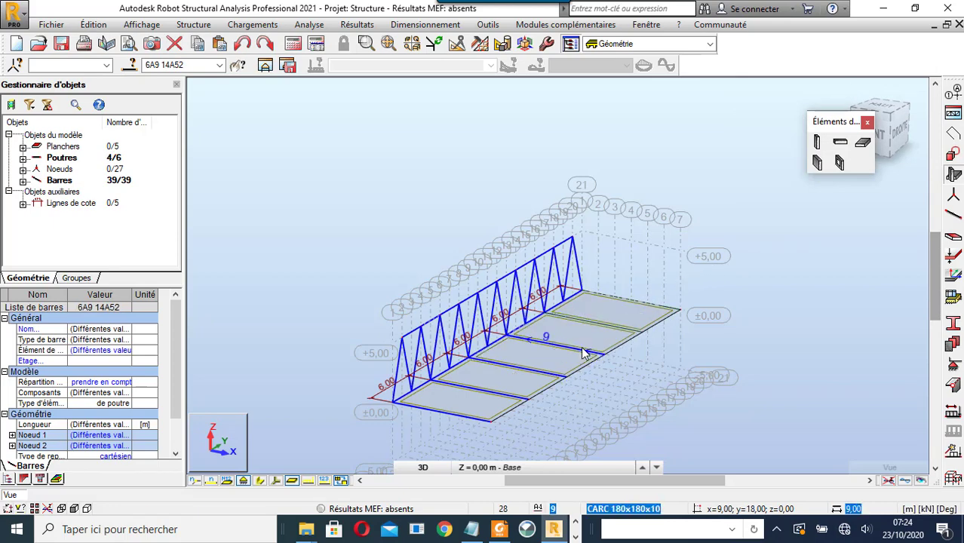
ctrl+click(550, 378)
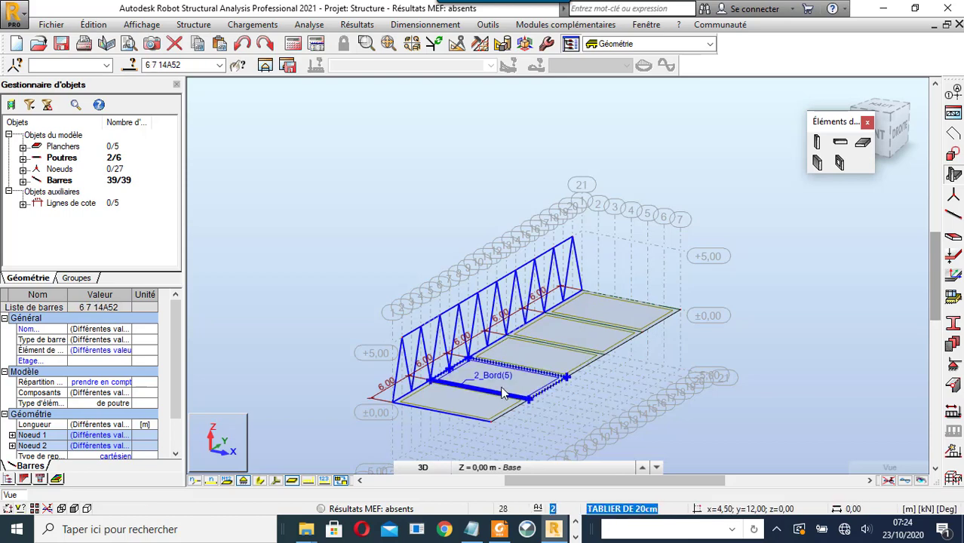
ctrl+click(474, 418)
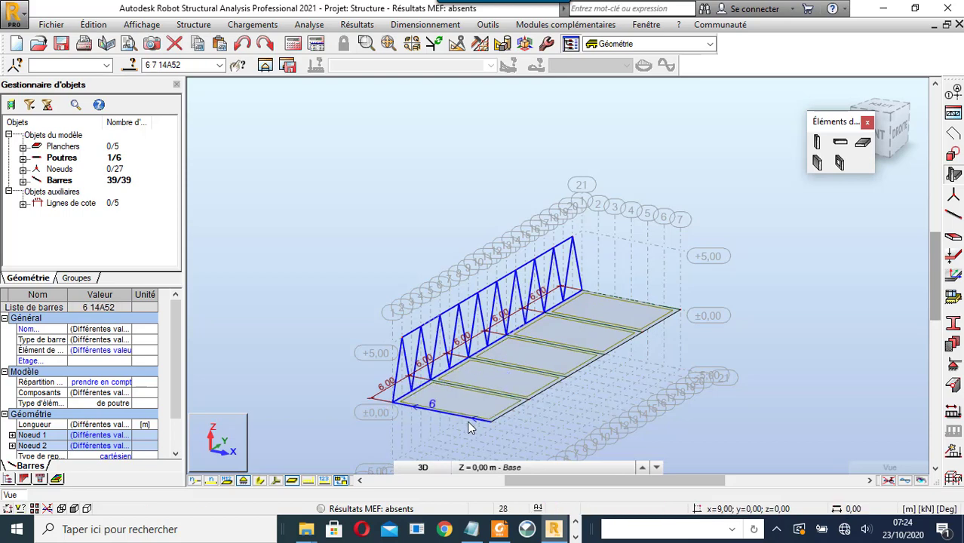
ctrl+click(411, 408)
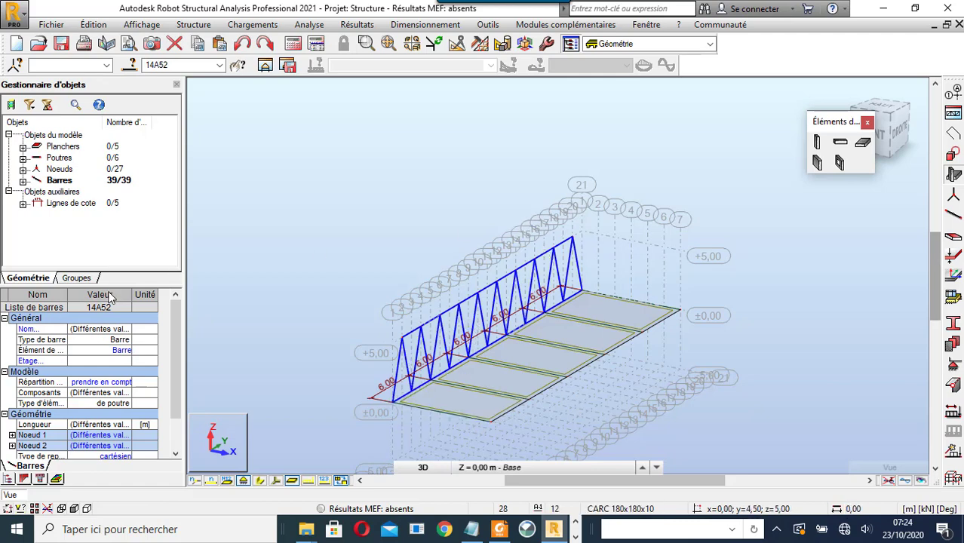
- Check the selected bars' section in the properties grid, keeping CARC 180x180x10
drag(179, 354, 194, 403)
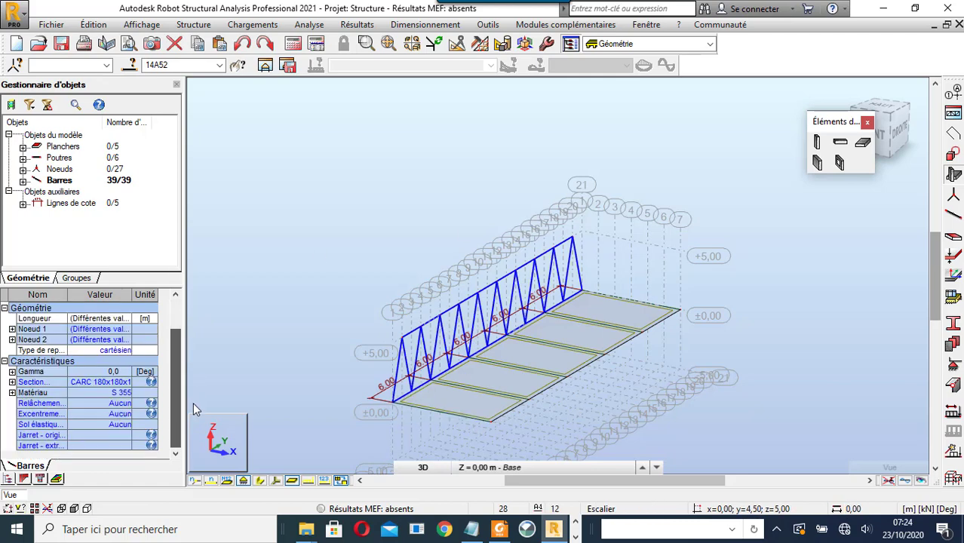
click(125, 384)
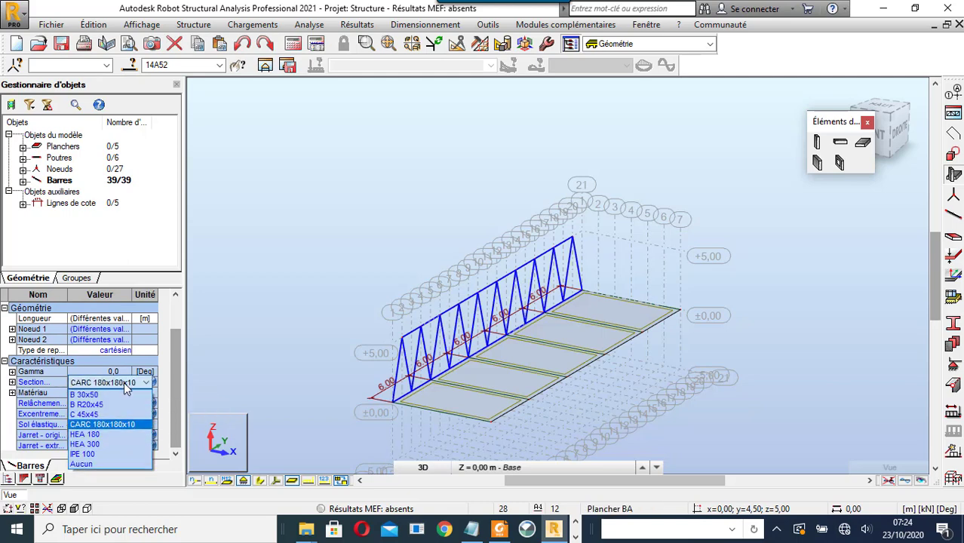
click(125, 384)
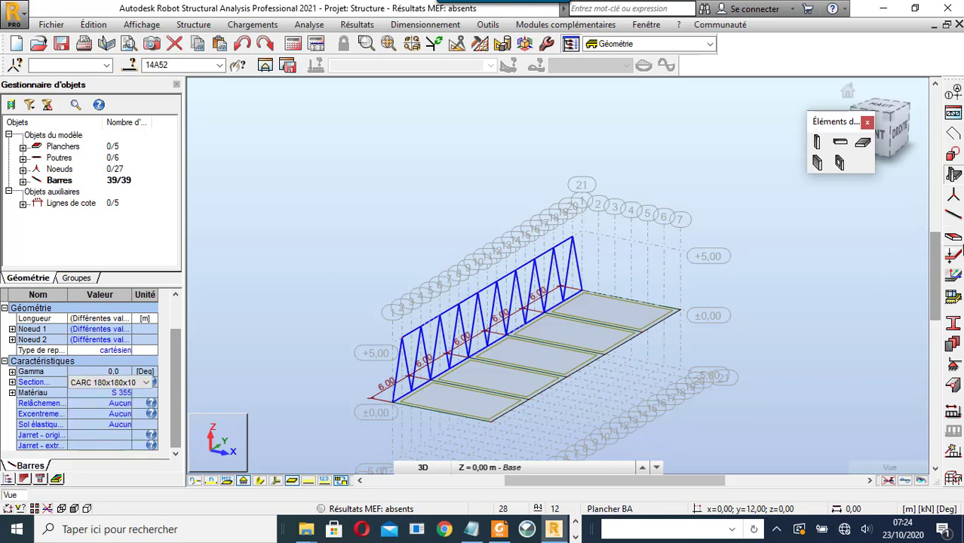
- Add a CARC 300x300x10 section from the CARC 180x180x10 entry and apply it to truss bars 14A52
click(955, 324)
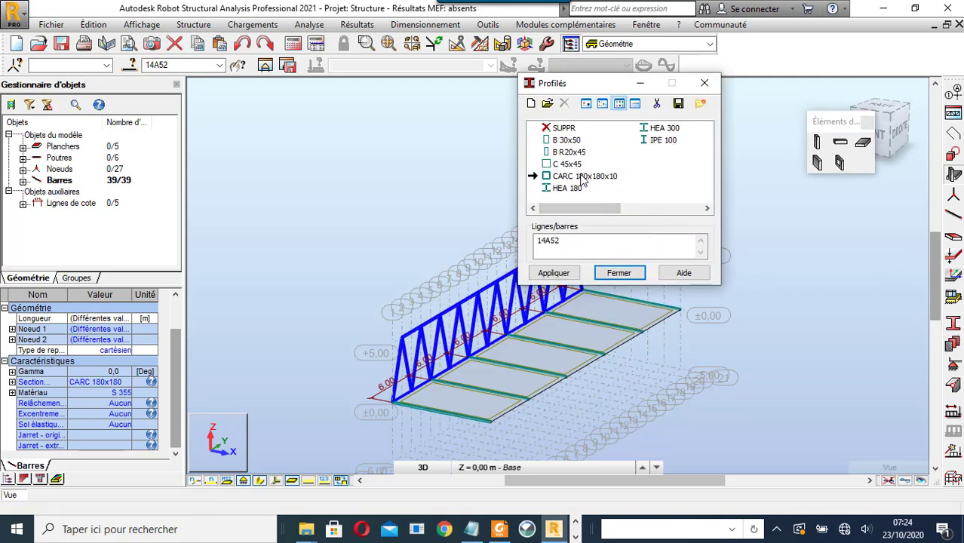
click(583, 178)
double_click(583, 177)
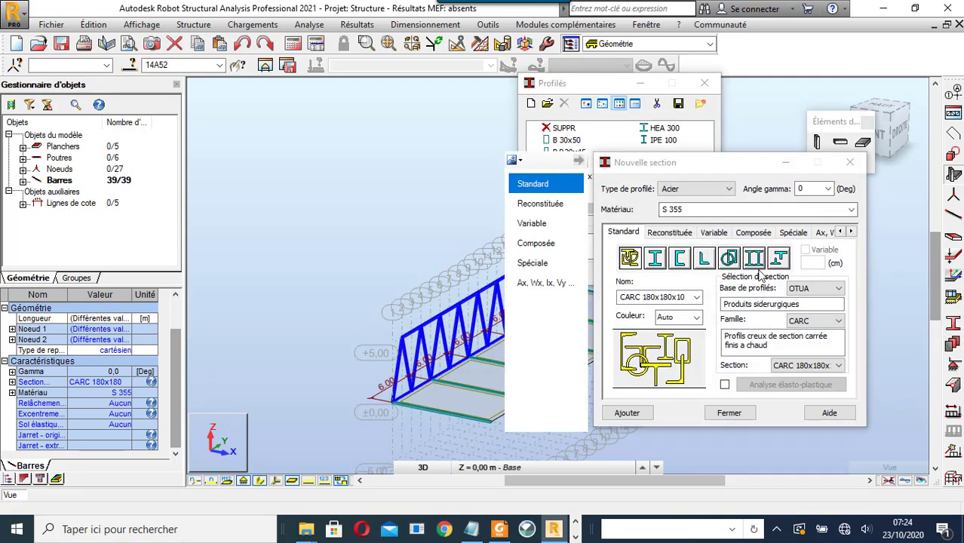
click(820, 367)
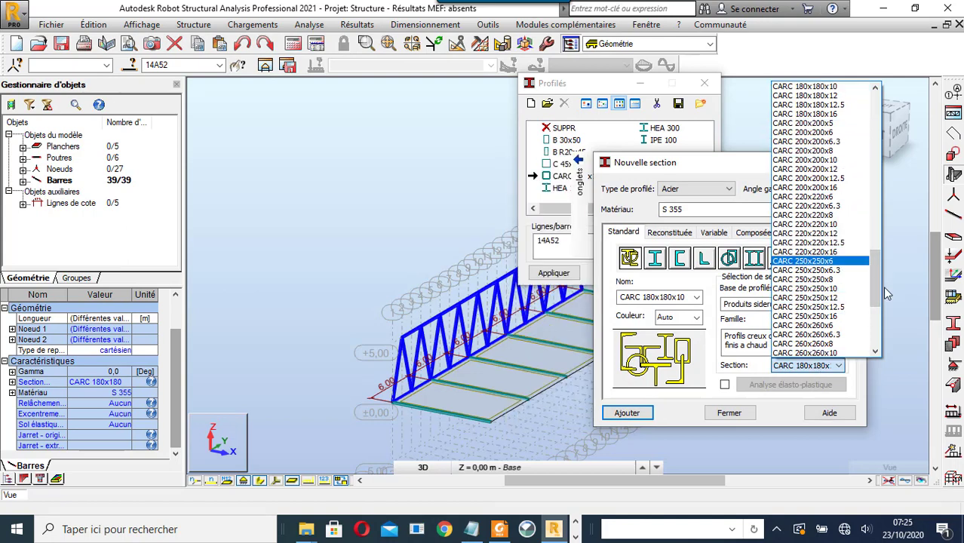
drag(883, 286, 879, 324)
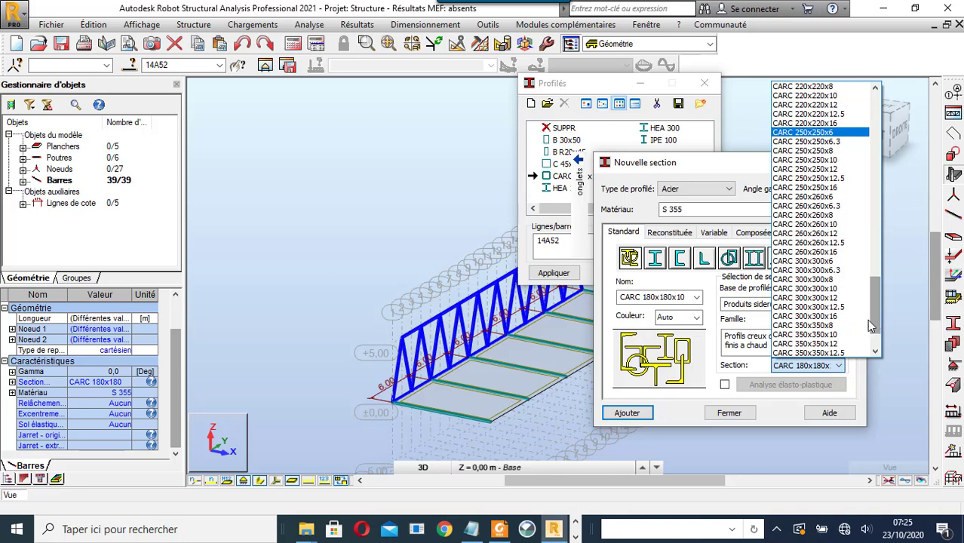
click(806, 289)
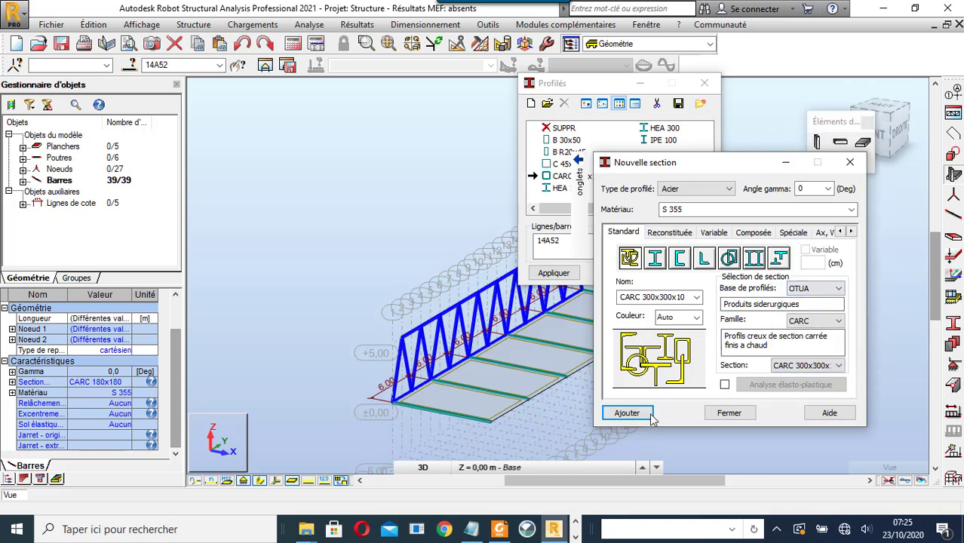
click(627, 413)
click(730, 414)
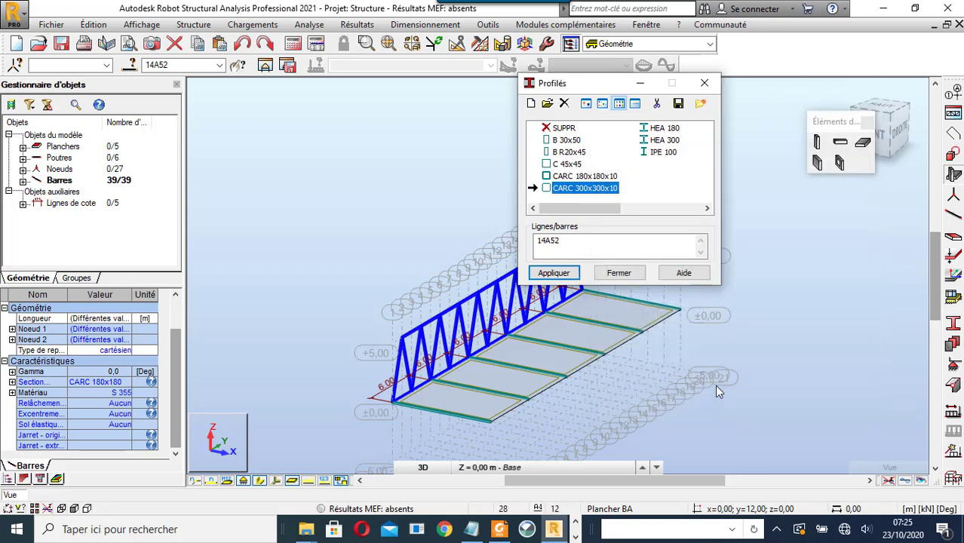
click(557, 274)
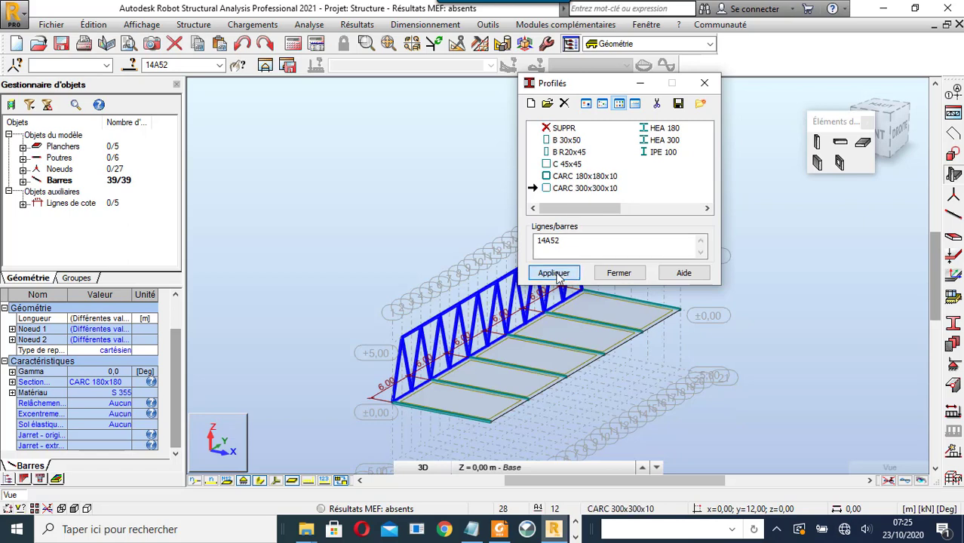
click(617, 273)
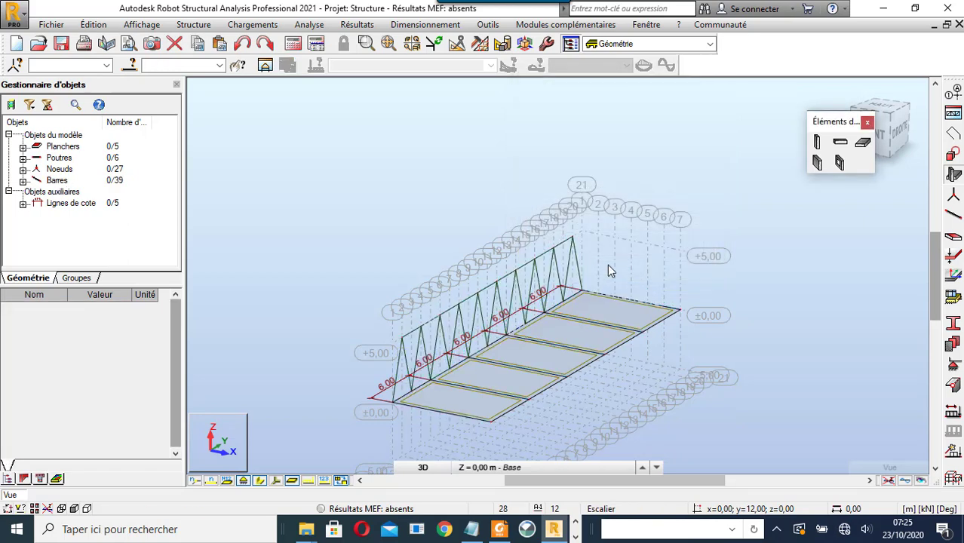
- Select all bars with the CARC 300x300x10 section by attribute
click(130, 65)
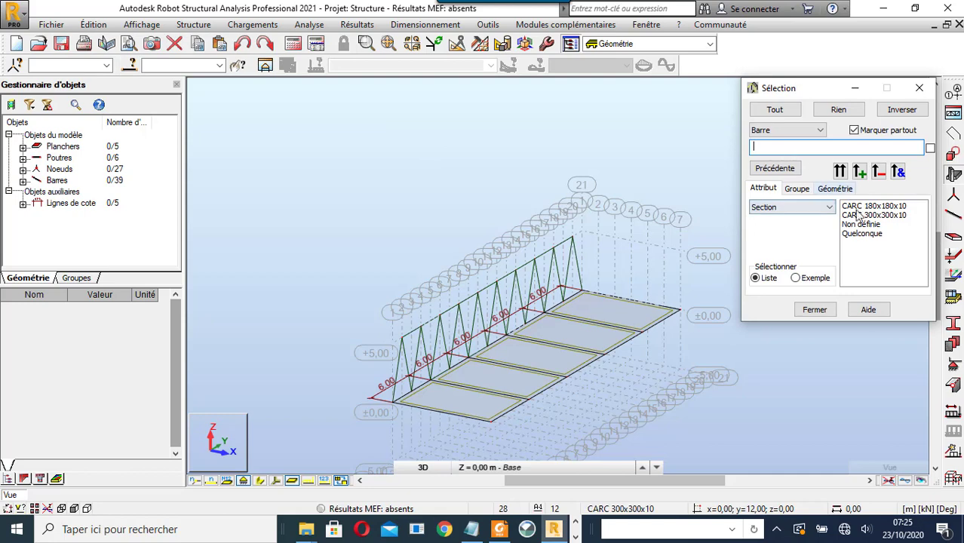
click(867, 209)
click(867, 216)
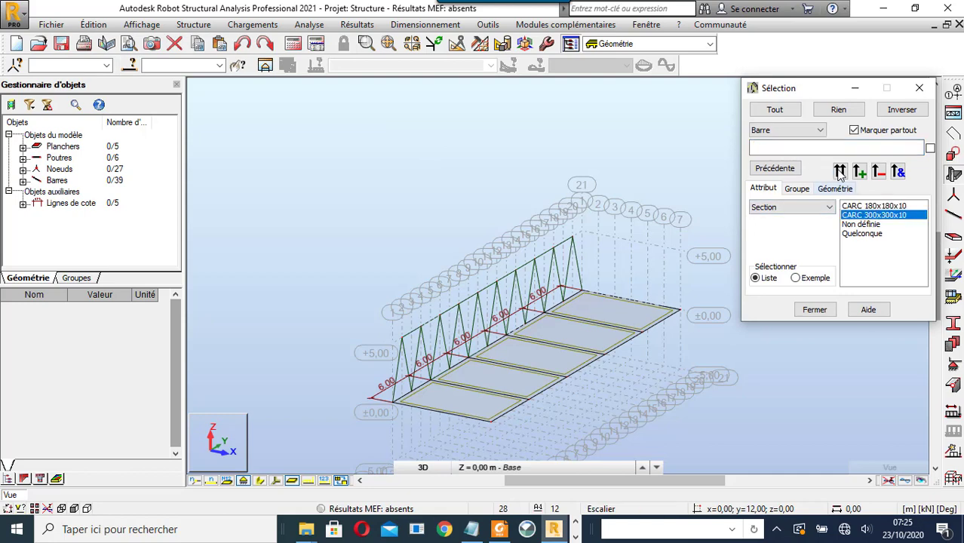
click(840, 171)
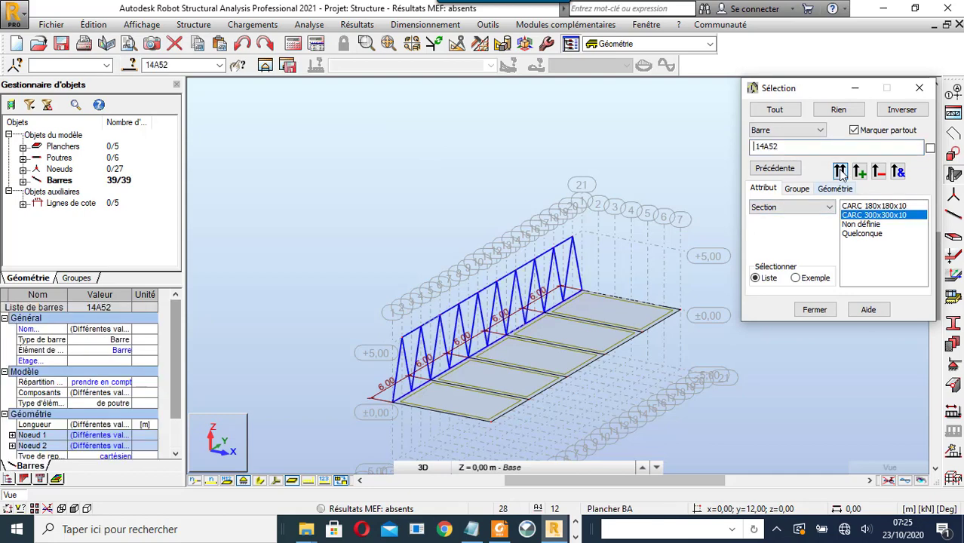
click(920, 88)
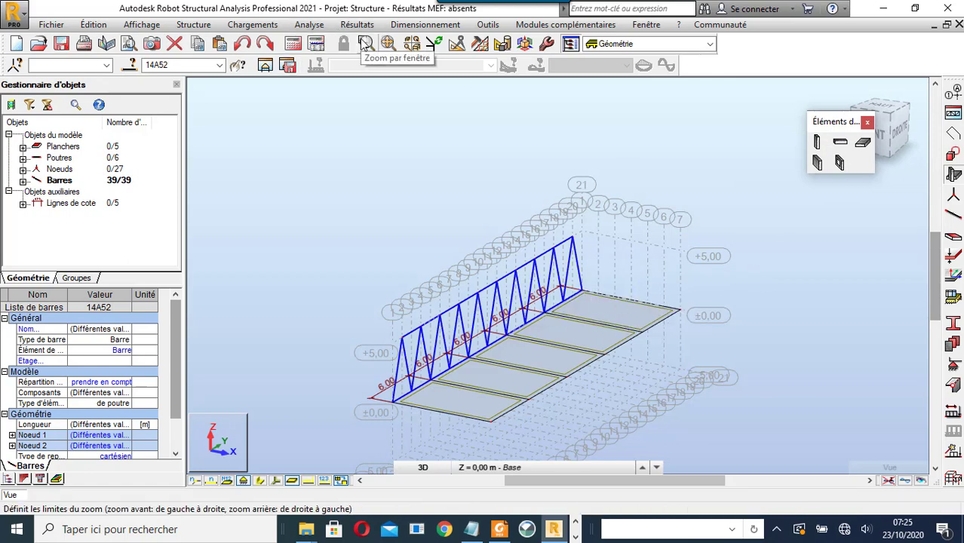
- Copy the selected truss 9 m along X with Translation in copy mode
click(458, 44)
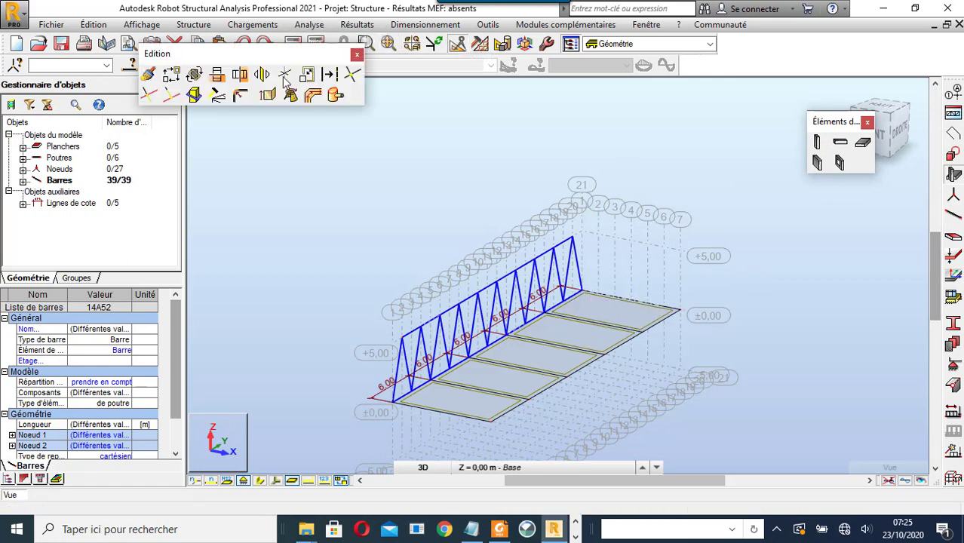
click(171, 75)
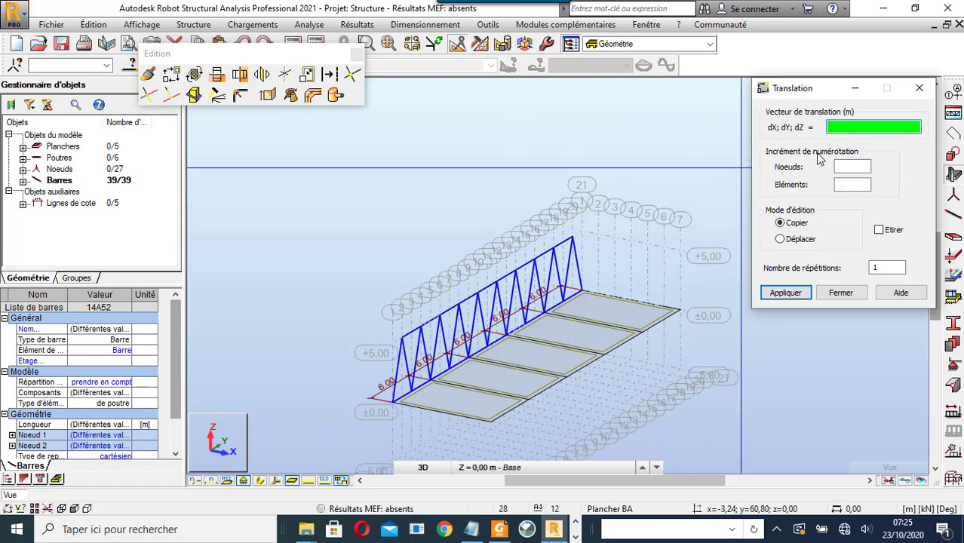
click(582, 294)
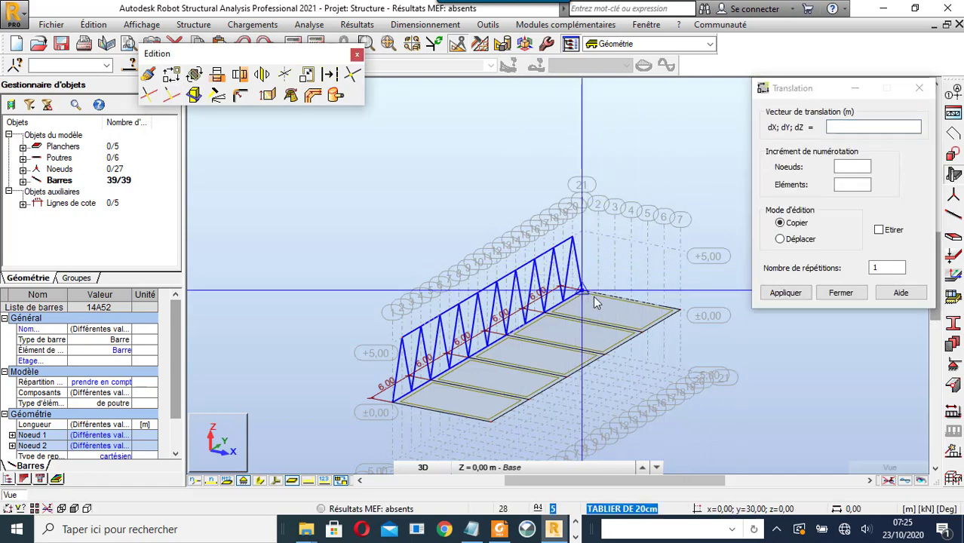
click(680, 313)
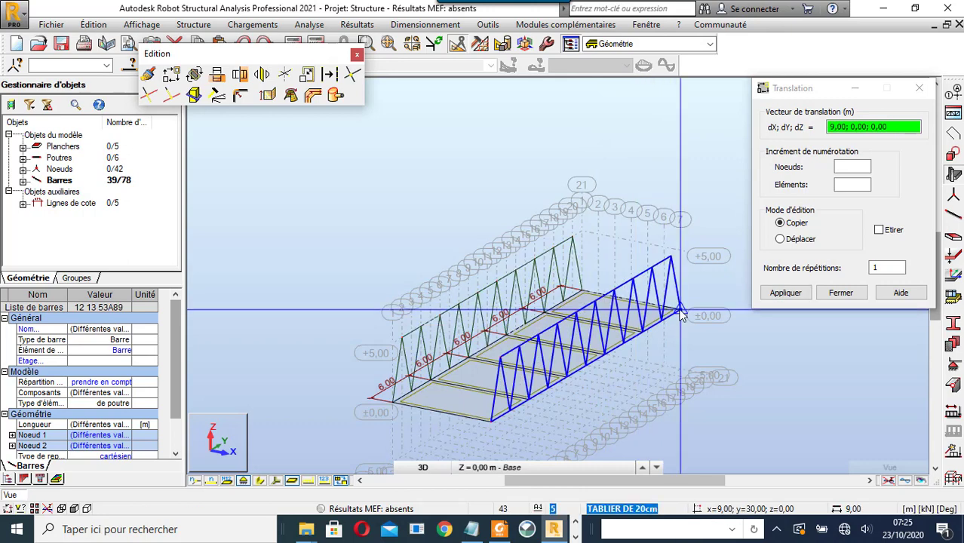
click(919, 90)
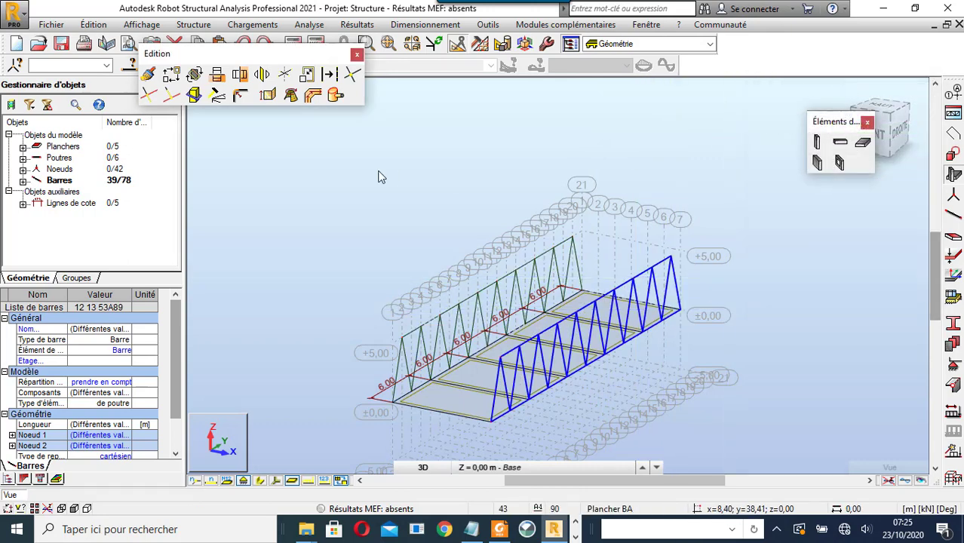
click(357, 55)
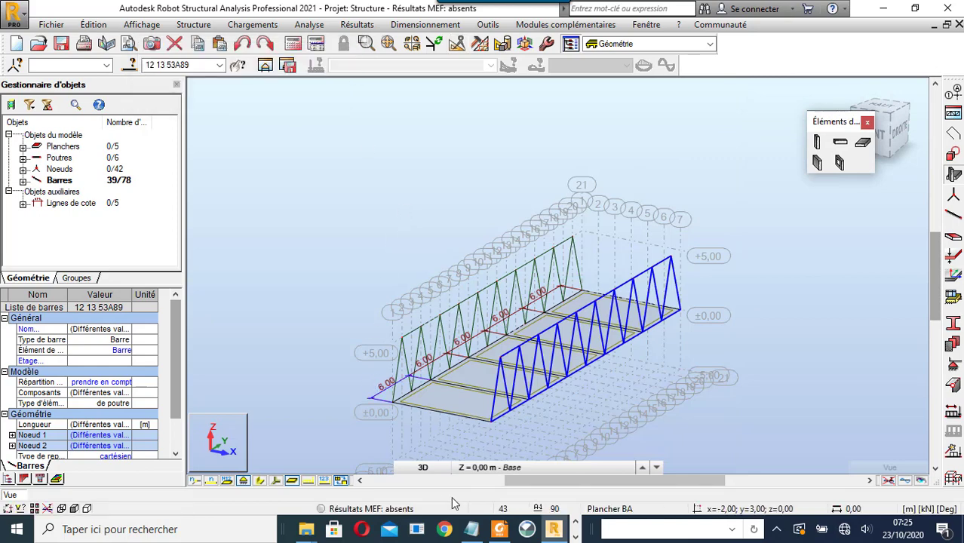
- Show the XY plan view at construction level +5,00
click(424, 468)
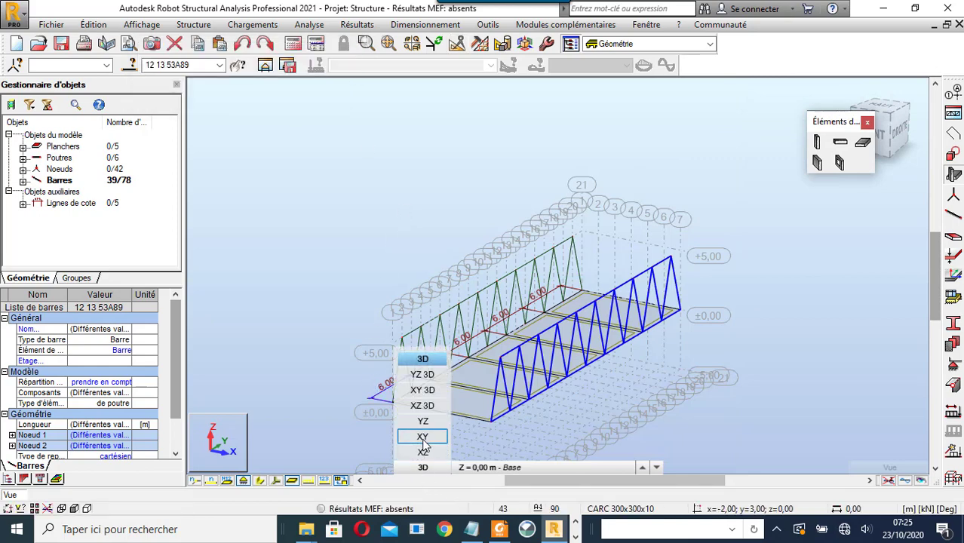
click(423, 441)
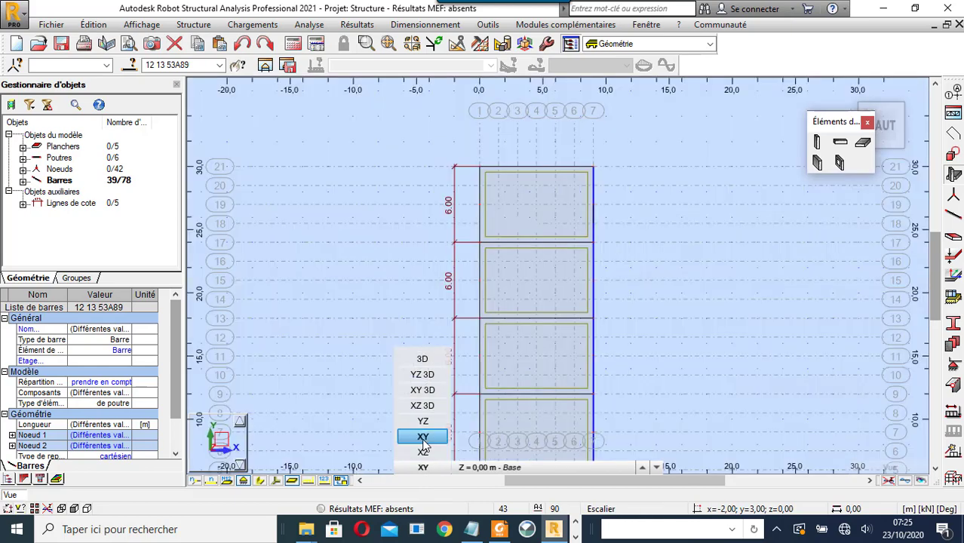
scroll(414, 310, down, 2)
click(483, 468)
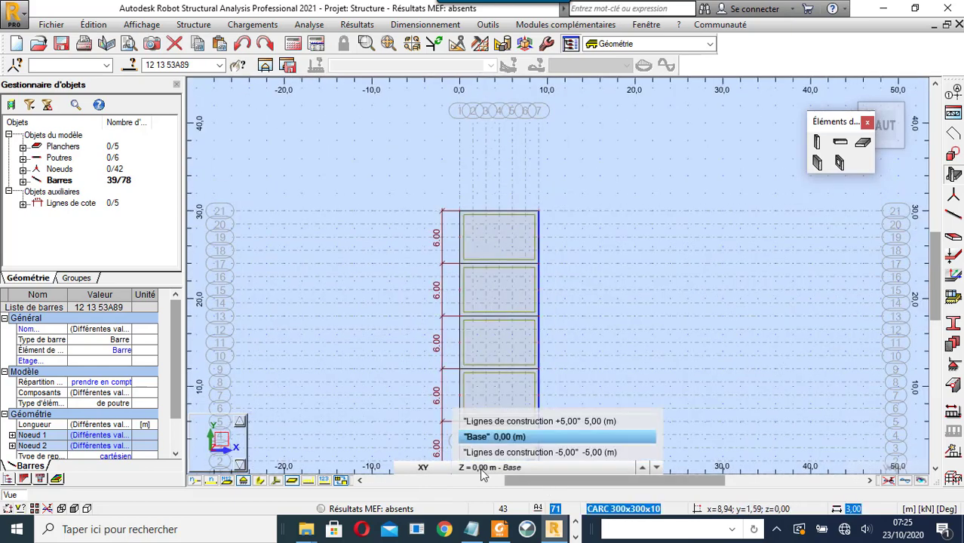
click(495, 421)
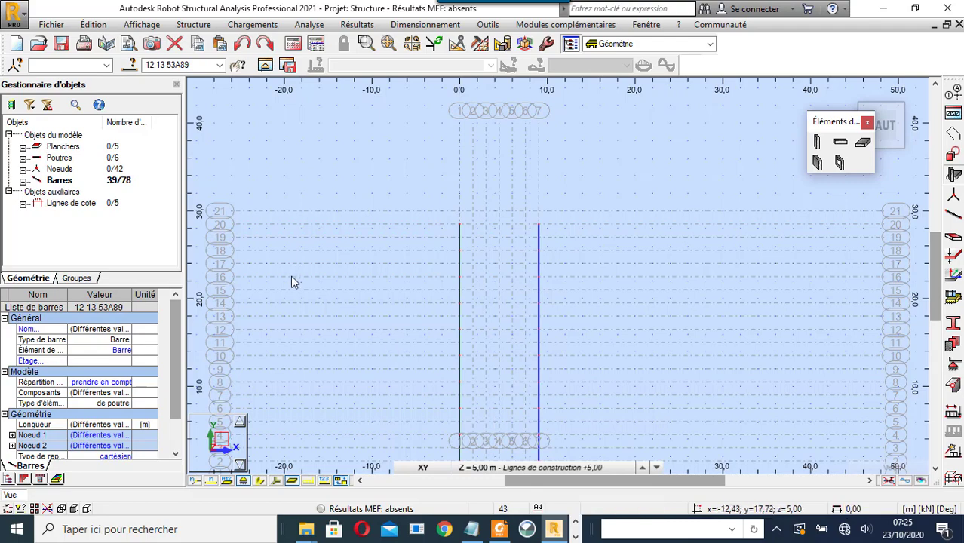
scroll(292, 274, down, 3)
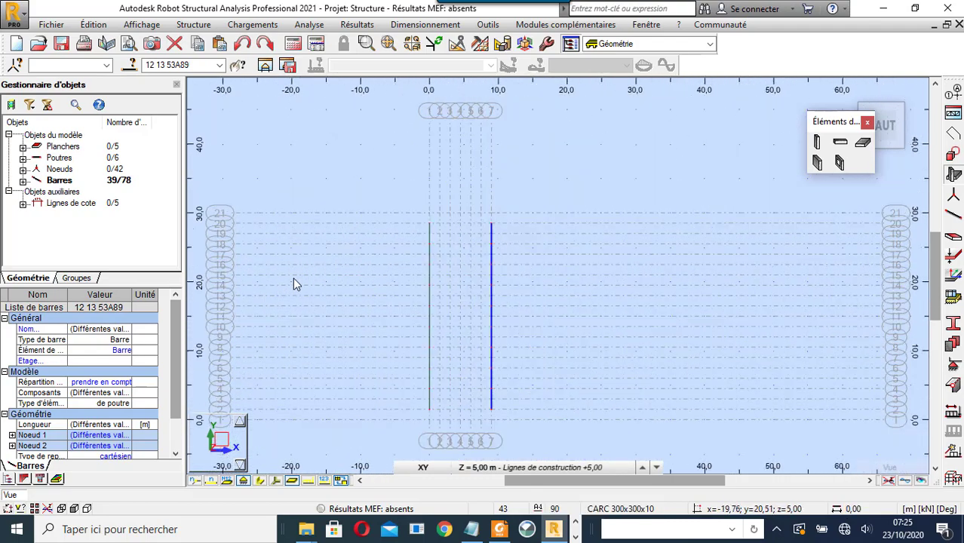
scroll(412, 411, up, 3)
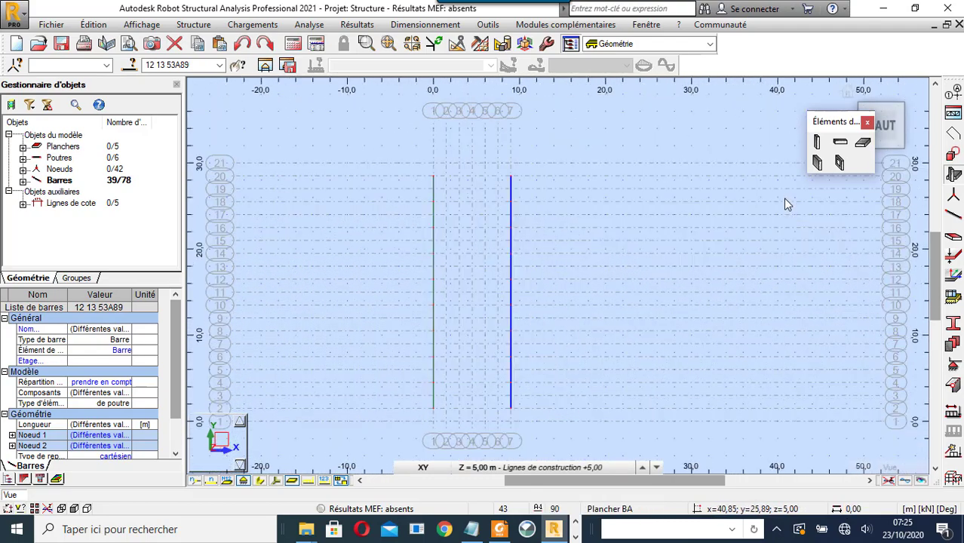
- Start a new bar, keeping section CARC 300x300x10
click(954, 216)
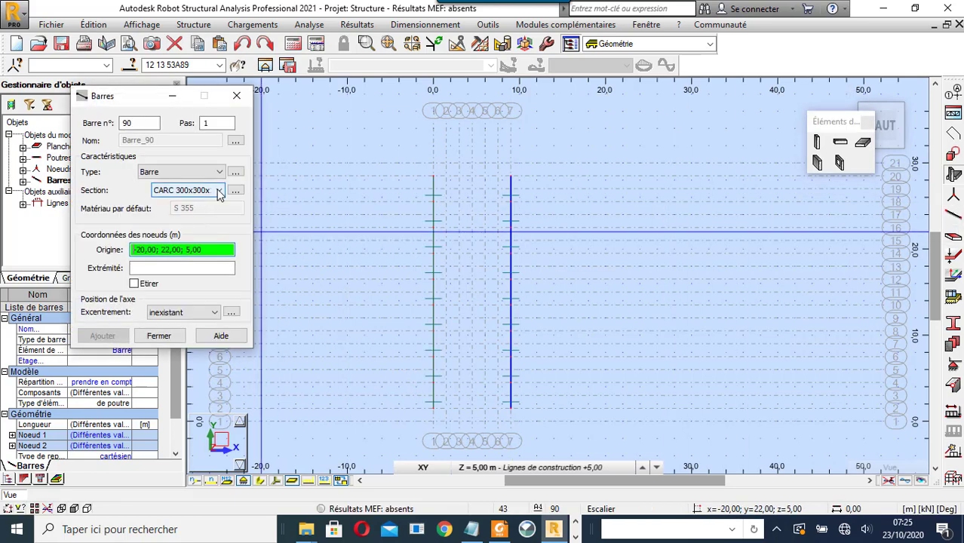
click(218, 192)
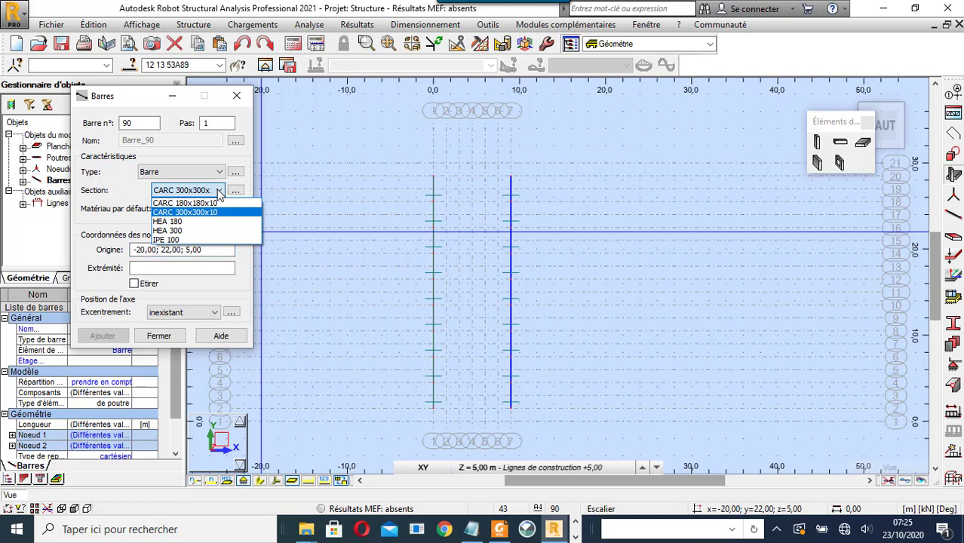
click(235, 191)
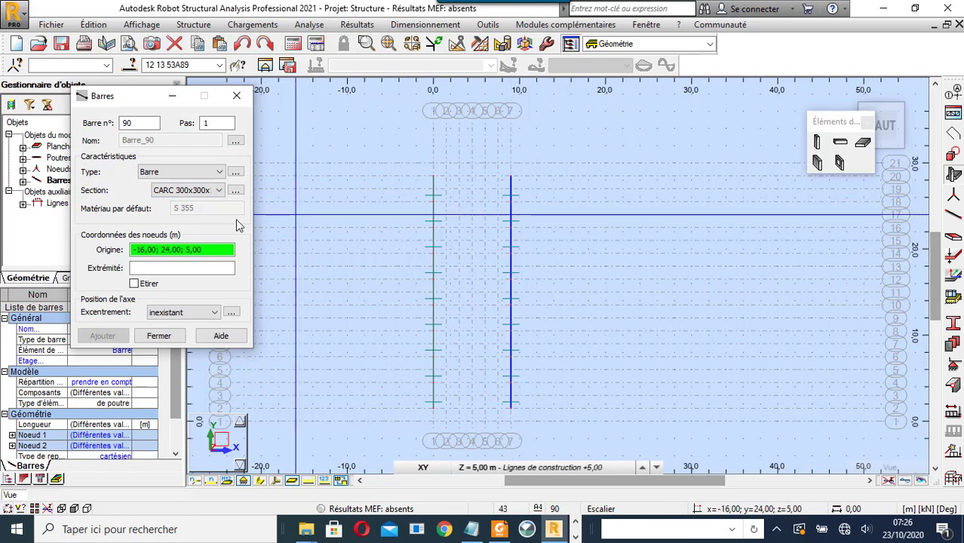
- Add the CAE 90x10 steel angle to the project sections and use it for new bars
click(235, 193)
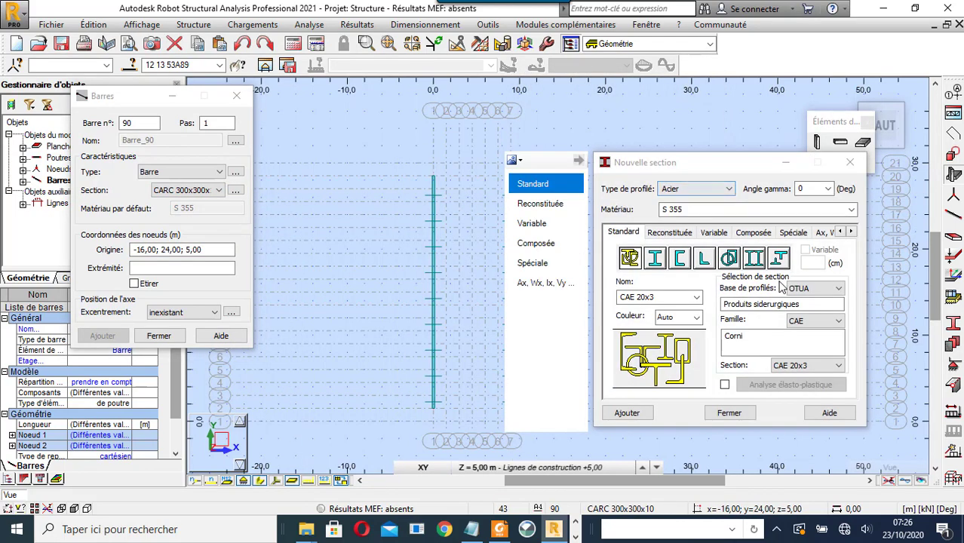
click(837, 365)
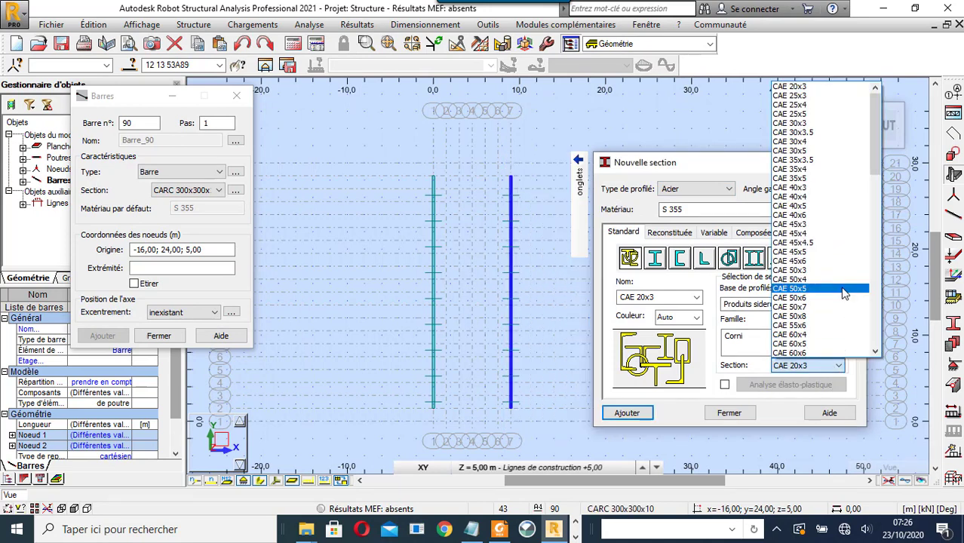
scroll(838, 302, down, 5)
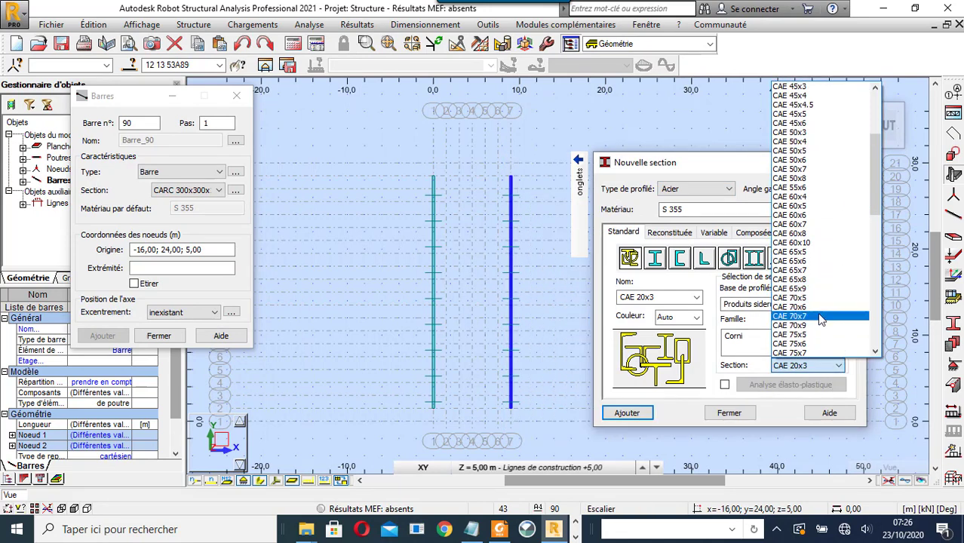
scroll(815, 301, down, 4)
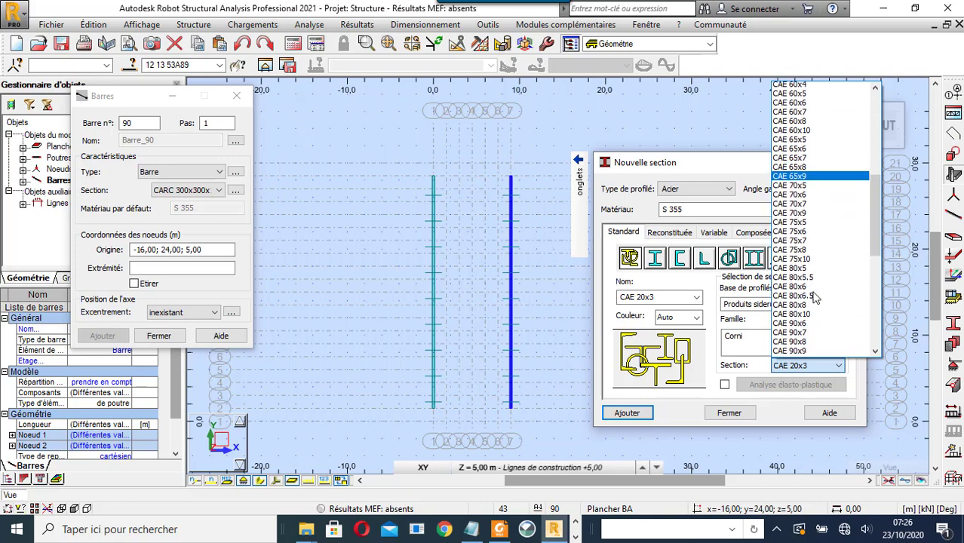
scroll(829, 262, down, 3)
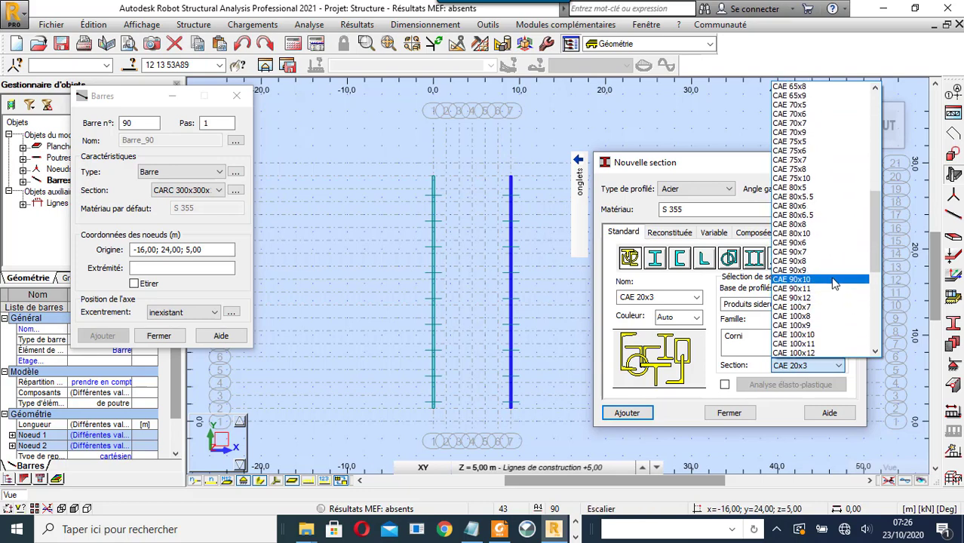
click(836, 283)
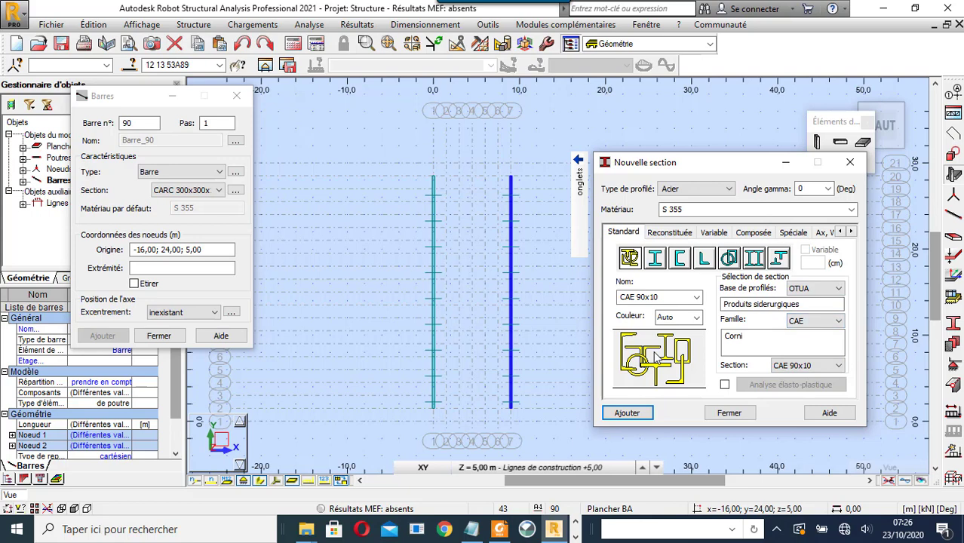
click(628, 414)
click(723, 413)
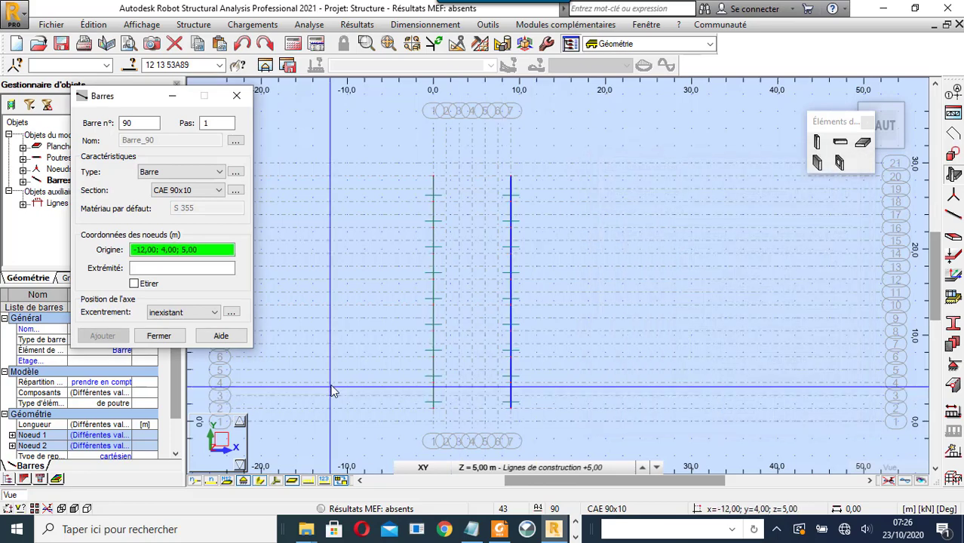
- Draw diagonal bars 0;1,50→9;4,50 and 0;4,50→9;1,50 as an X brace
scroll(536, 422, up, 2)
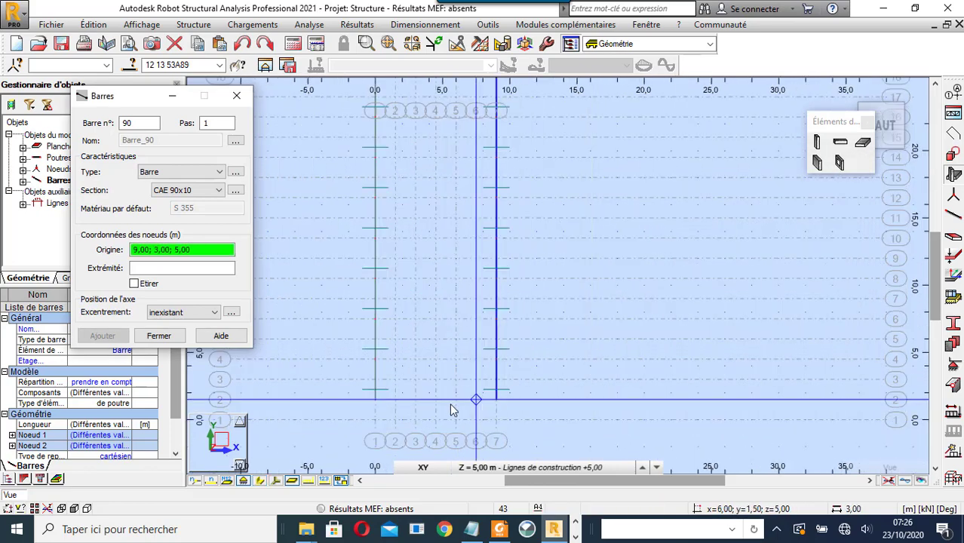
click(376, 400)
click(497, 362)
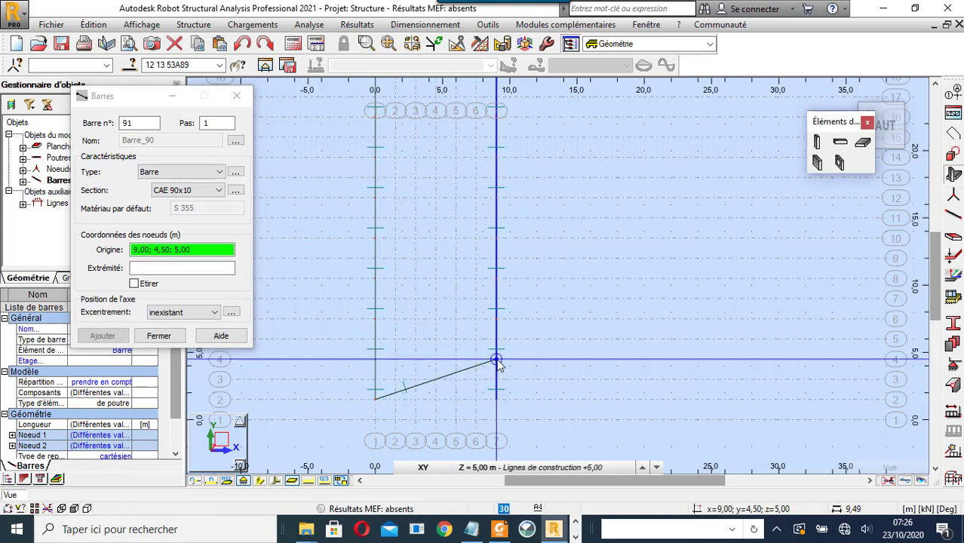
click(376, 360)
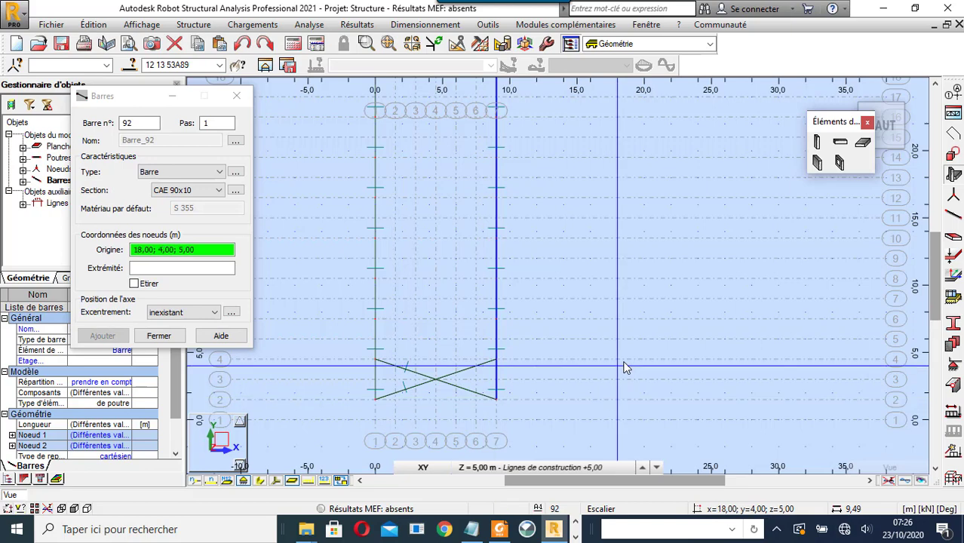
scroll(624, 367, down, 2)
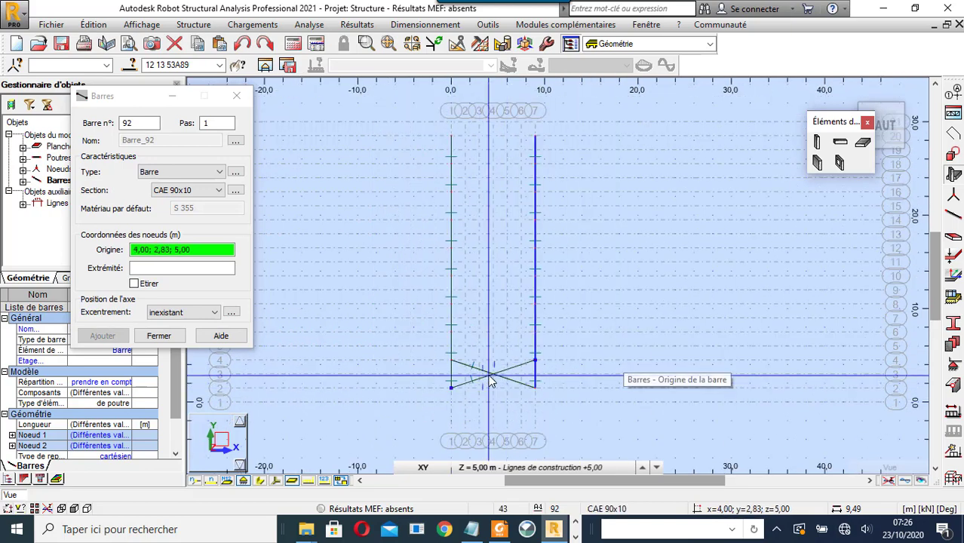
click(236, 96)
- Select both diagonals and bring up the Translation settings
drag(509, 357, 476, 410)
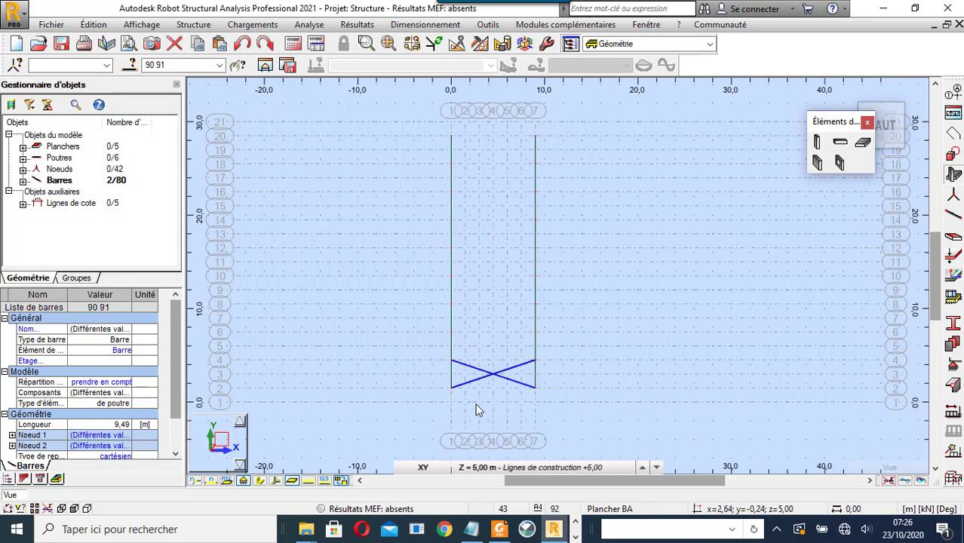
click(458, 44)
click(174, 76)
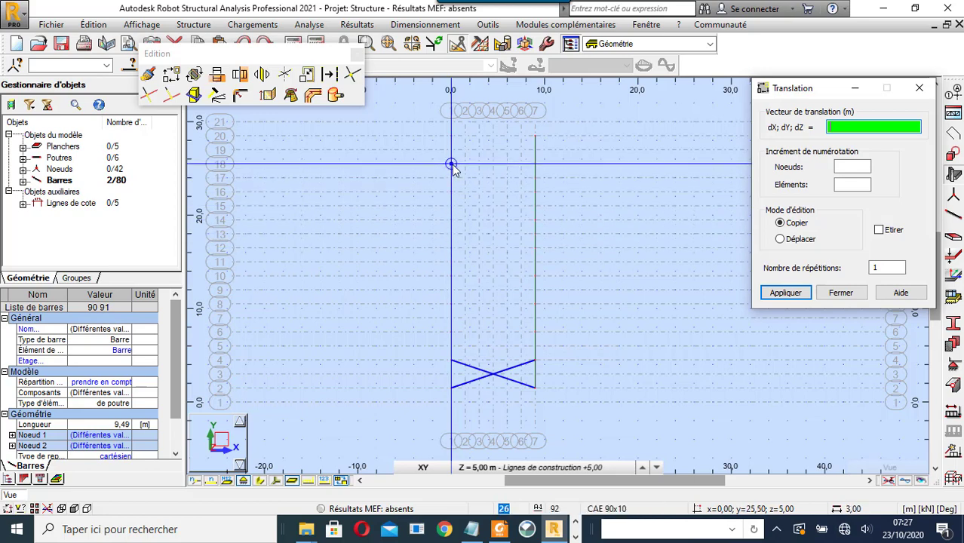
- Copy the X brace 8 times along the 3 m vector from node 0;1,50 to 0;4,50, then clear the selection
click(883, 268)
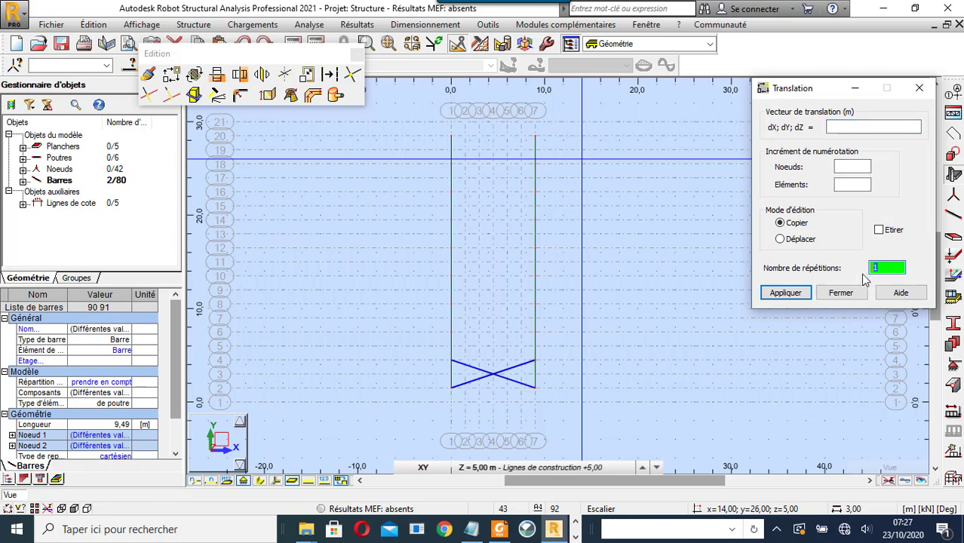
text(8)
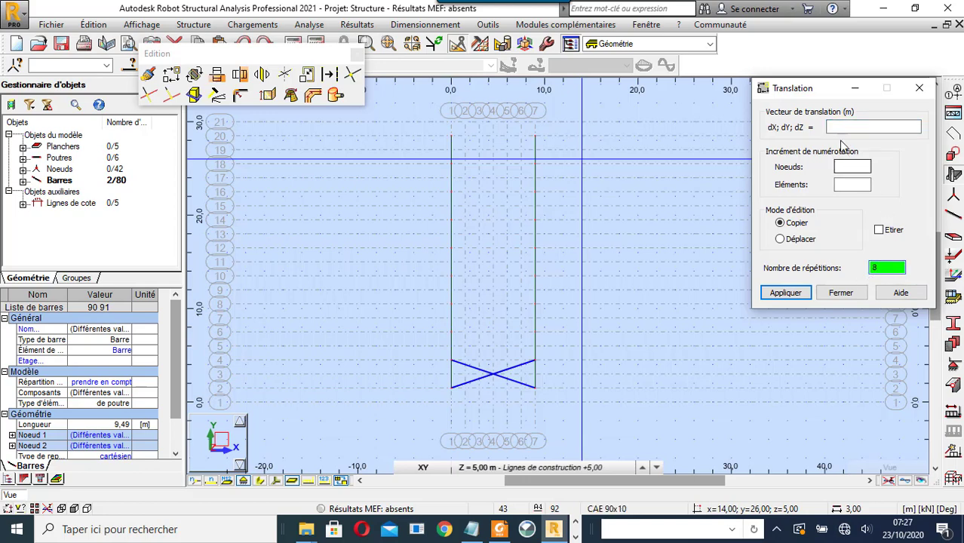
click(841, 129)
click(452, 389)
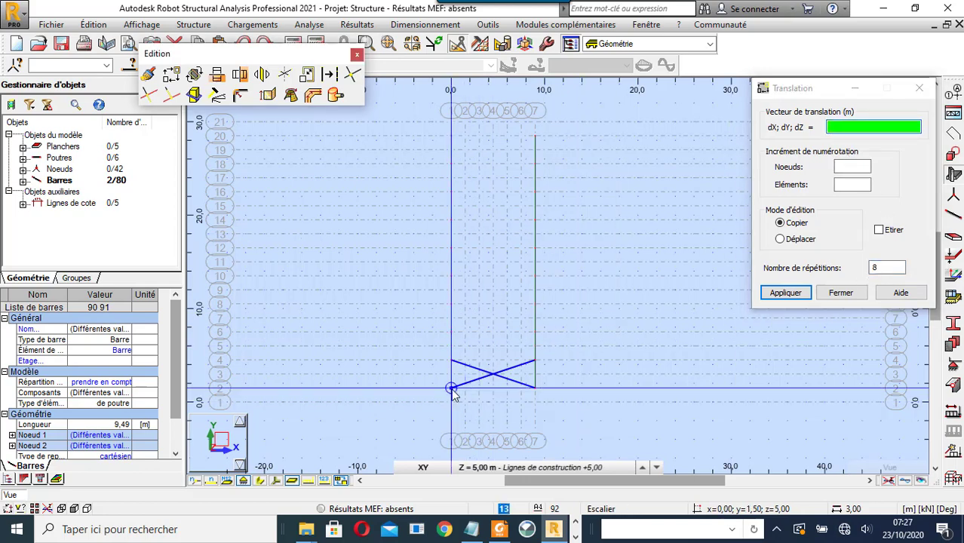
click(451, 361)
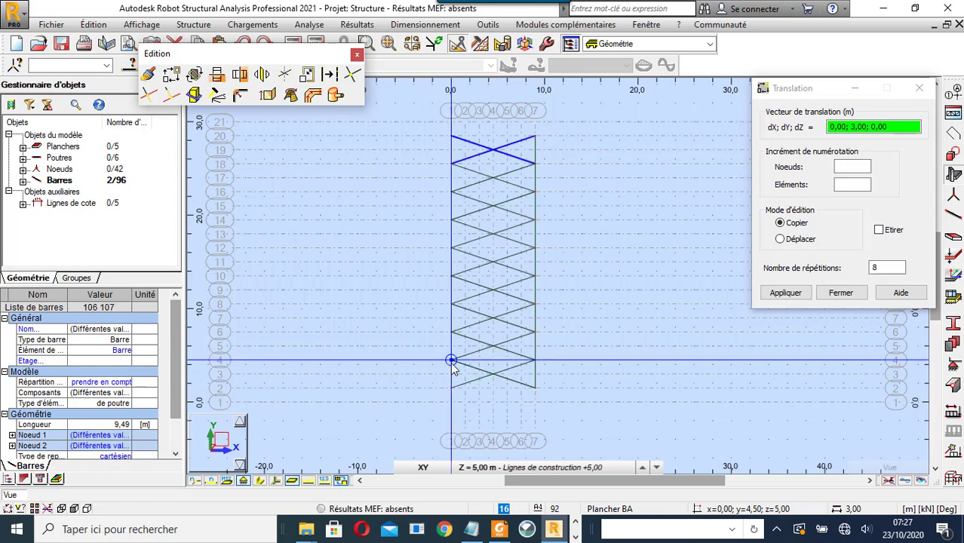
right_click(609, 163)
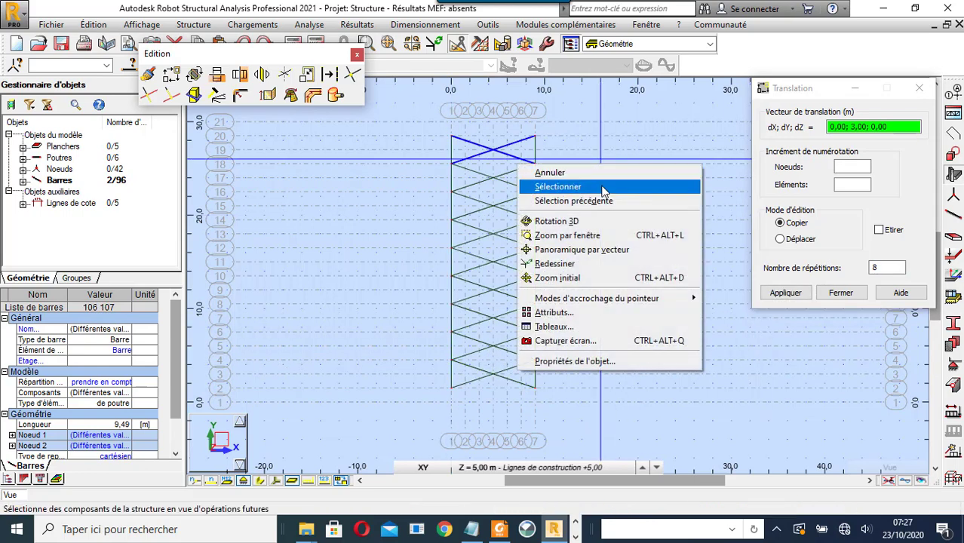
click(559, 187)
click(586, 112)
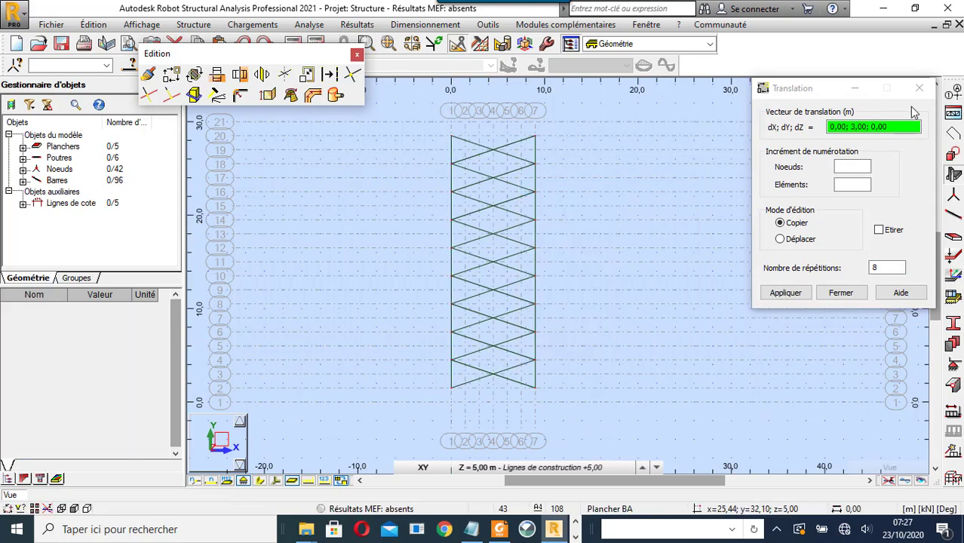
- Draw a transverse bar from node 0;1,50 to 9;1,50
click(953, 215)
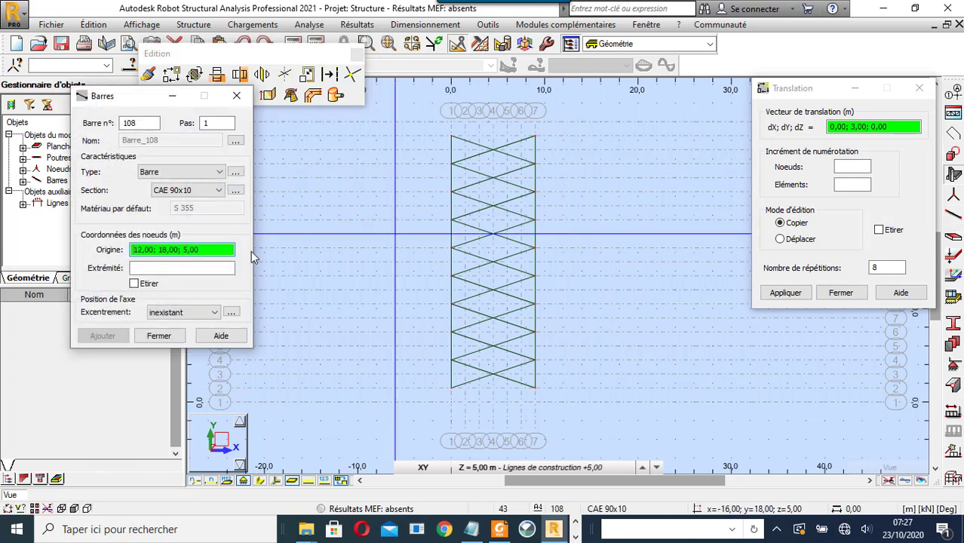
click(452, 390)
click(535, 389)
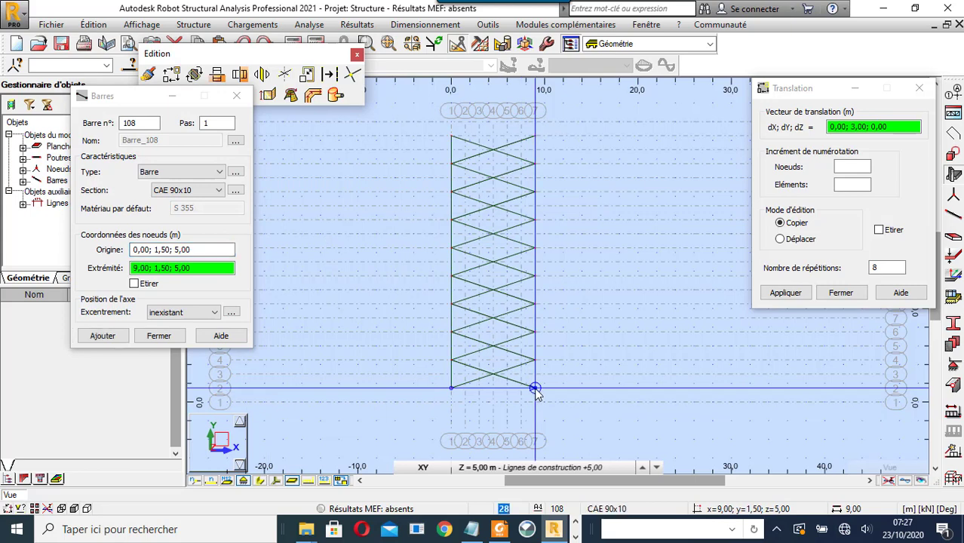
click(451, 361)
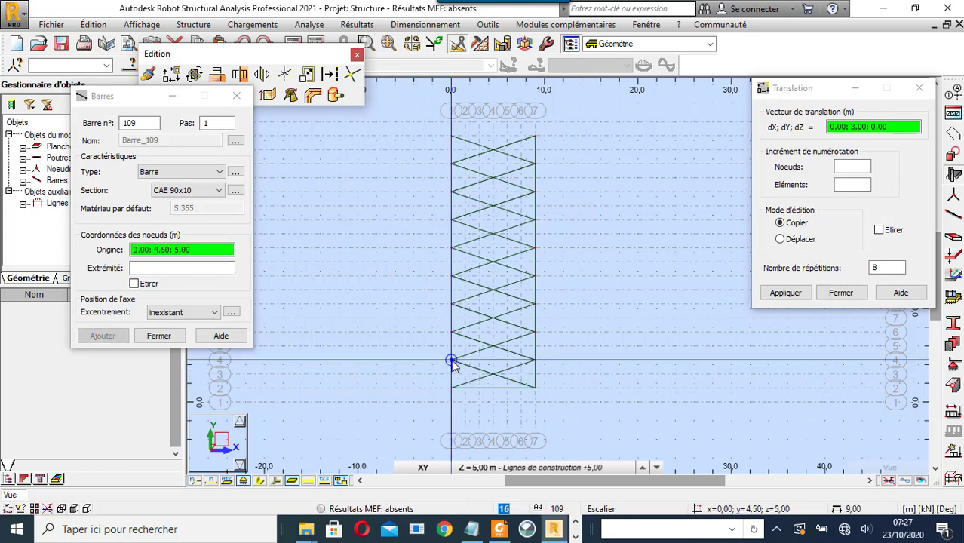
click(236, 96)
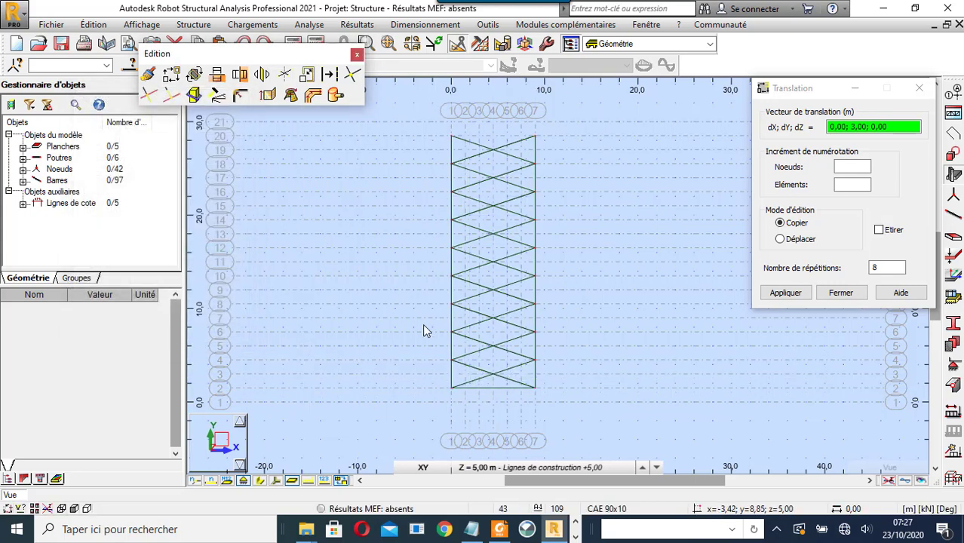
- Copy that transverse bar 9 times with vector 0;3;0 and close the editing windows
click(489, 389)
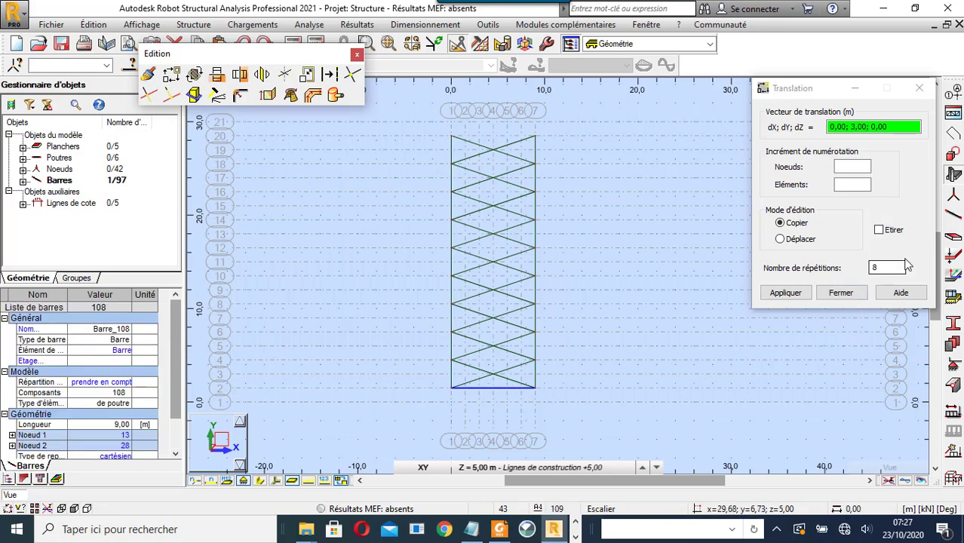
double_click(887, 268)
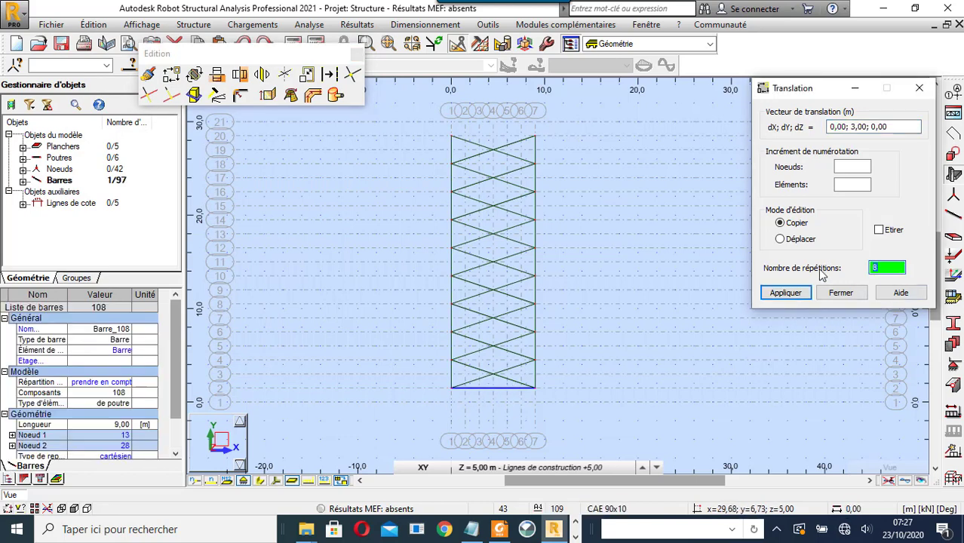
text(9)
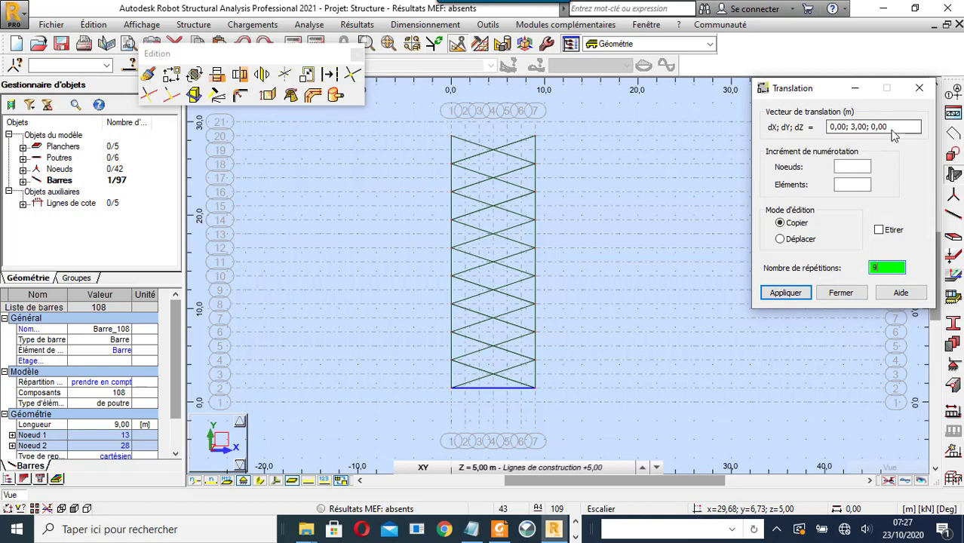
click(894, 129)
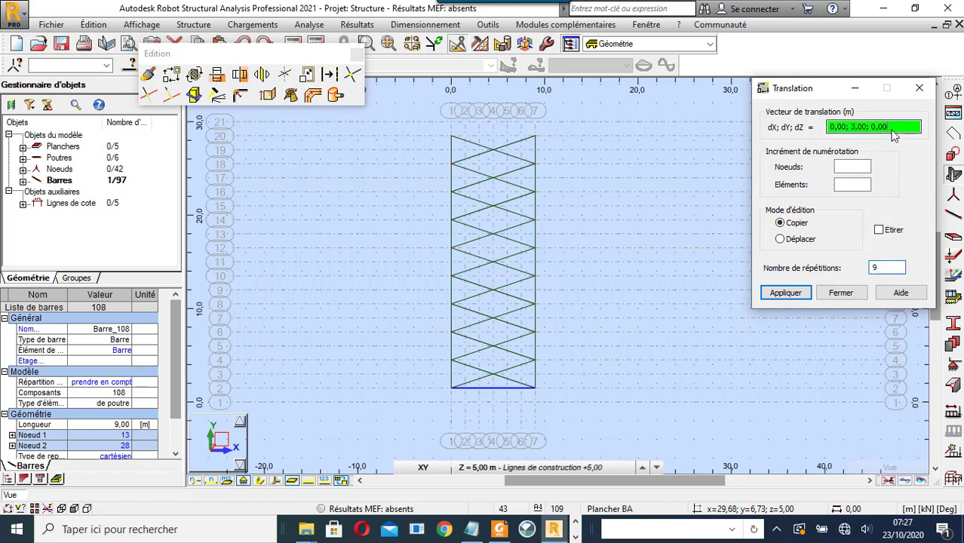
click(787, 293)
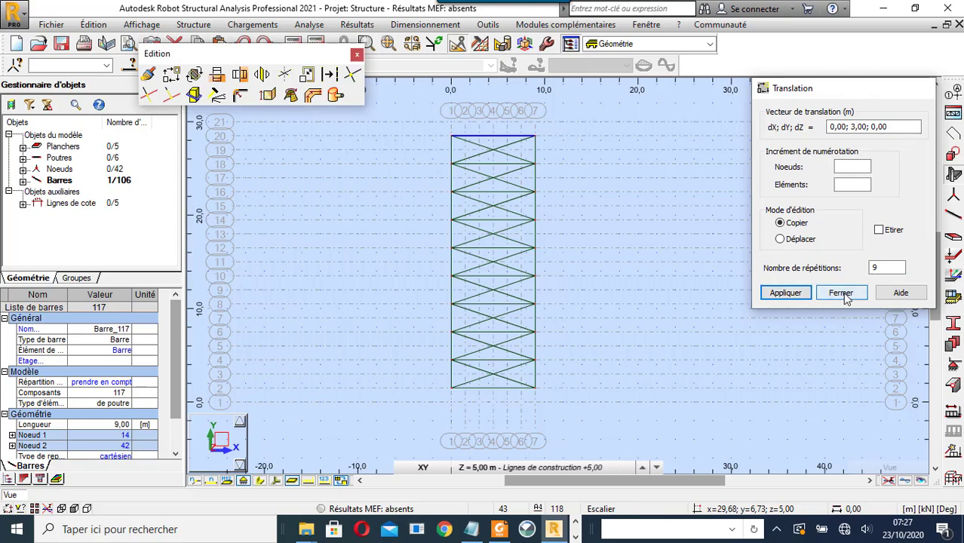
click(842, 294)
click(356, 54)
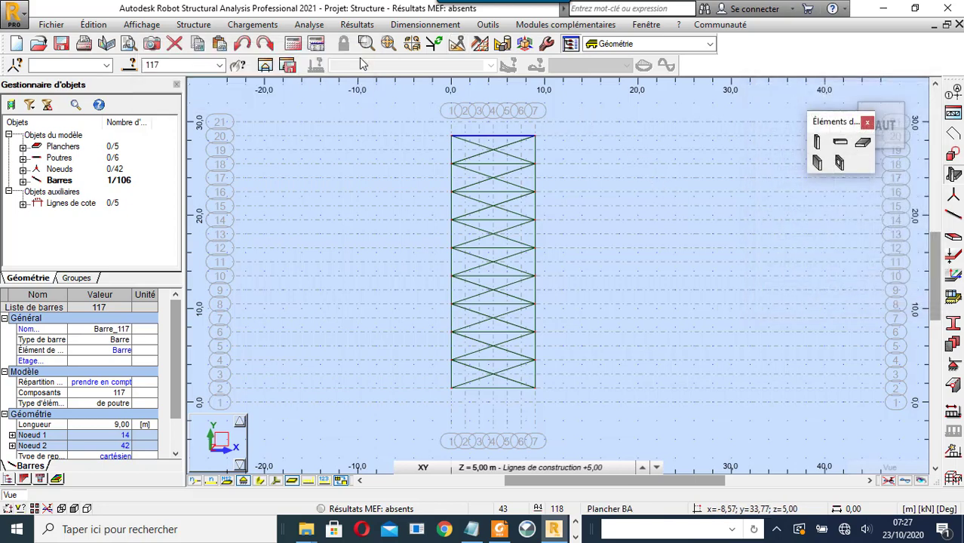
- Deselect bar 117 and switch to the isometric 3D view
click(380, 120)
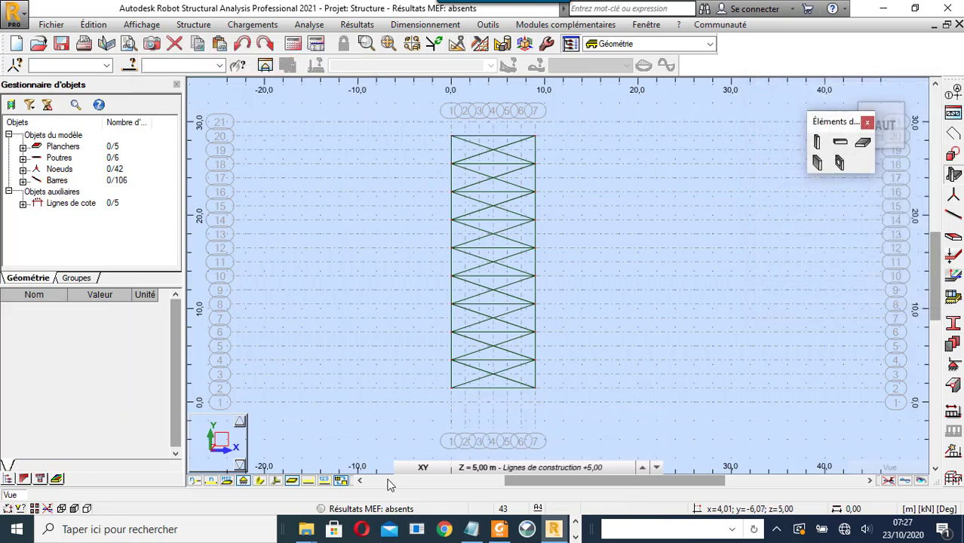
click(412, 468)
click(425, 362)
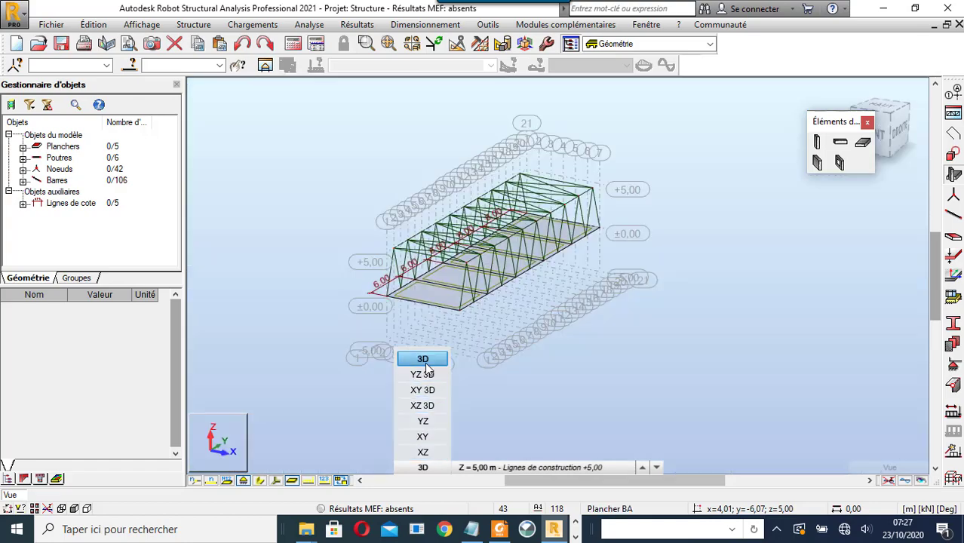
scroll(387, 213, up, 2)
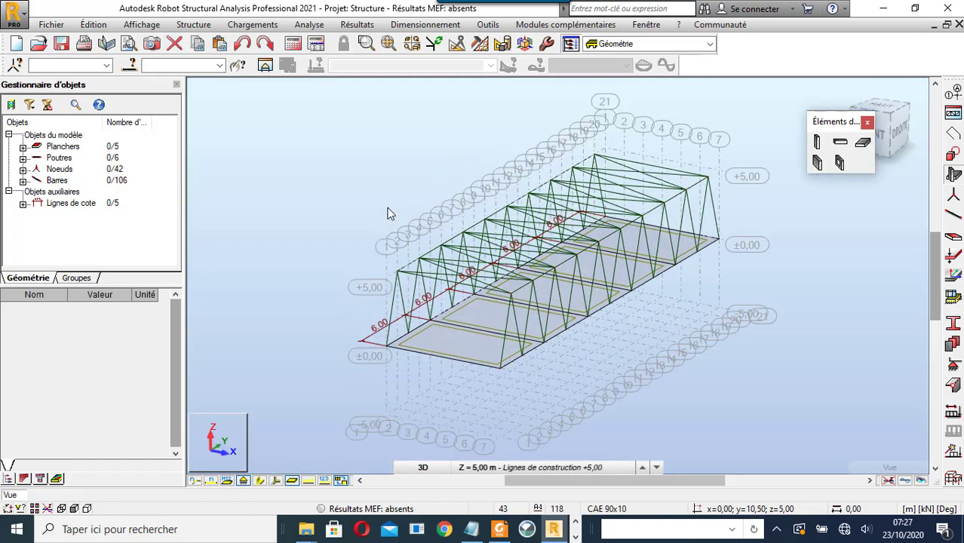
- Set up a new wall with CULEE 50 cm thickness and 5 m height
click(818, 163)
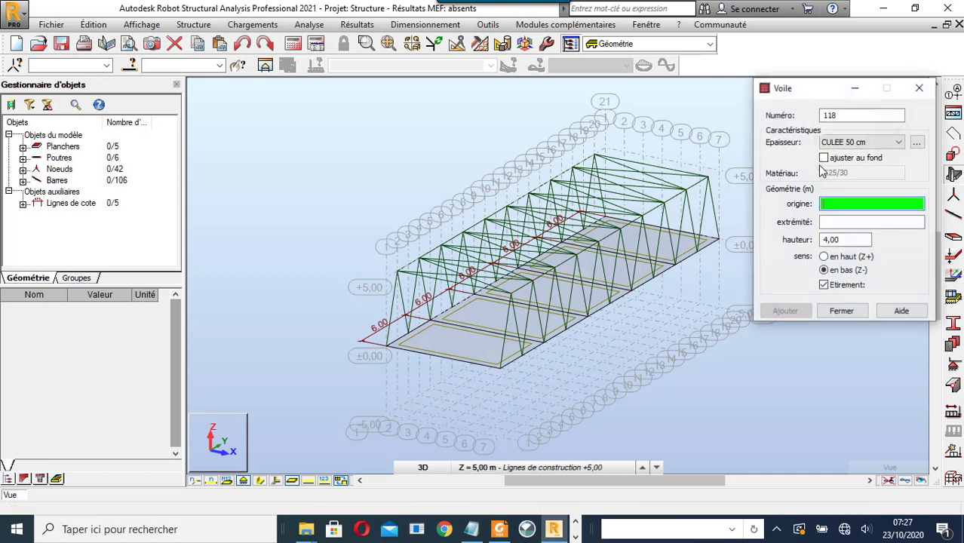
click(868, 145)
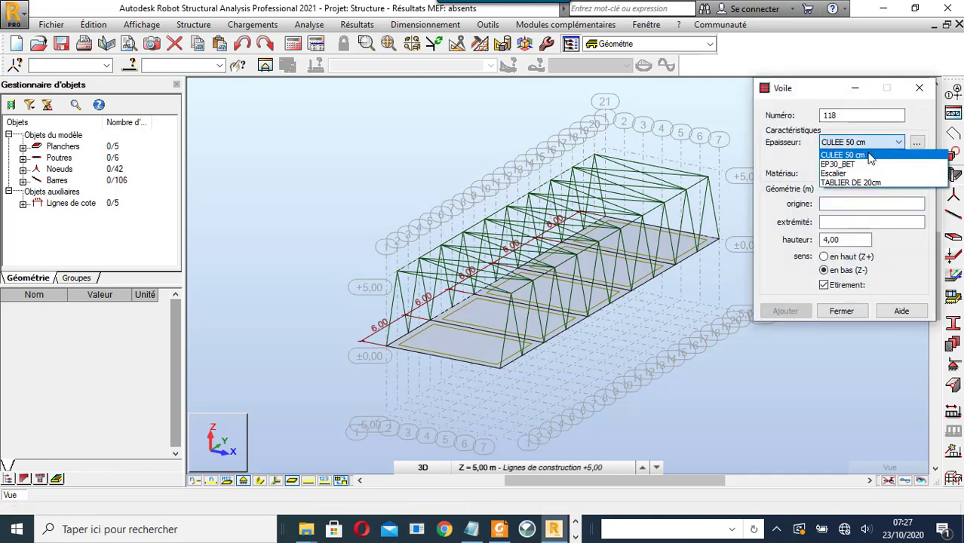
click(870, 156)
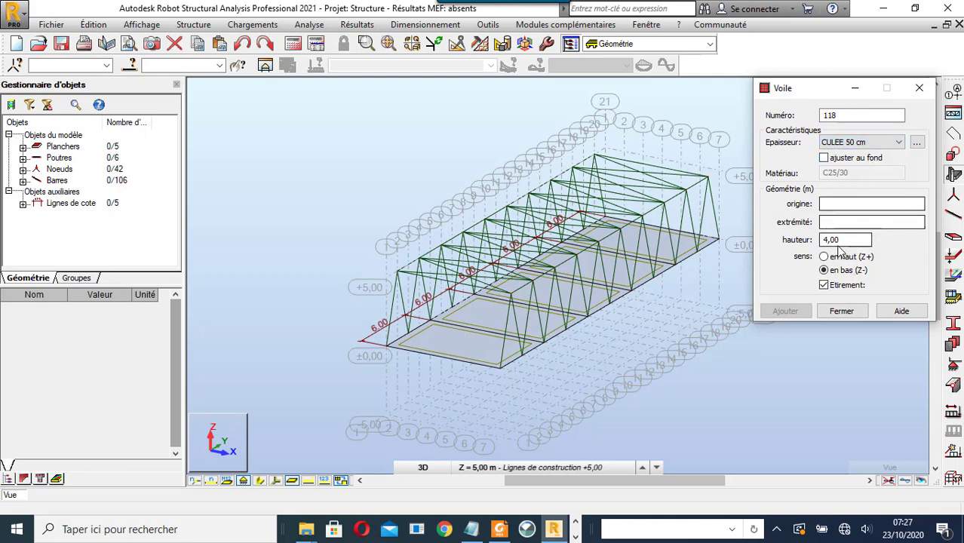
drag(842, 242, 793, 249)
text(5)
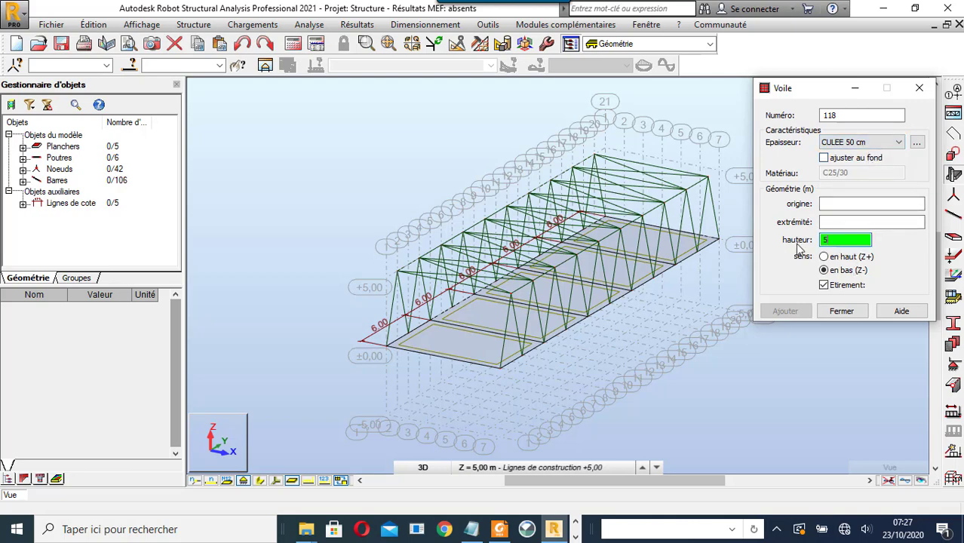
- Place walls from (0,0,0) to (9,0,0) and from (0,30,0) to (9,30,0)
click(838, 201)
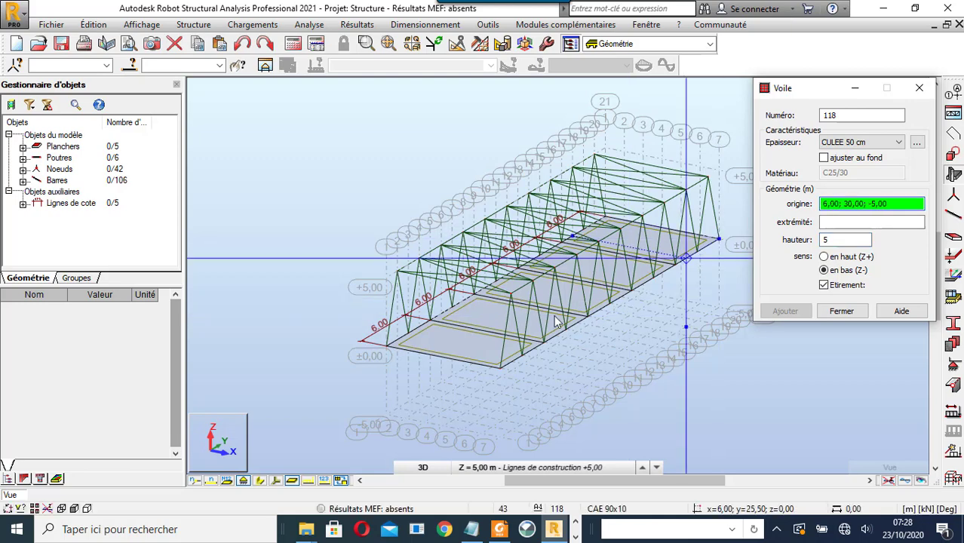
click(388, 351)
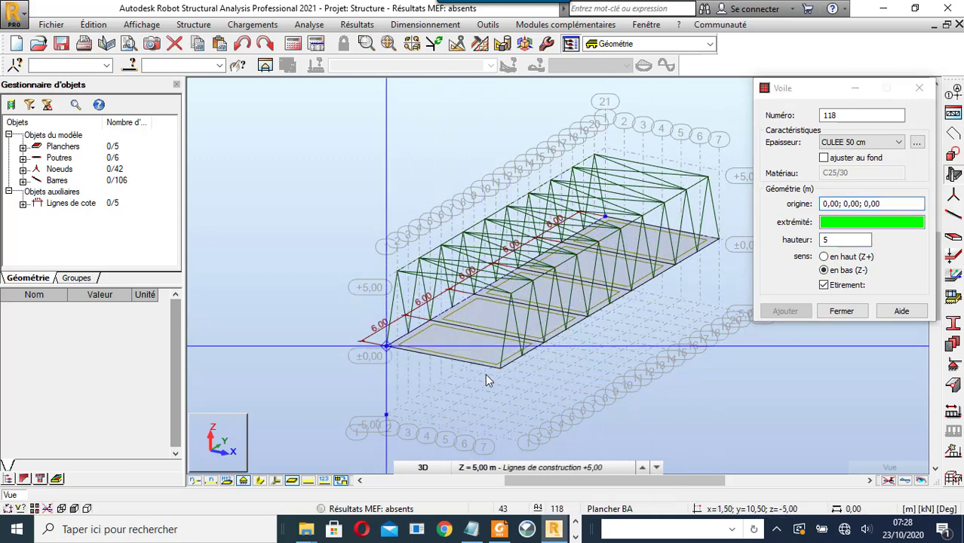
click(499, 371)
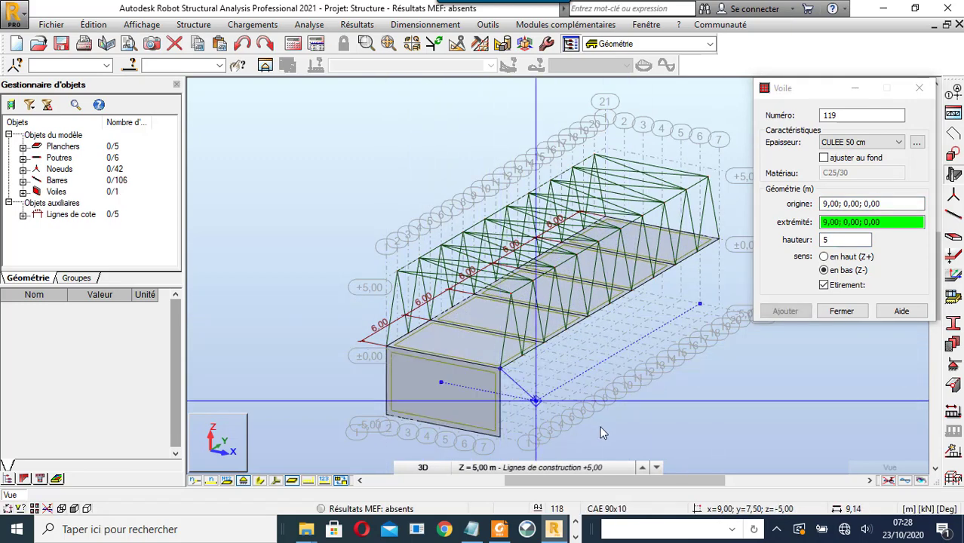
scroll(546, 432, down, 2)
scroll(673, 276, up, 2)
scroll(673, 278, up, 1)
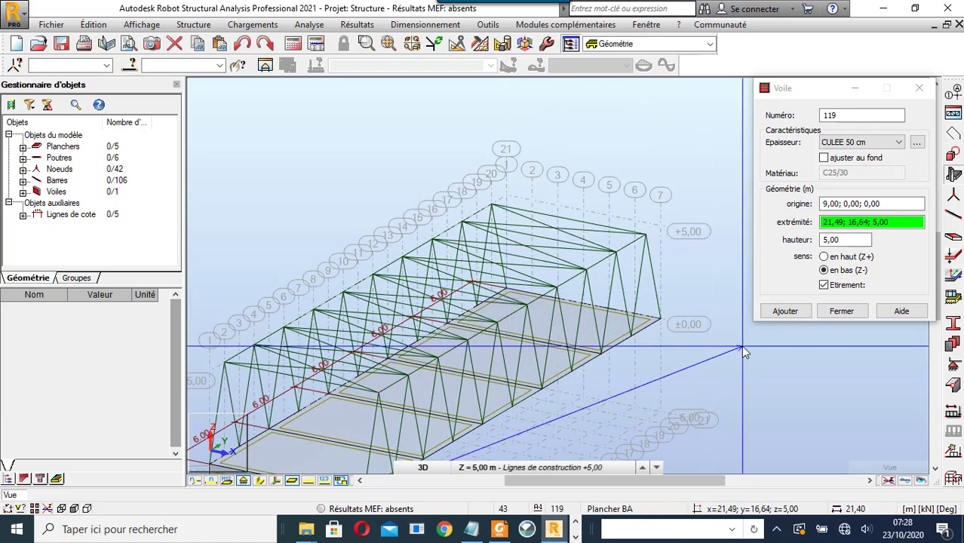
key(Escape)
click(506, 290)
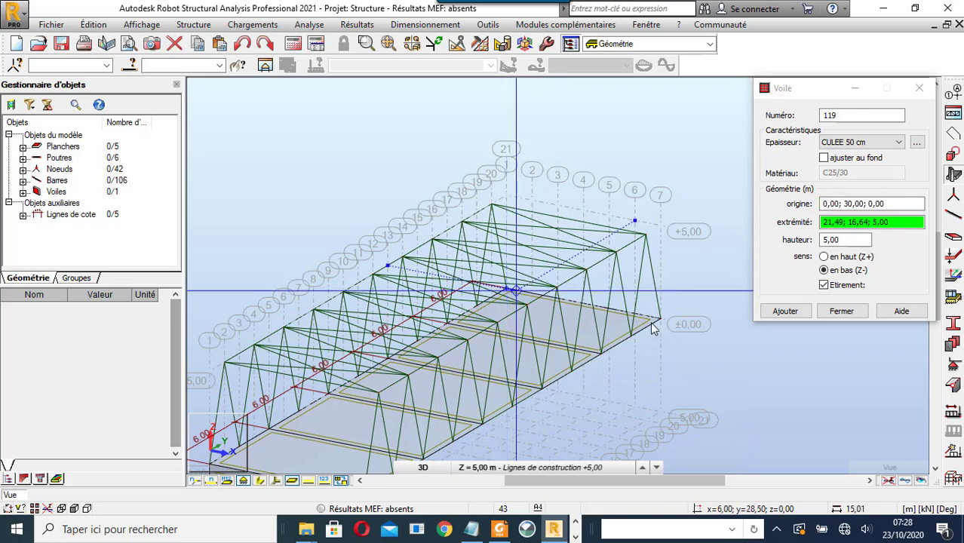
click(660, 320)
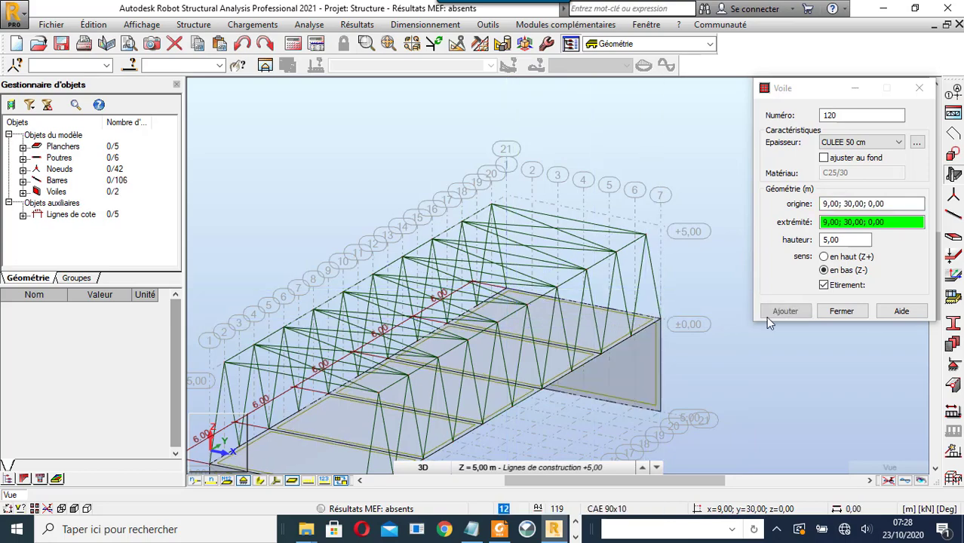
click(843, 311)
scroll(618, 339, down, 5)
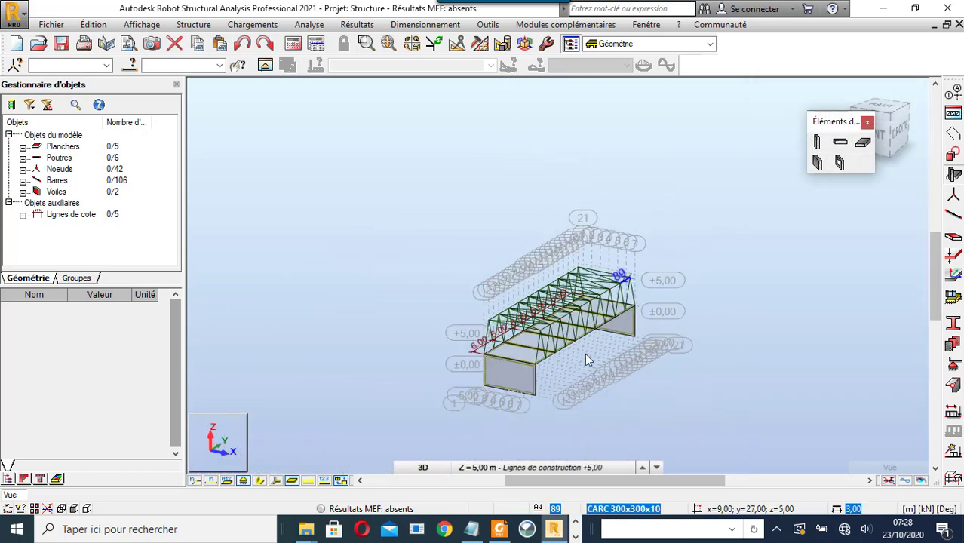
scroll(532, 366, up, 4)
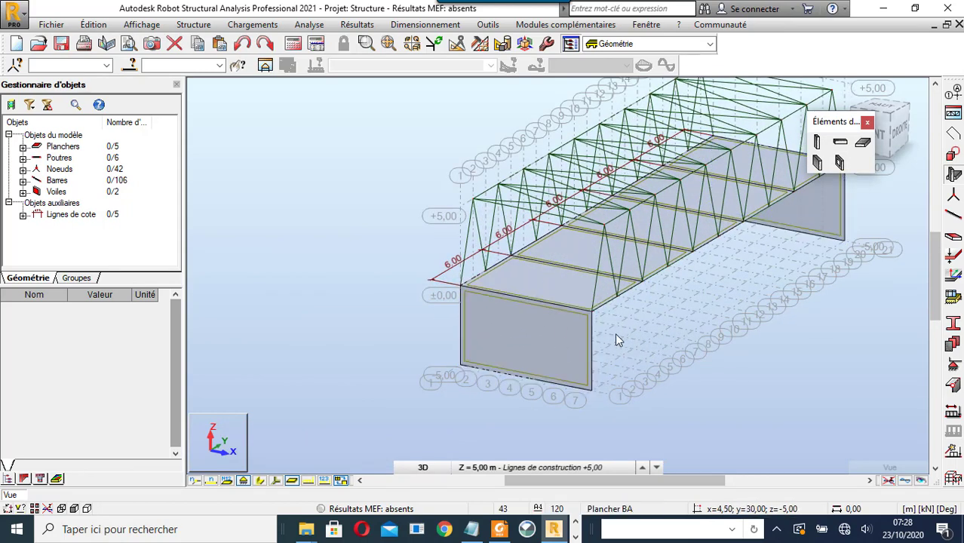
- Reopen the wall definition, briefly view New thickness, and reselect CULEE 50 cm
click(817, 161)
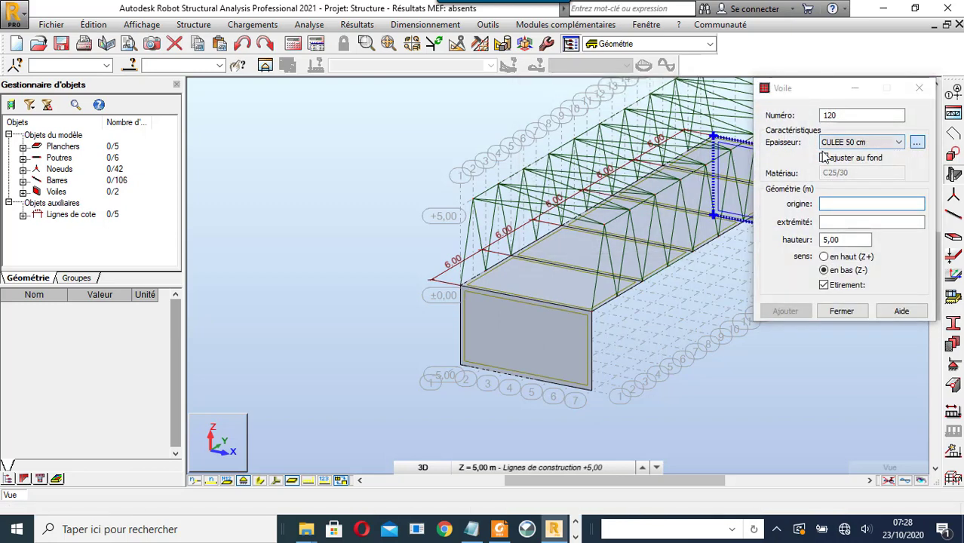
click(917, 143)
drag(752, 145, 590, 117)
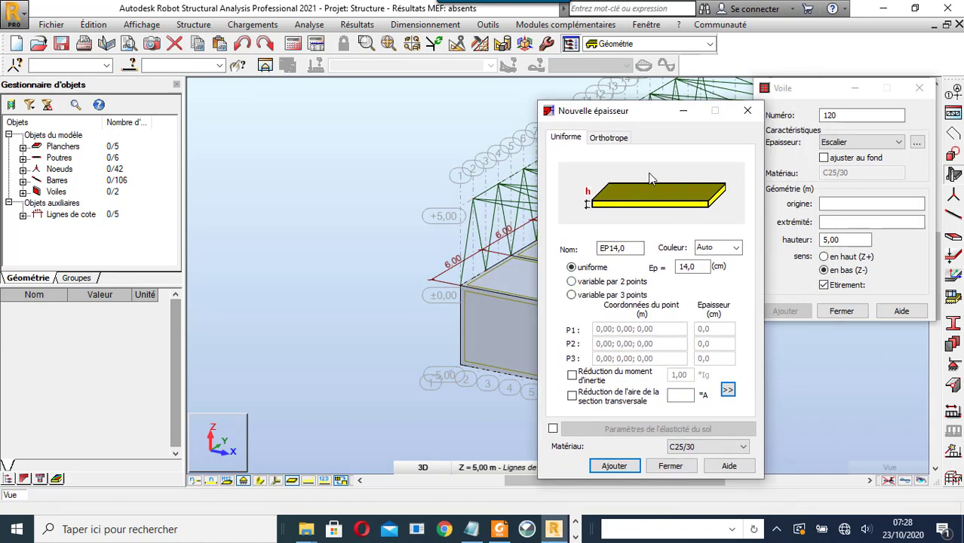
click(748, 111)
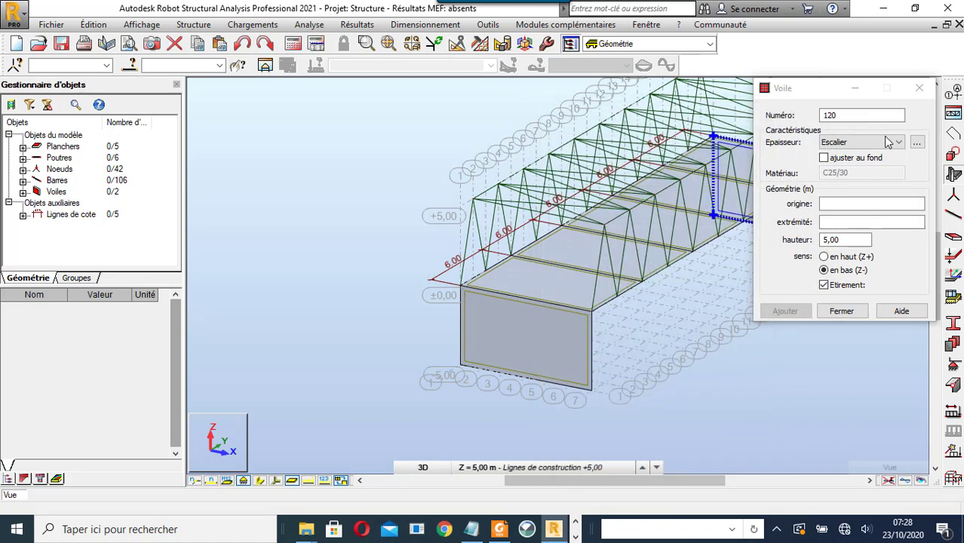
click(888, 142)
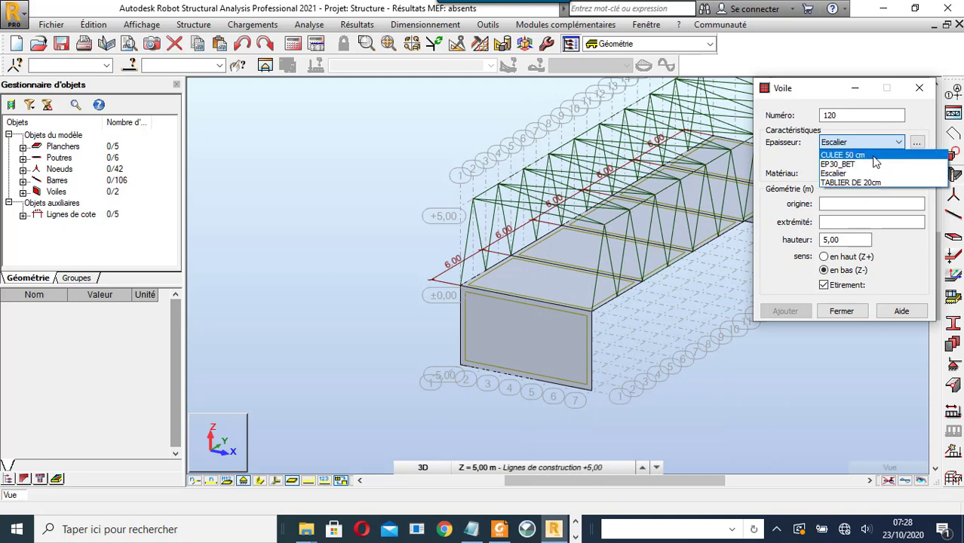
click(876, 155)
- Try a new thickness of 5 varying by 2 points, then close it without adding
click(918, 142)
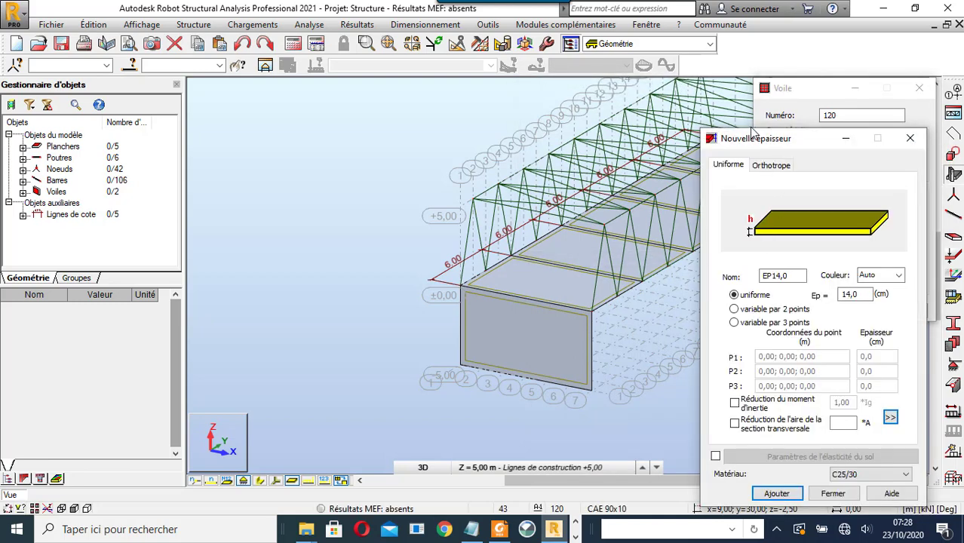
drag(752, 136, 627, 90)
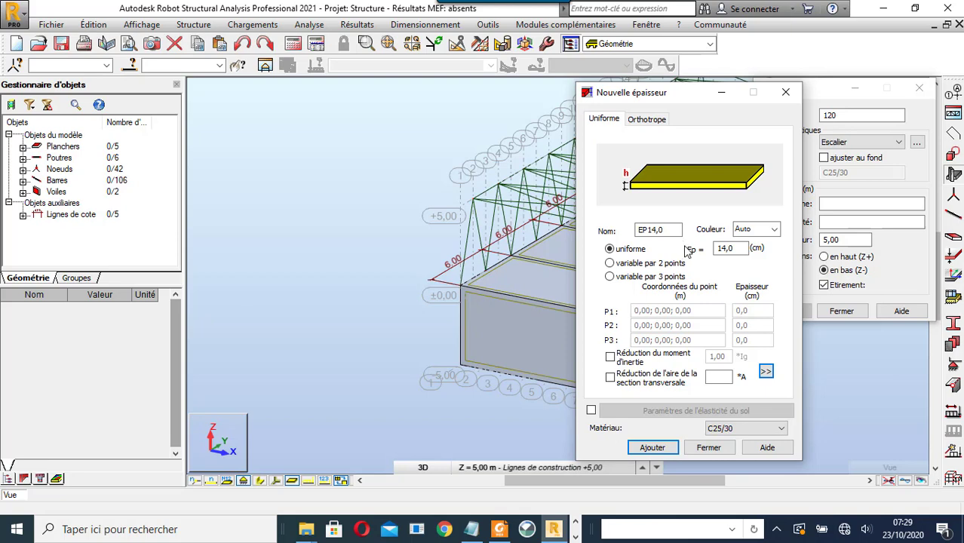
double_click(728, 248)
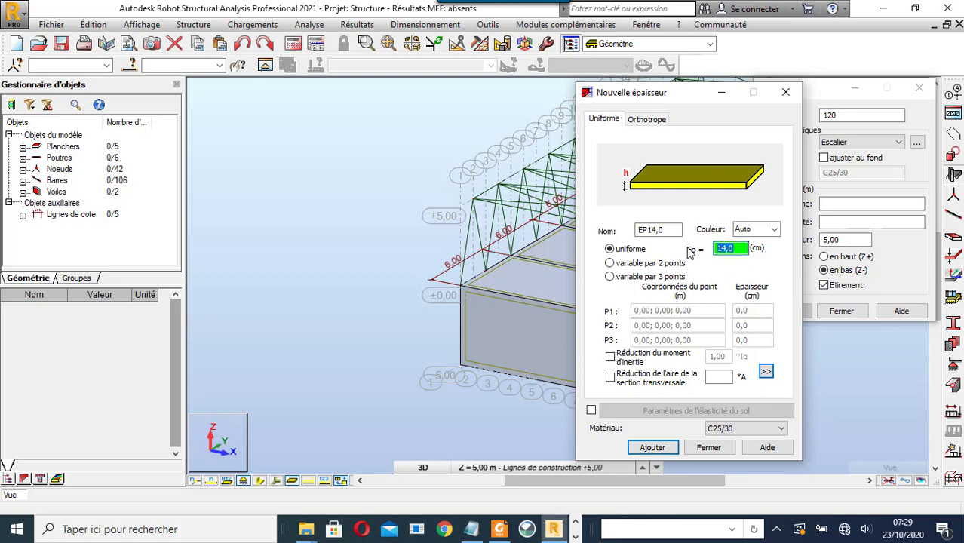
text(50)
double_click(669, 235)
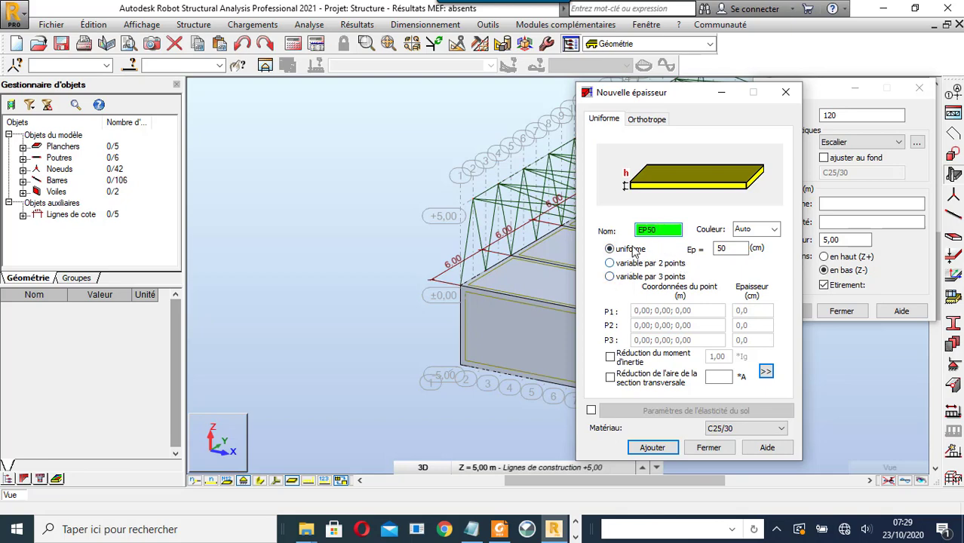
click(609, 264)
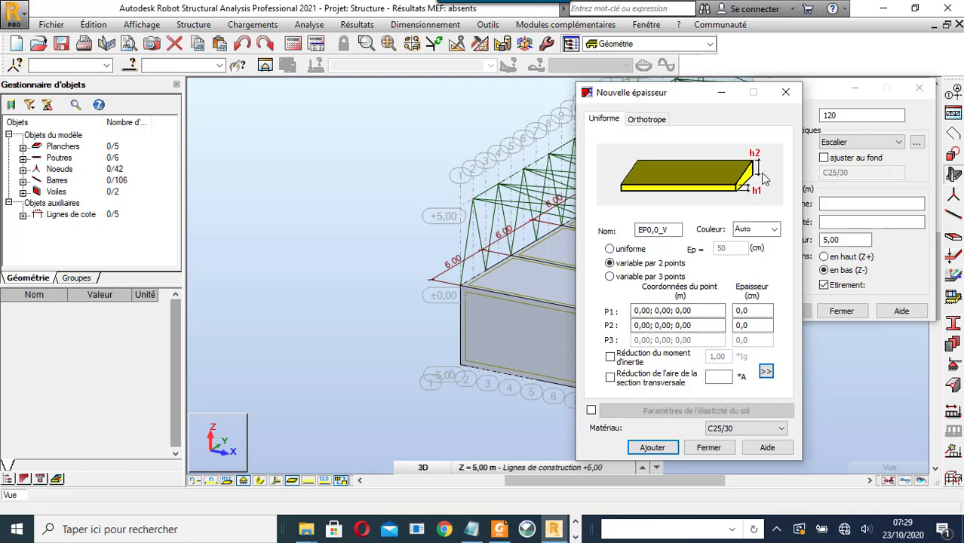
click(785, 92)
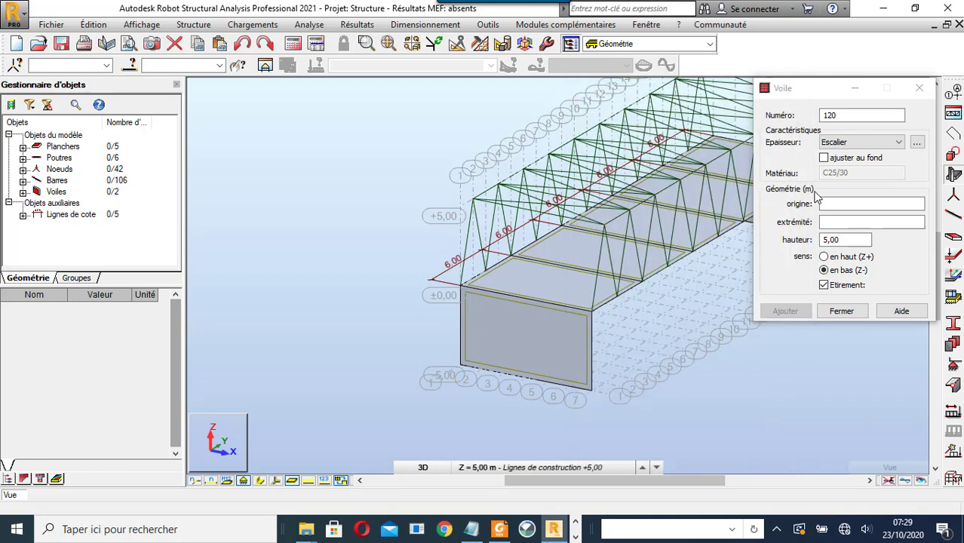
click(830, 205)
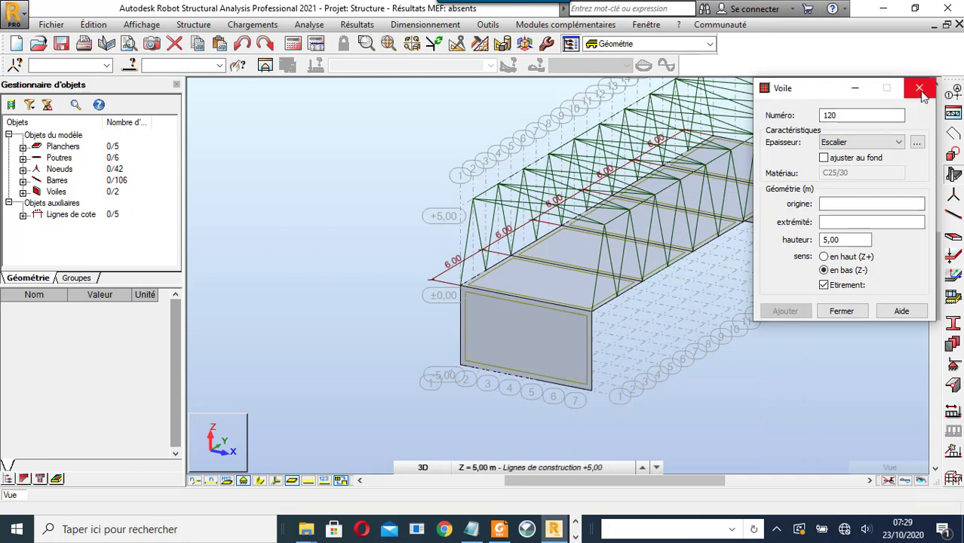
click(920, 90)
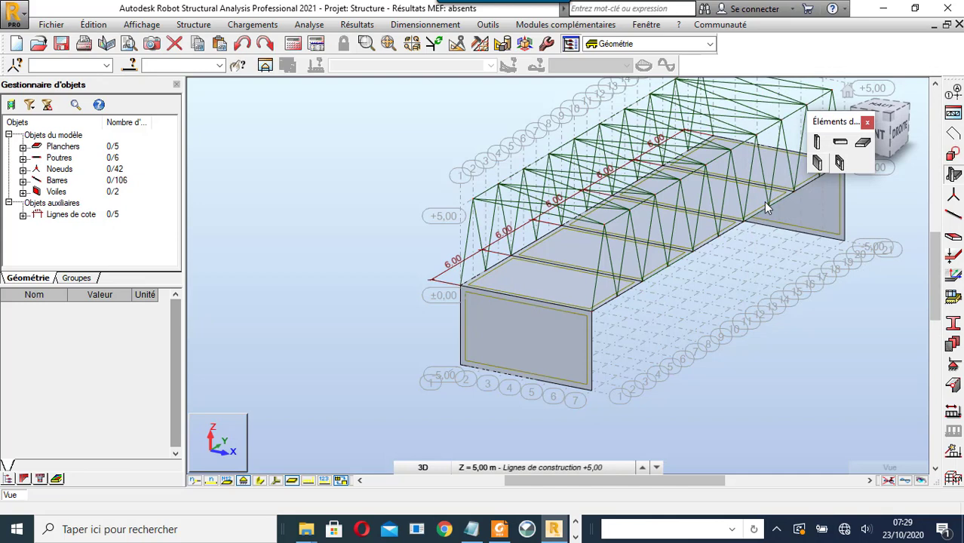
click(530, 336)
scroll(173, 392, down, 3)
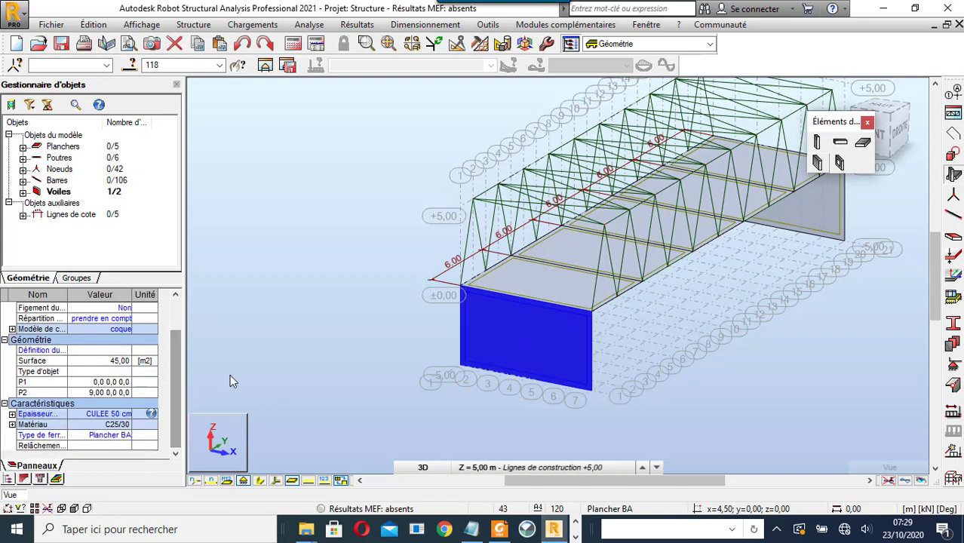
scroll(230, 374, down, 1)
click(697, 350)
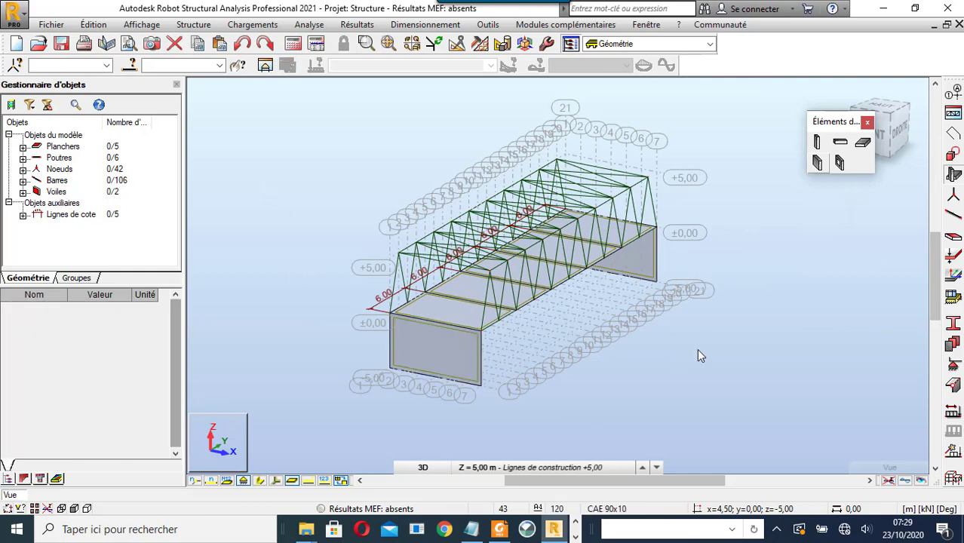
click(954, 367)
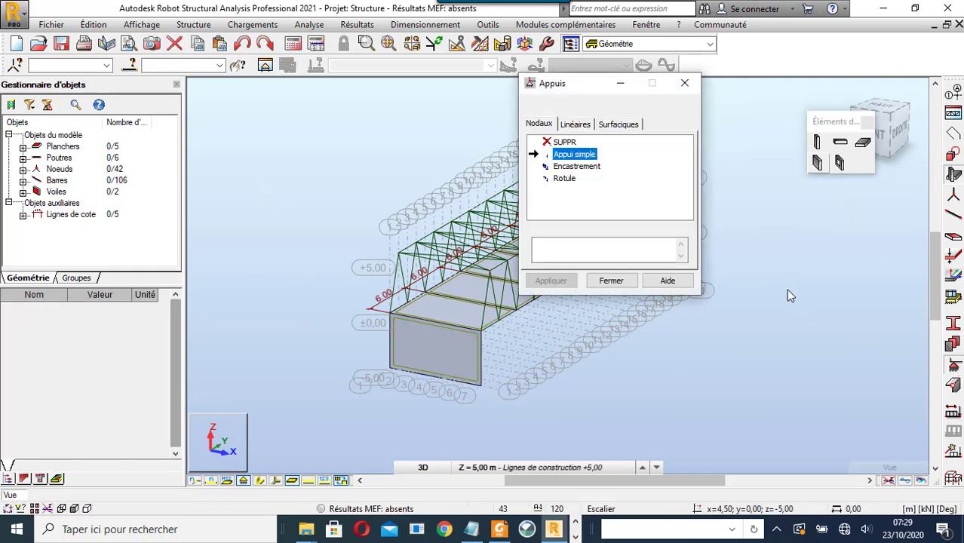
click(437, 377)
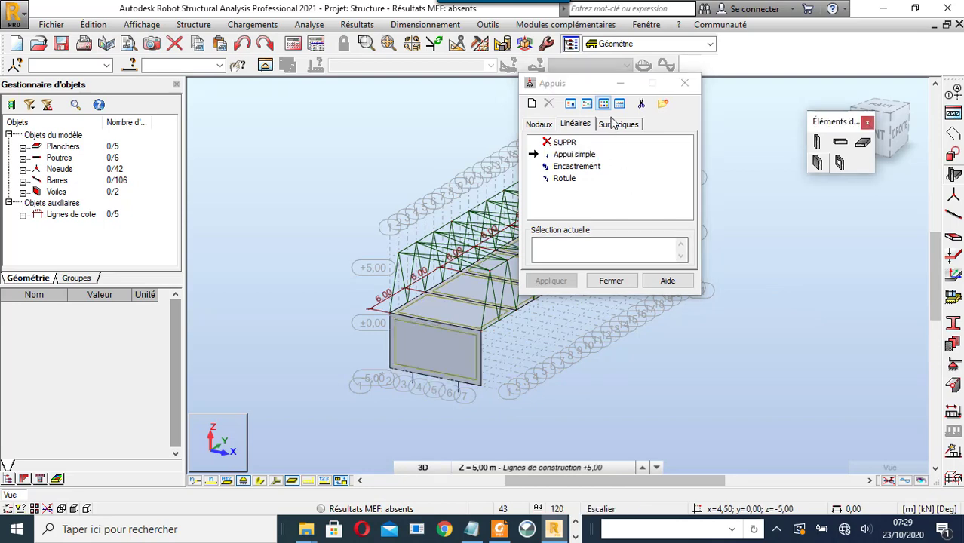
click(575, 166)
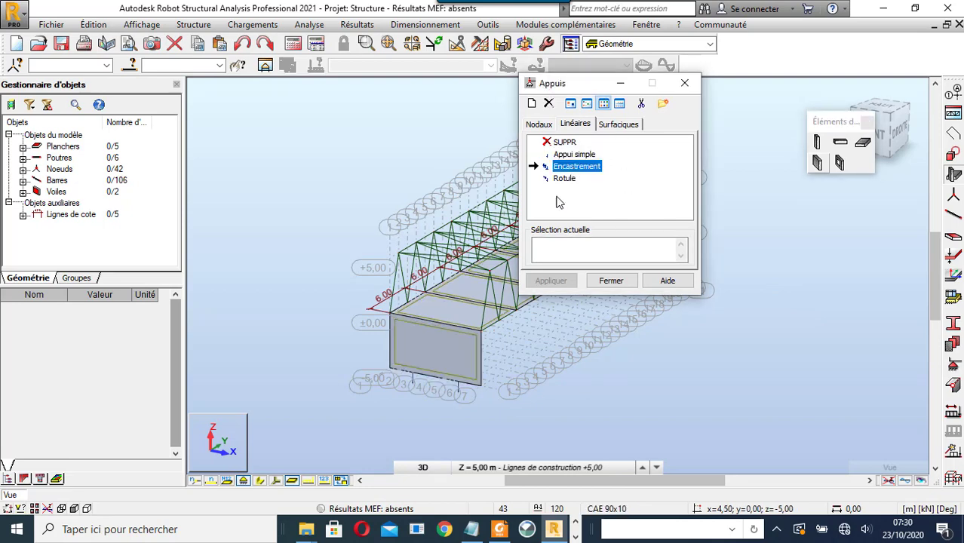
click(438, 381)
scroll(468, 412, down, 3)
scroll(490, 353, up, 3)
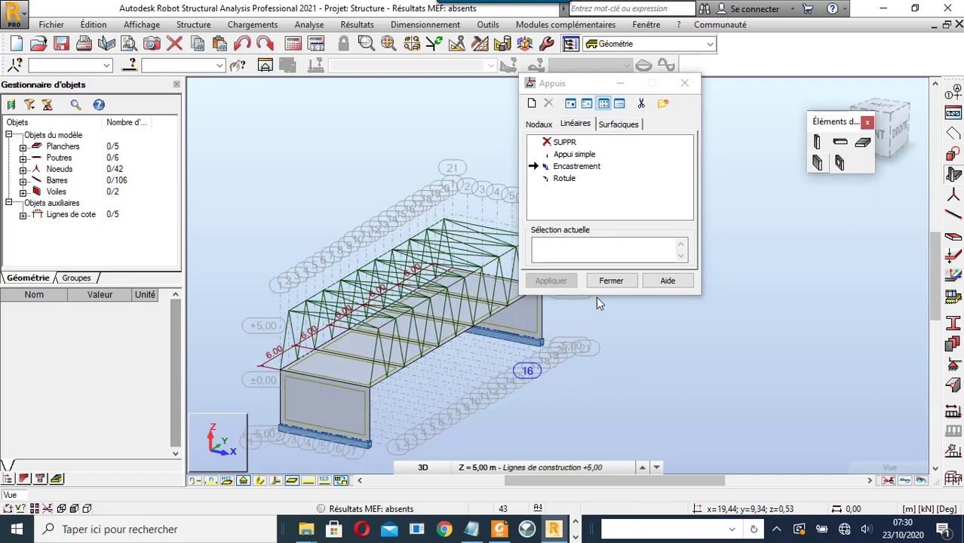
click(611, 281)
scroll(628, 360, down, 3)
scroll(312, 326, up, 1)
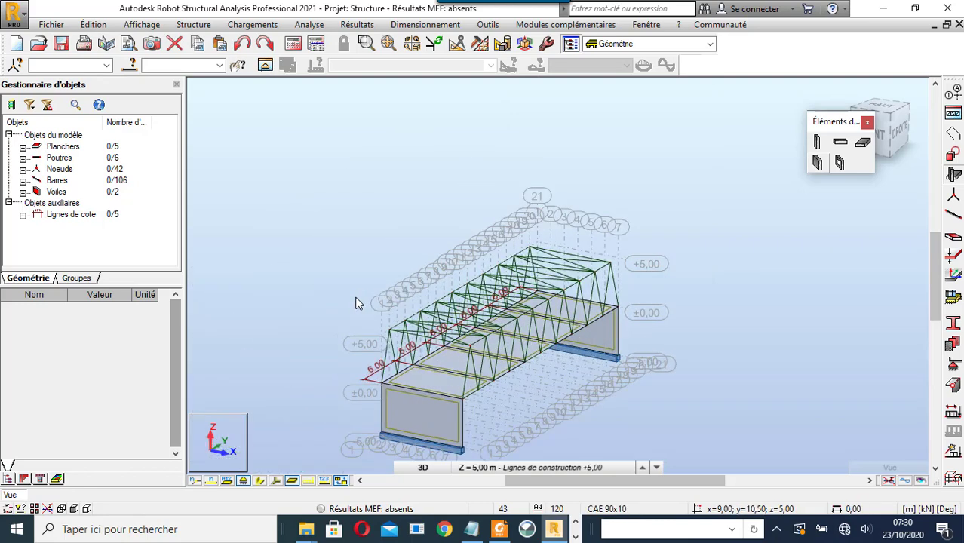
scroll(313, 313, up, 1)
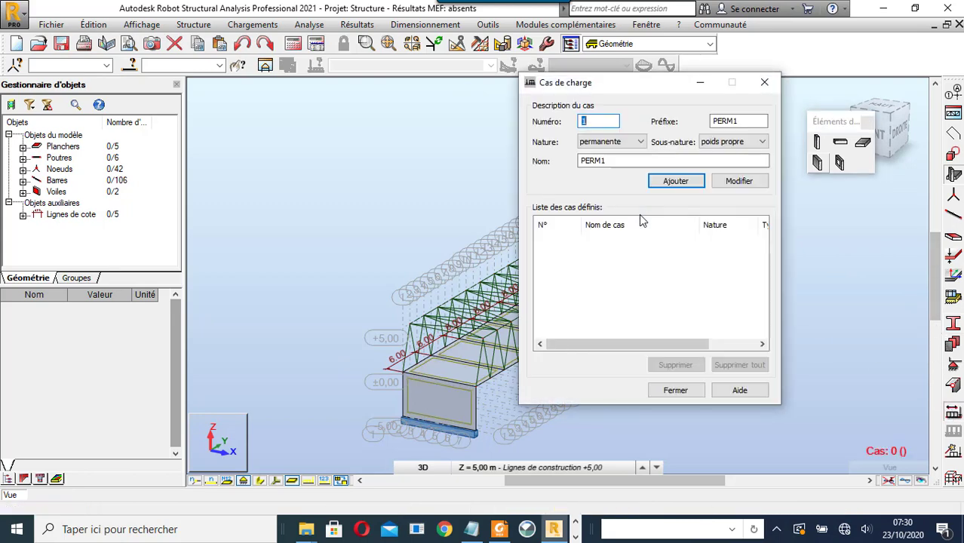
- Add permanent load cases POIDS PROPRE and REVETEMENT DE LA CHAUSSEE
double_click(625, 161)
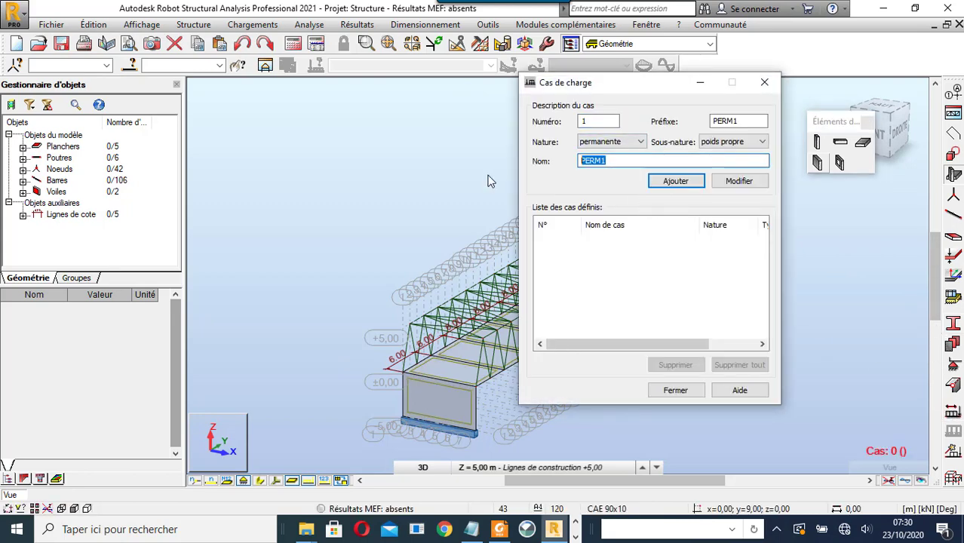
text(POIDS)
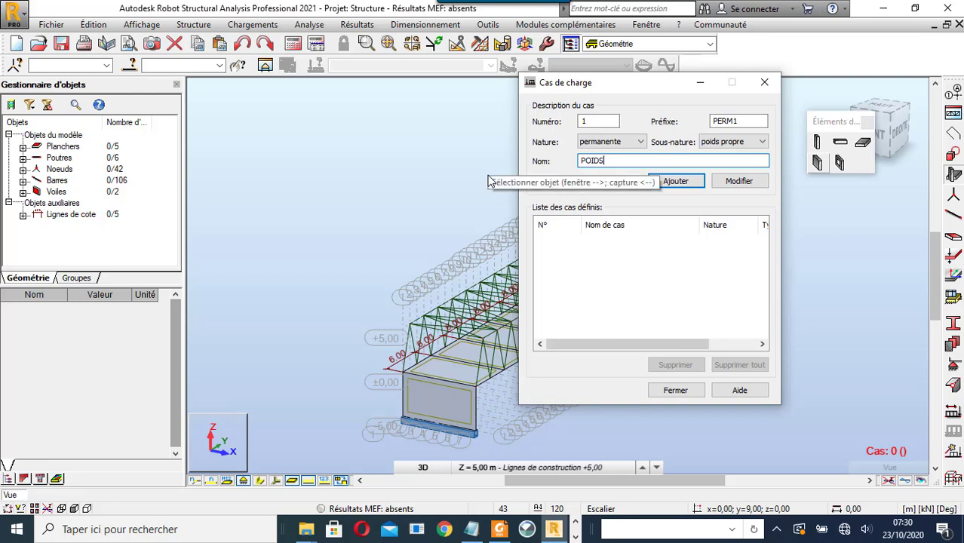
text( PROPRE)
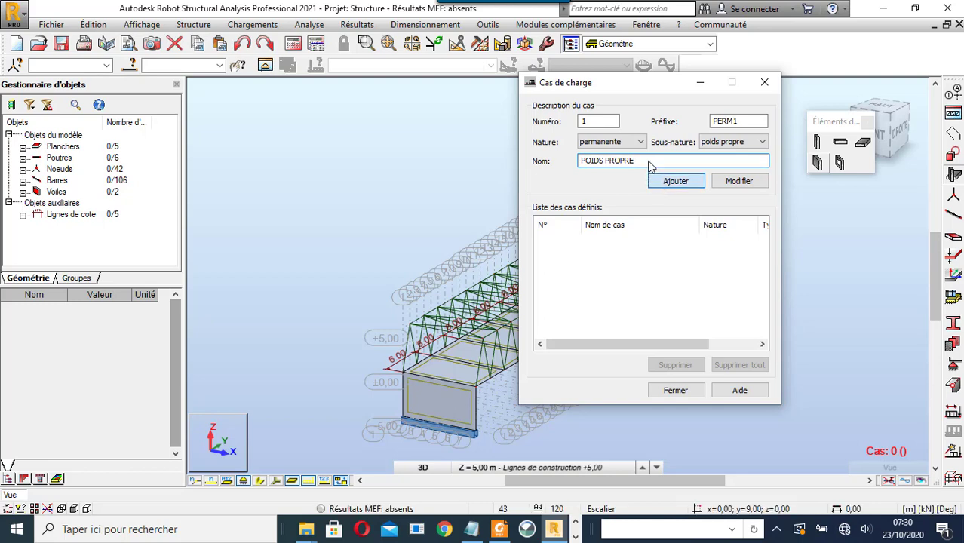
click(655, 181)
double_click(593, 161)
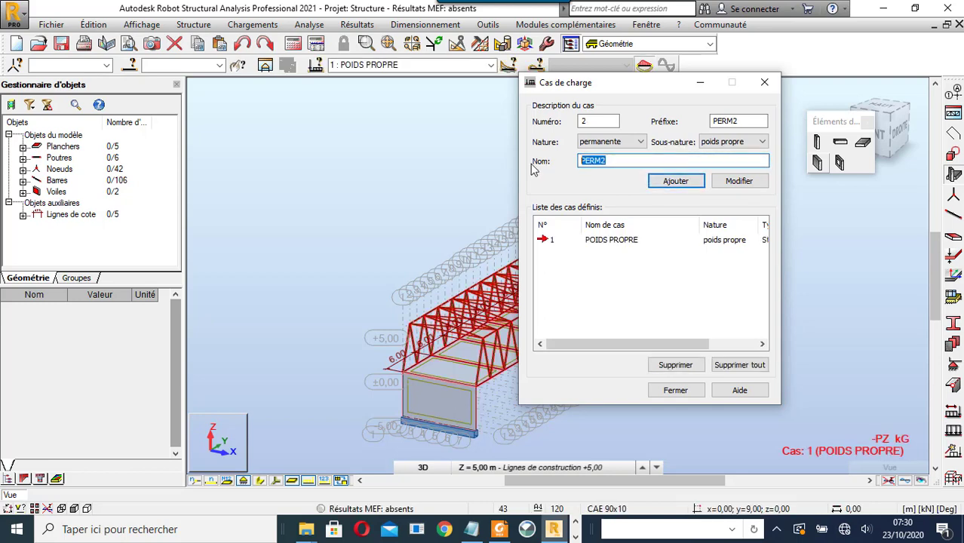
text(RE)
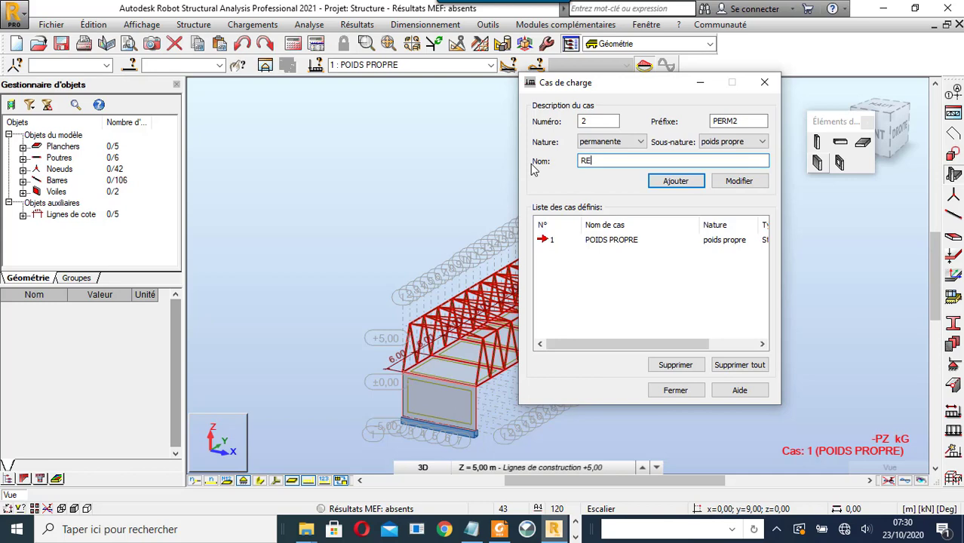
text(VETEMENT DE L)
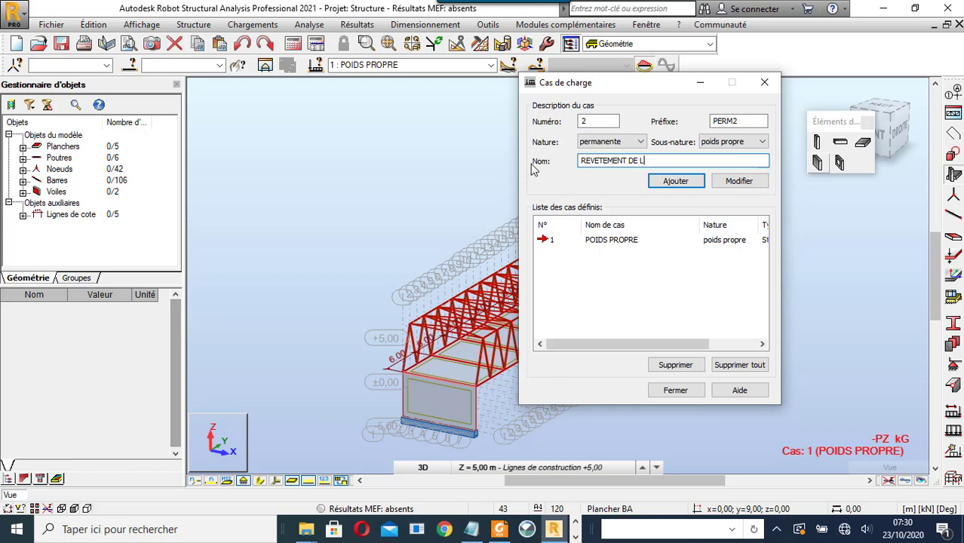
text(A CHAUSSEE)
click(680, 184)
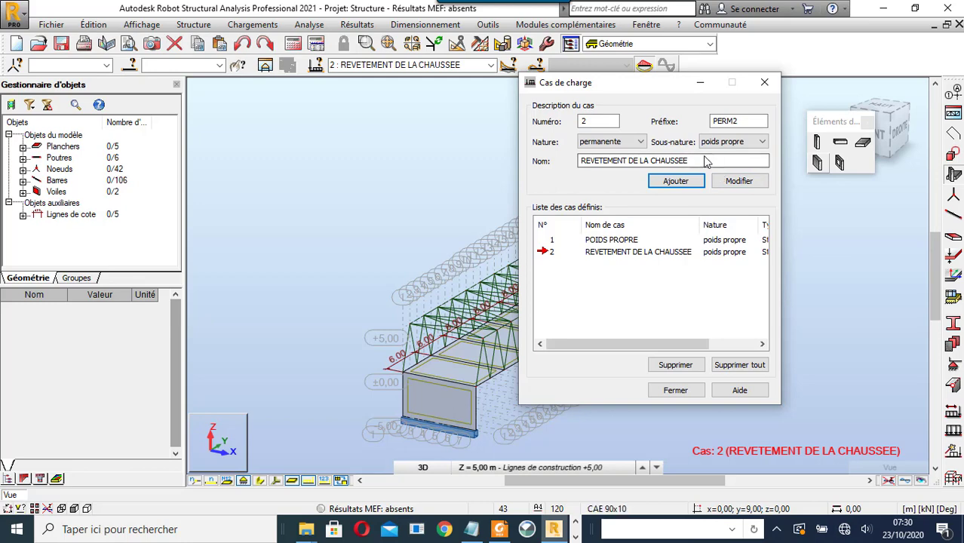
- Add permanent load case POUSSEE DE TERRE, keeping Nature as permanente
click(641, 142)
scroll(619, 166, up, 1)
click(600, 159)
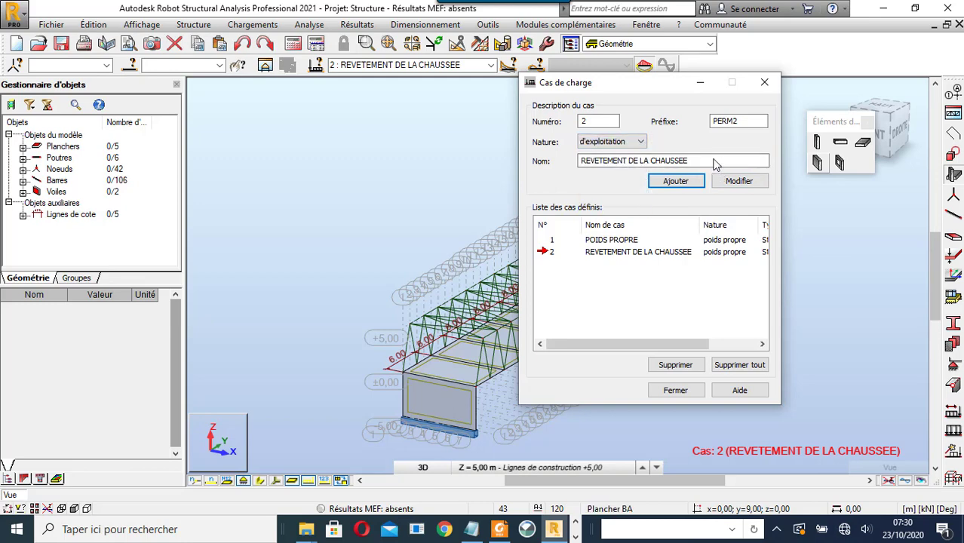
click(641, 142)
click(633, 155)
drag(714, 167, 381, 173)
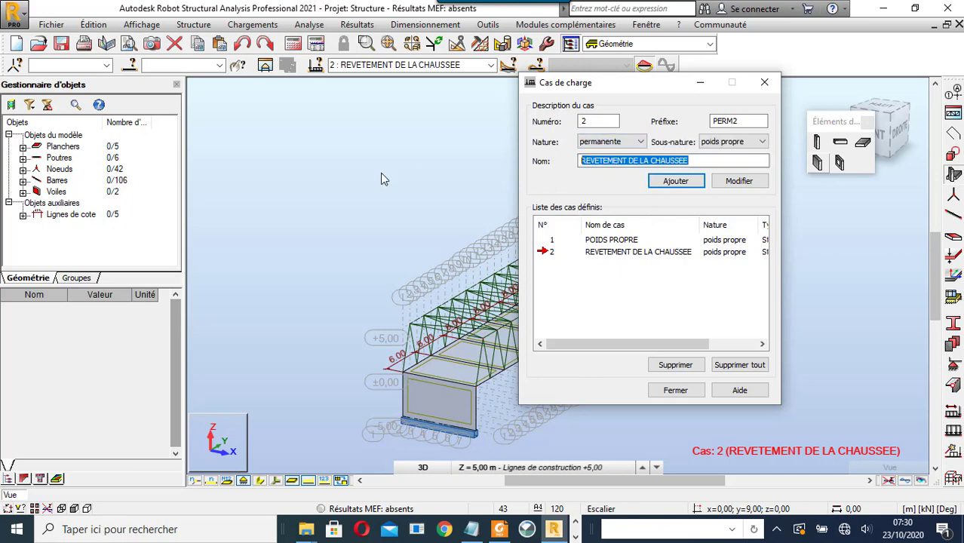
text(POUS)
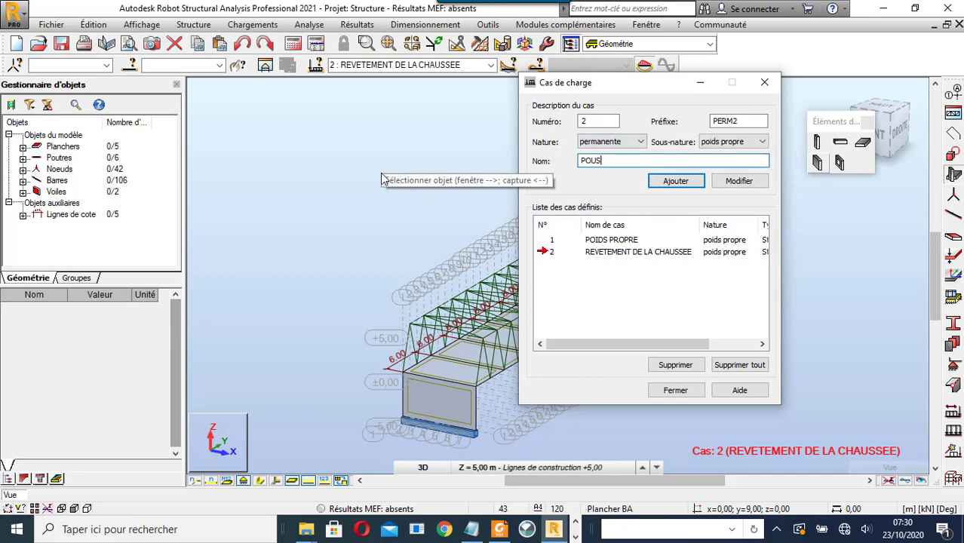
text(SEE DE TERRE)
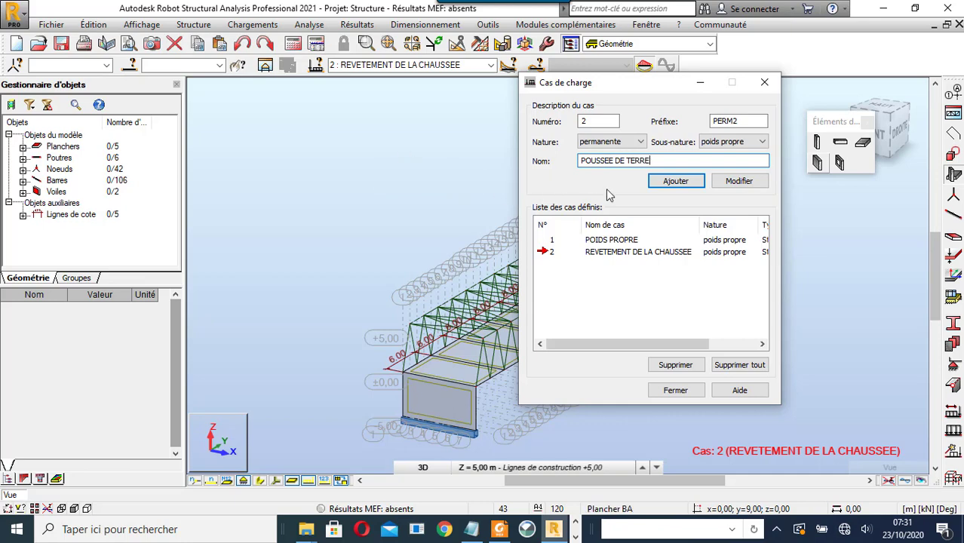
click(665, 181)
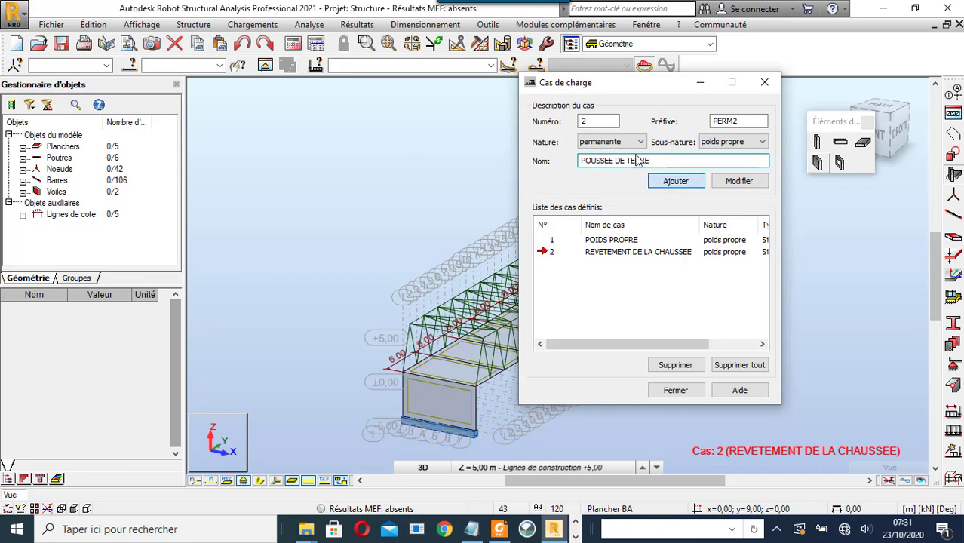
click(637, 141)
- Add d'exploitation load cases FOULE 1 and FOULE 2
click(635, 164)
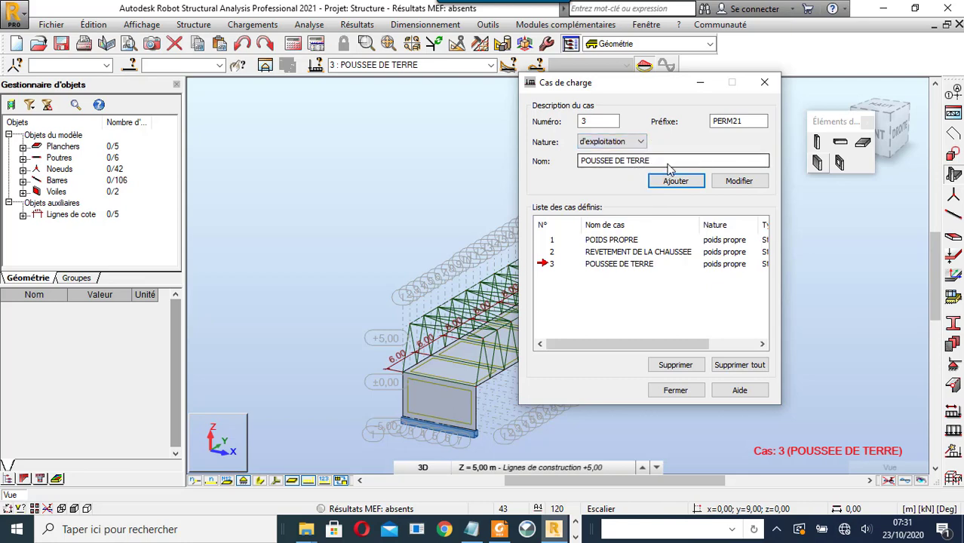
key(Tab)
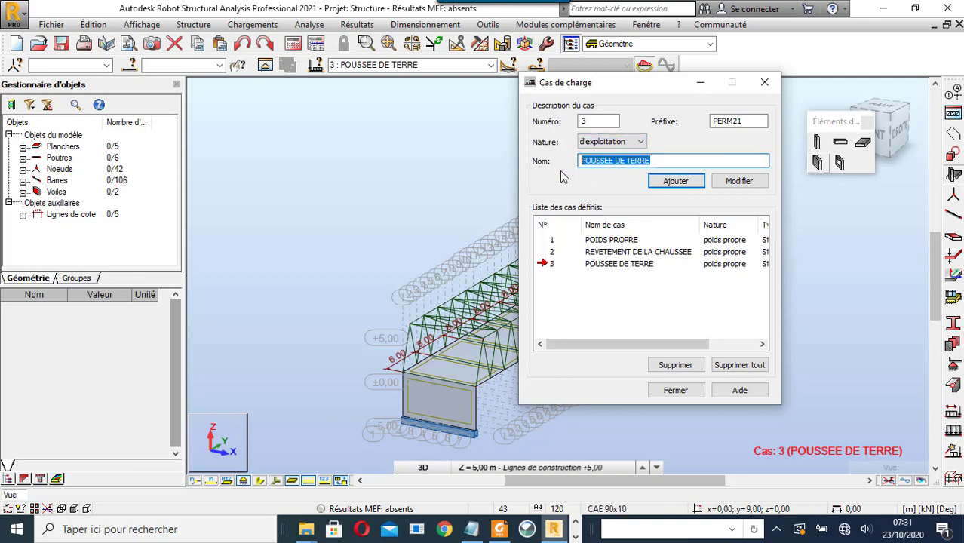
text(FOULE)
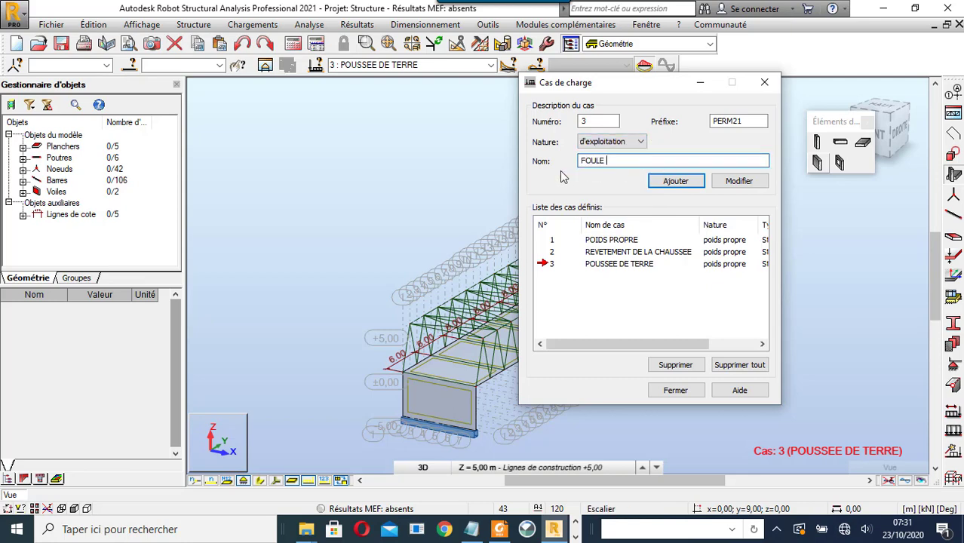
text( &)
key(BackSpace)
text(1)
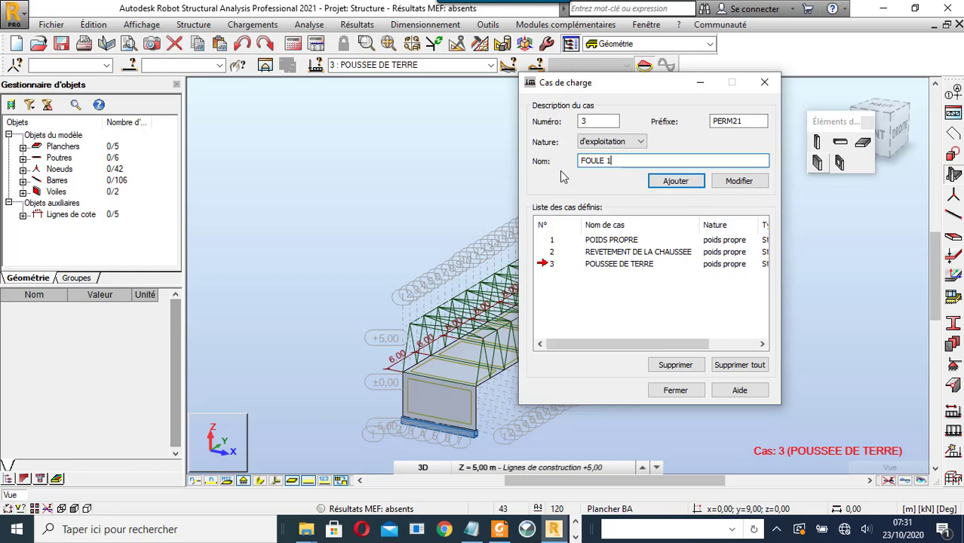
click(689, 185)
key(Return)
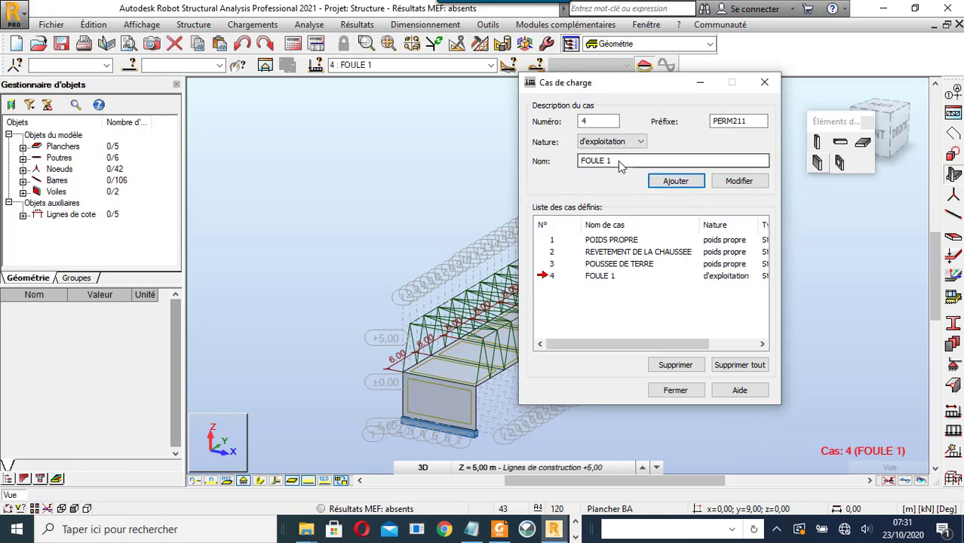
key(BackSpace)
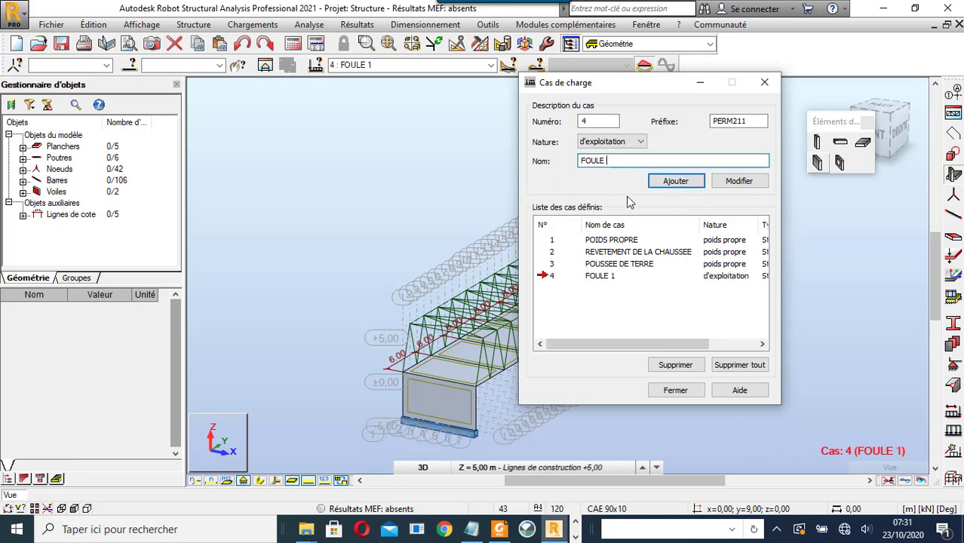
text(2)
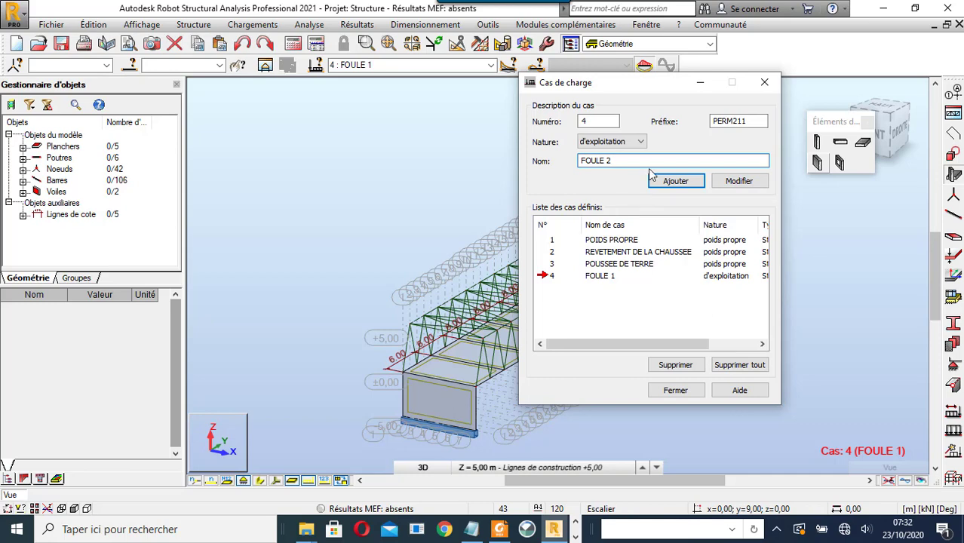
click(658, 181)
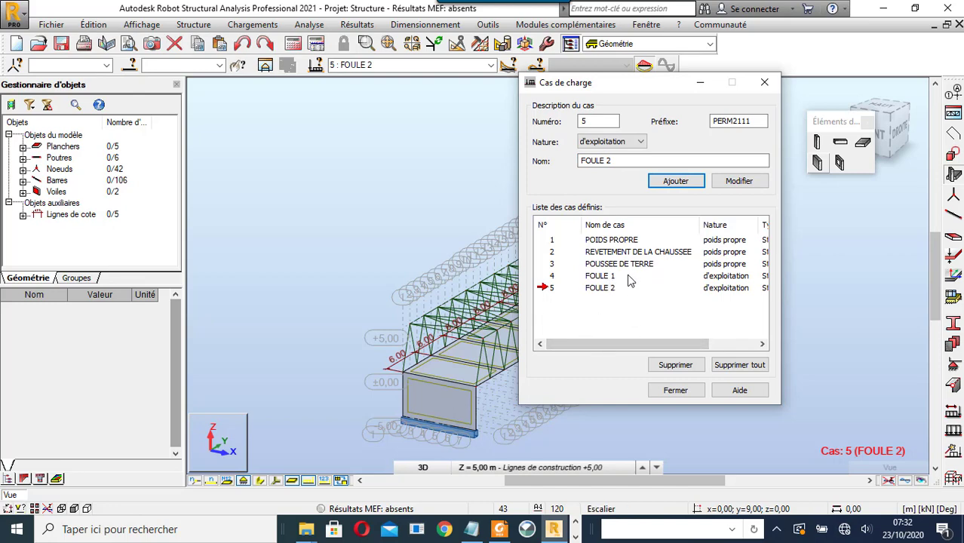
- Add load cases VENT 1 and VENT 2
drag(626, 161, 548, 164)
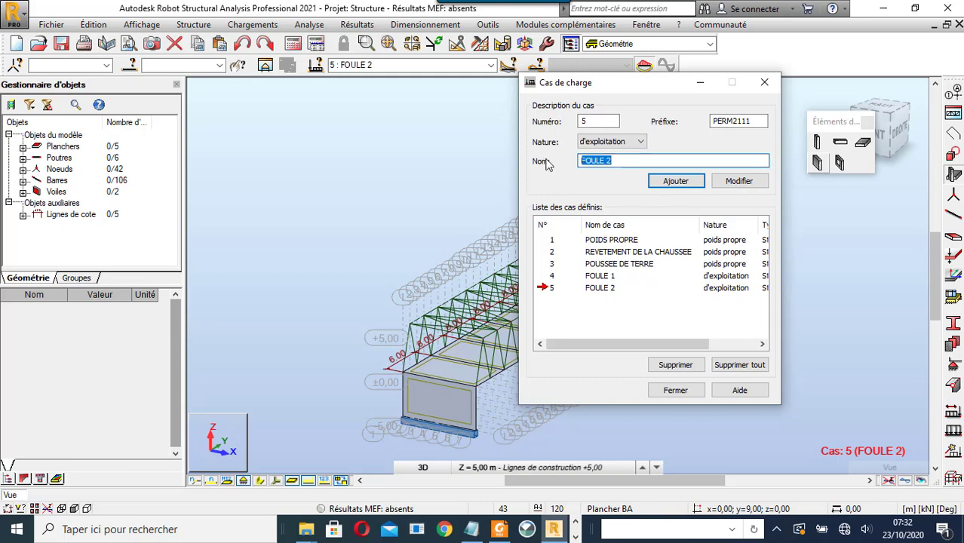
text(VENT )
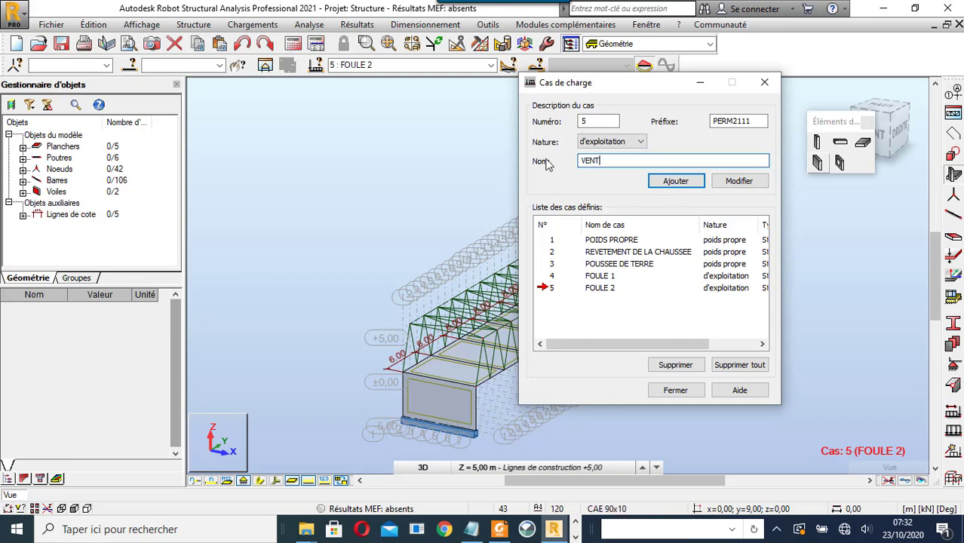
text(1)
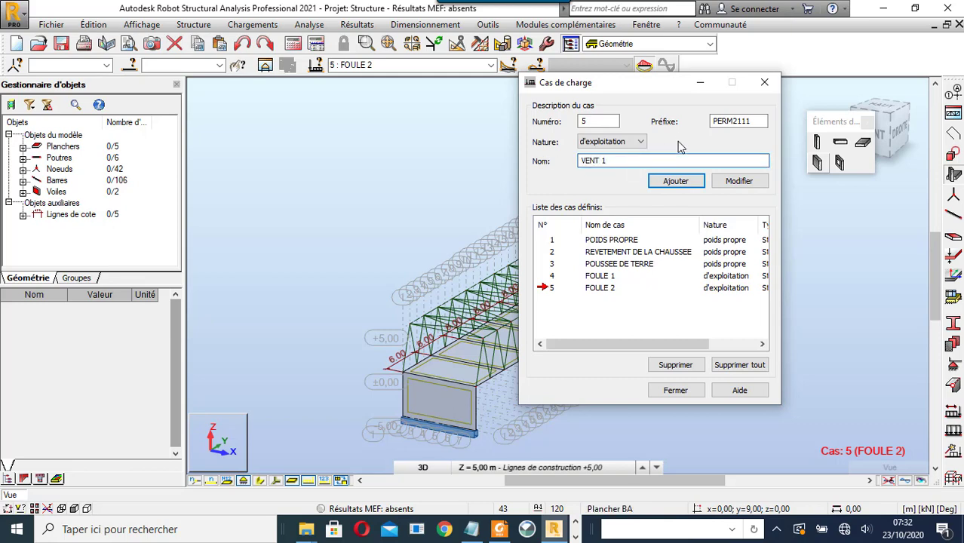
click(676, 183)
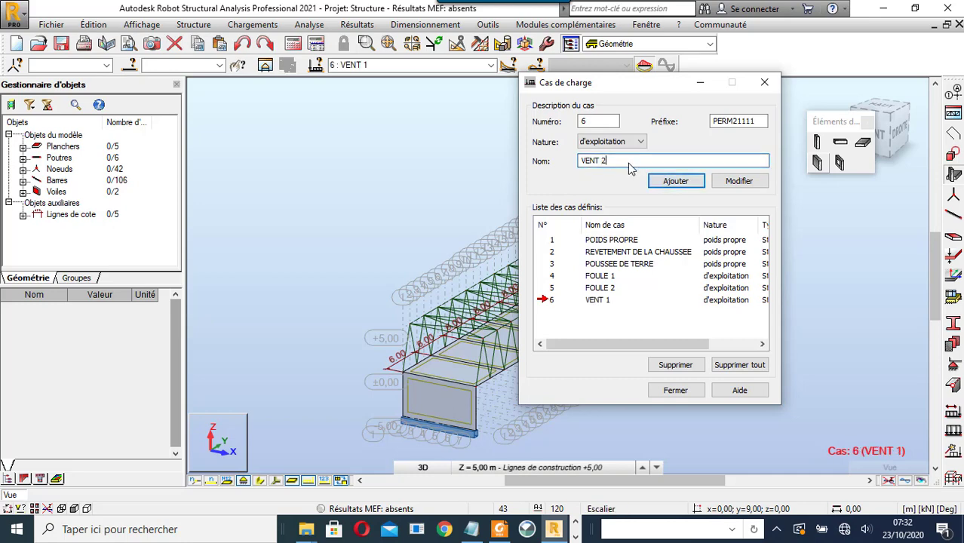
text(2)
click(672, 179)
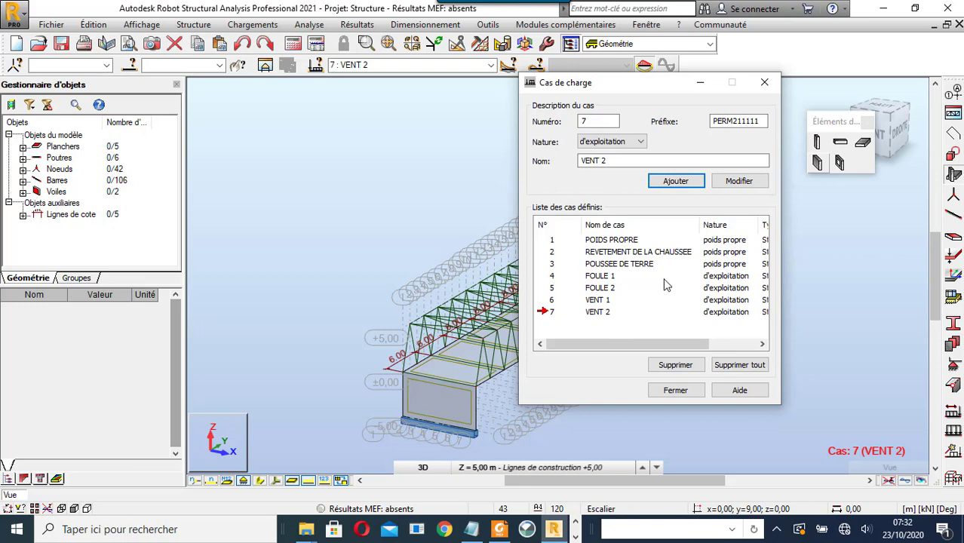
- Close the load case definitions and make case 2 REVETEMENT DE LA CHAUSSEE current
click(762, 83)
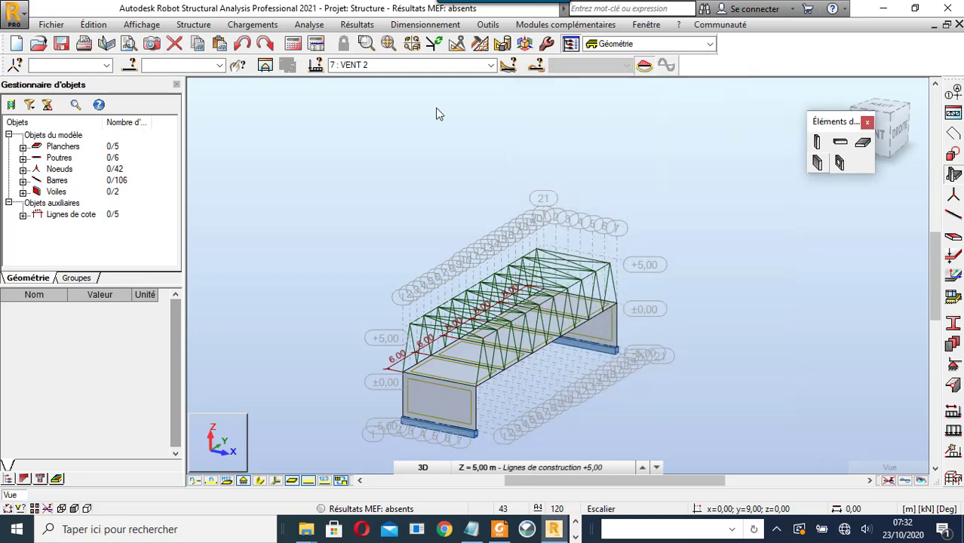
click(490, 65)
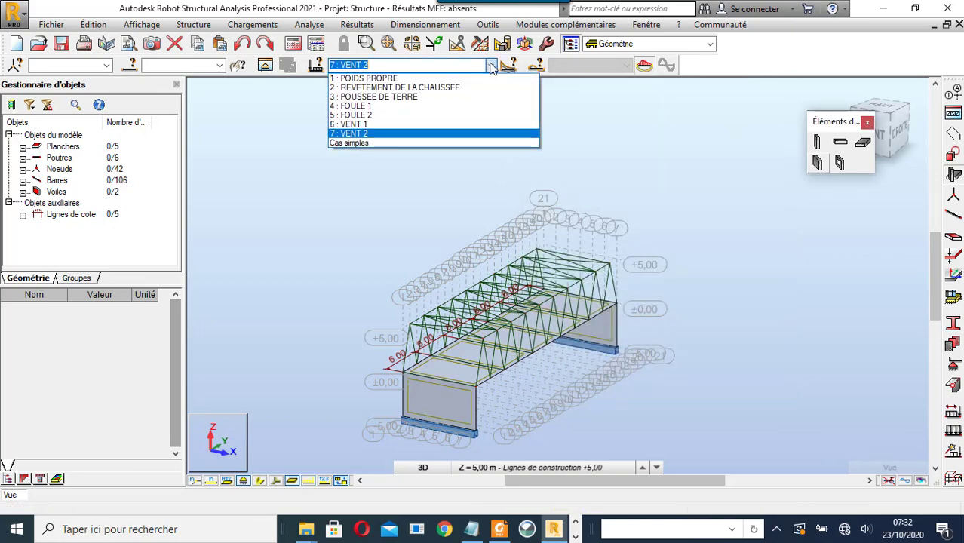
click(453, 87)
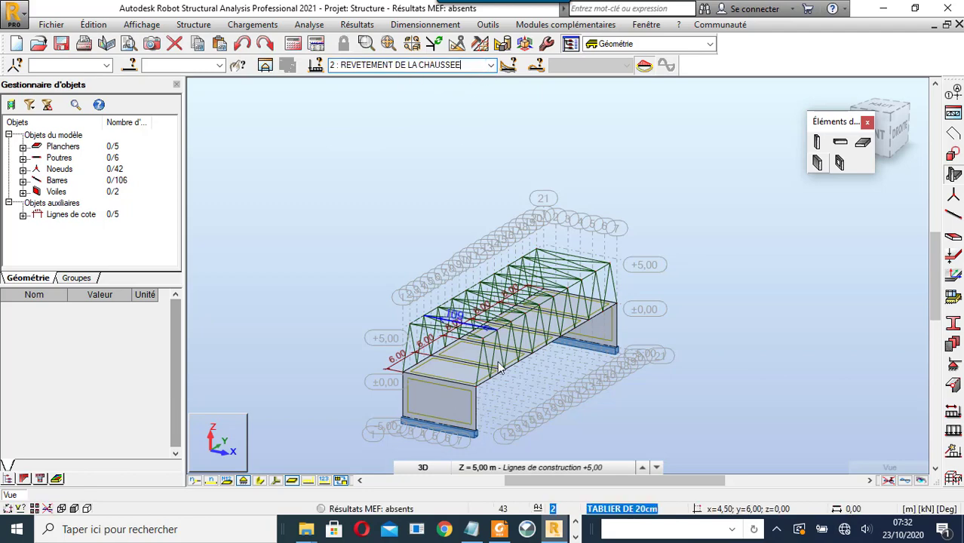
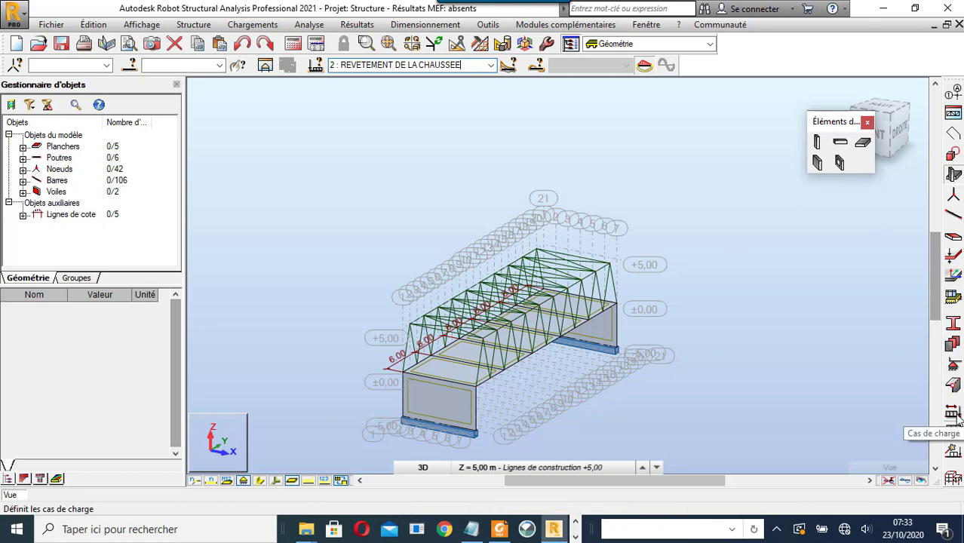
- Open the Charge load definition dialog for load case 2 REVETEMENT DE LA CHAUSSEE
click(954, 432)
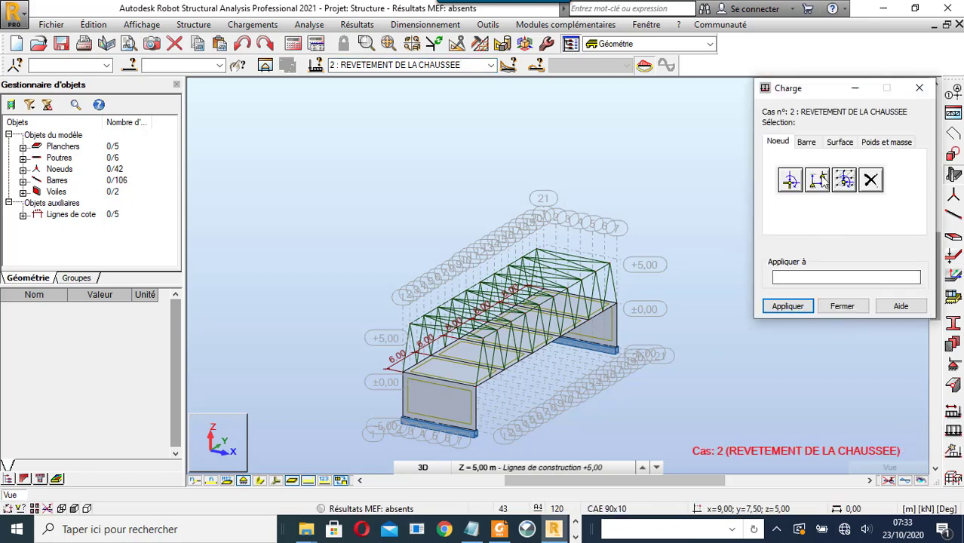
- Apply a uniform 0,25 kPa Z surface load to the bridge deck panels and close the dialog
click(842, 142)
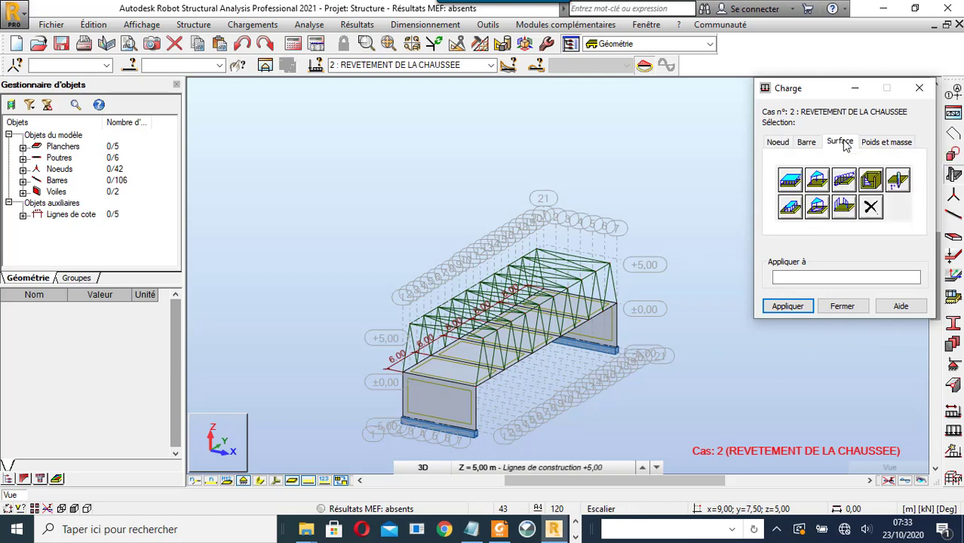
click(790, 178)
click(856, 270)
drag(858, 273, 798, 279)
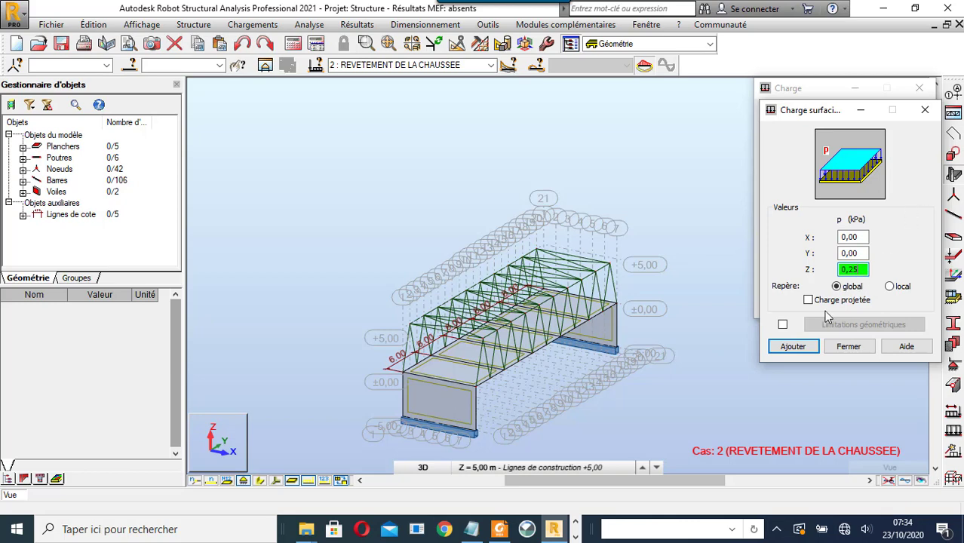
click(806, 352)
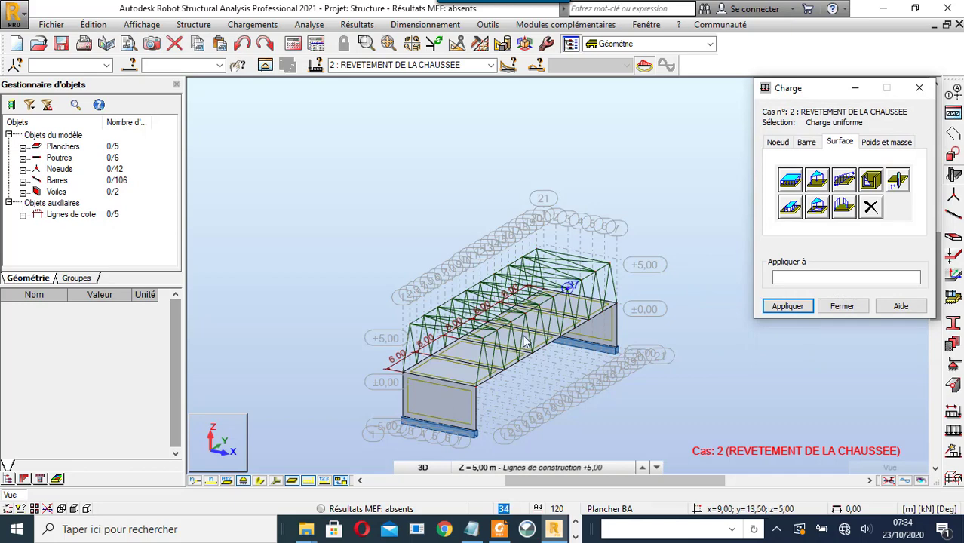
click(462, 374)
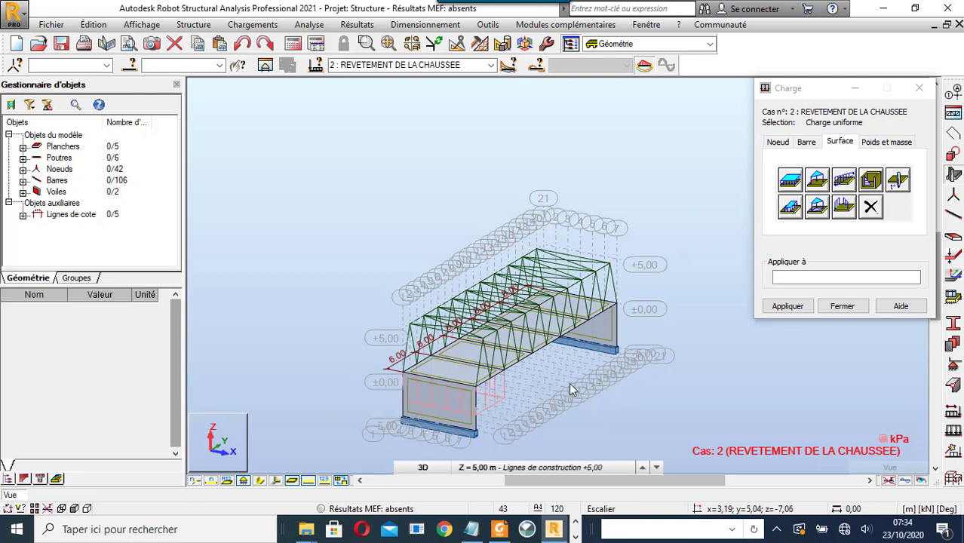
scroll(542, 339, up, 3)
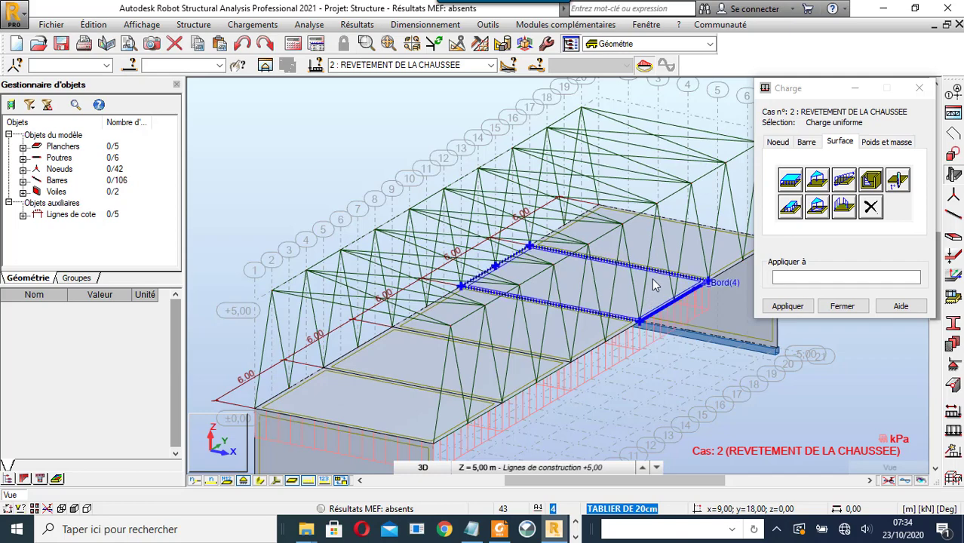
click(842, 306)
scroll(596, 366, down, 5)
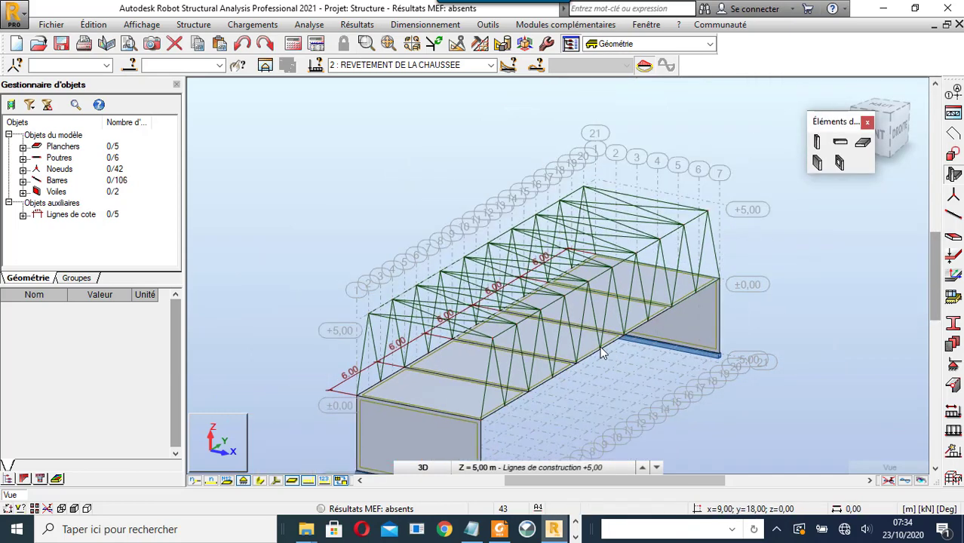
- Show load values and change the deck surface load PZ from 0,25 to -0,25 in the loads table
click(323, 481)
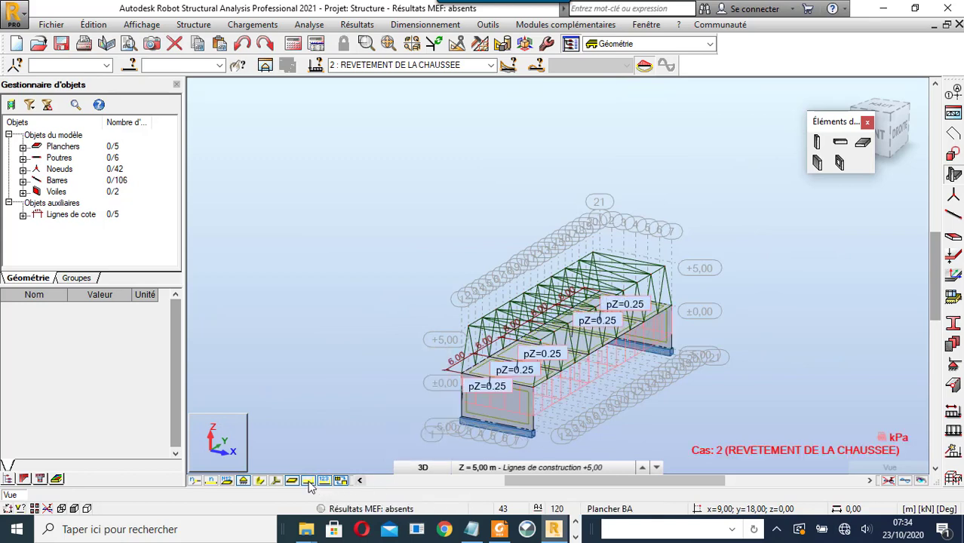
scroll(496, 391, up, 1)
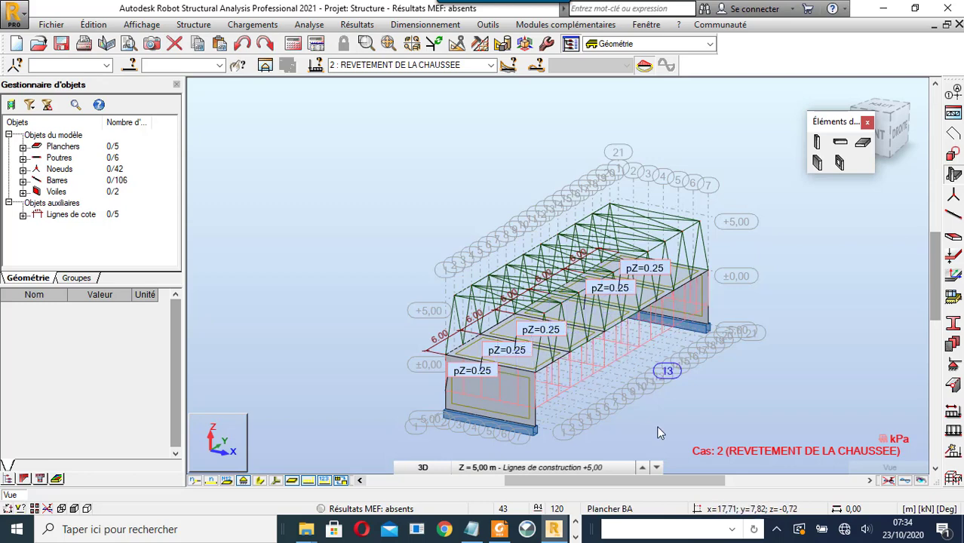
click(268, 25)
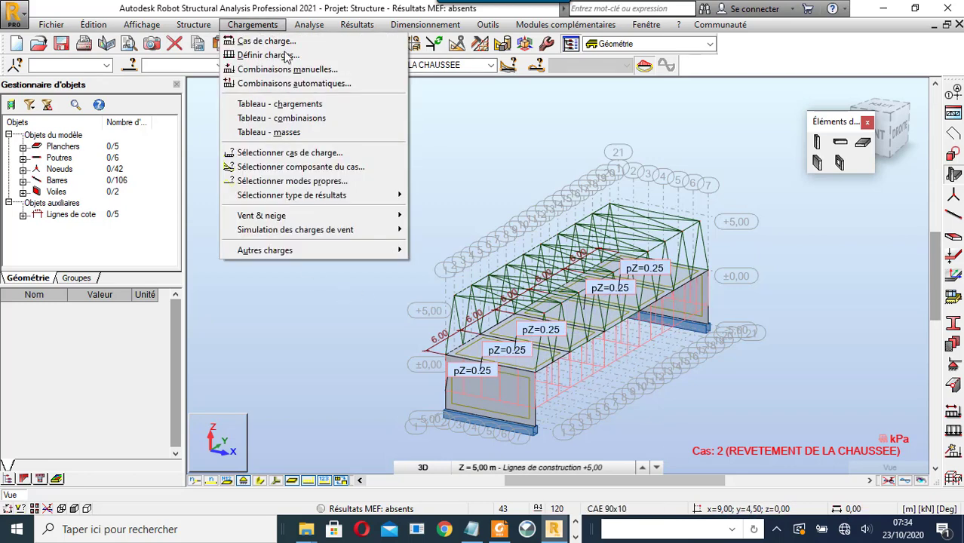
click(296, 105)
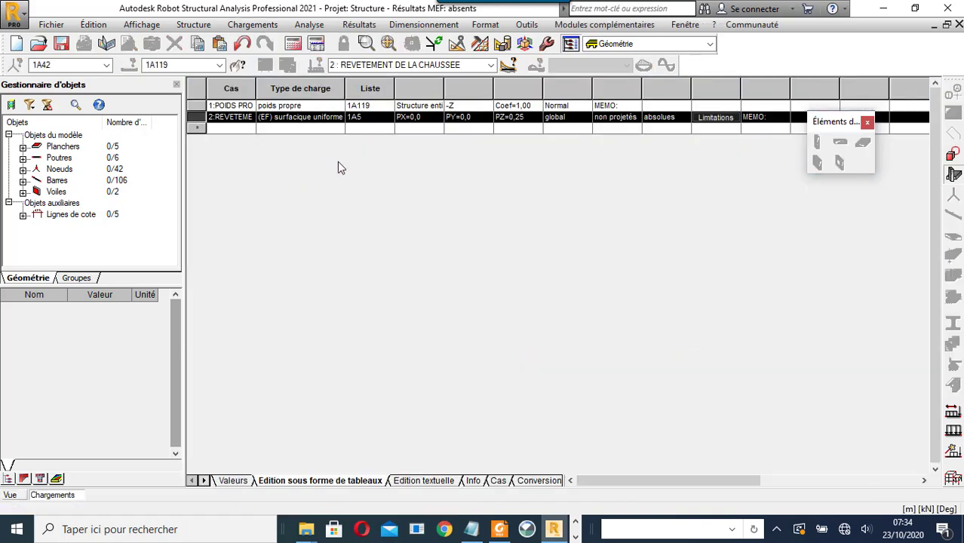
click(508, 120)
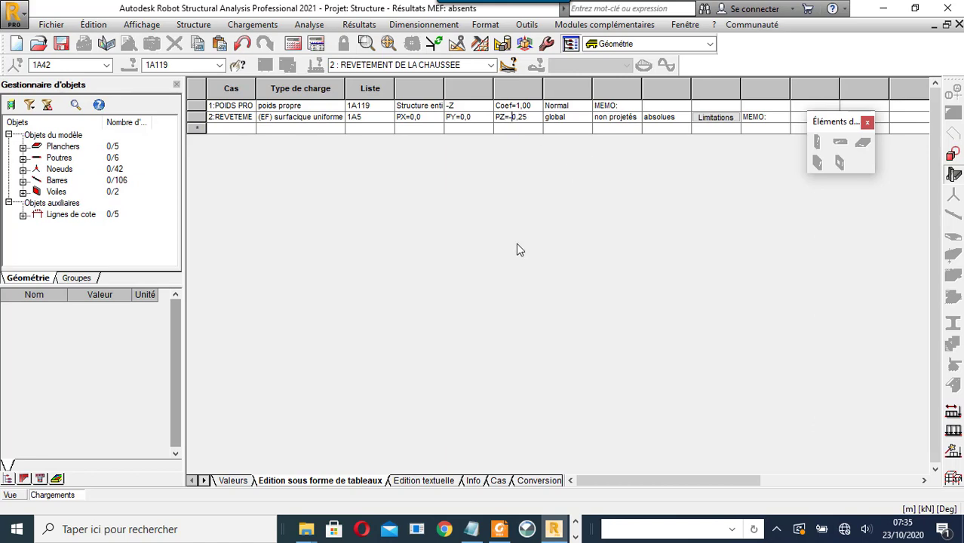
click(15, 495)
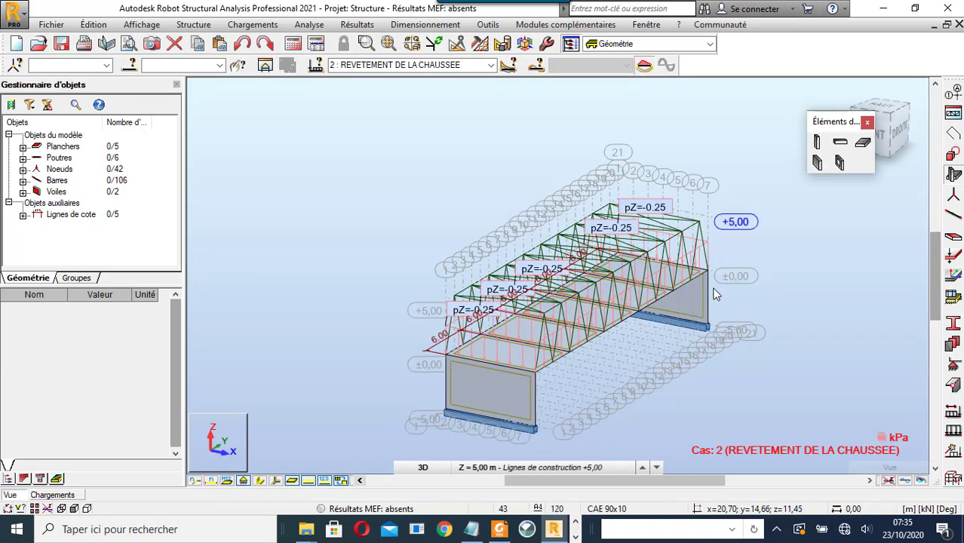
scroll(648, 358, up, 5)
scroll(548, 320, down, 3)
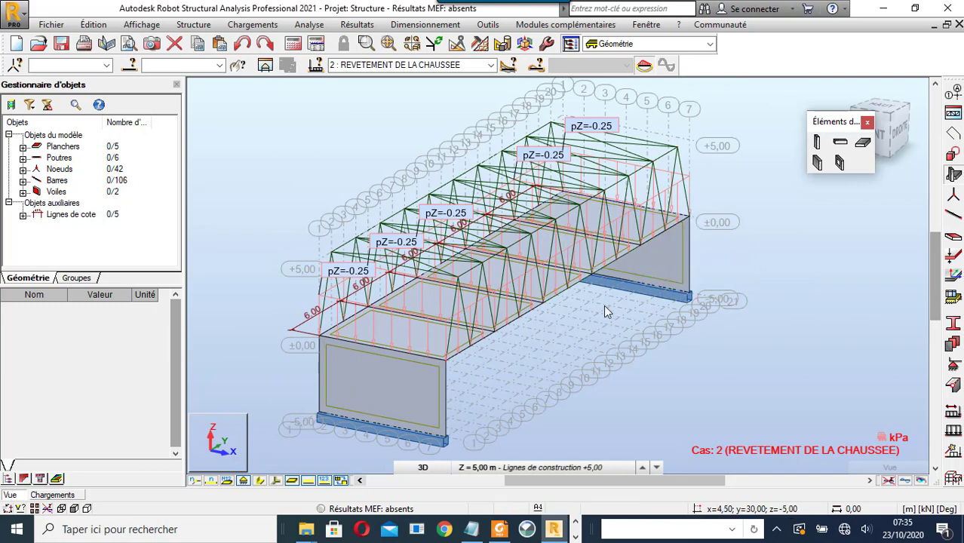
scroll(604, 305, down, 2)
click(492, 66)
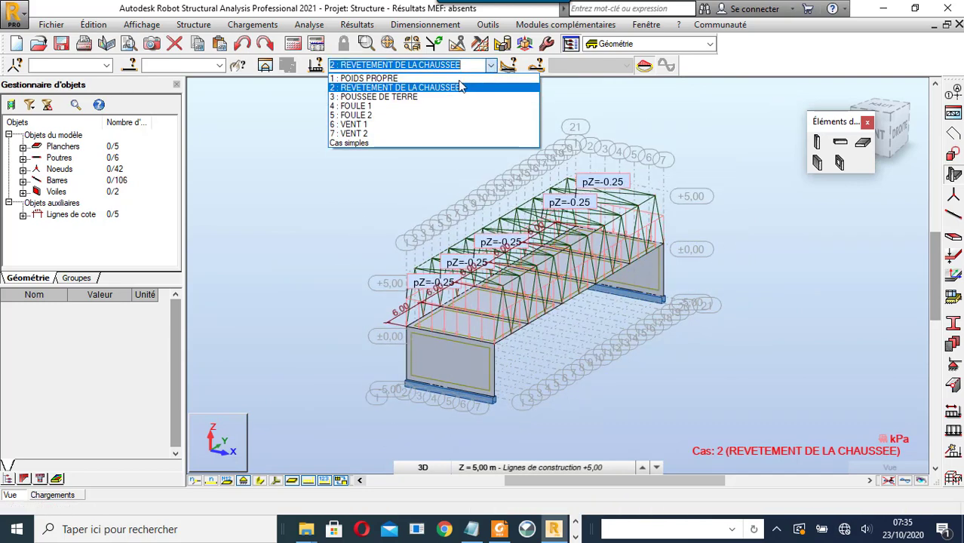
- Make case 3 POUSSEE DE TERRE current and open the Charges par sol soil load settings
click(443, 97)
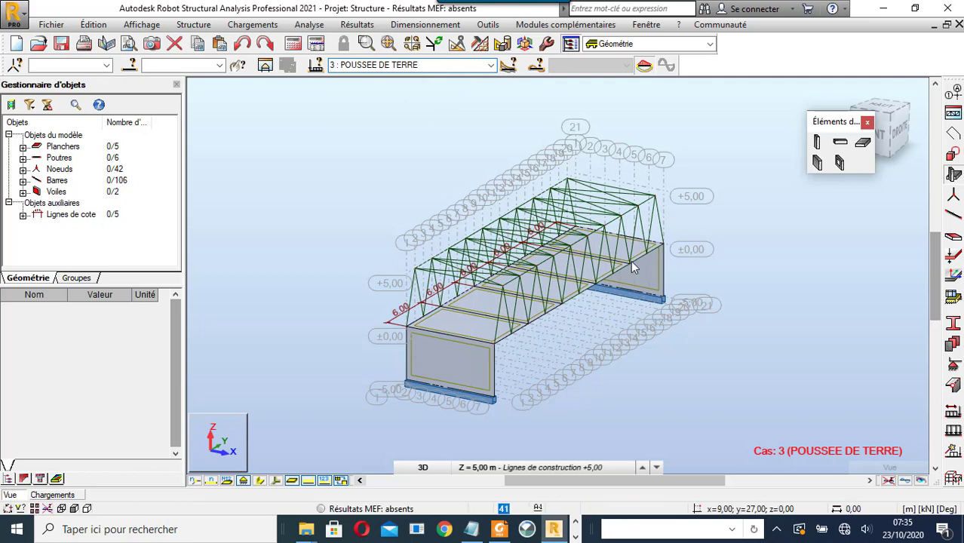
click(268, 27)
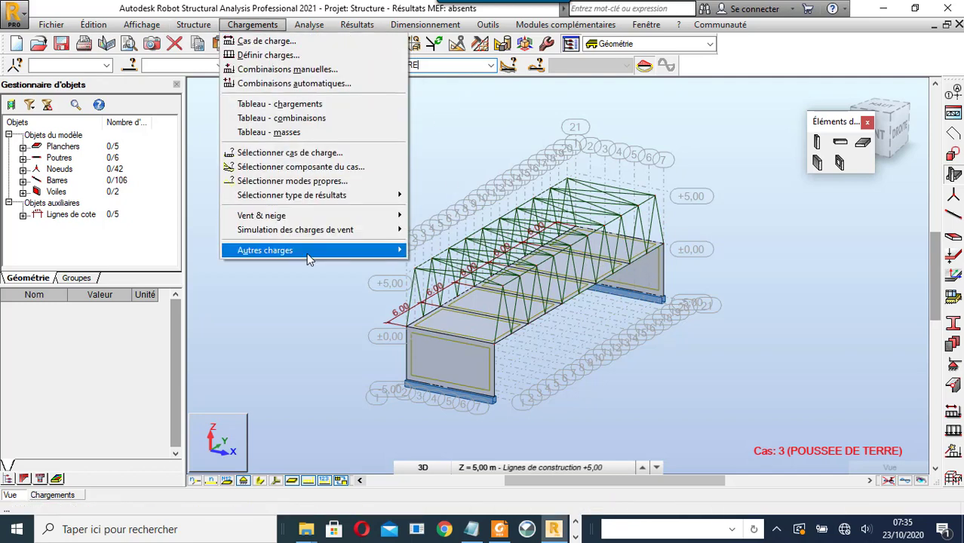
mouse_move(306, 253)
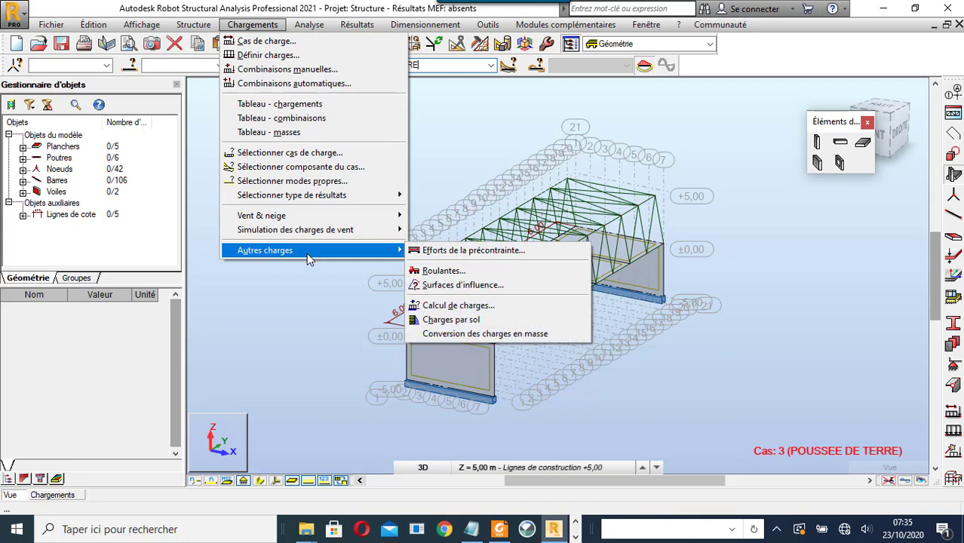
click(451, 320)
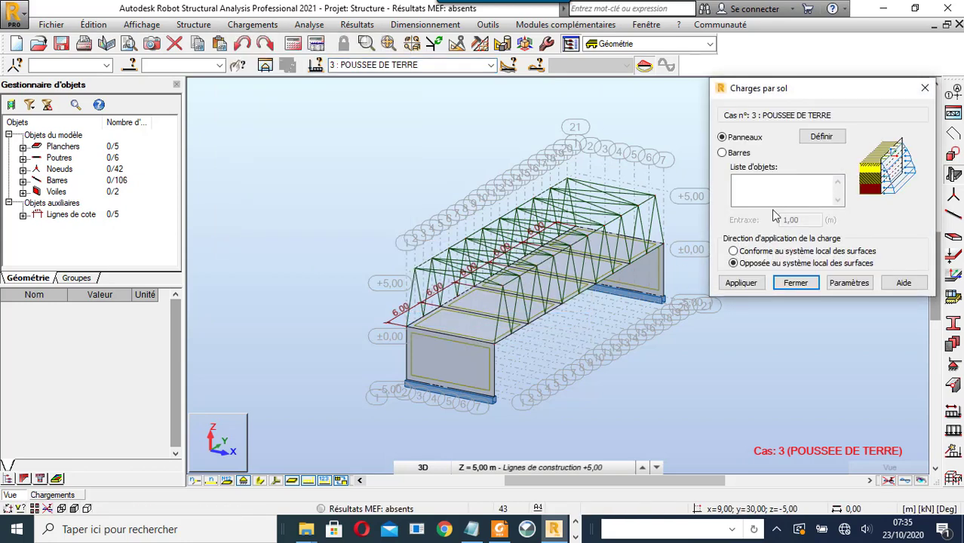
- Display panel local axis systems and rotate the view to face the far abutment
click(276, 483)
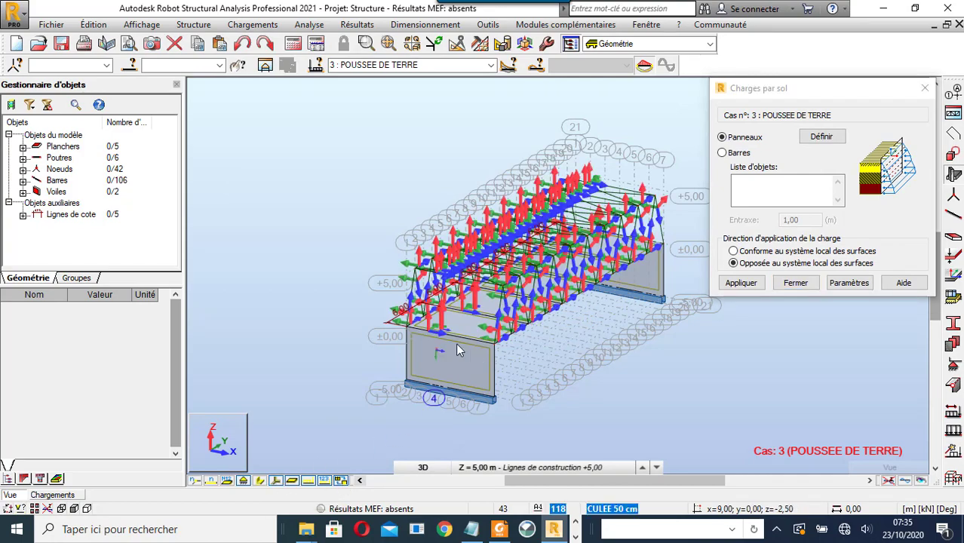
scroll(445, 381, up, 3)
scroll(453, 332, up, 2)
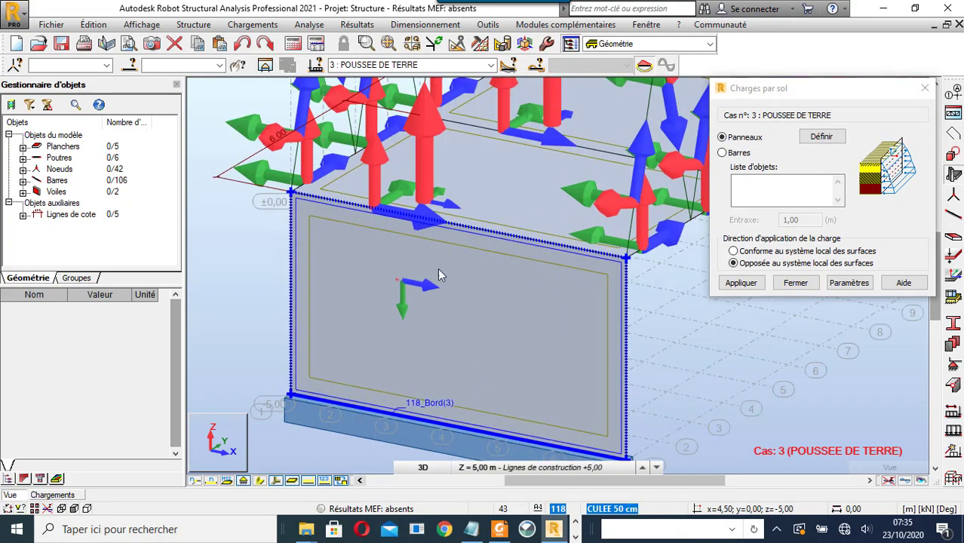
scroll(441, 273, down, 1)
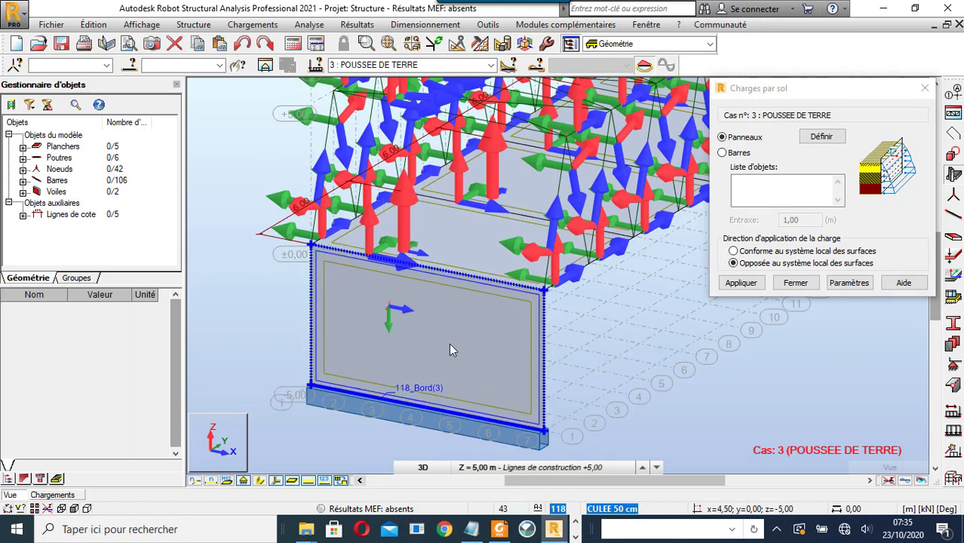
scroll(314, 353, down, 3)
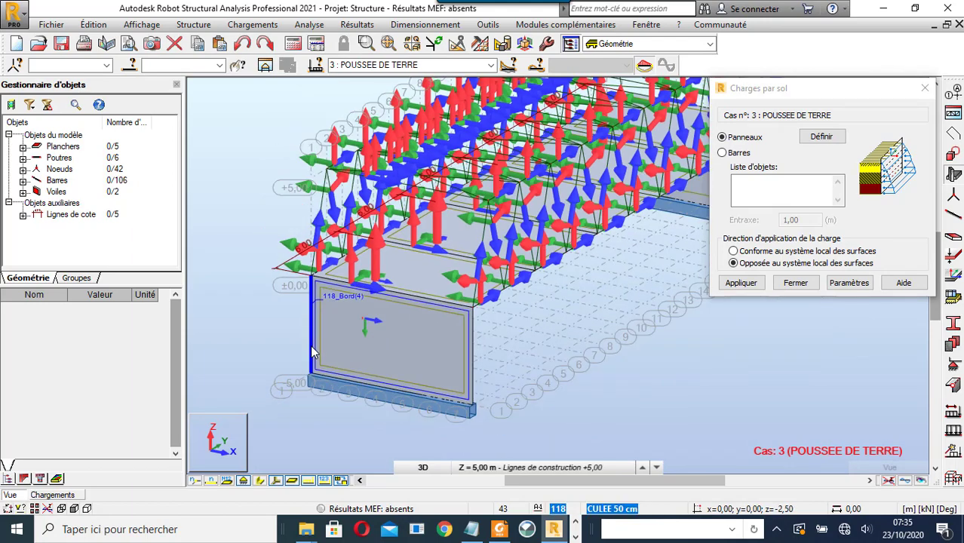
right_click(648, 192)
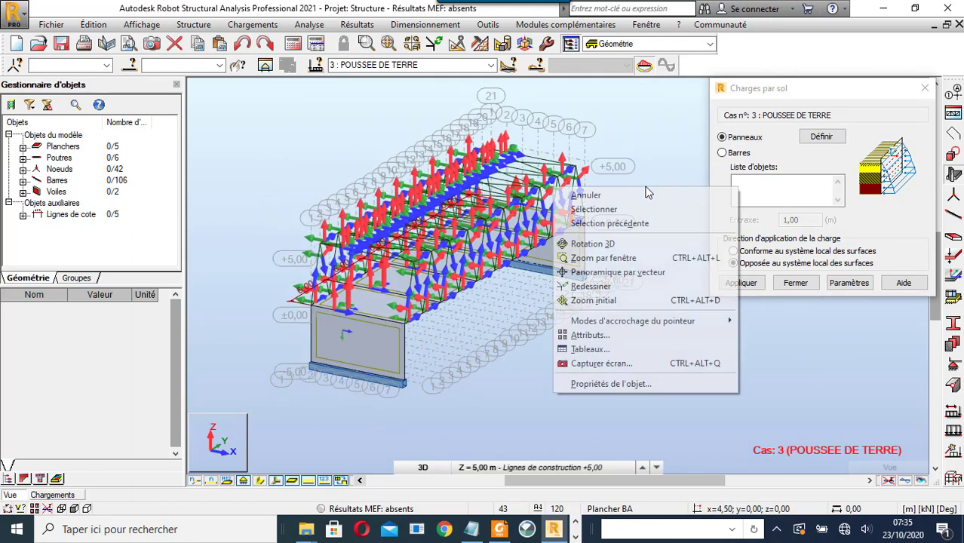
click(642, 244)
drag(641, 244, 537, 243)
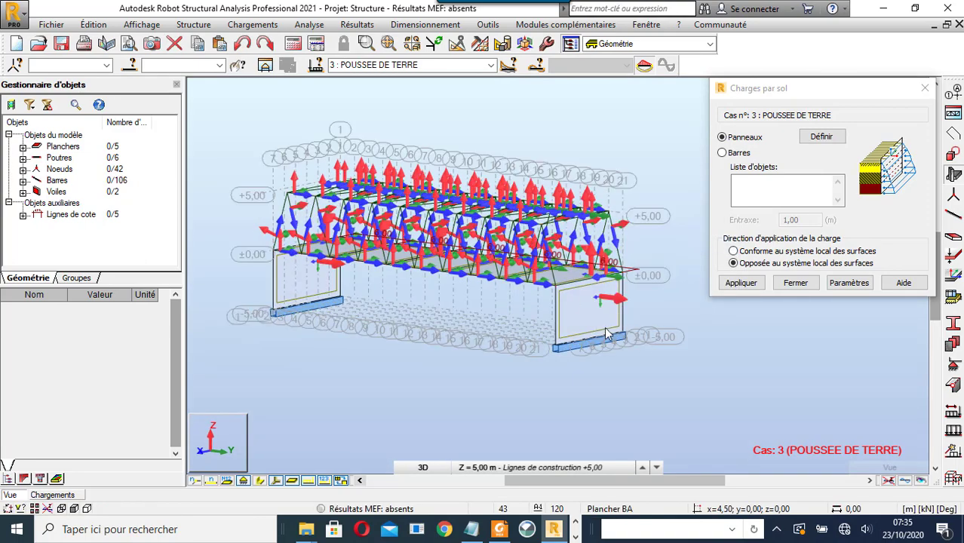
- Select the far abutment wall, panel 119
right_click(649, 169)
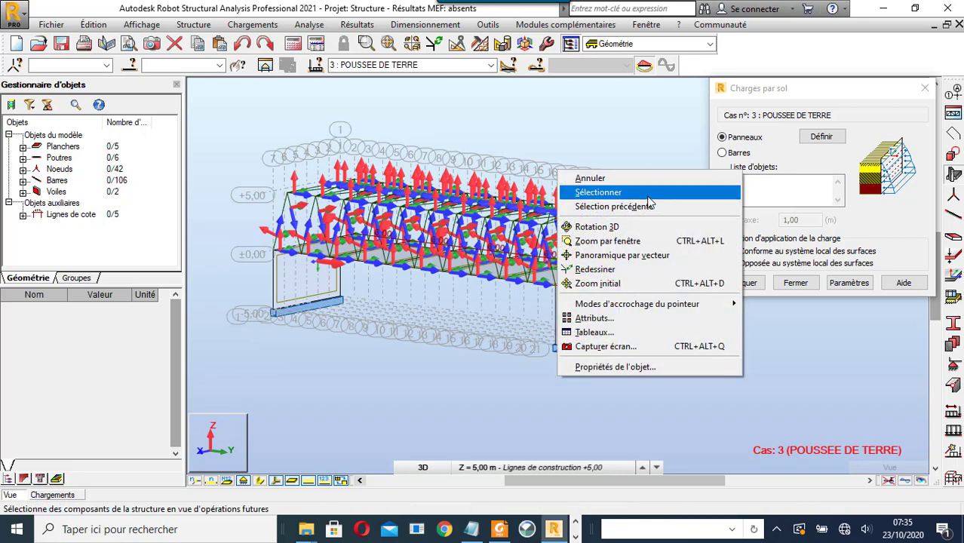
click(647, 195)
click(588, 309)
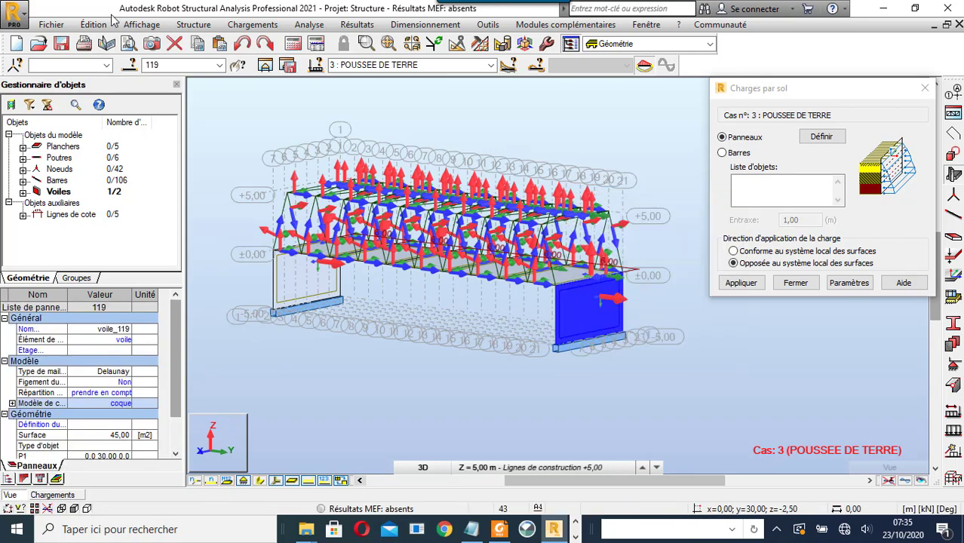
click(193, 25)
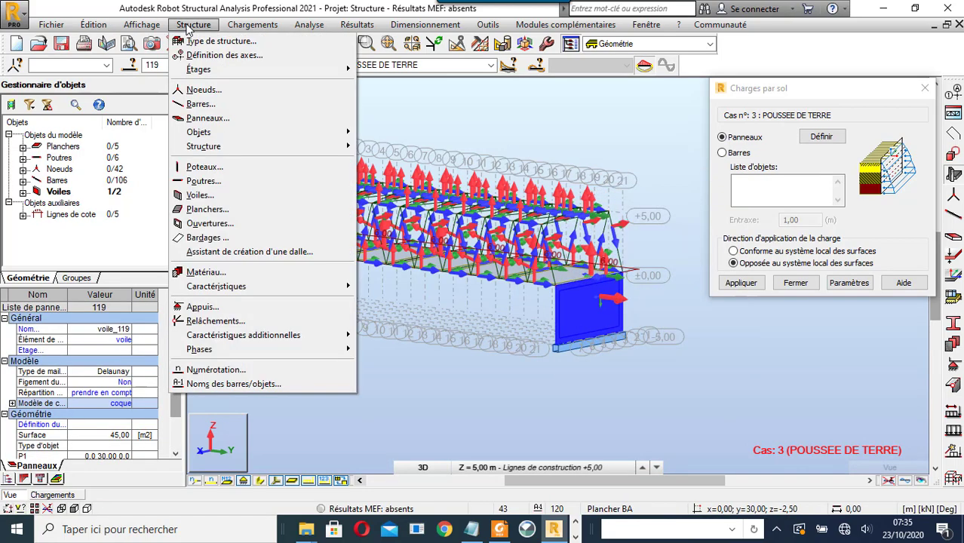
- Invert the local Z axis orientation of panel 119 and apply the change
mouse_move(223, 291)
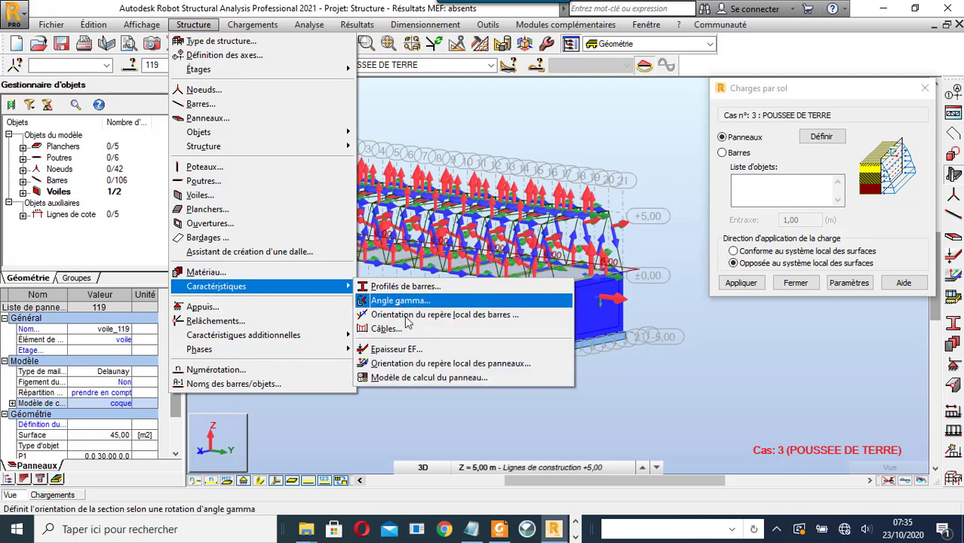
click(436, 363)
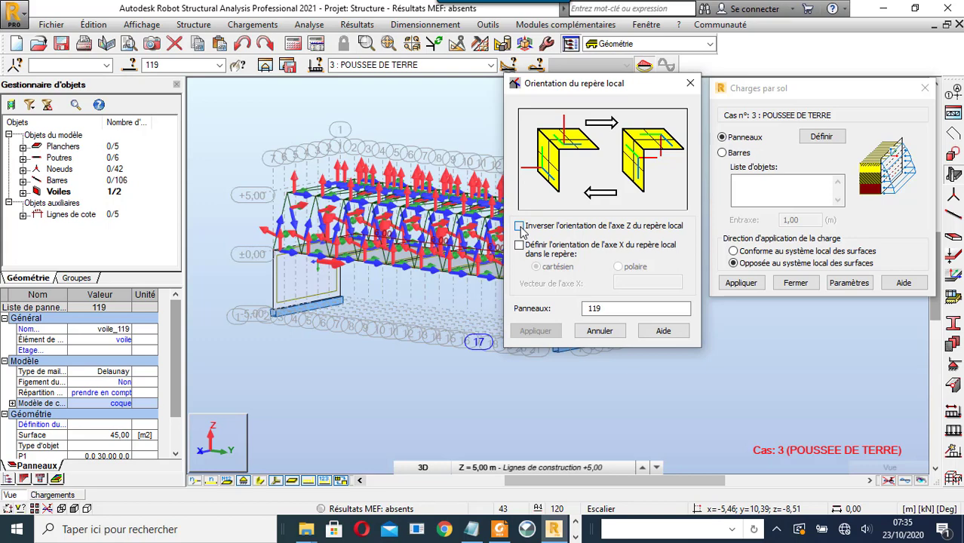
click(520, 227)
click(547, 333)
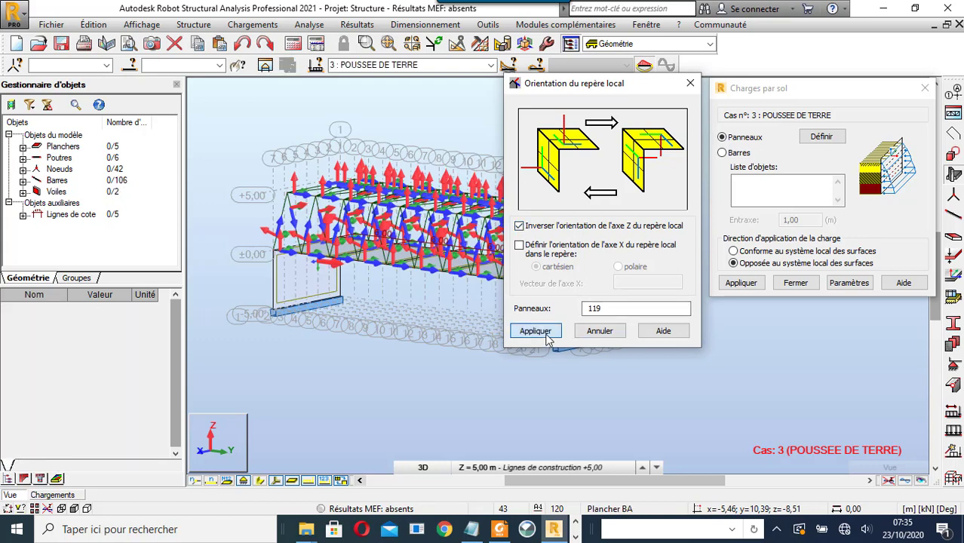
click(600, 331)
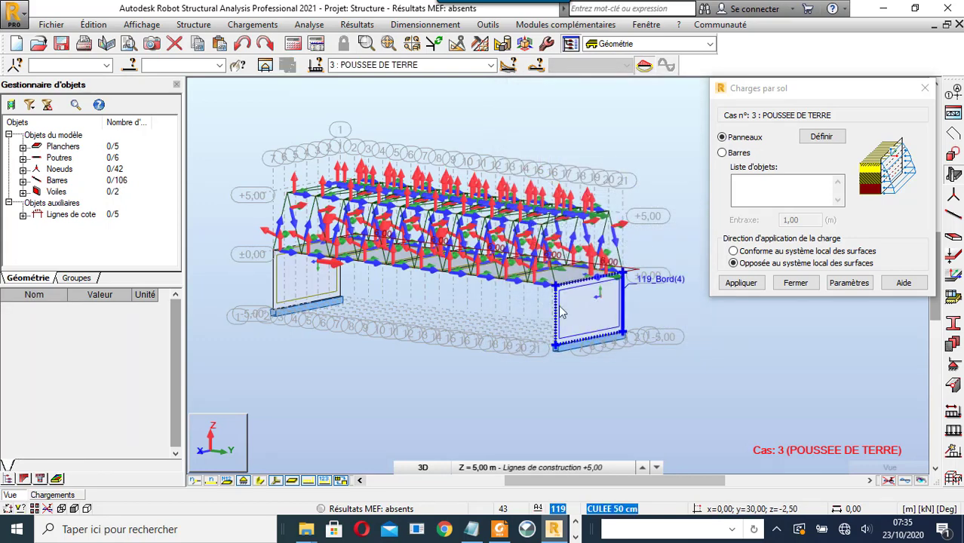
- Load panels 118 and 119 with soil pressure conforming to the surfaces' local system
click(792, 202)
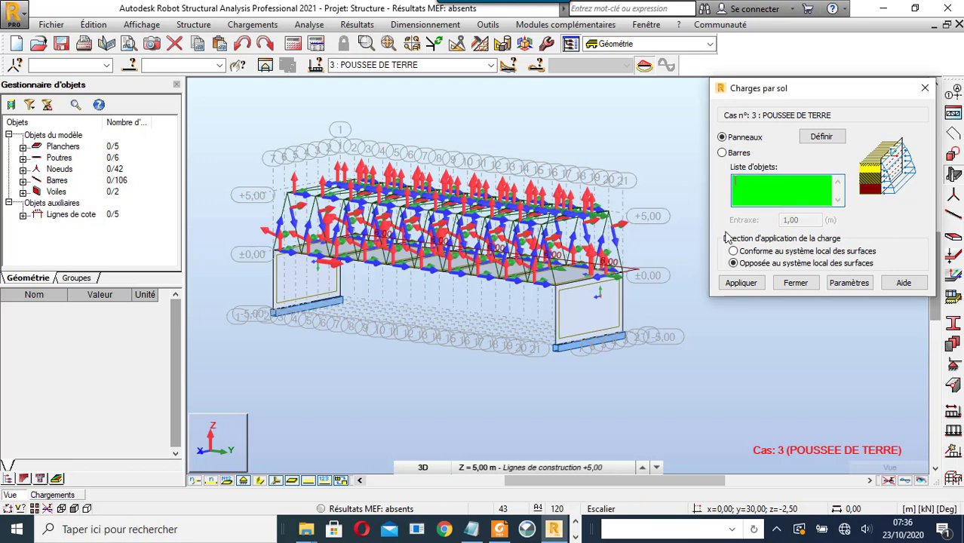
click(579, 320)
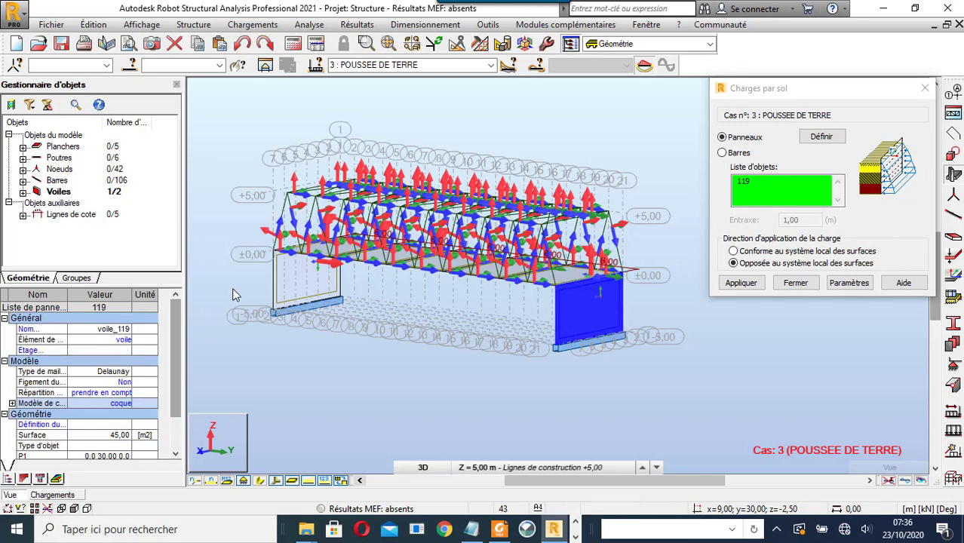
click(318, 291)
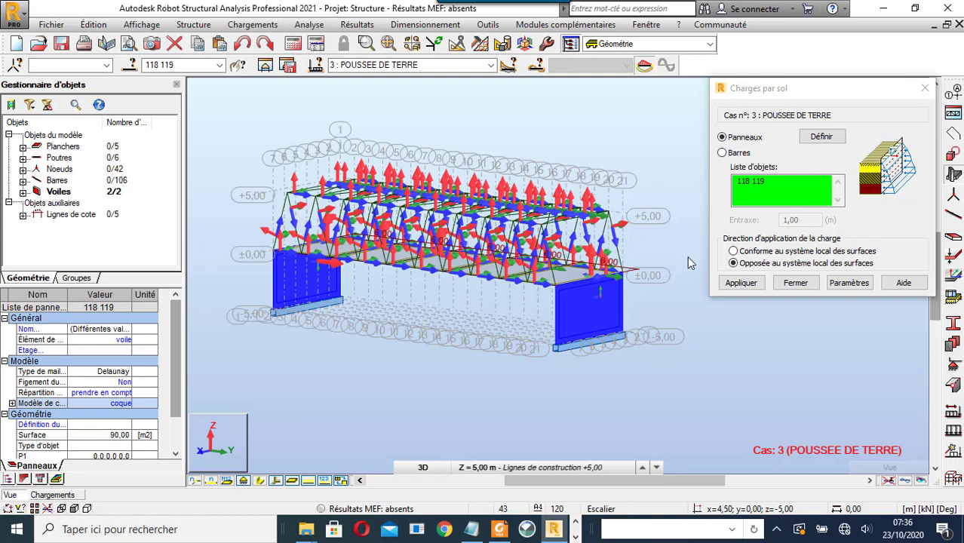
click(733, 251)
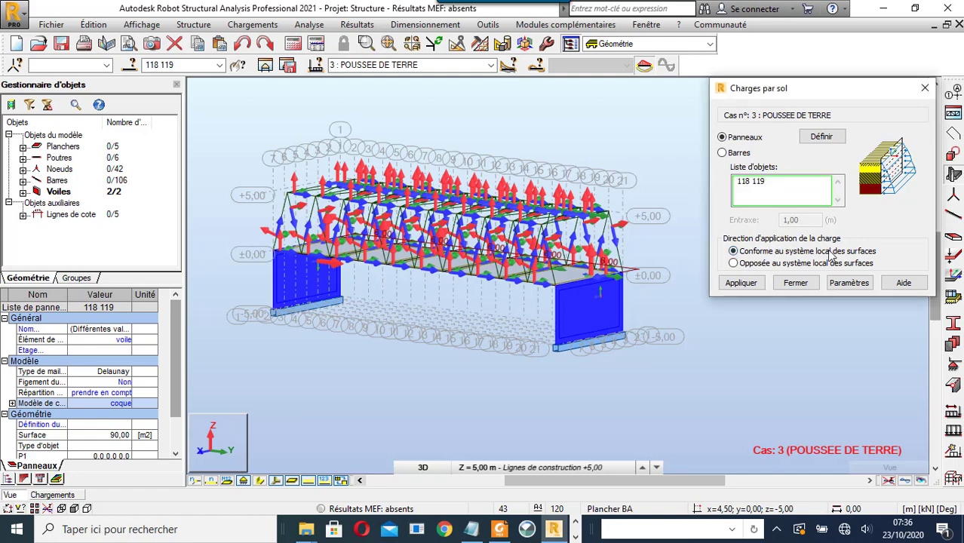
click(851, 284)
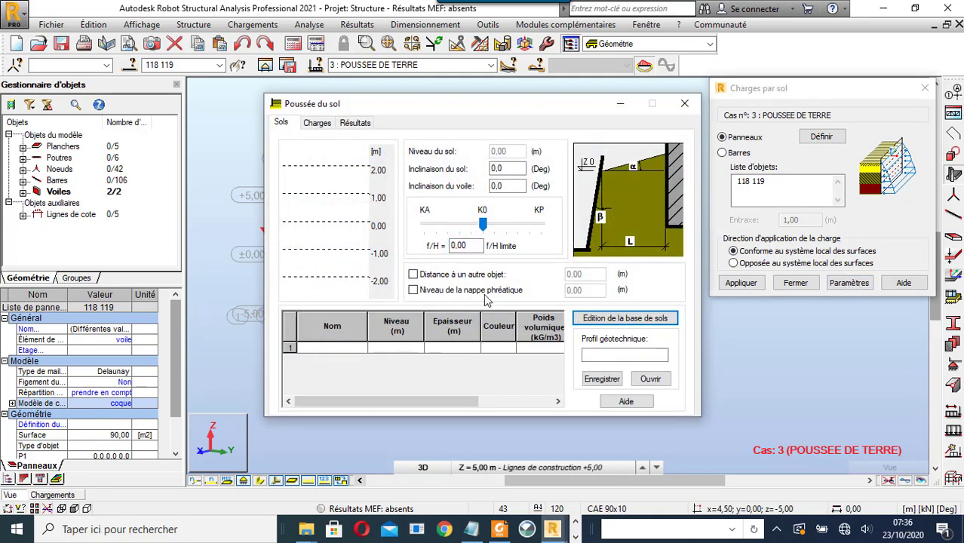
- Add an Argiles et limons soil layer at level 0,00 with active pressure KA (f/H -1,00)
click(360, 351)
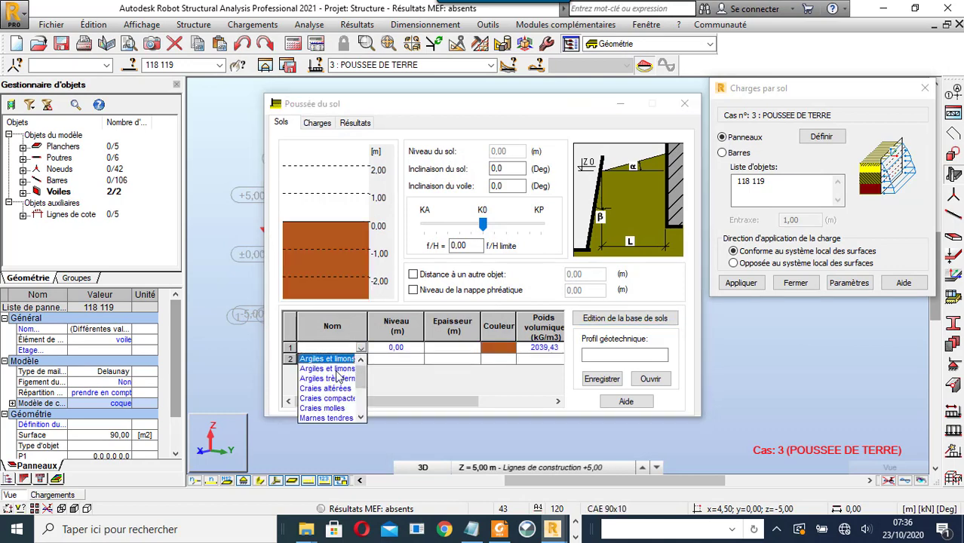
click(337, 369)
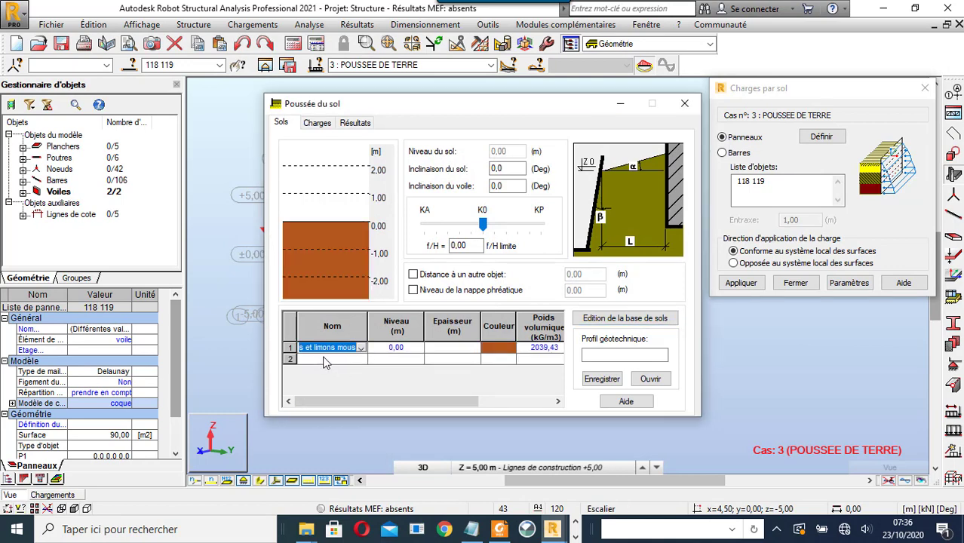
click(361, 348)
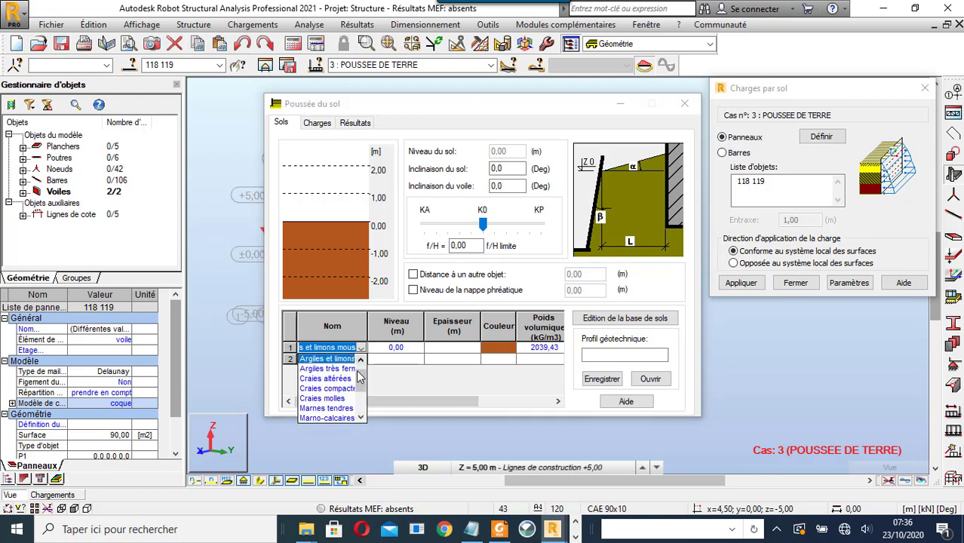
drag(360, 373, 360, 369)
click(343, 369)
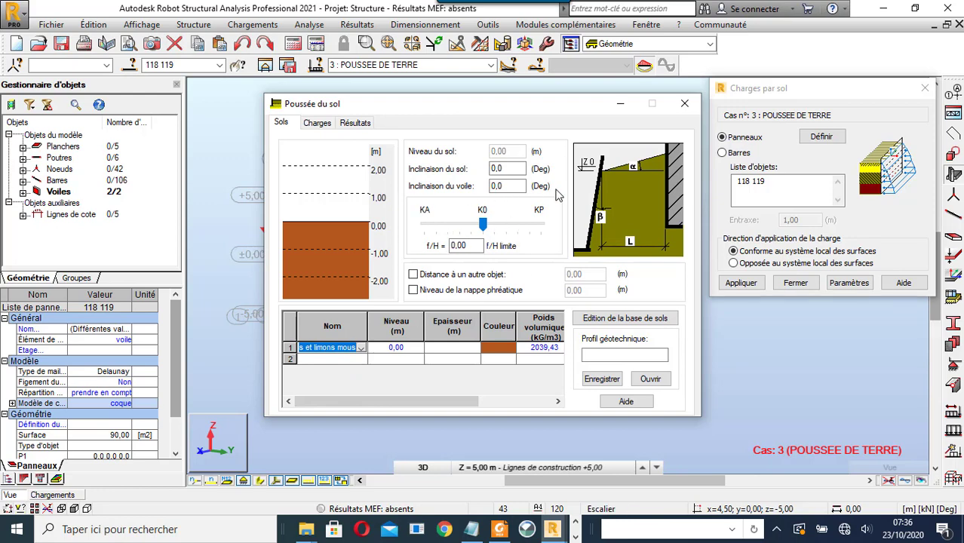
drag(483, 225, 422, 245)
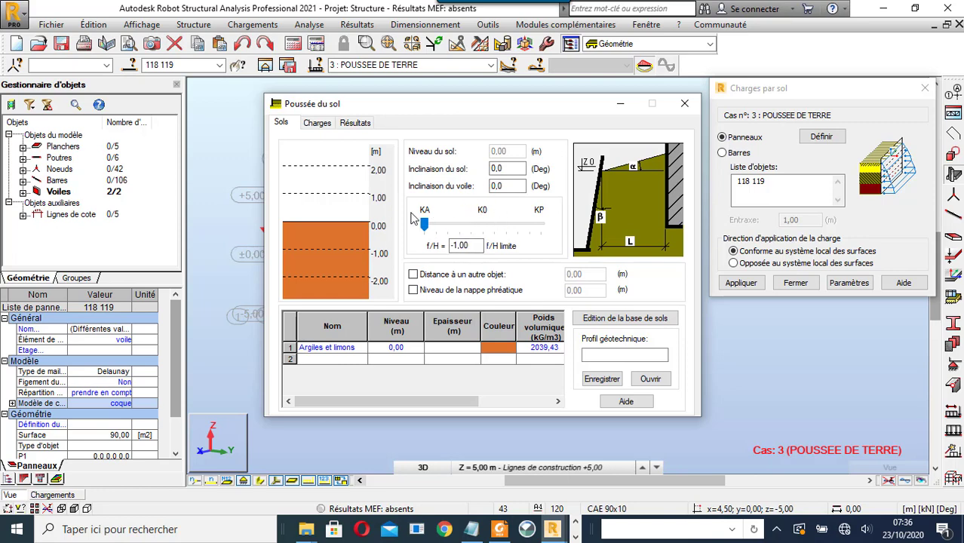
click(318, 123)
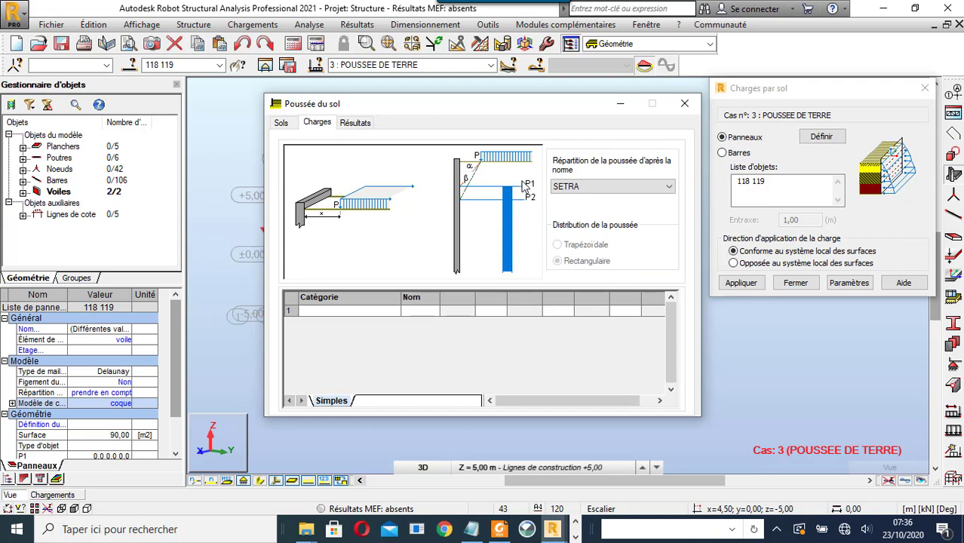
- Add a uniform surcharge in row 1 of the Charges table
click(388, 314)
click(393, 311)
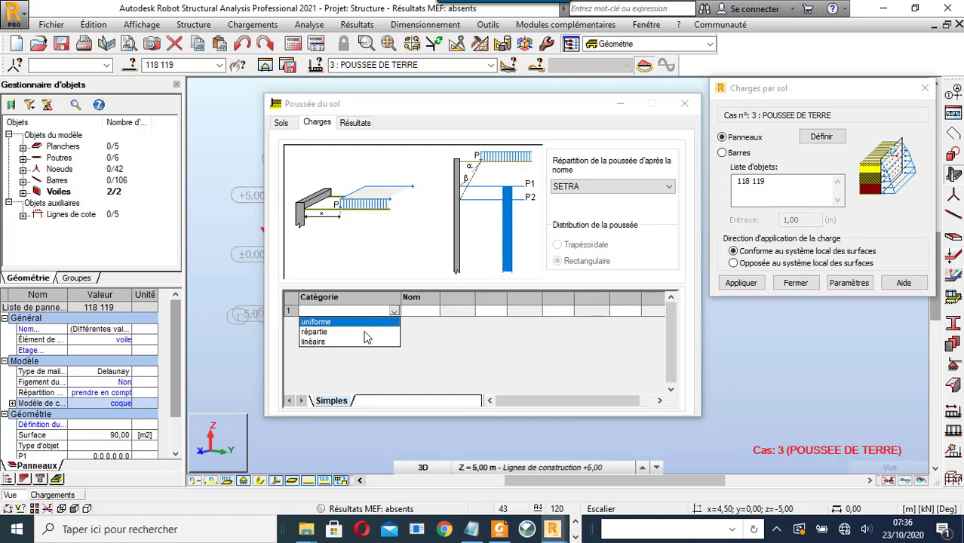
click(370, 323)
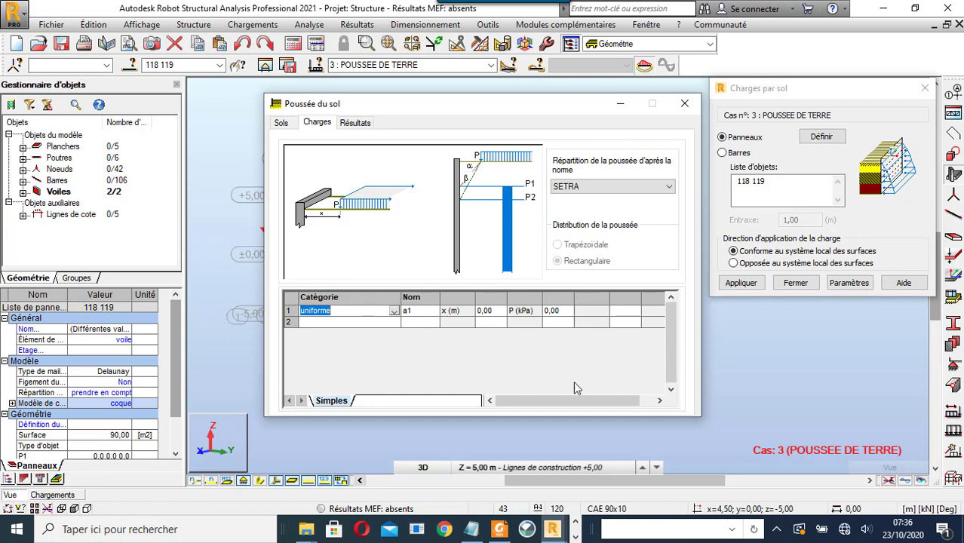
click(581, 537)
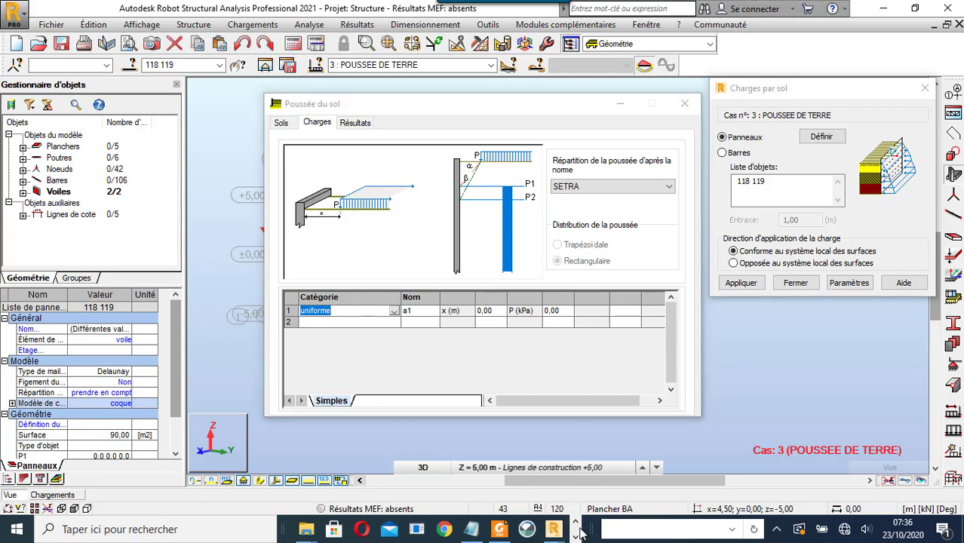
click(576, 537)
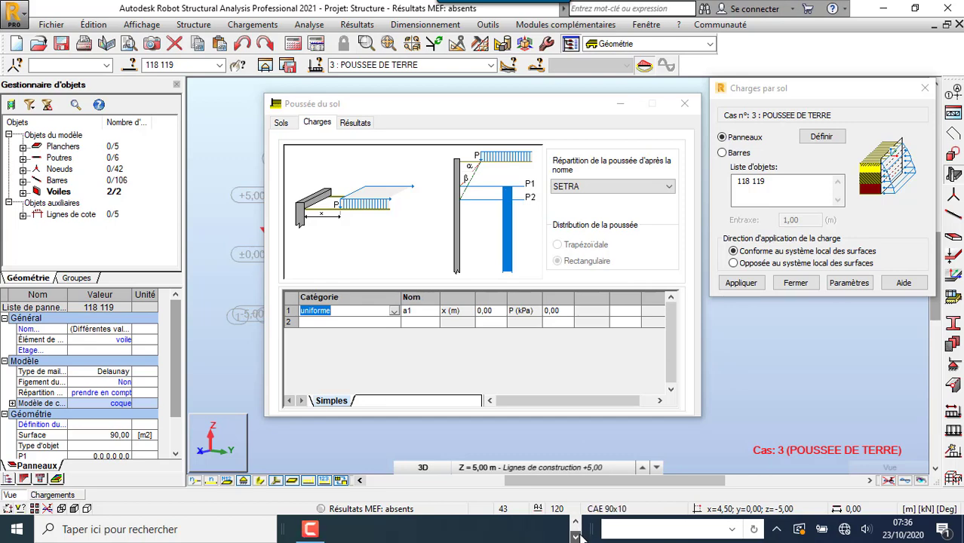
click(309, 529)
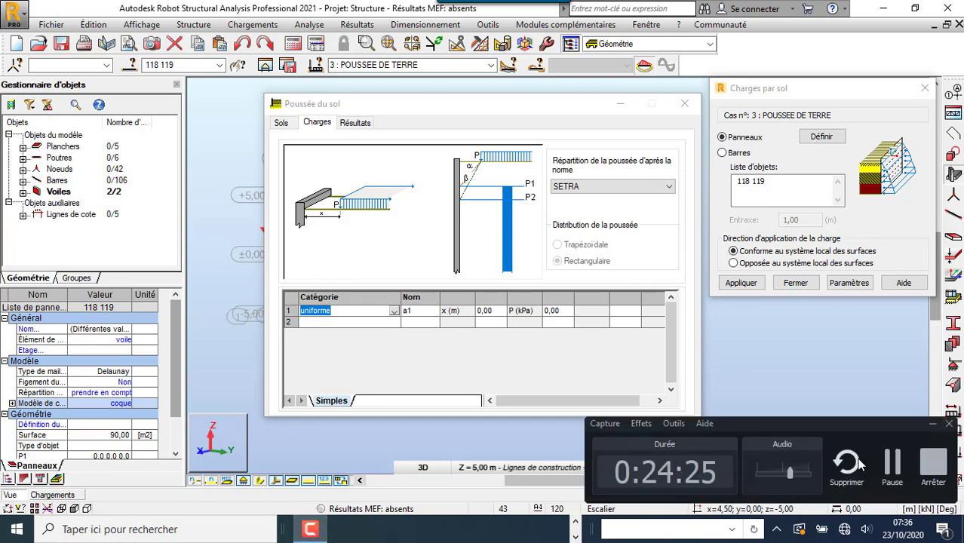
click(903, 470)
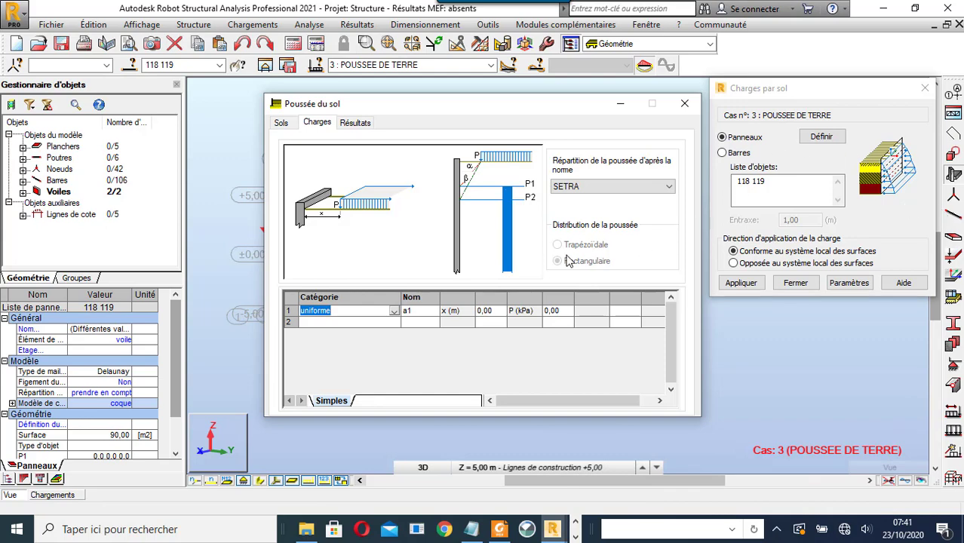
- Change surcharge a1 to a linear load of q = 10 kN/m and view the pressure results
click(394, 312)
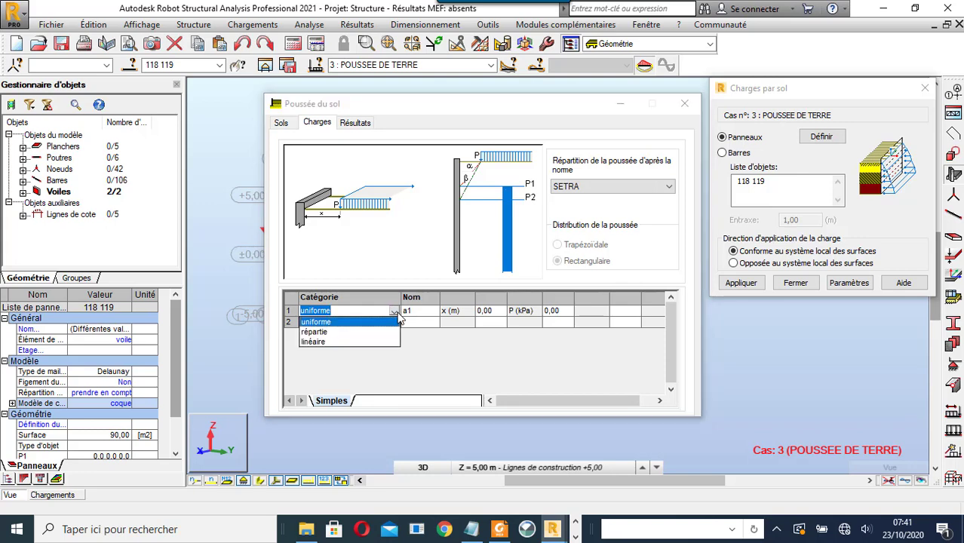
click(314, 341)
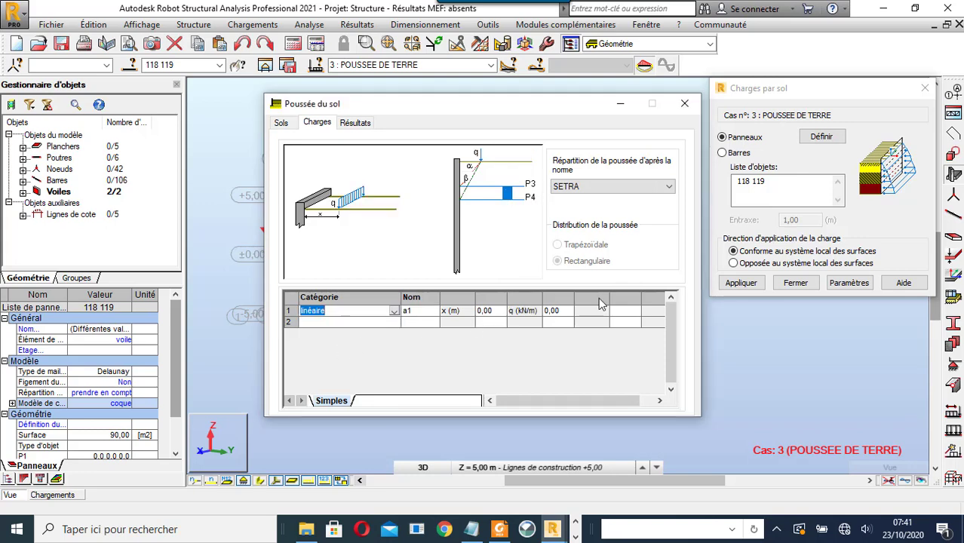
click(557, 315)
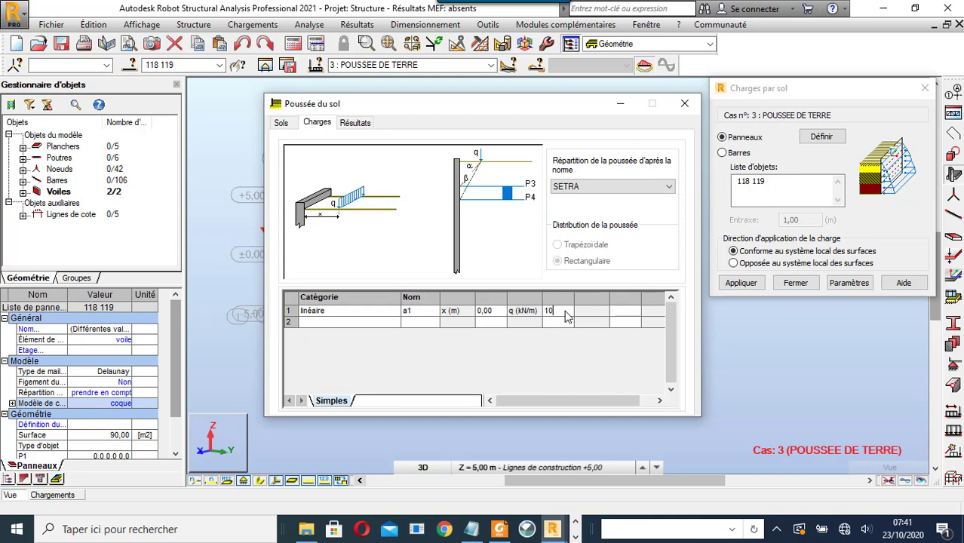
text(10)
click(491, 312)
click(357, 123)
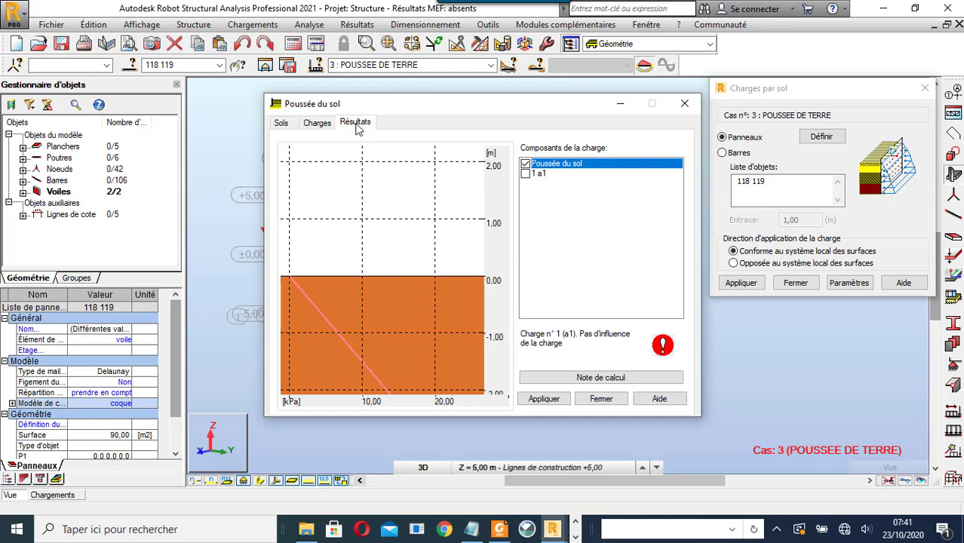
- Move surcharge a1 to start at x = 1,00 m
click(320, 127)
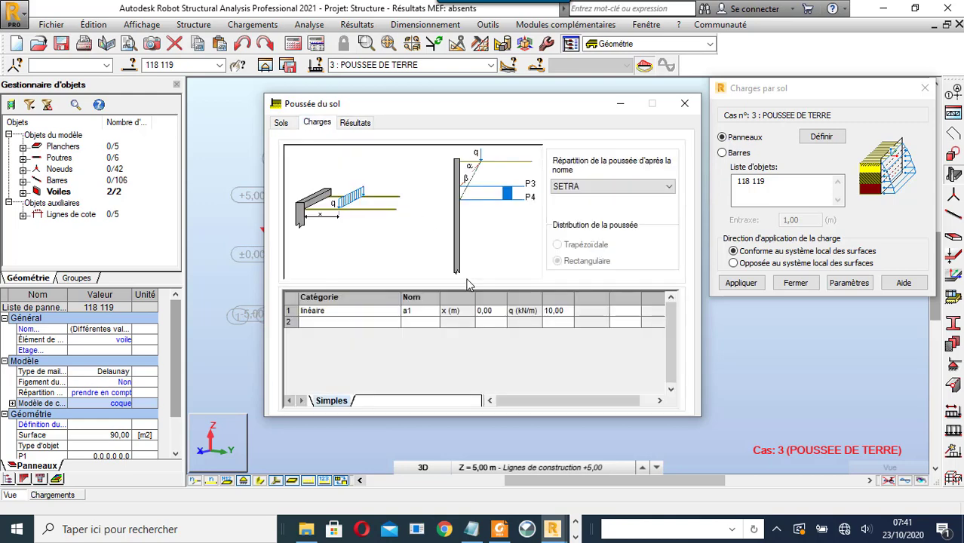
click(500, 315)
click(500, 316)
click(358, 123)
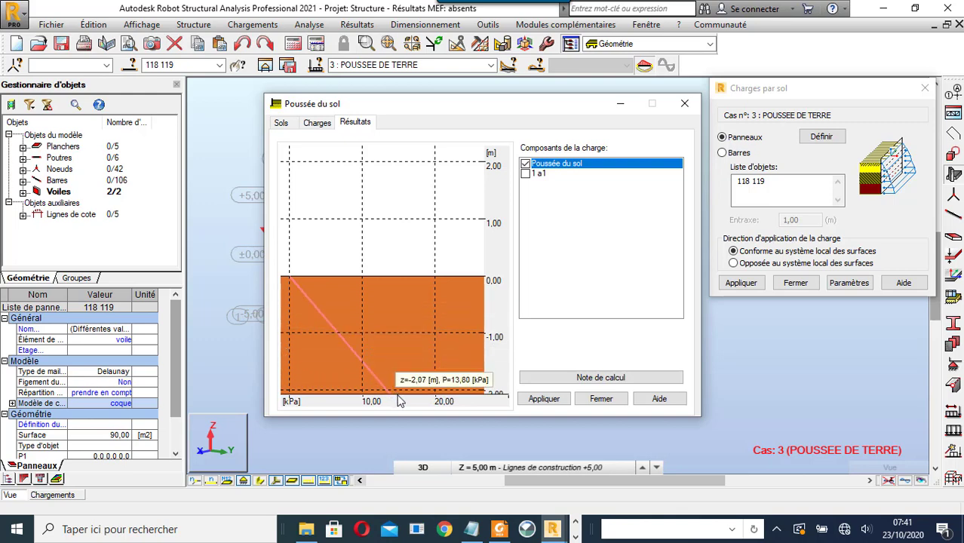
- Include load a1 in the pressure diagram and apply the Poussée du sol settings
click(526, 175)
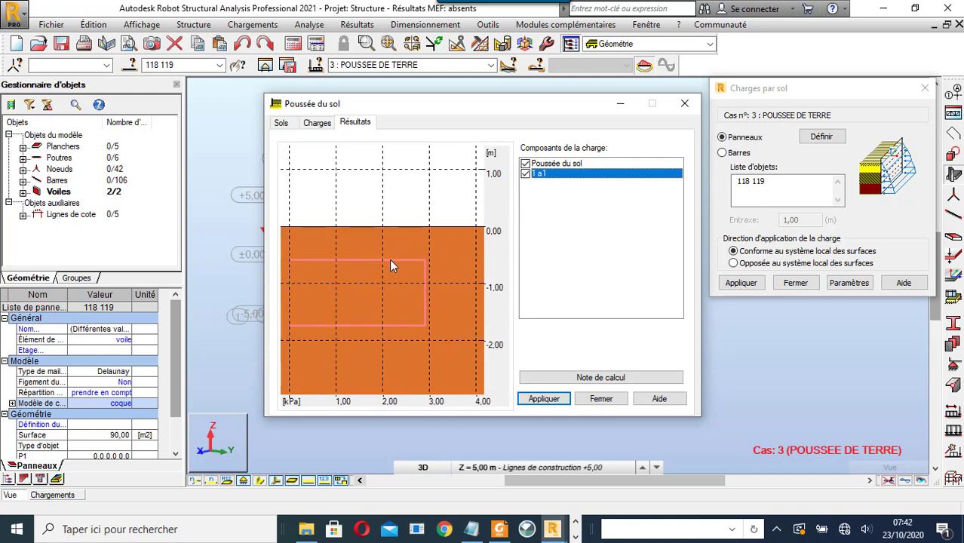
mouse_move(392, 266)
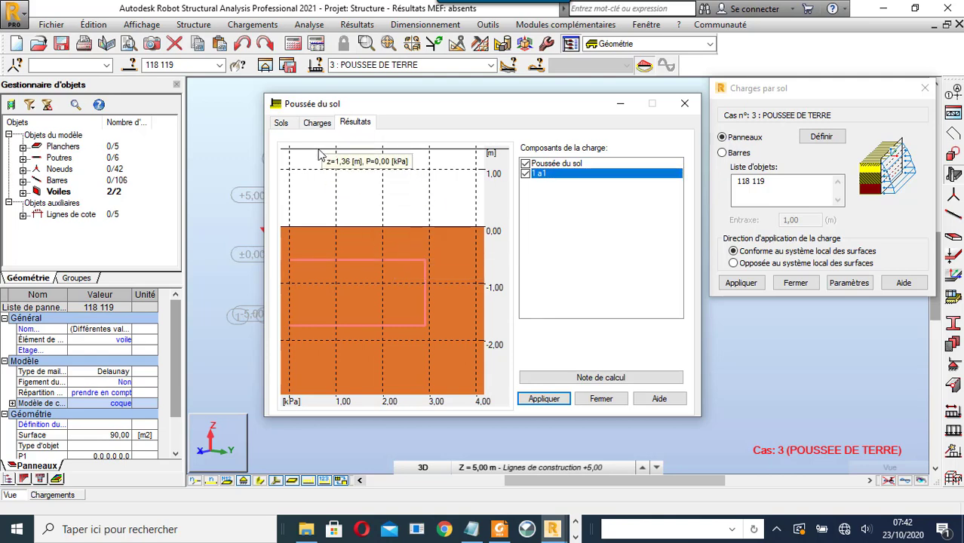
click(318, 123)
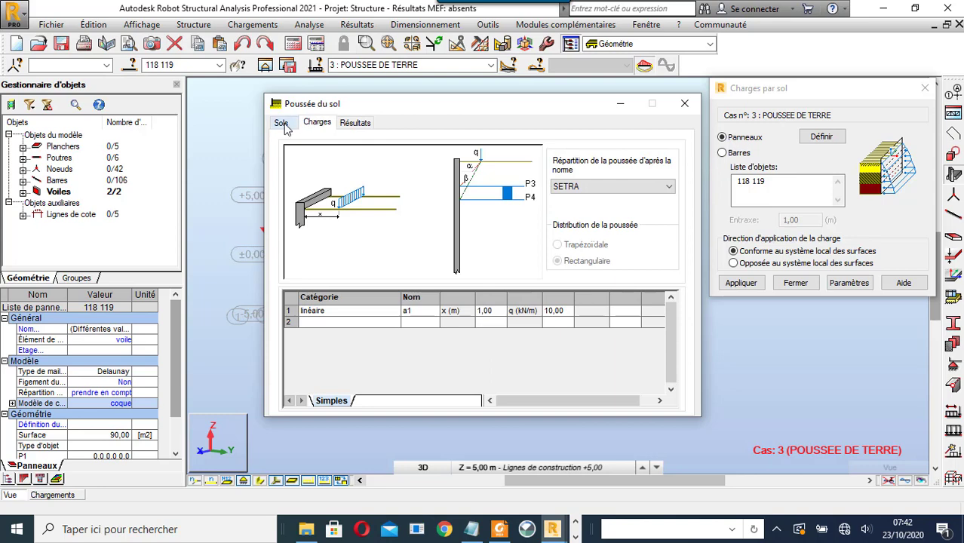
click(281, 125)
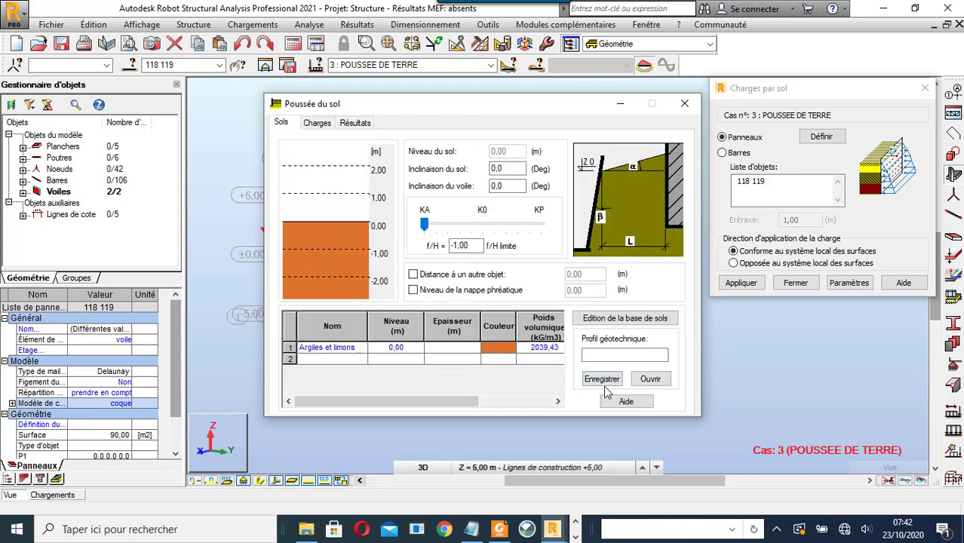
click(367, 124)
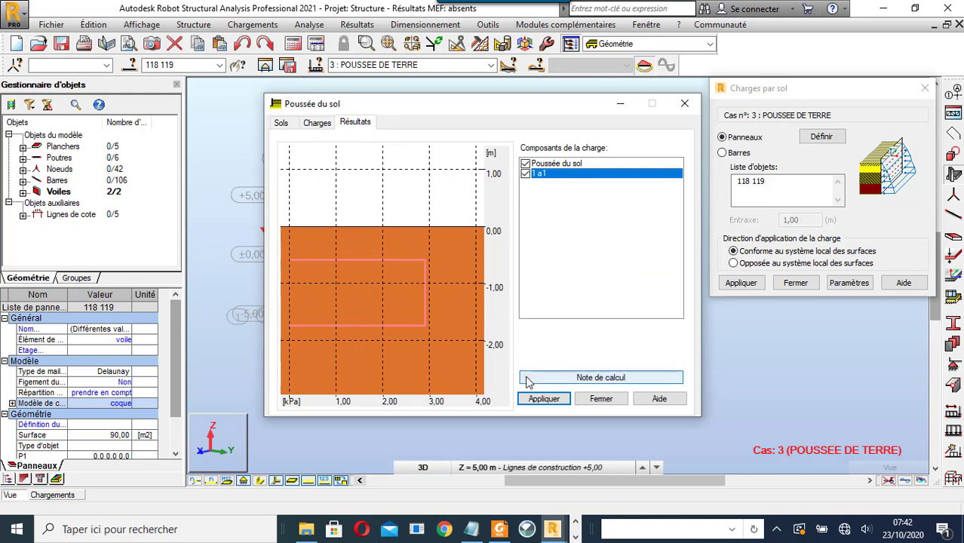
click(555, 398)
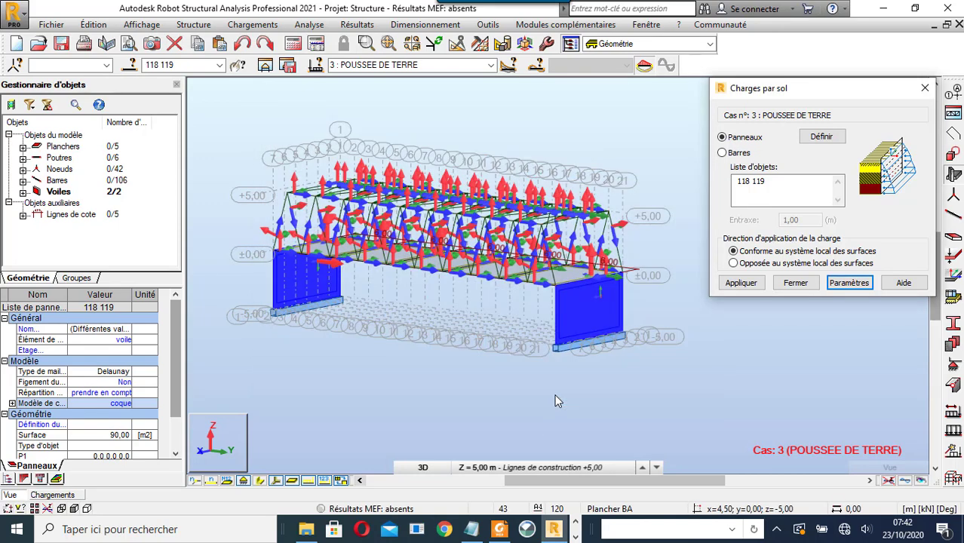
- Apply the soil load to walls 118 and 119, close the dialog, deselect, and hide load arrows
click(743, 284)
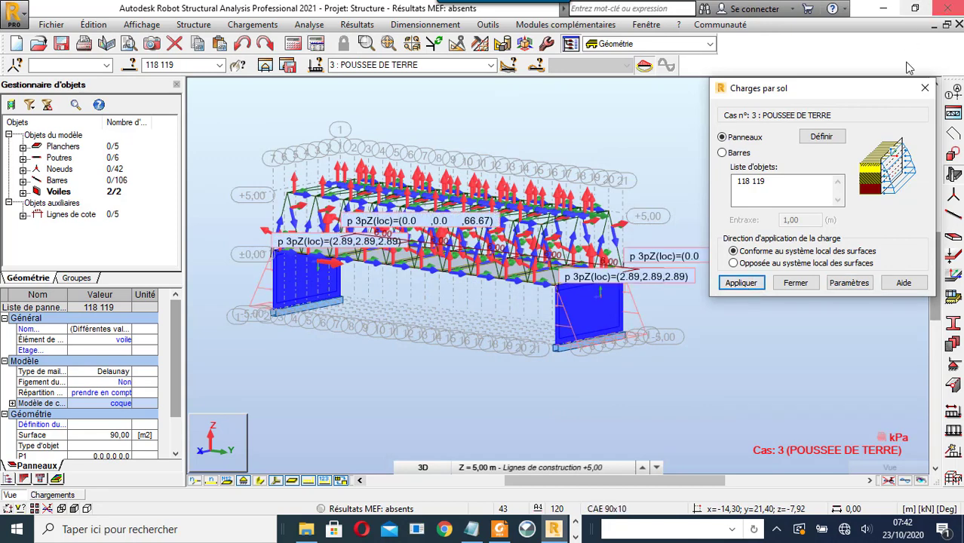
click(926, 88)
click(692, 117)
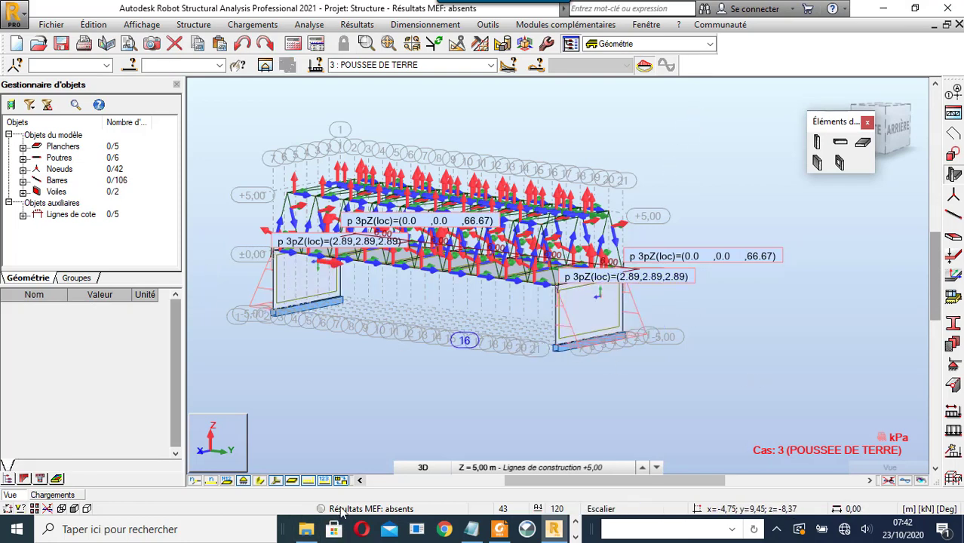
click(275, 482)
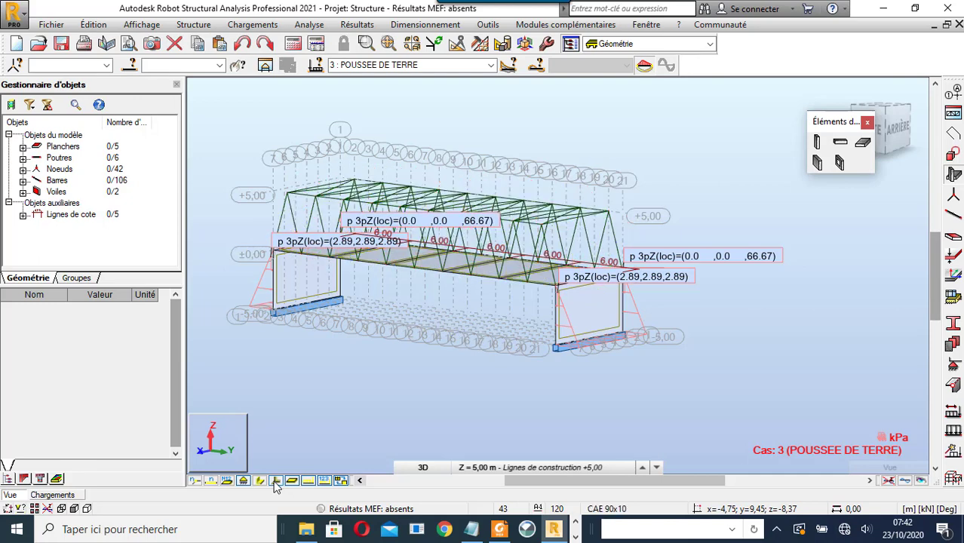
click(488, 65)
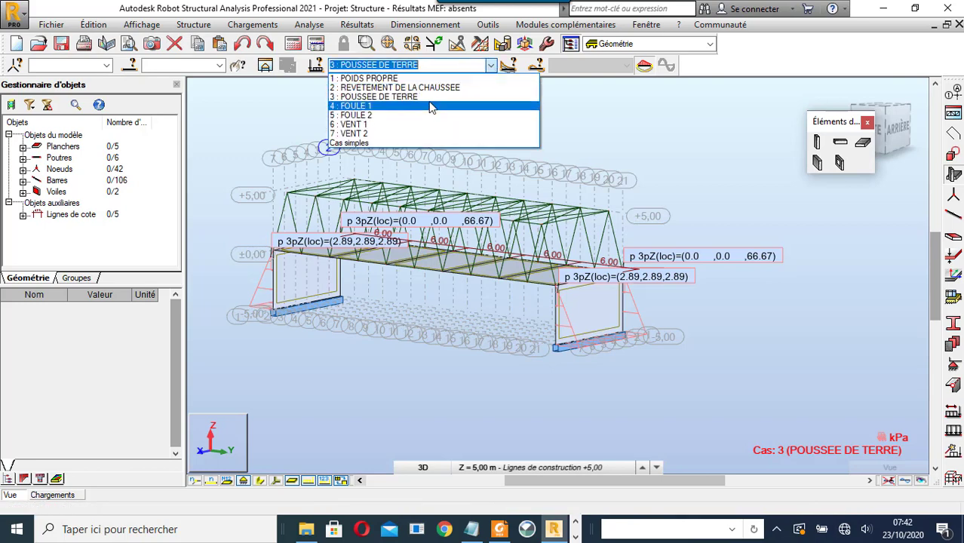
- Make 4 : FOULE 1 the current load case and show the Base level in XY plan
click(430, 106)
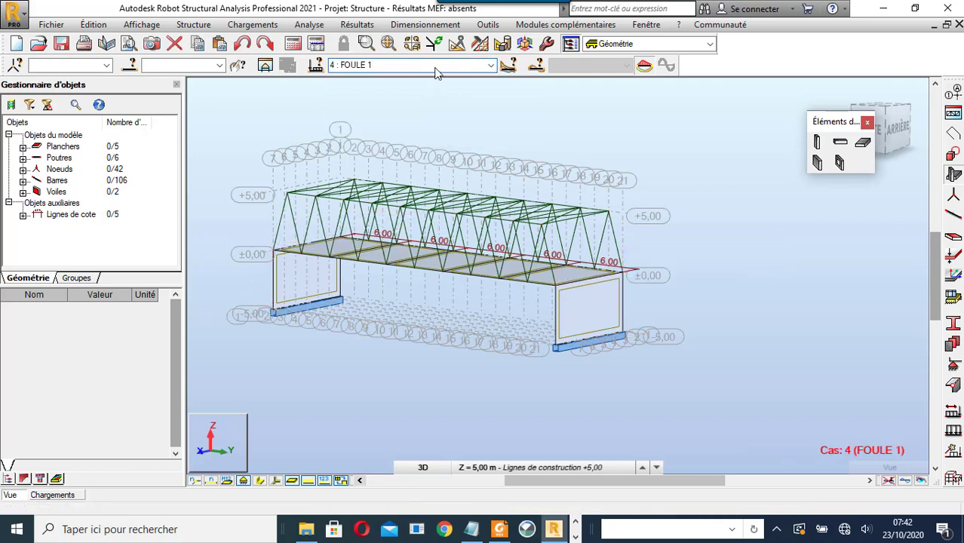
click(421, 468)
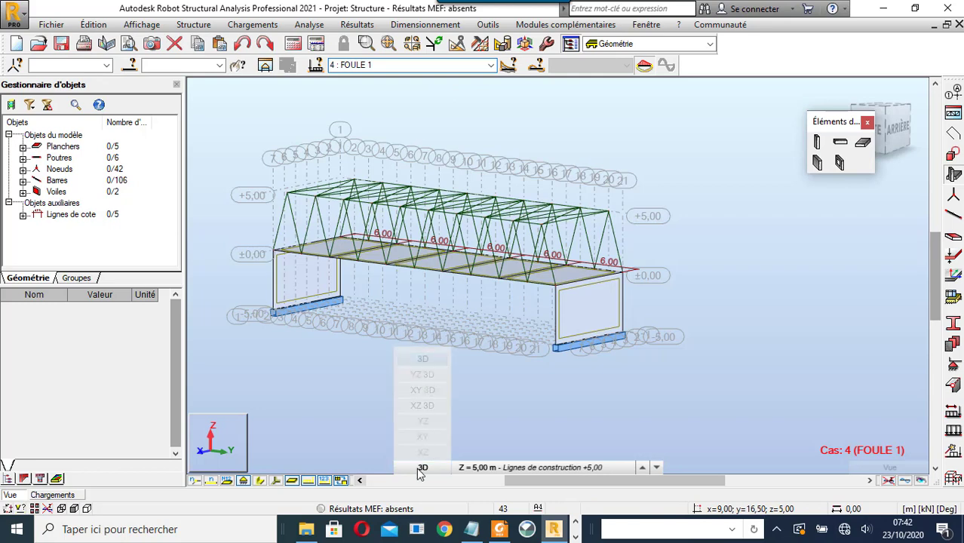
click(422, 437)
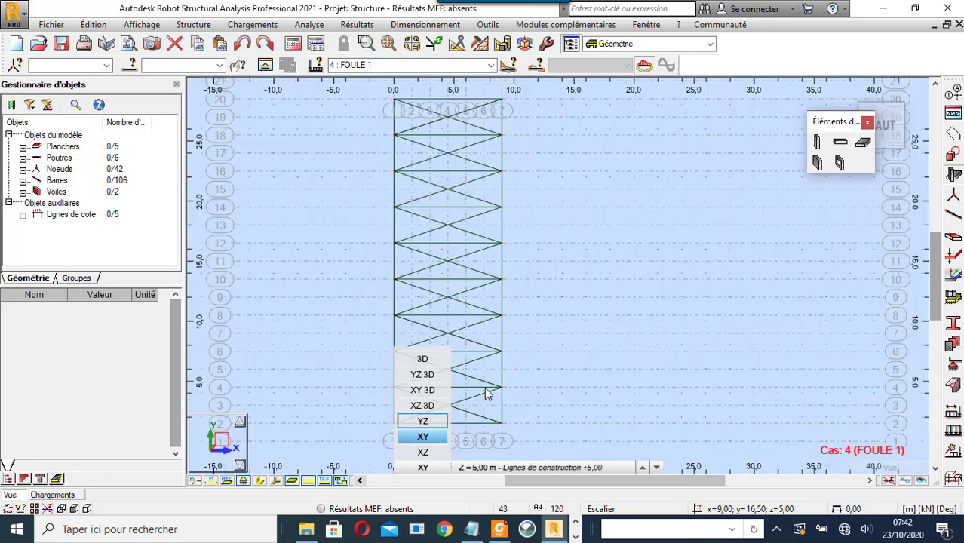
click(500, 468)
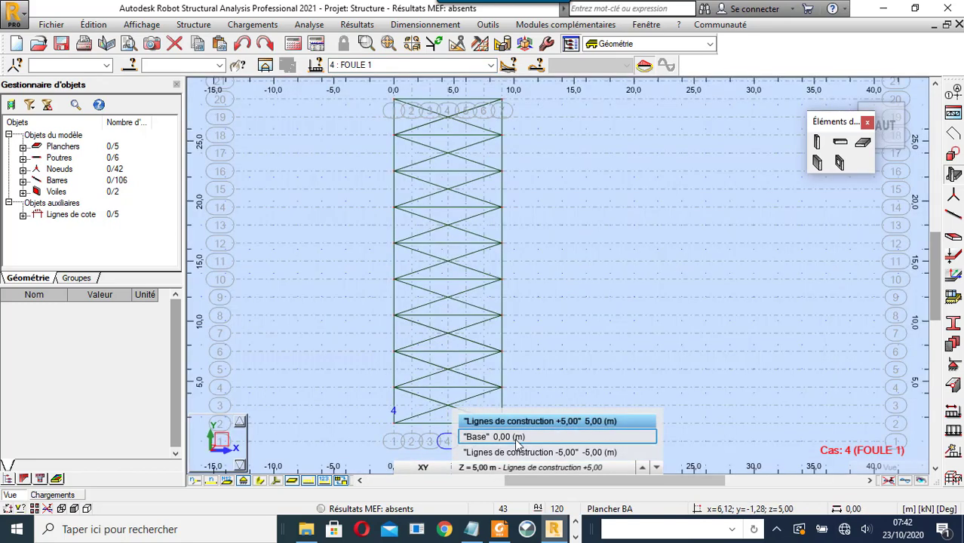
click(518, 438)
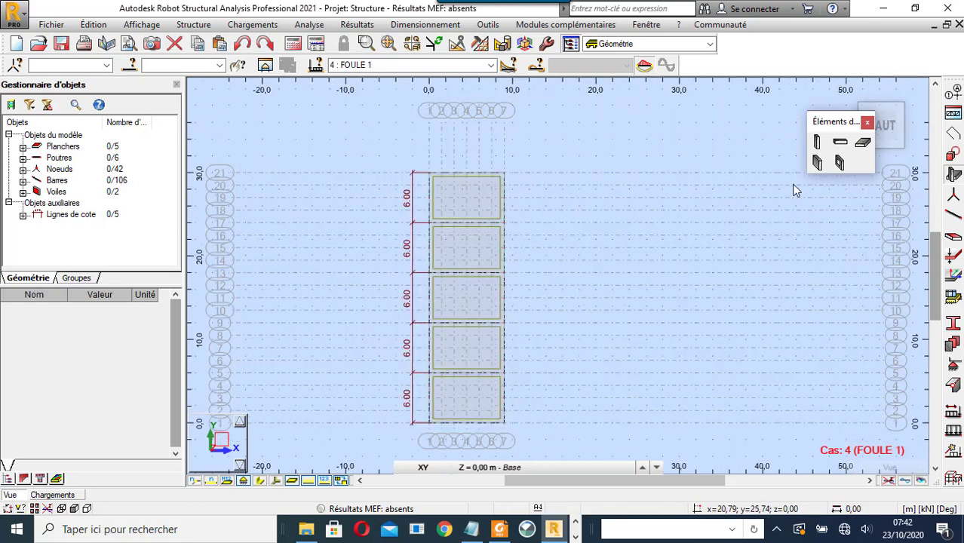
click(954, 430)
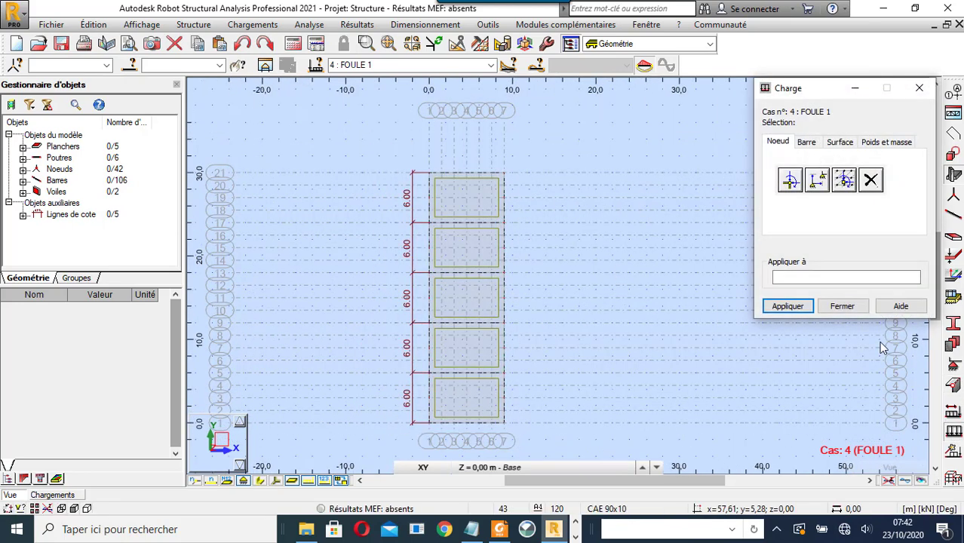
- Define a uniform surface load of Z = -4 kPa
click(839, 143)
click(792, 179)
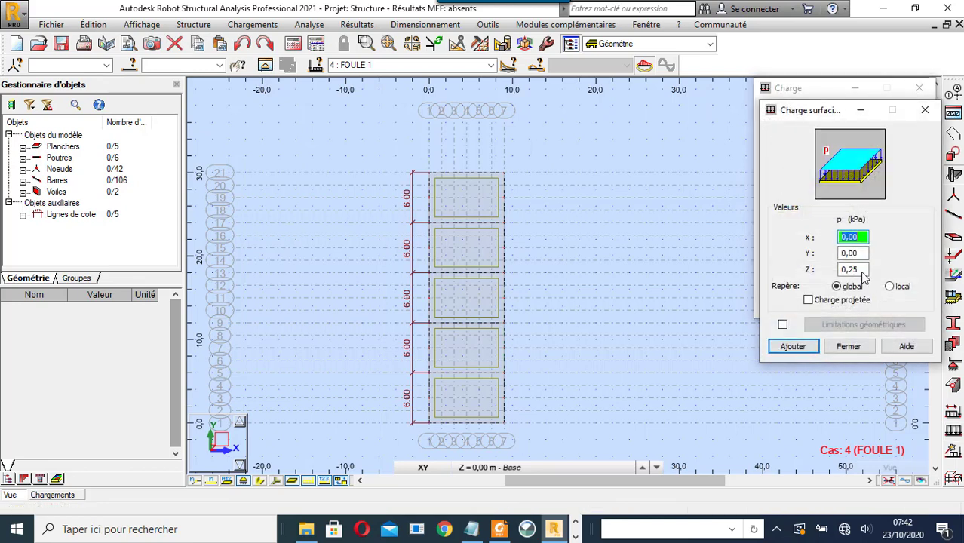
drag(862, 272, 774, 269)
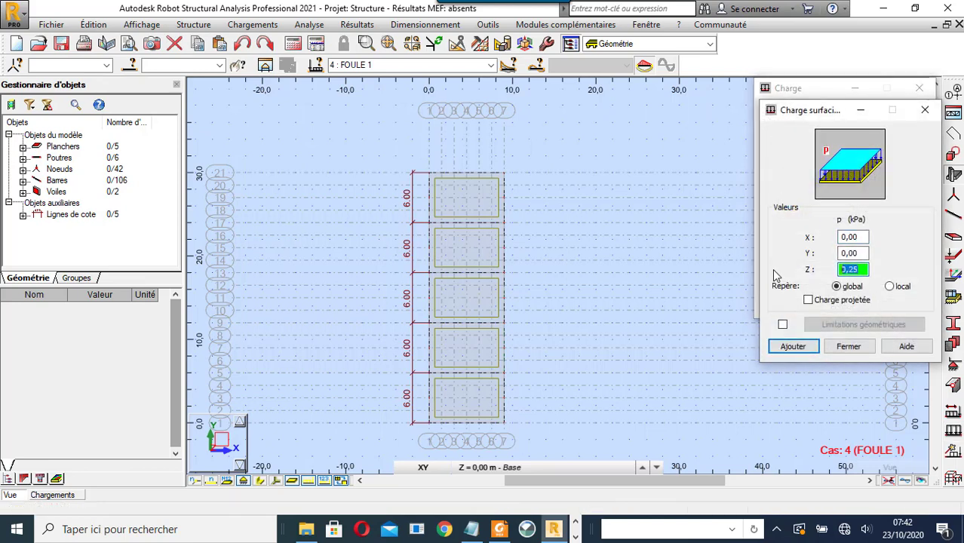
text(-4)
click(793, 346)
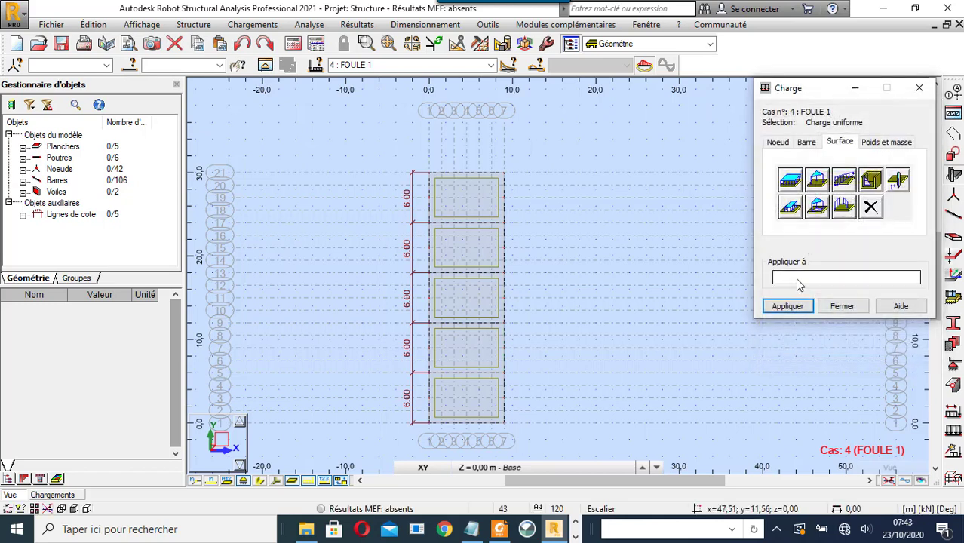
- Apply the -4 kPa load to a window selection of the deck, then undo it as too broad
right_click(593, 158)
click(598, 178)
drag(579, 143, 418, 453)
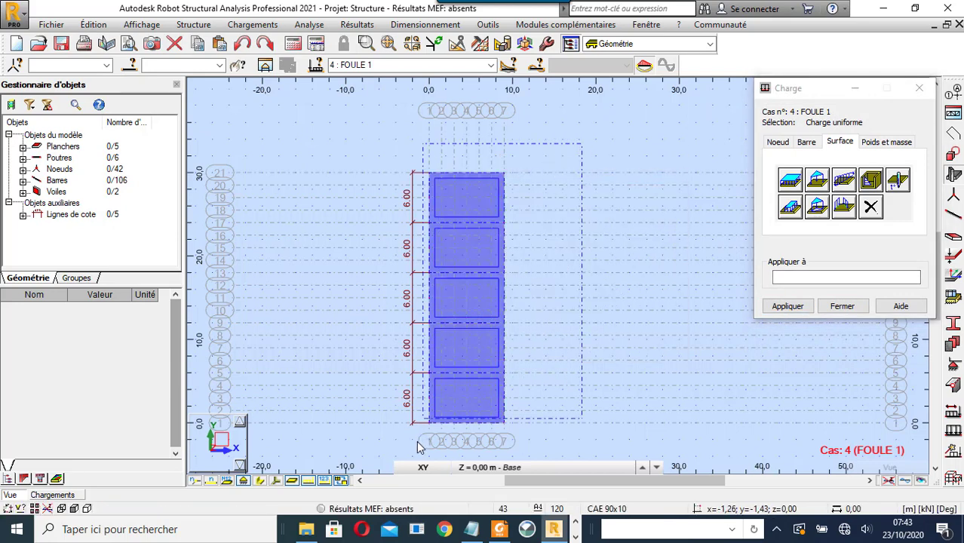
click(788, 306)
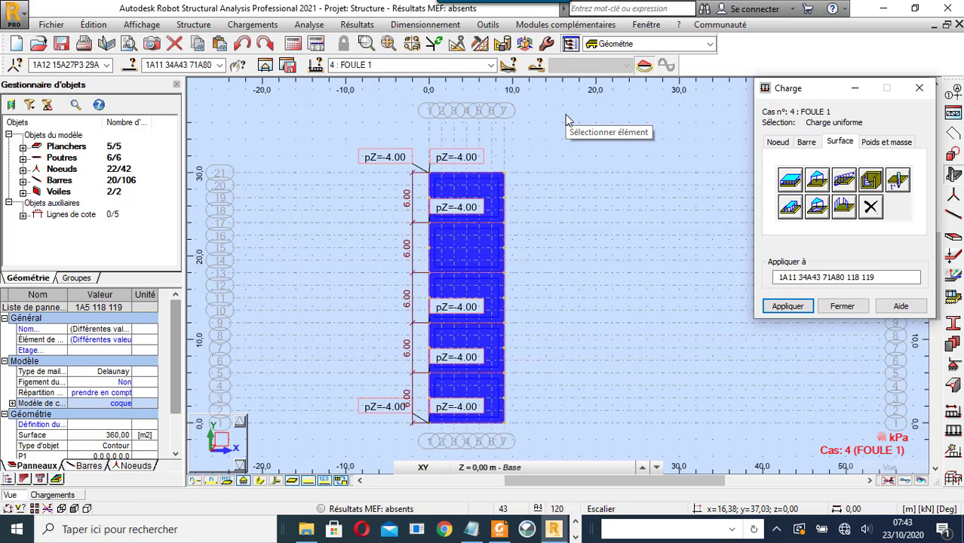
click(246, 44)
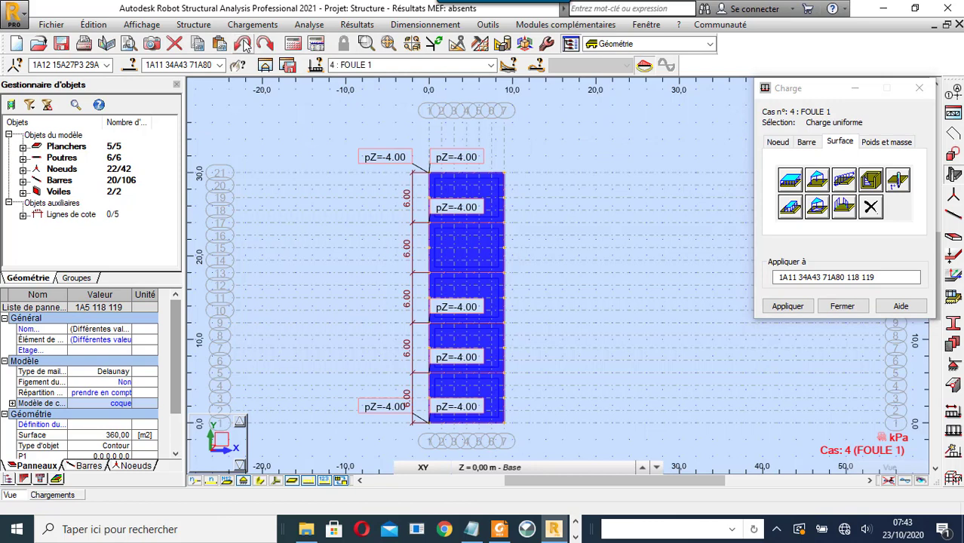
click(244, 44)
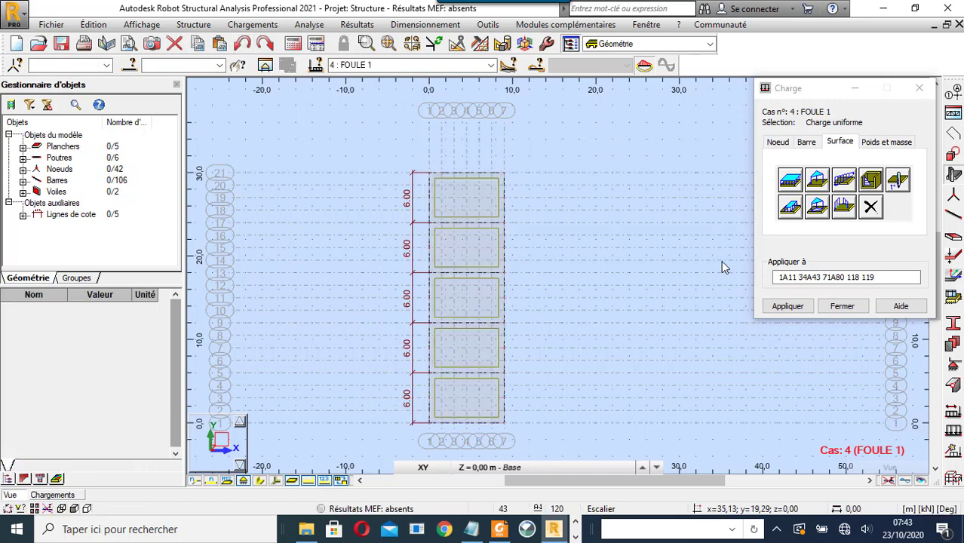
- Select the five deck slabs one by one
right_click(564, 126)
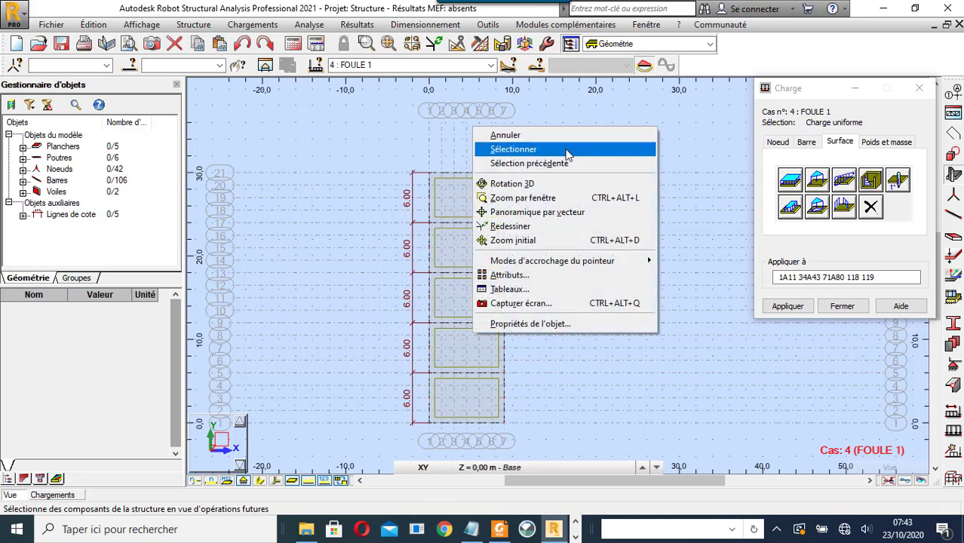
click(566, 150)
click(471, 394)
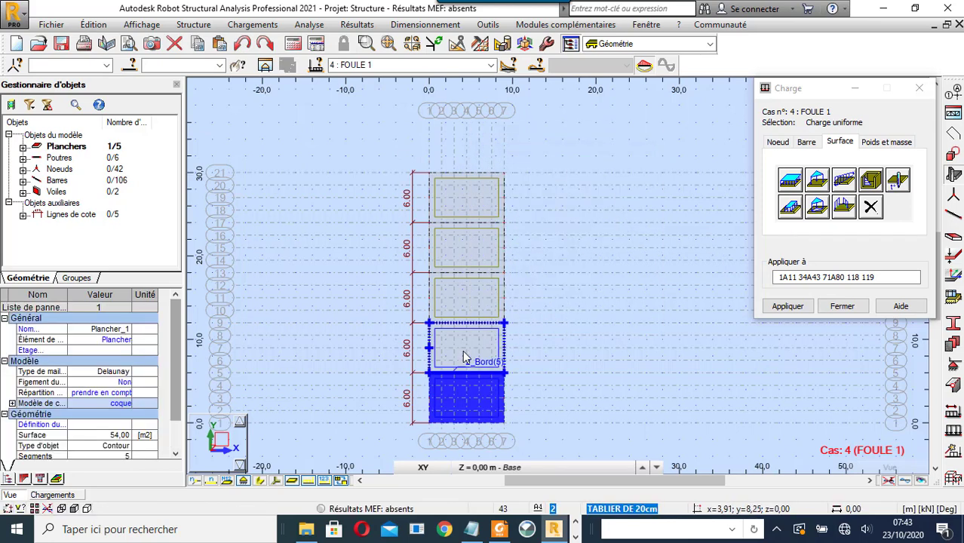
ctrl+click(465, 351)
ctrl+click(471, 313)
ctrl+click(465, 264)
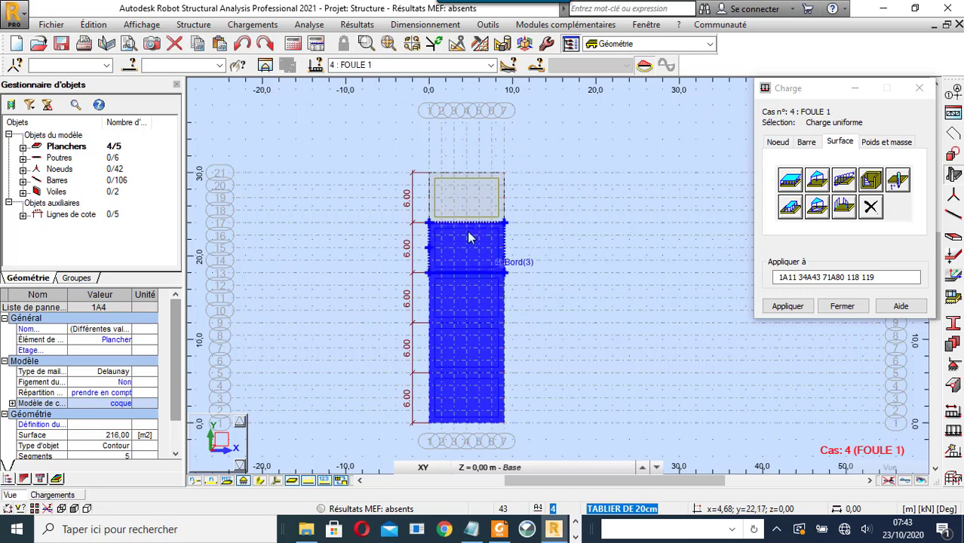
ctrl+click(468, 204)
- Apply the -4 kPa uniform surface load to slabs 1A5
click(787, 277)
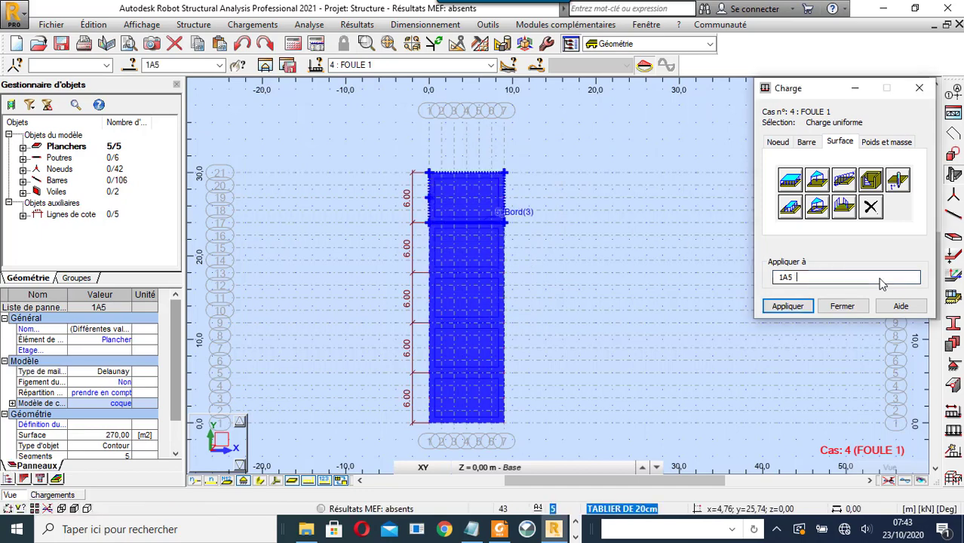
click(790, 179)
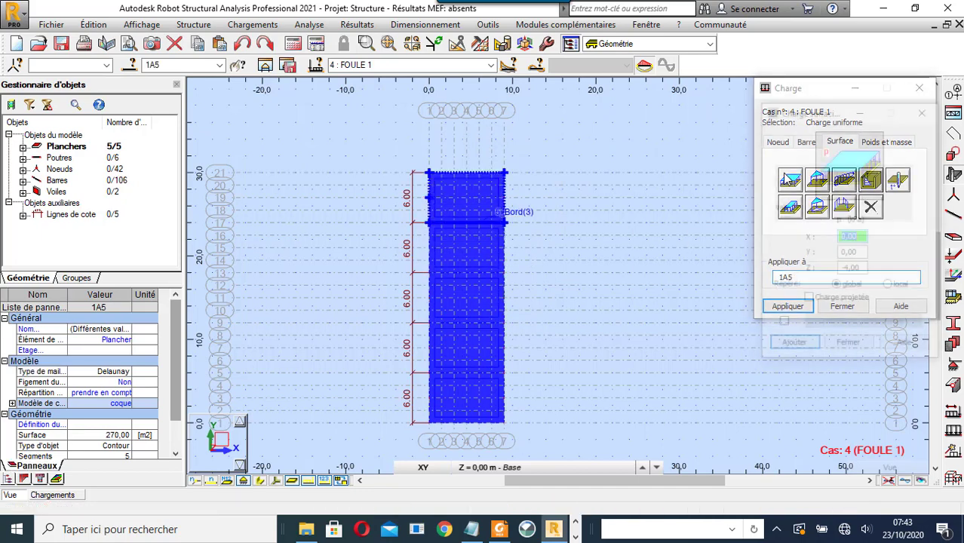
click(848, 347)
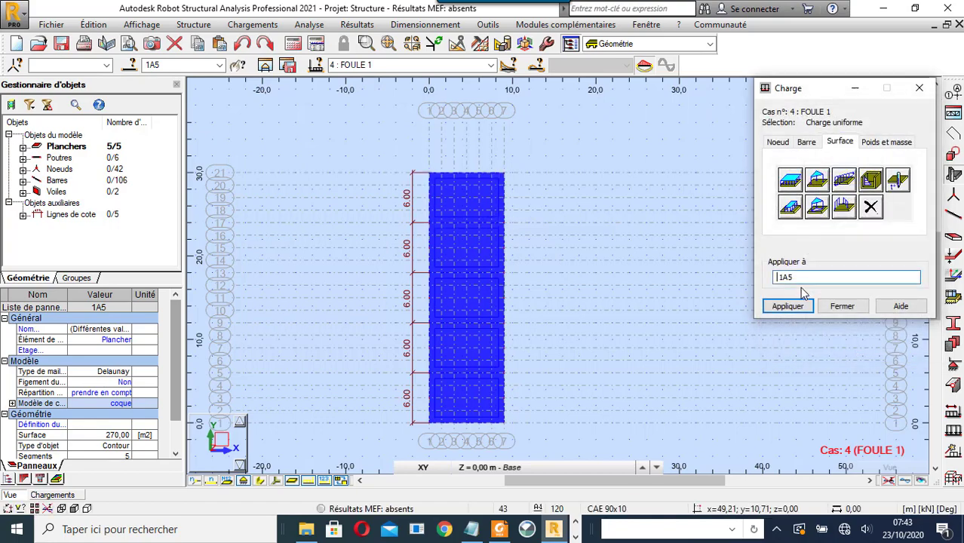
click(790, 181)
click(800, 347)
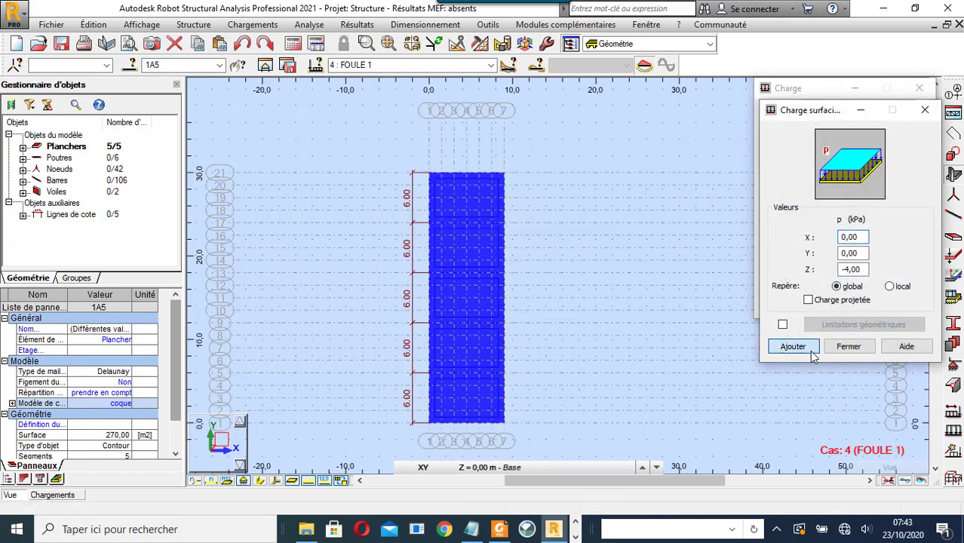
click(788, 306)
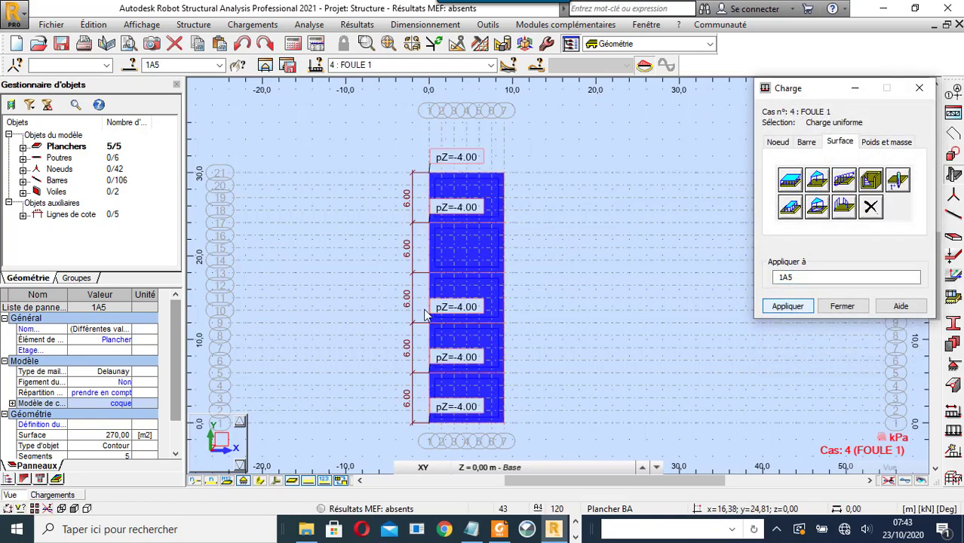
click(491, 65)
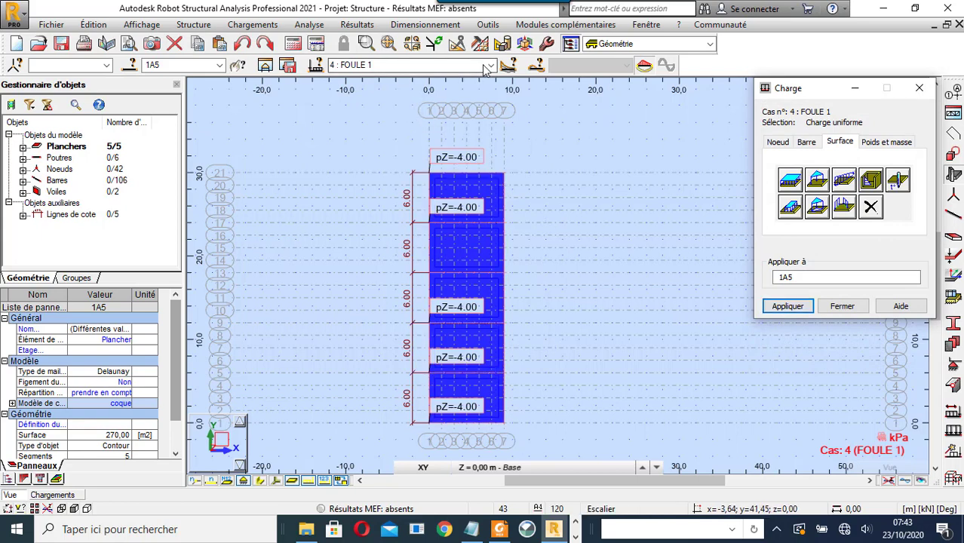
- Make FOULE 2 current, clear the slab selection, and set a contour load of Z = -2 kPa
click(431, 120)
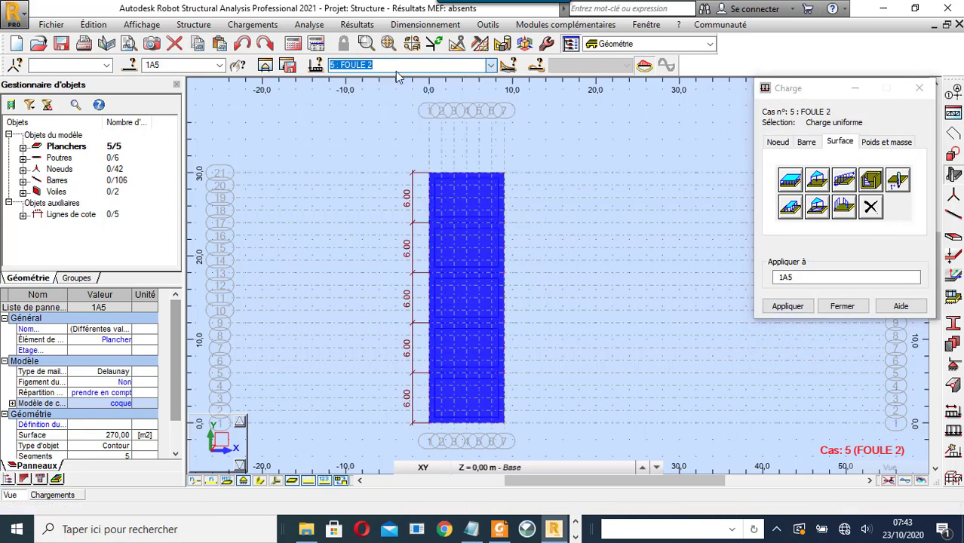
right_click(633, 153)
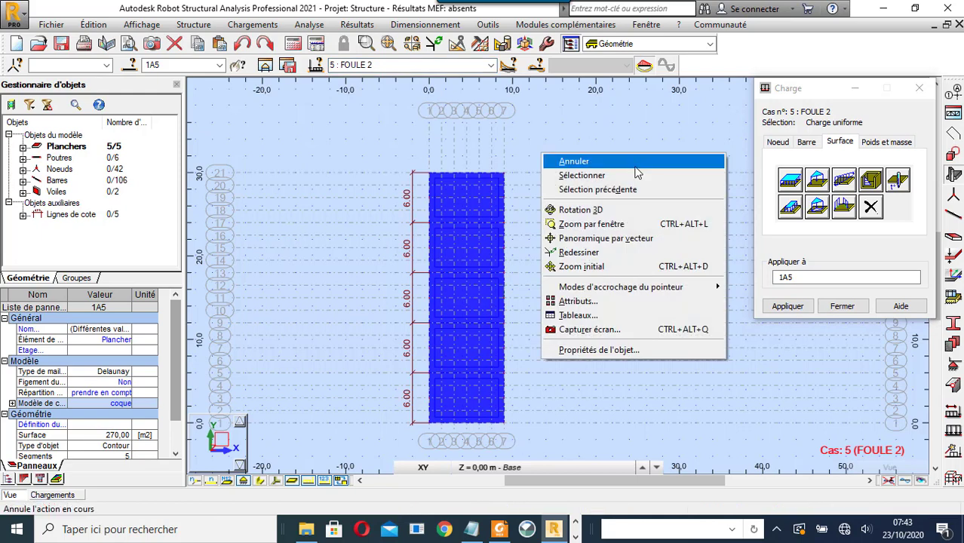
click(632, 174)
click(618, 141)
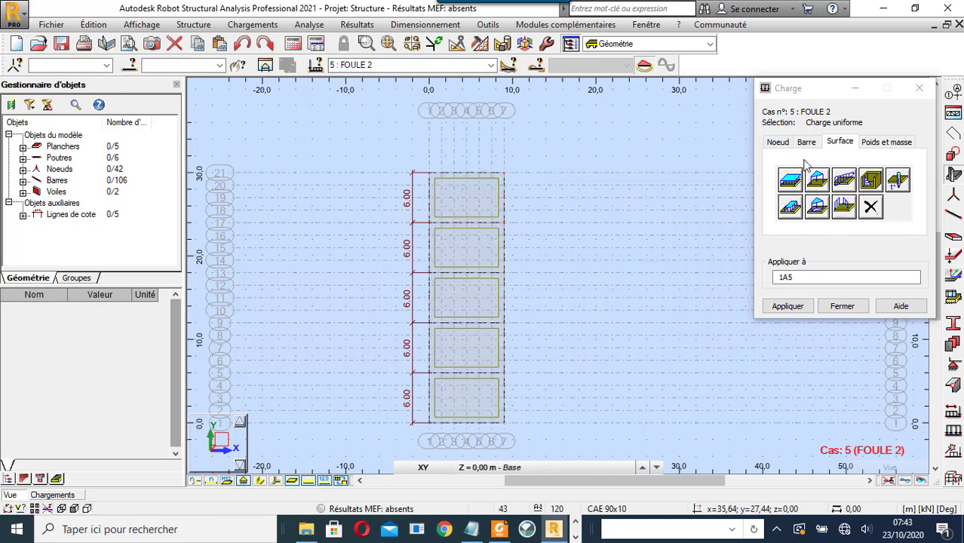
click(790, 206)
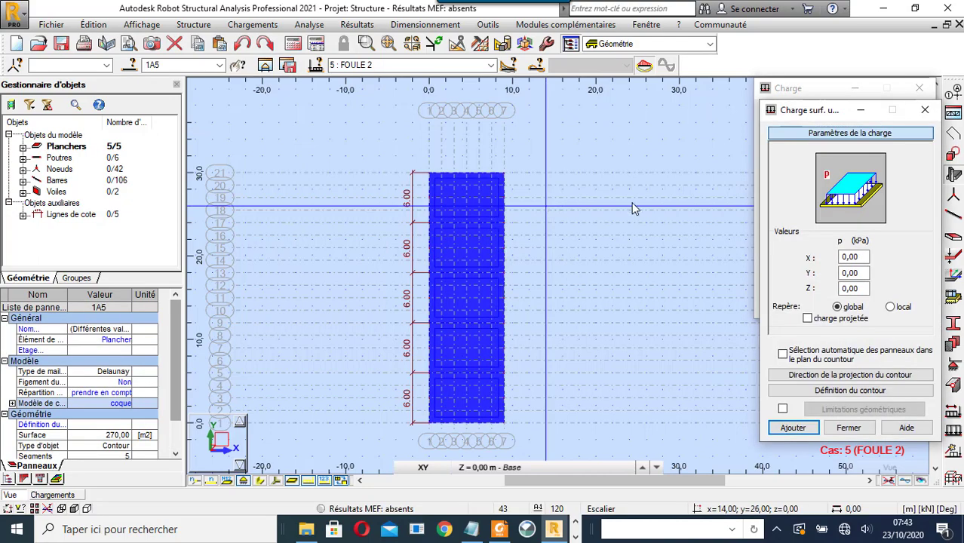
double_click(851, 289)
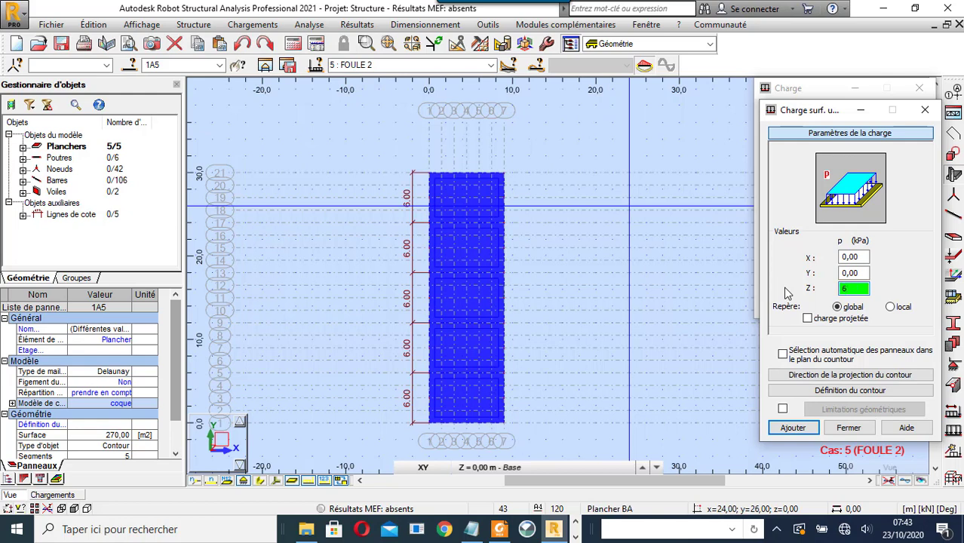
key(BackSpace)
text(2)
- Apply the -2 kPa load over the strip x 7.5–9 m, y 0–30 m
click(883, 390)
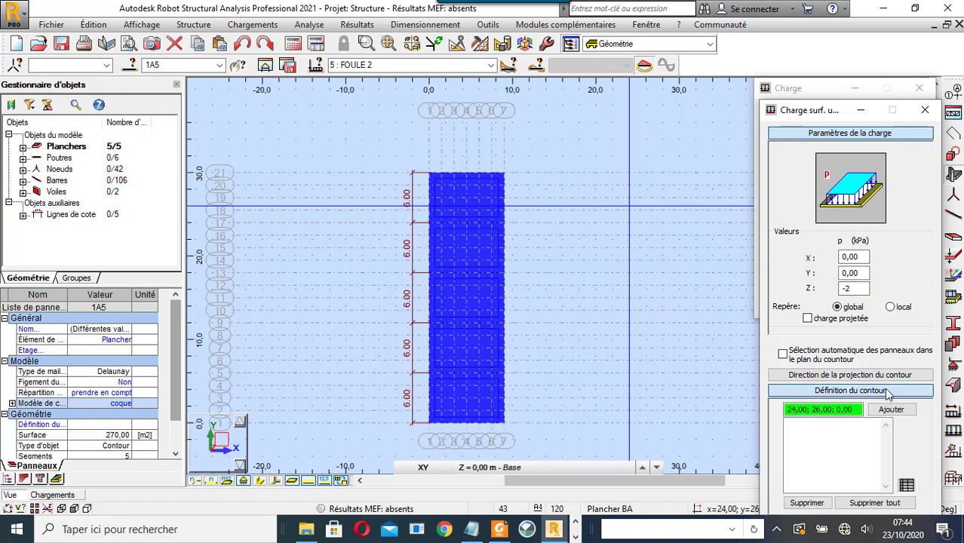
click(507, 429)
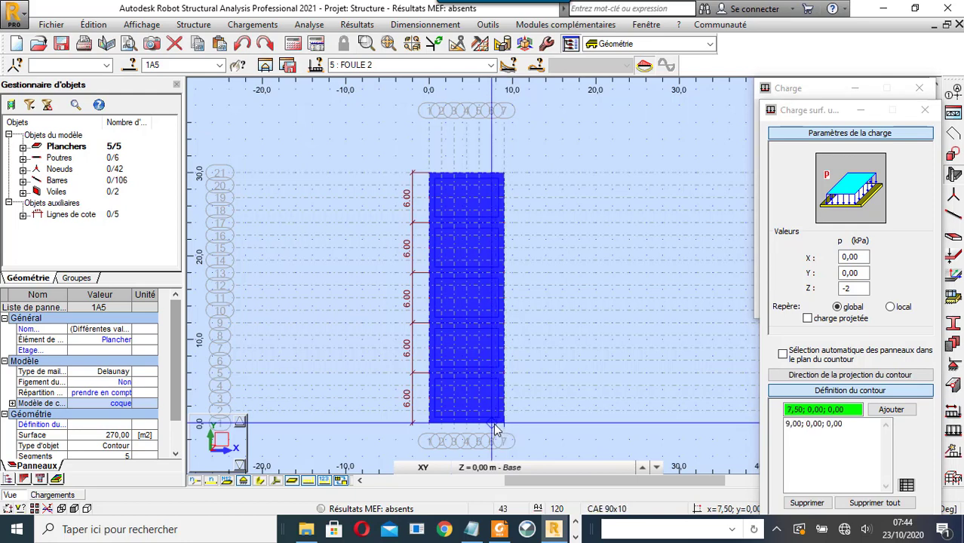
click(494, 424)
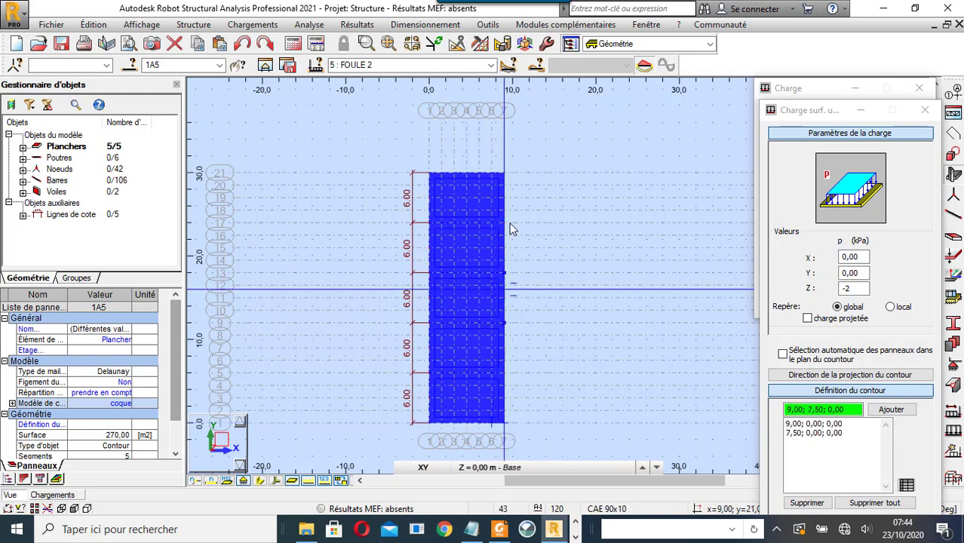
click(491, 179)
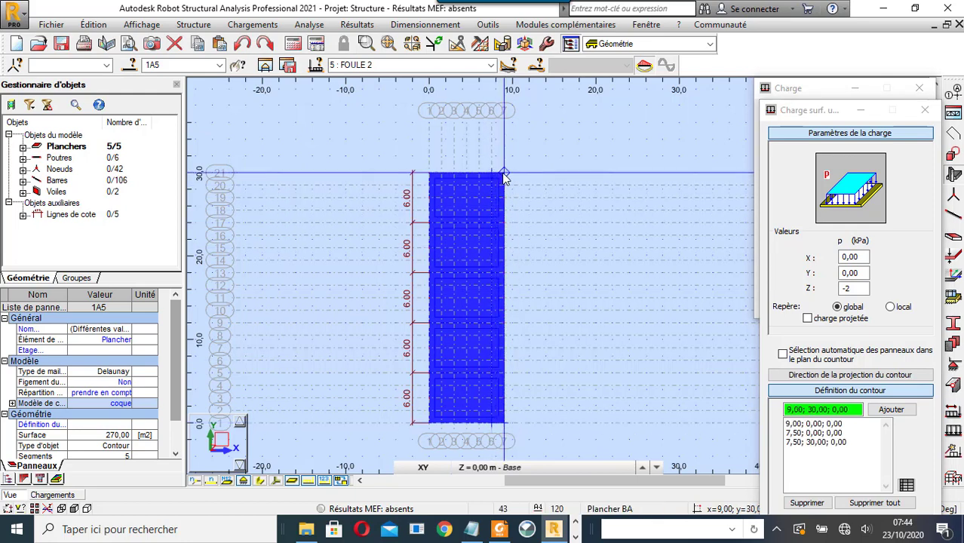
click(506, 178)
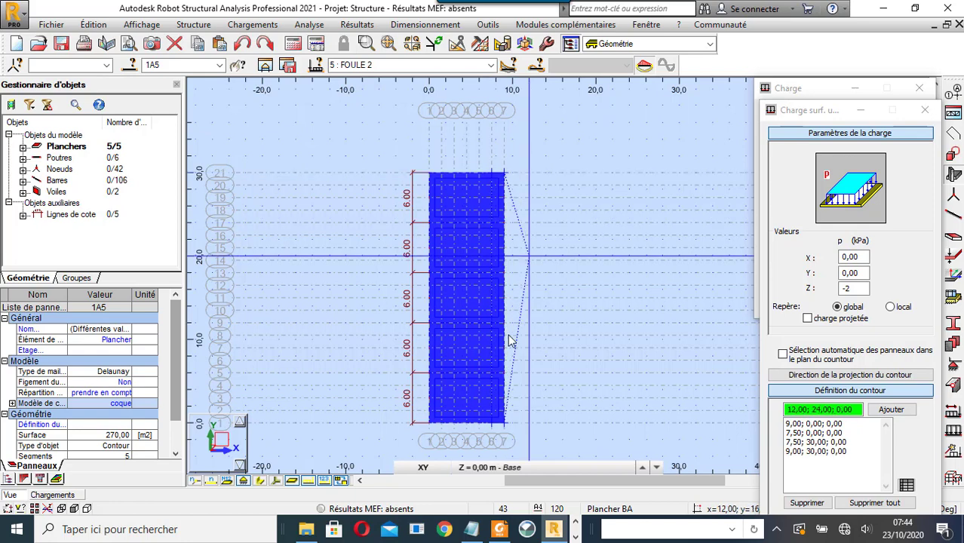
click(504, 425)
click(786, 309)
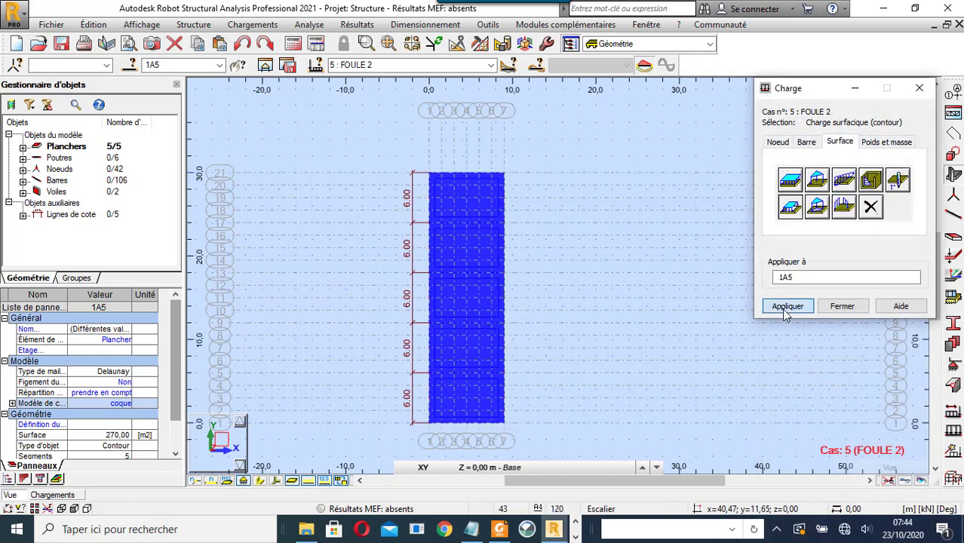
- Apply a second -2 kPa strip over x 0–1.5 m, y 0–30 m, and finish
click(799, 208)
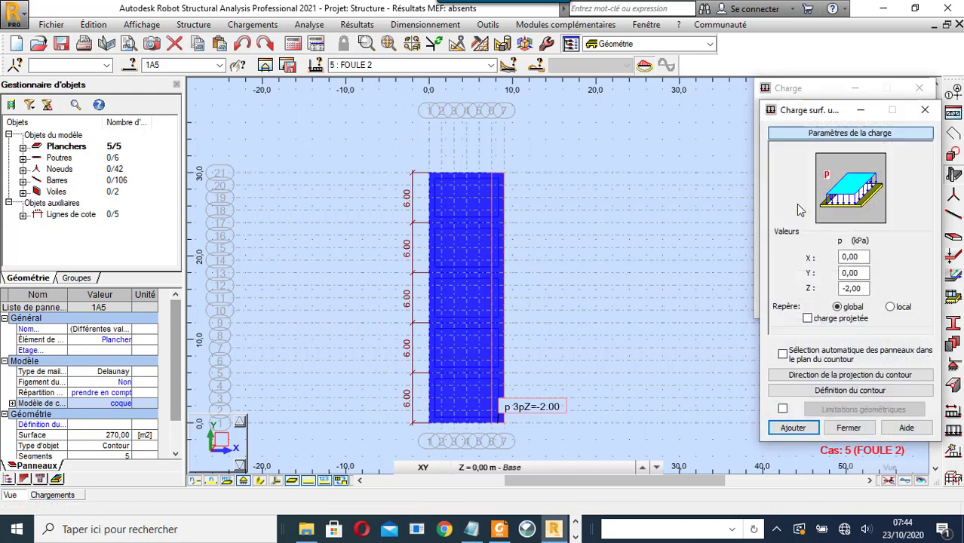
click(844, 390)
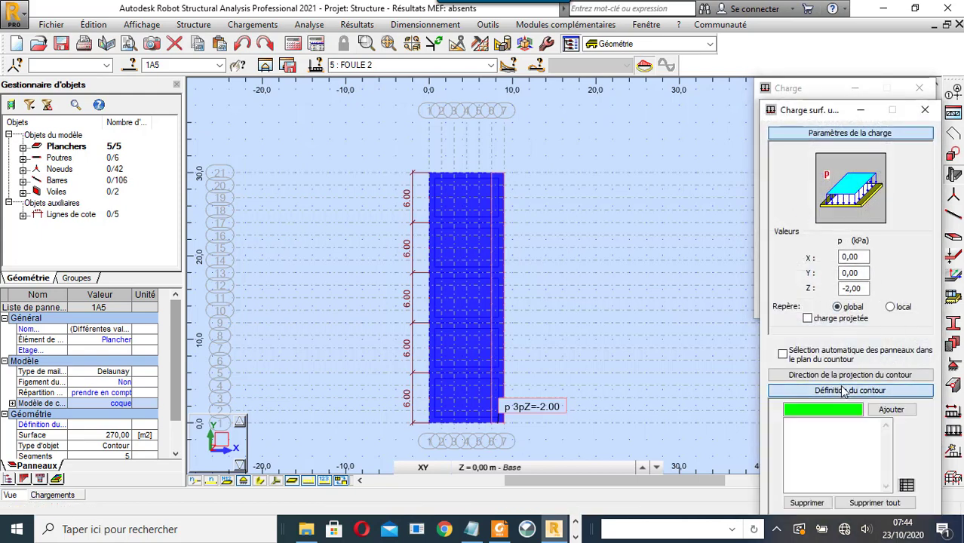
click(430, 424)
click(442, 426)
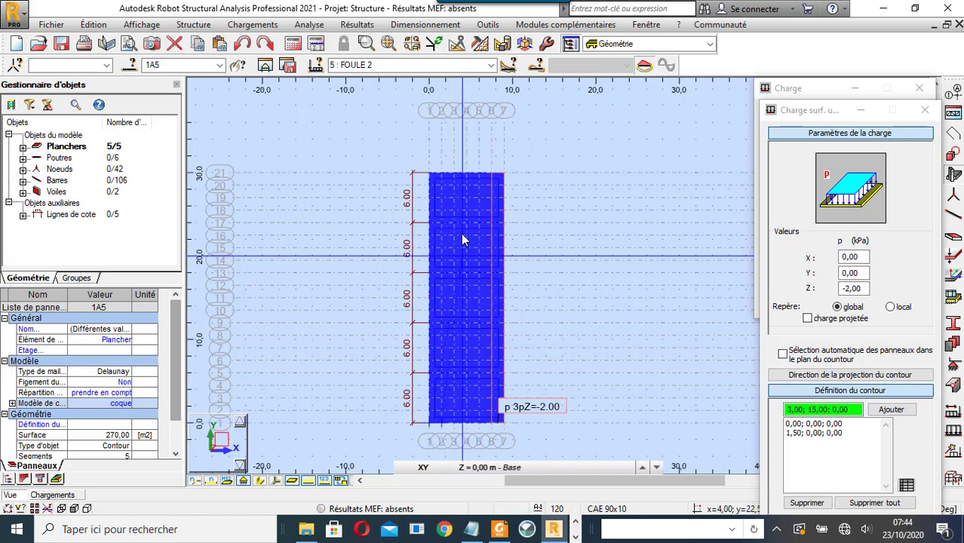
click(443, 172)
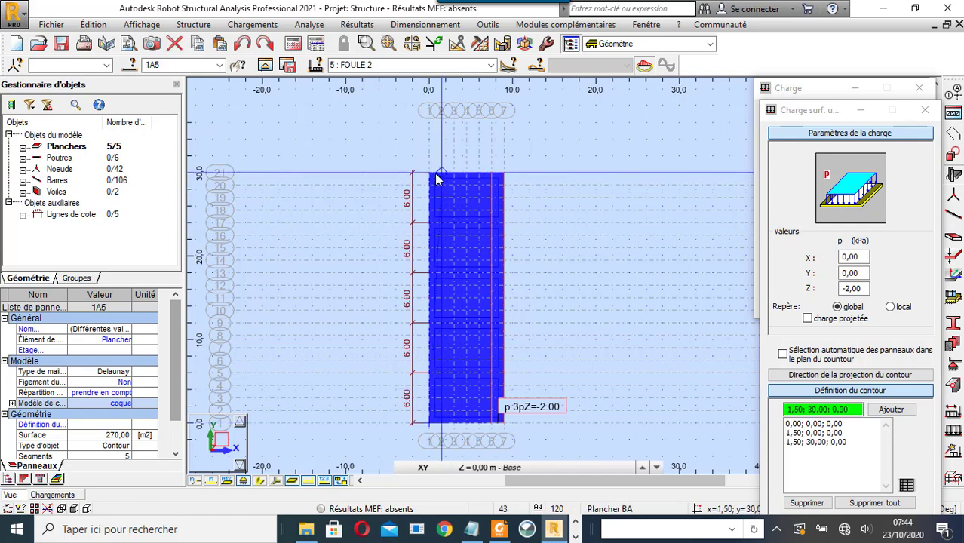
click(429, 173)
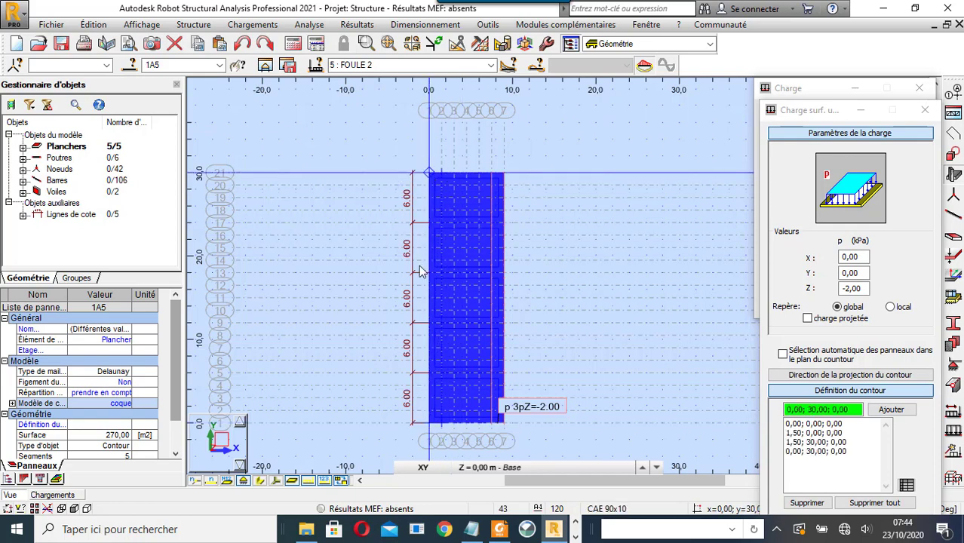
click(429, 425)
click(785, 305)
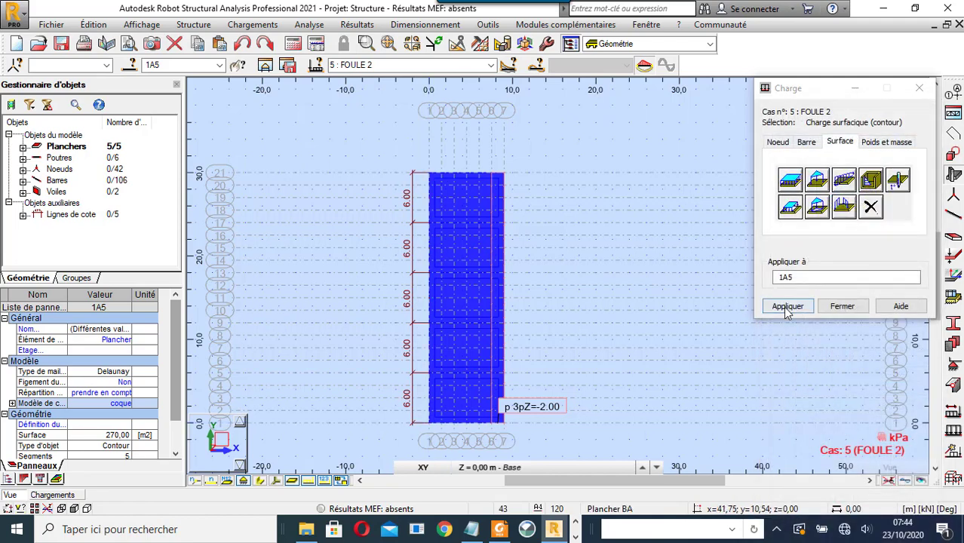
click(842, 306)
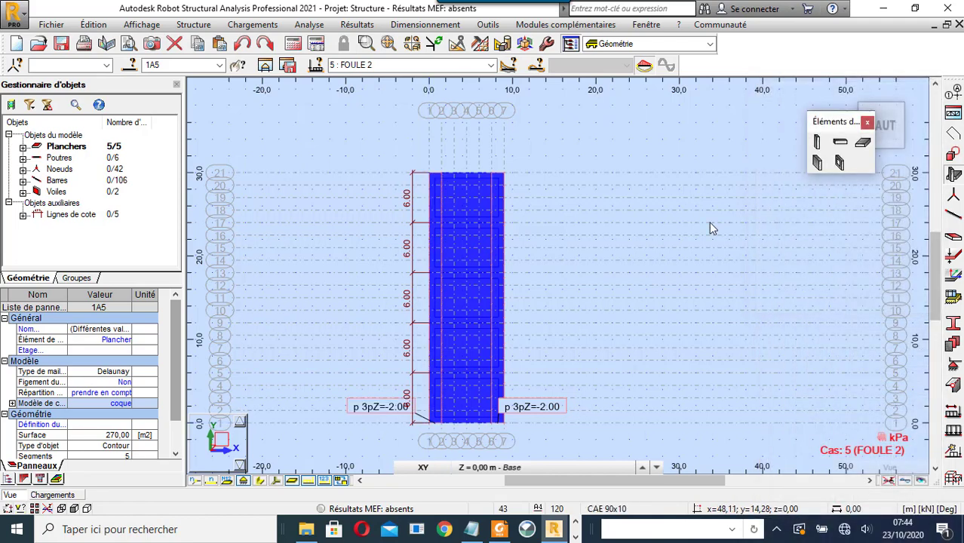
- Orbit the bridge into a 3D view and make 6 : VENT 1 the current load case
click(868, 122)
right_click(624, 143)
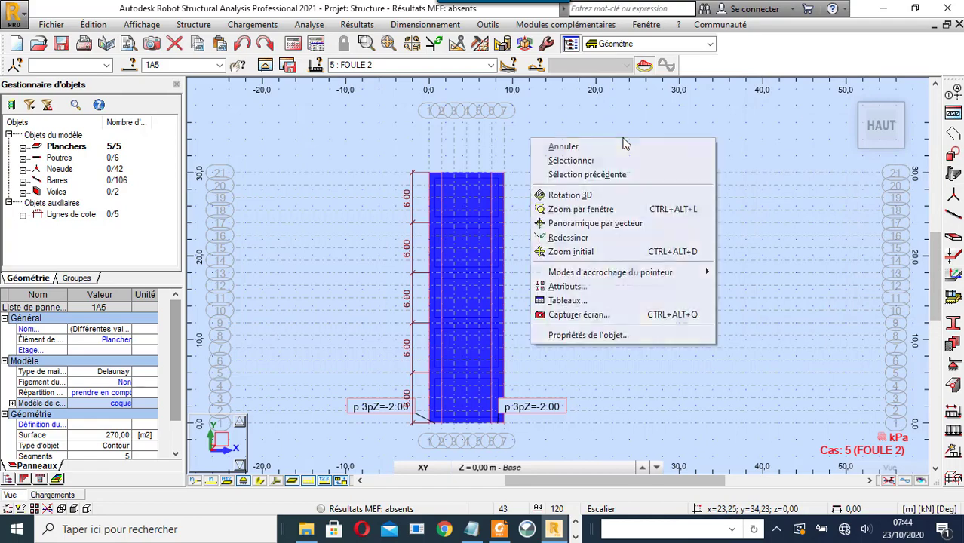
click(581, 191)
drag(581, 197, 573, 218)
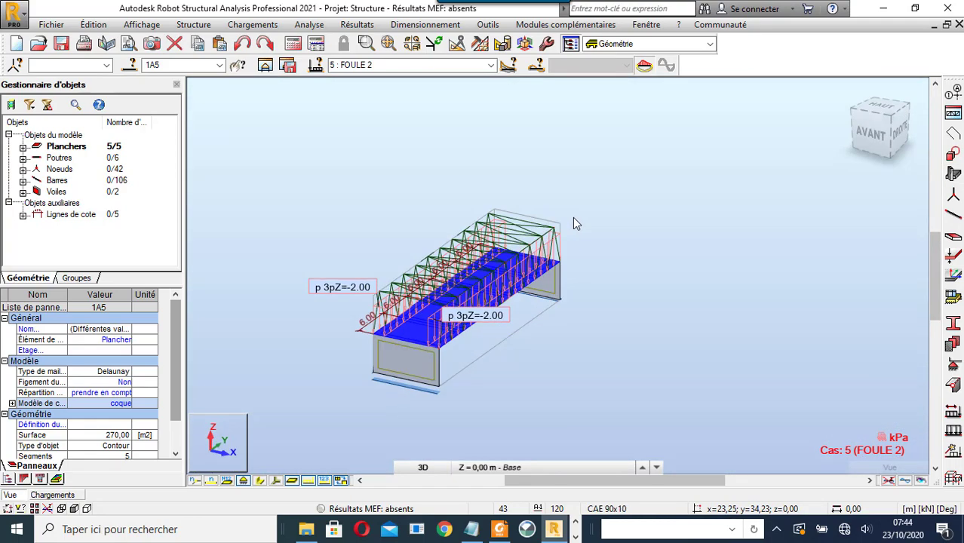
scroll(396, 297, up, 1)
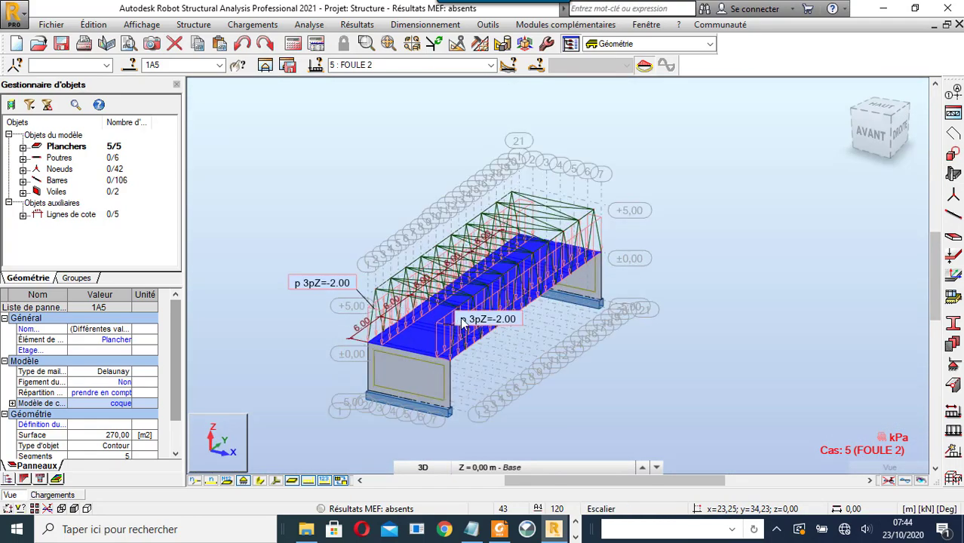
click(490, 65)
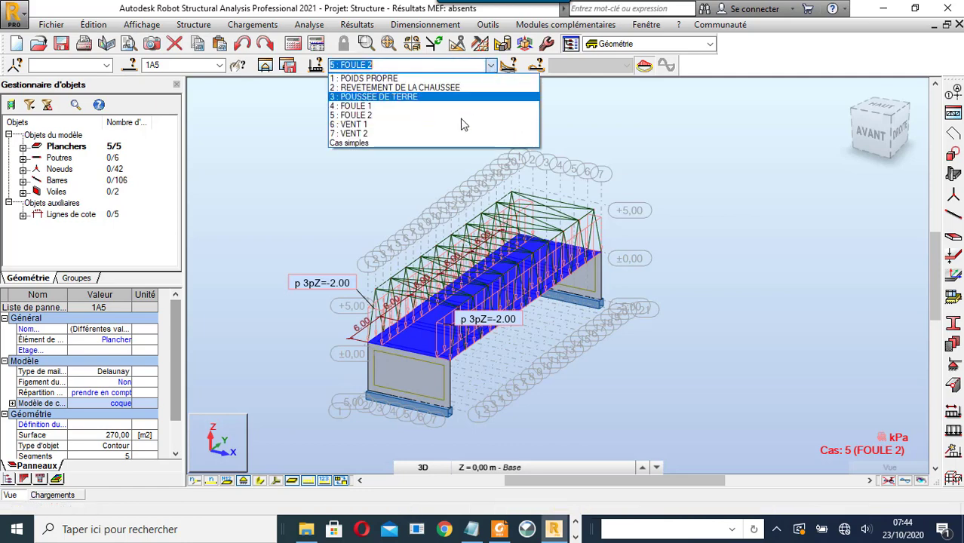
click(462, 130)
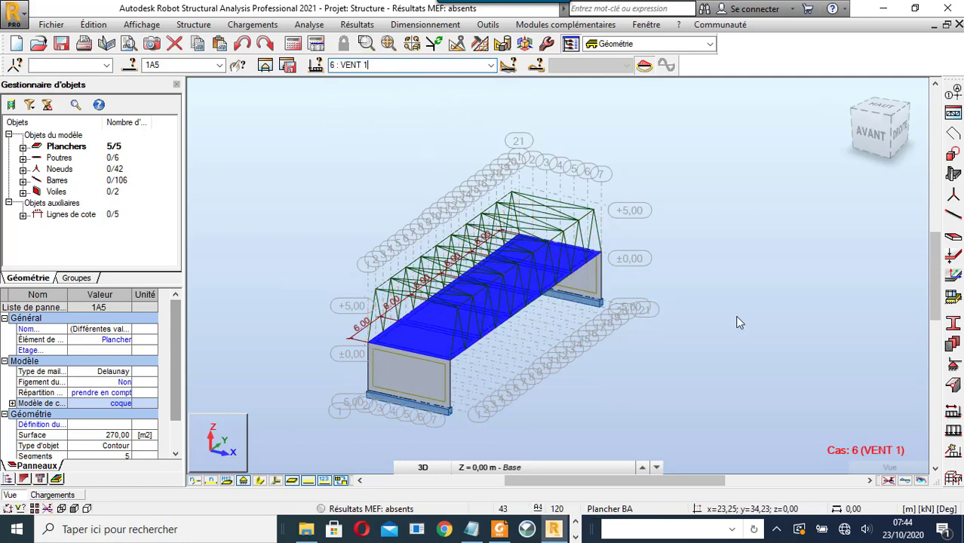
- Reorient the 3D view, clear the slab selection, and open load definition for VENT 1
shift+middle_drag(738, 317, 664, 311)
shift+middle_drag(434, 331, 669, 218)
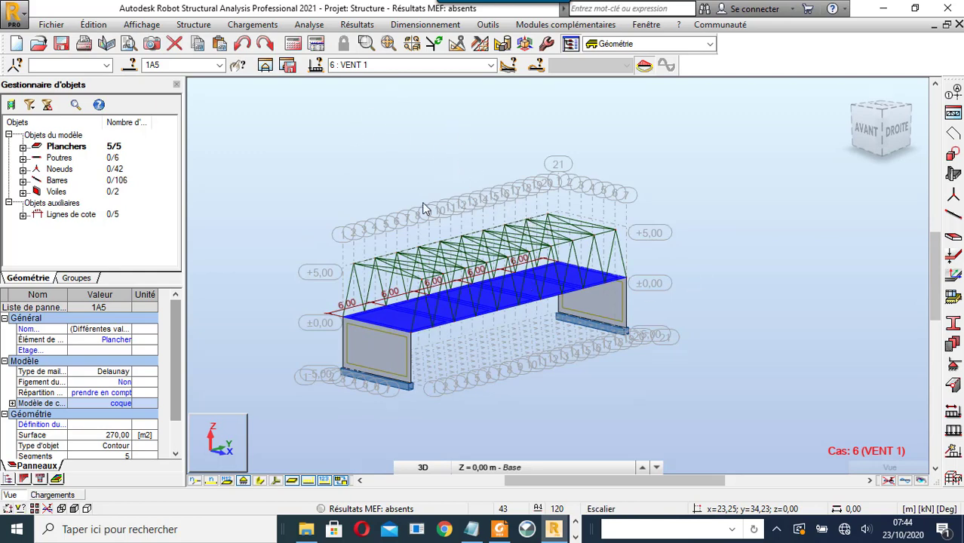
scroll(490, 348, up, 1)
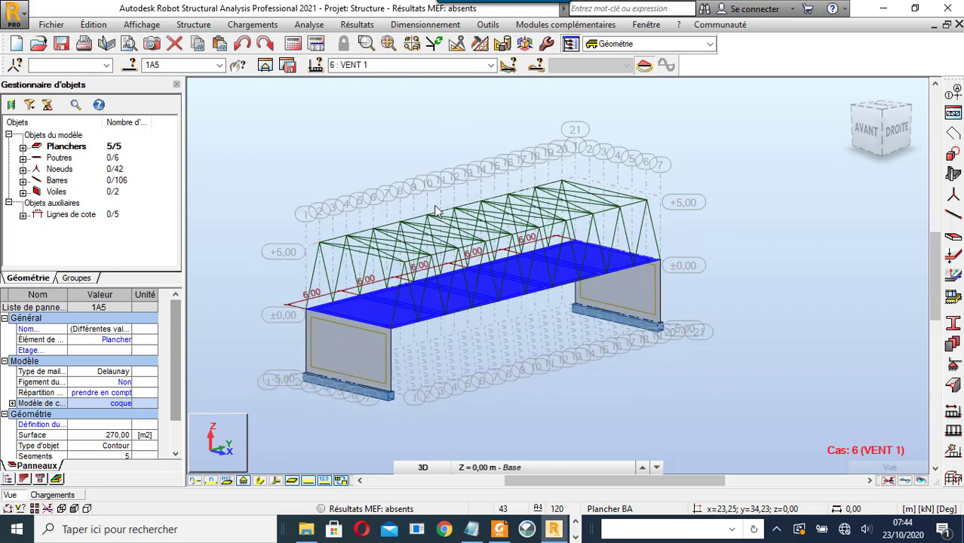
right_click(416, 126)
click(416, 143)
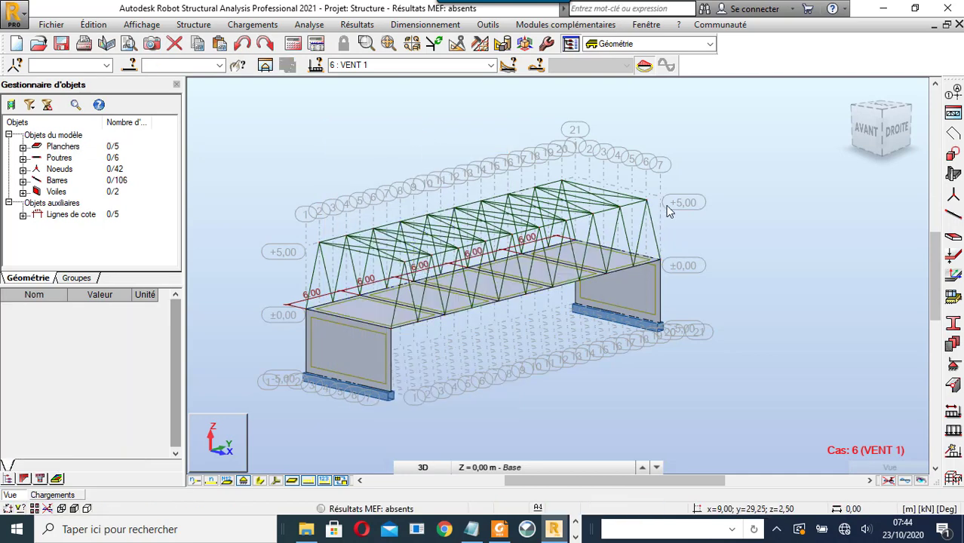
click(451, 301)
scroll(451, 303, up, 2)
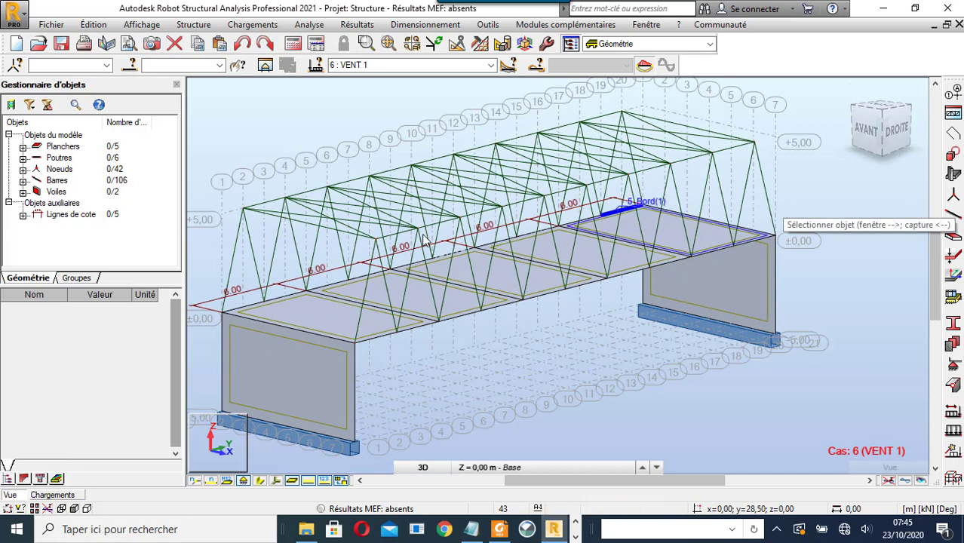
click(953, 430)
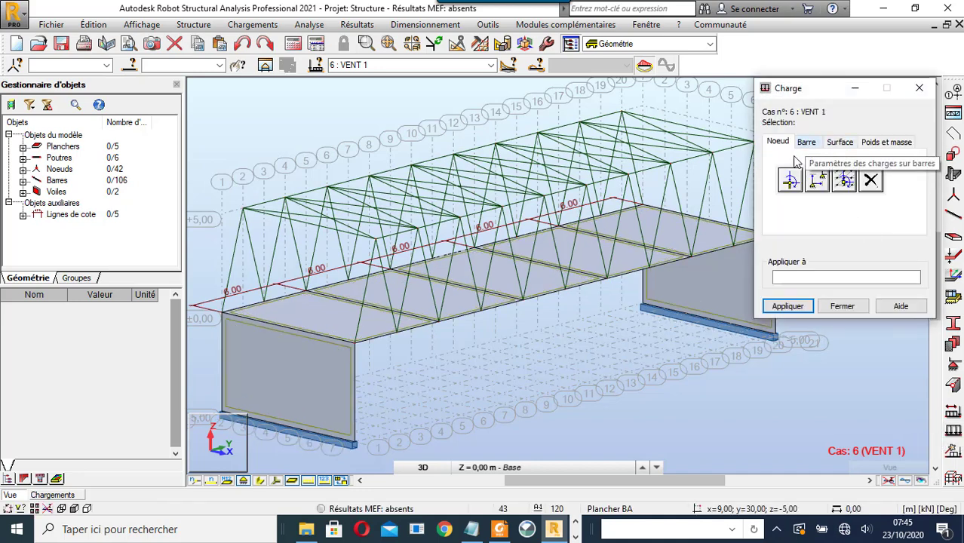
- Define a -1.25 kN FX nodal force and apply it to the whole truss in YZ elevation
click(792, 179)
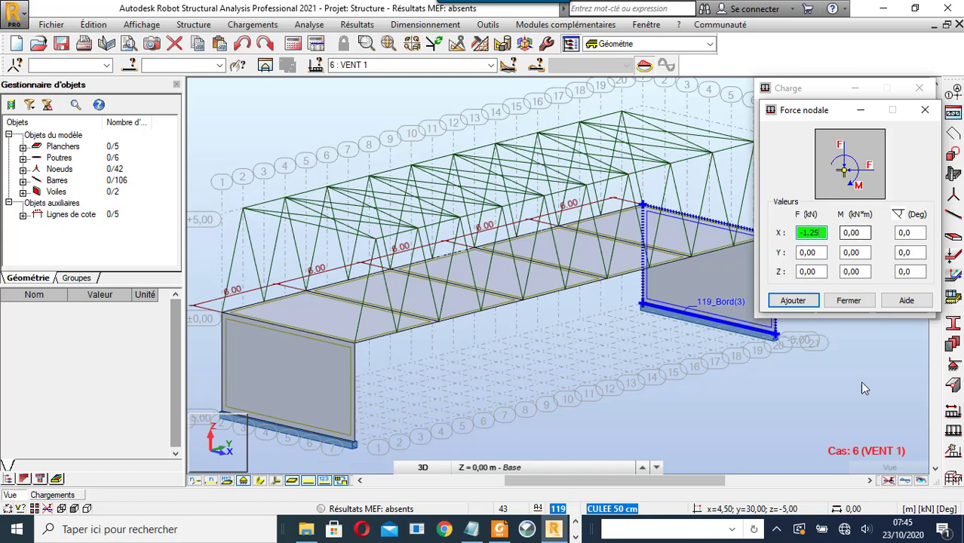
click(807, 304)
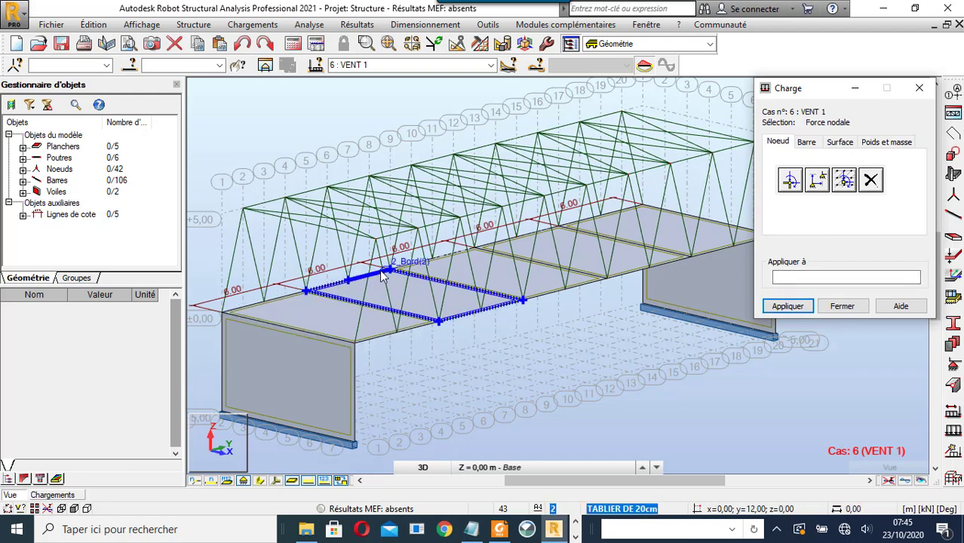
scroll(415, 401, down, 2)
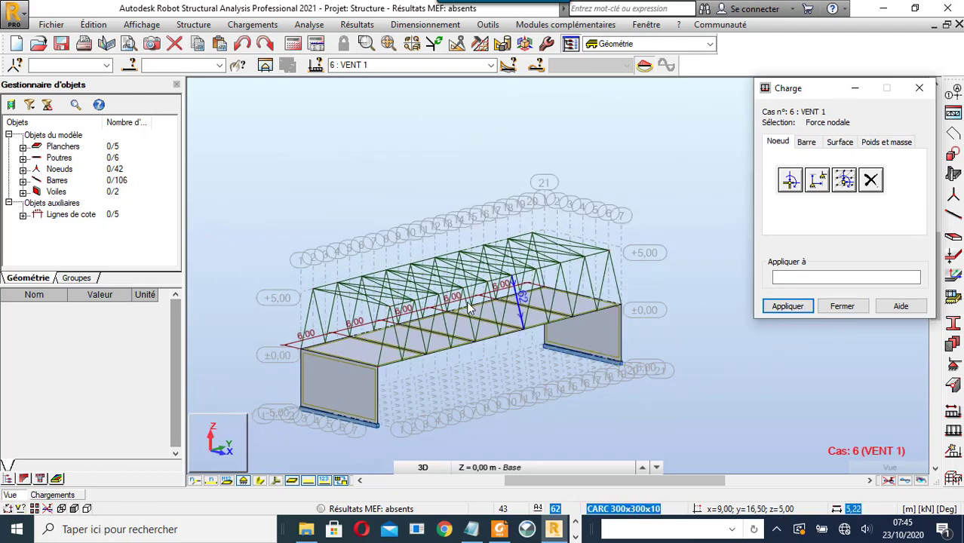
click(416, 468)
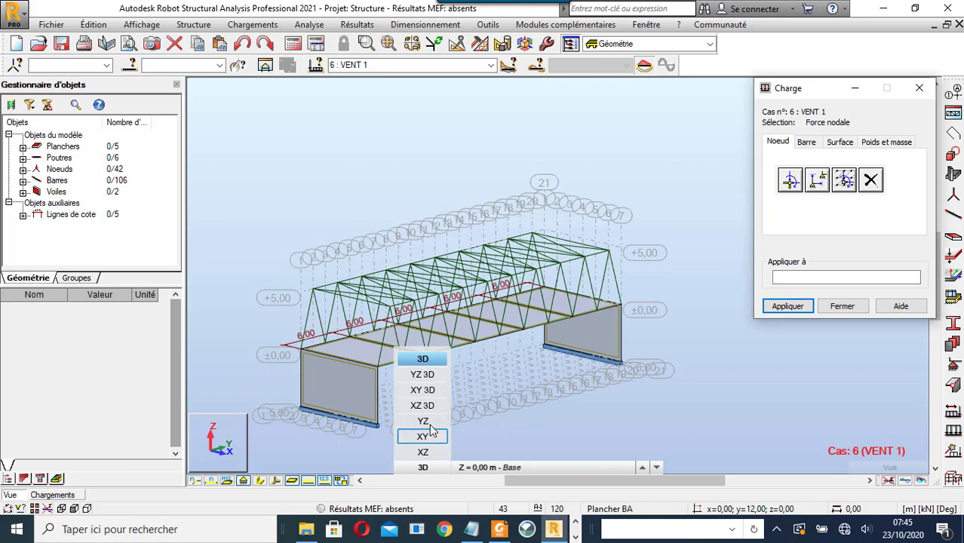
click(433, 427)
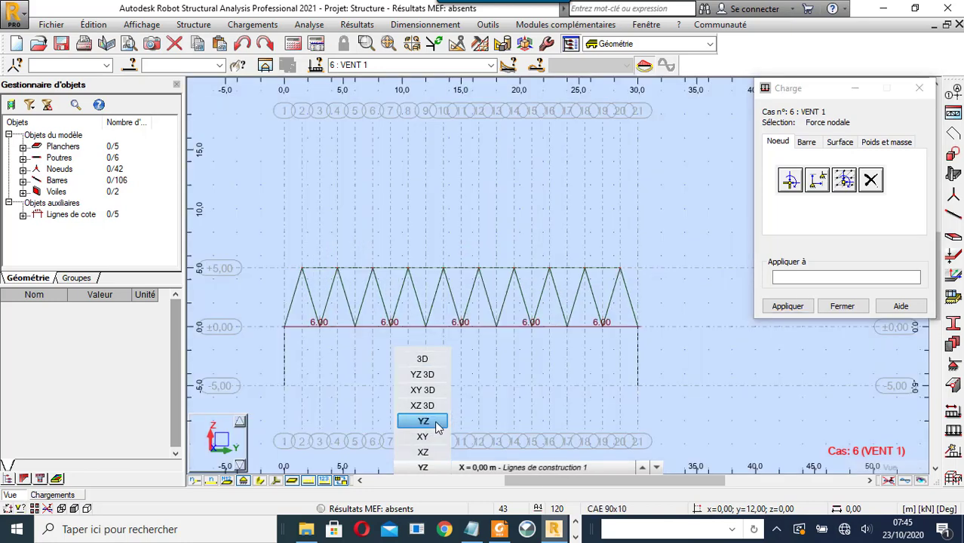
click(527, 467)
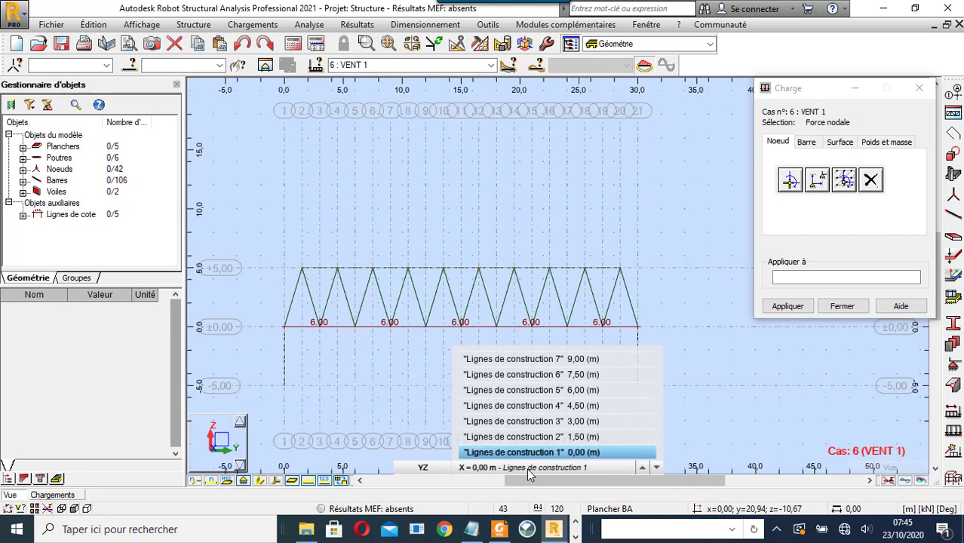
right_click(269, 228)
click(271, 250)
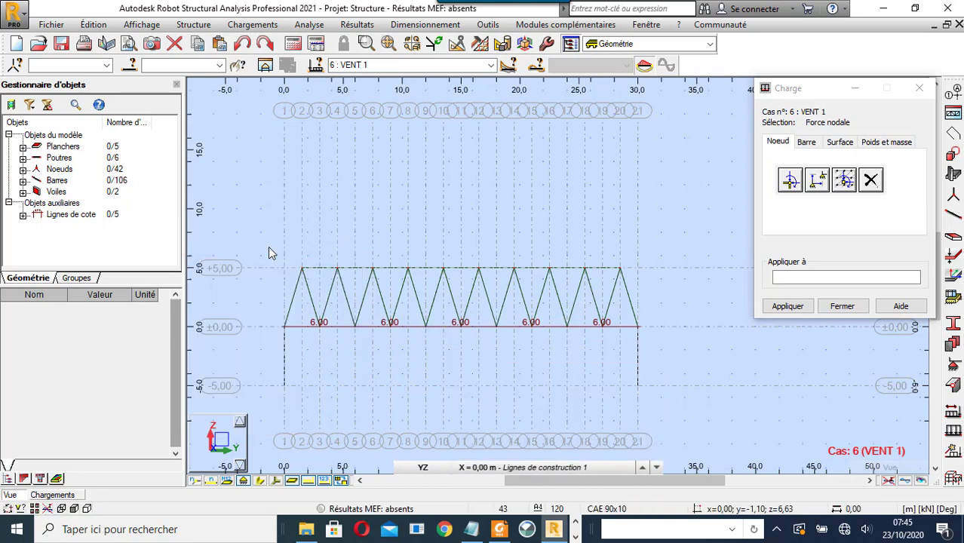
drag(261, 242, 691, 378)
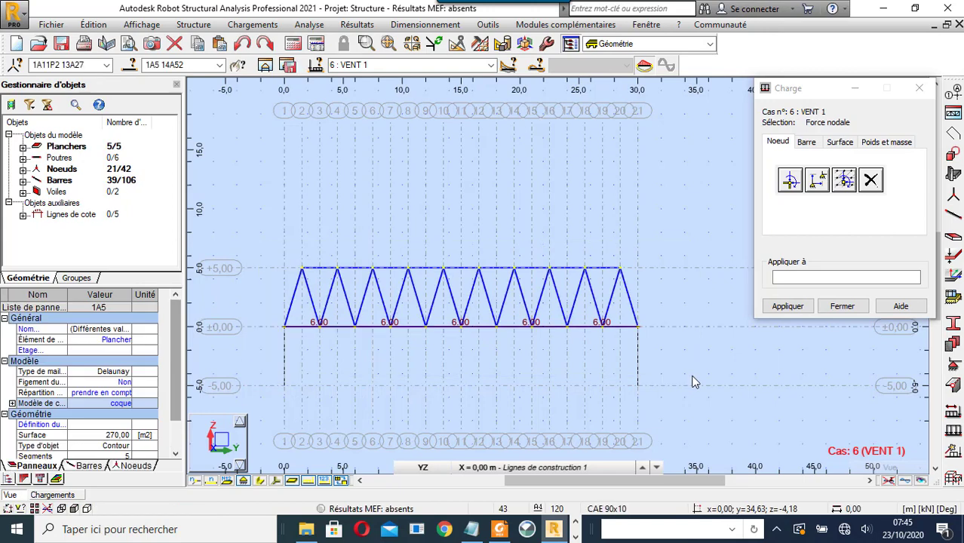
click(801, 279)
click(789, 307)
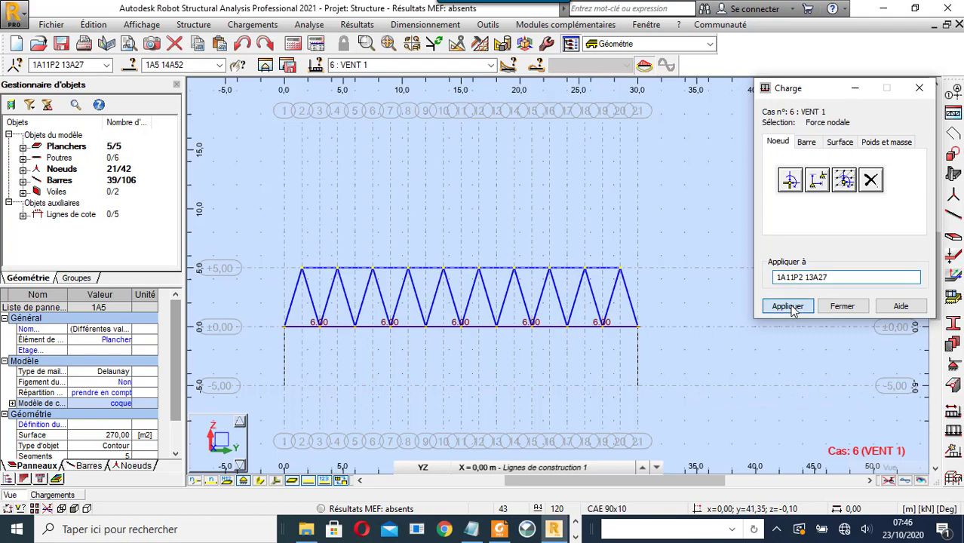
- Orbit and zoom to inspect the VENT 1 nodal forces in 3D
right_click(369, 178)
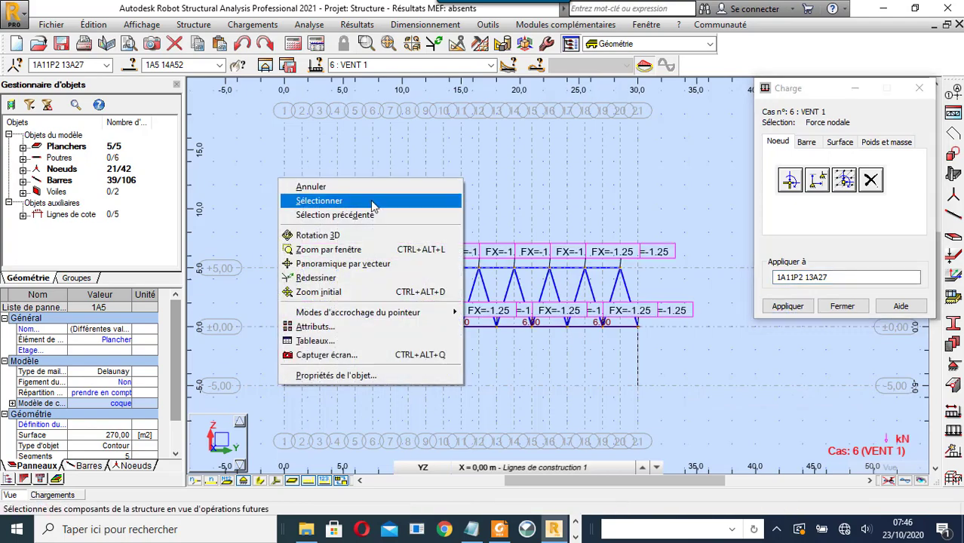
click(318, 235)
drag(318, 235, 451, 257)
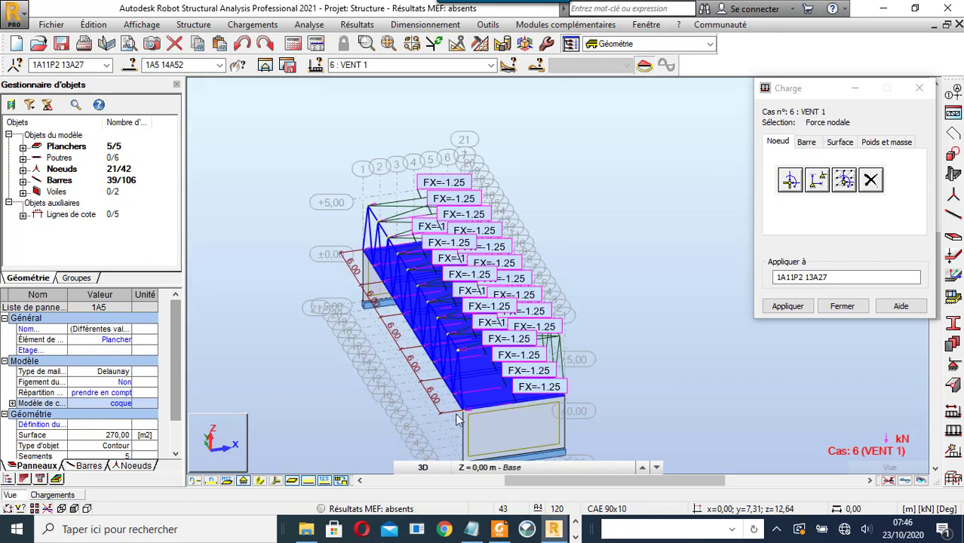
scroll(456, 421, up, 3)
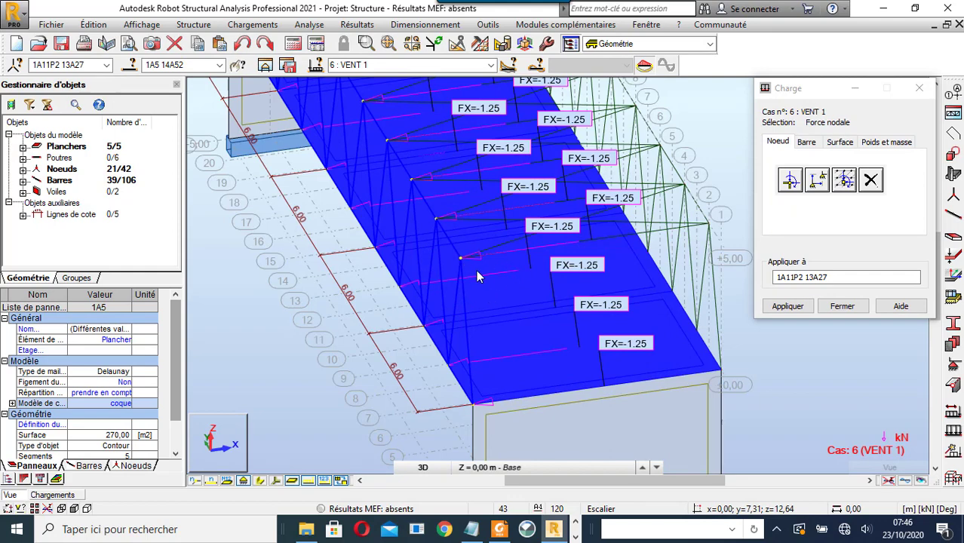
scroll(453, 317, down, 3)
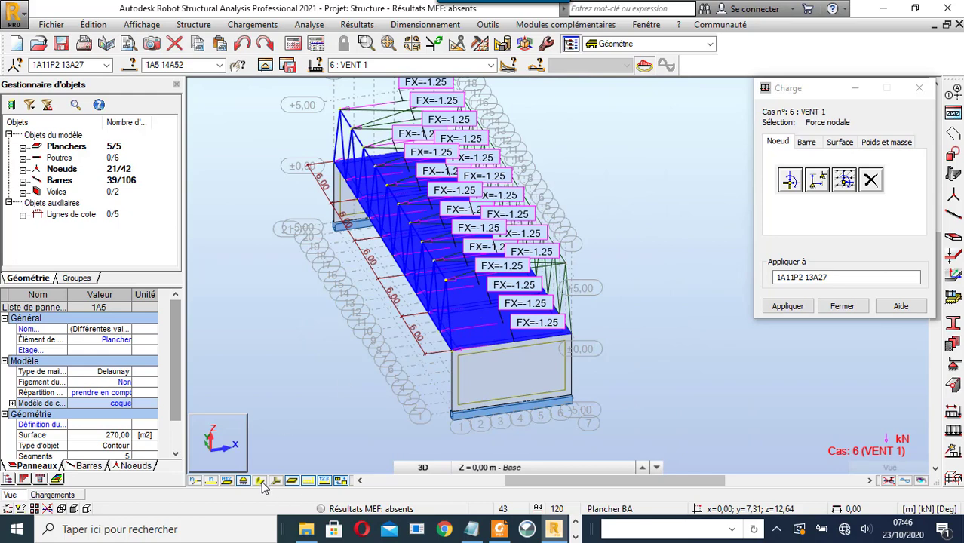
- Check the load case table, return to the 3D view, and begin a new nodal force
click(82, 495)
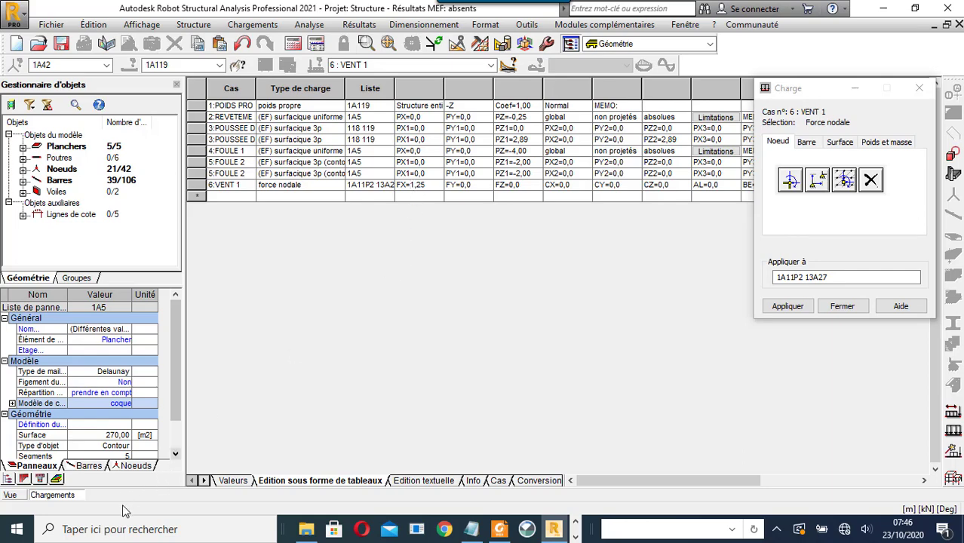
click(11, 496)
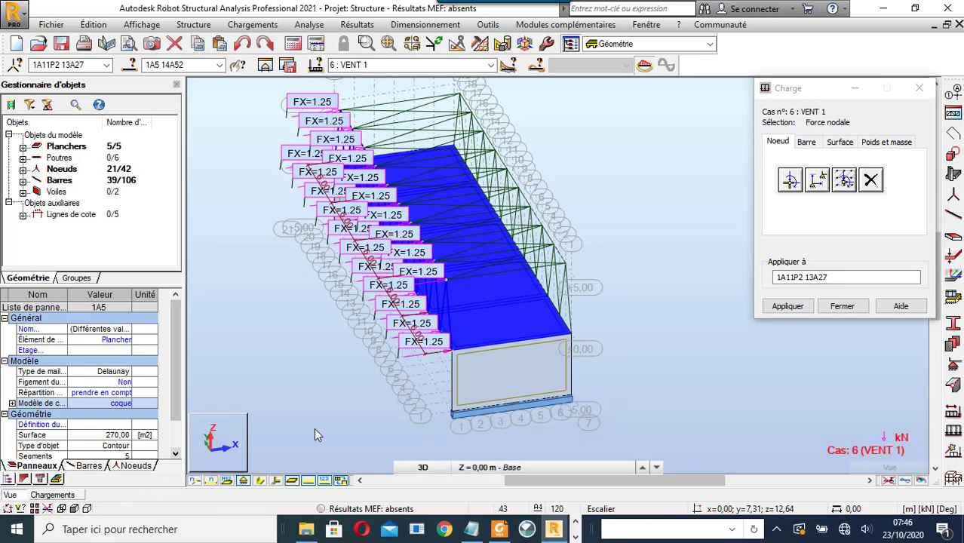
mouse_move(238, 384)
shift+middle_down()
mouse_move(312, 382)
mouse_move(240, 385)
mouse_move(247, 379)
shift+middle_up()
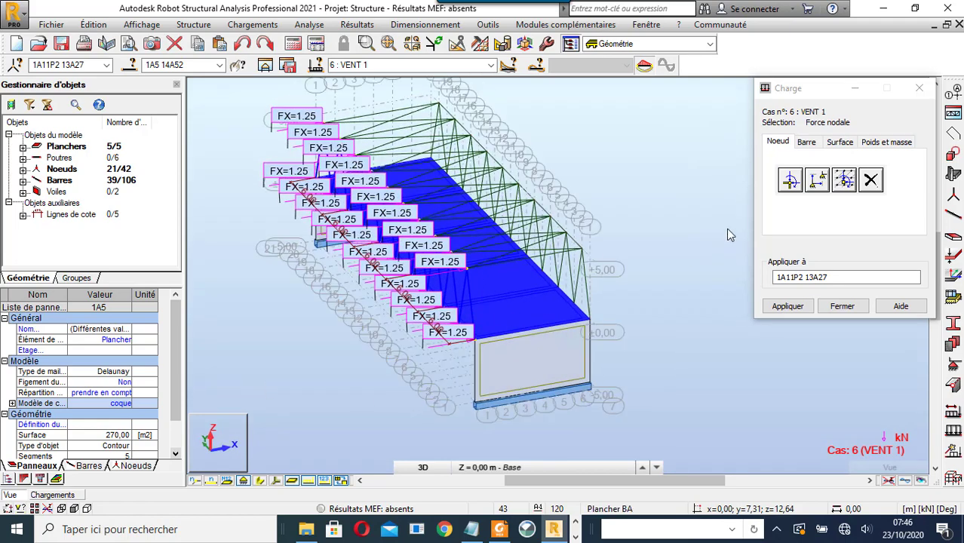
click(795, 182)
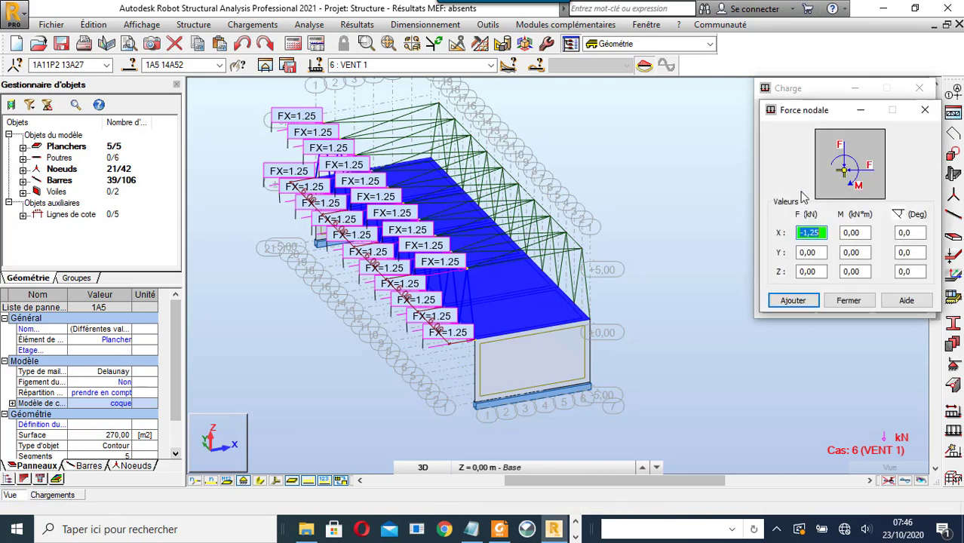
- Add a nodal force with Y = 0,6 kN and clear the target node list
click(826, 253)
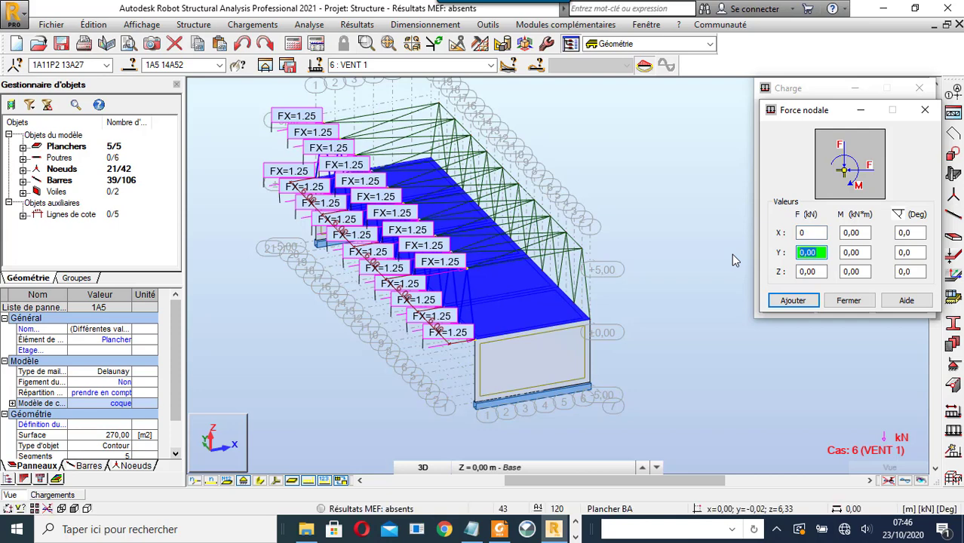
text(0,)
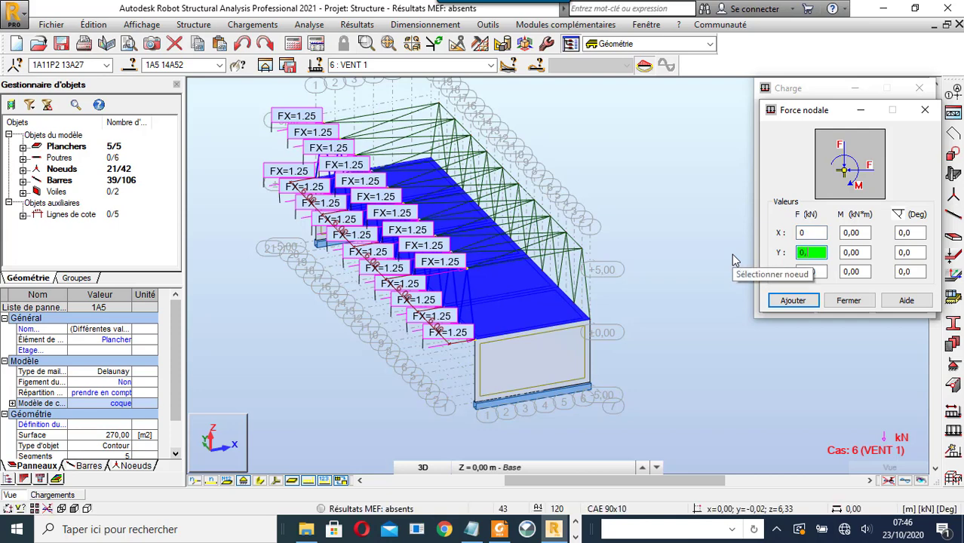
text(6)
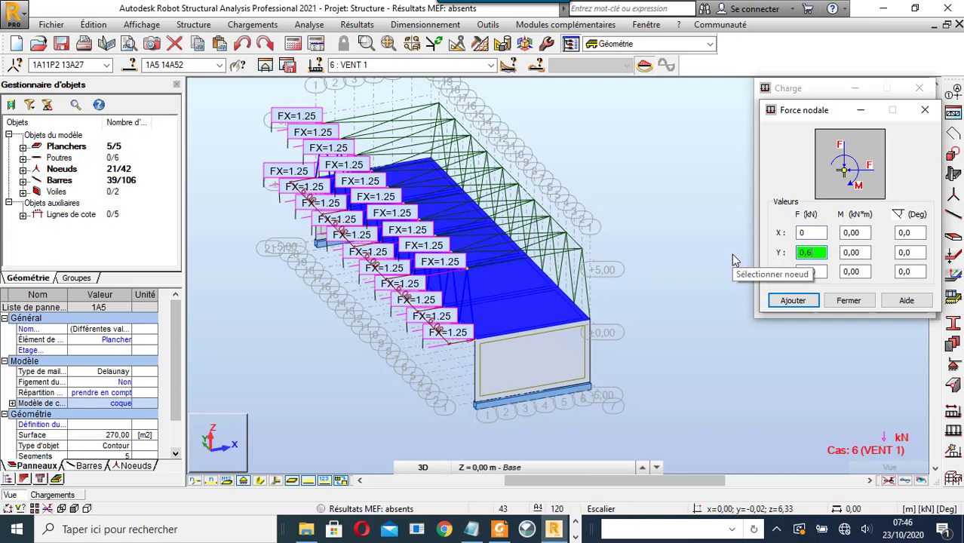
click(795, 301)
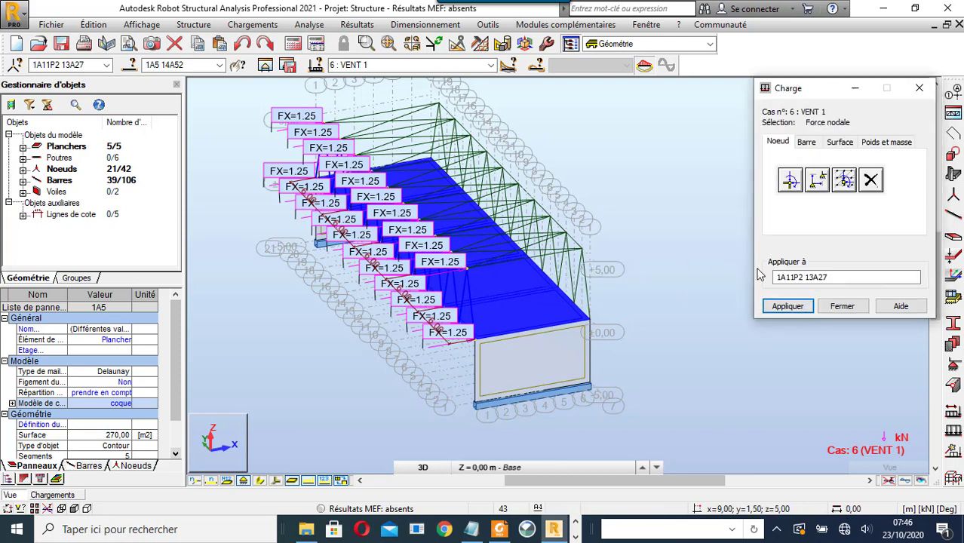
drag(831, 278, 721, 284)
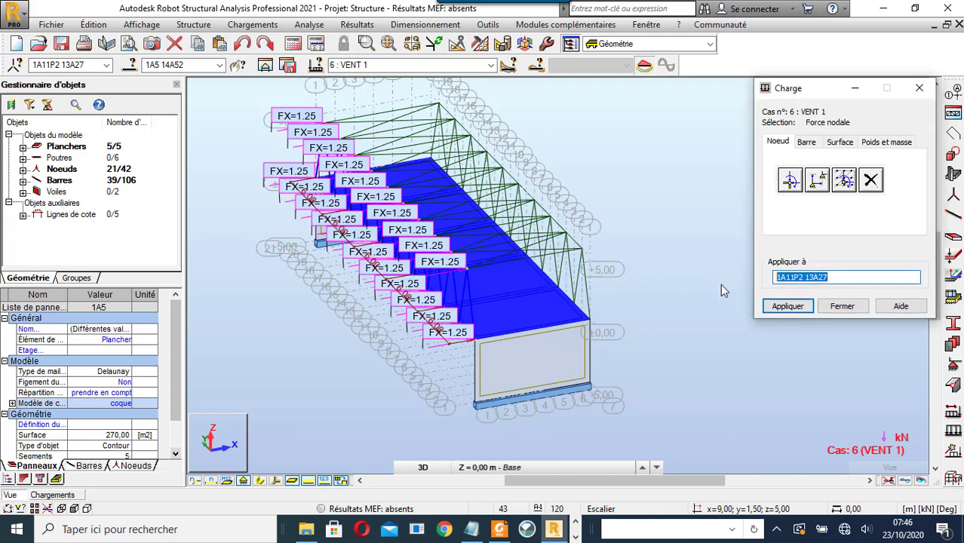
key(Delete)
- Clear the panel selection and re-add the 0,6 kN Y nodal force definition
right_click(577, 214)
click(671, 237)
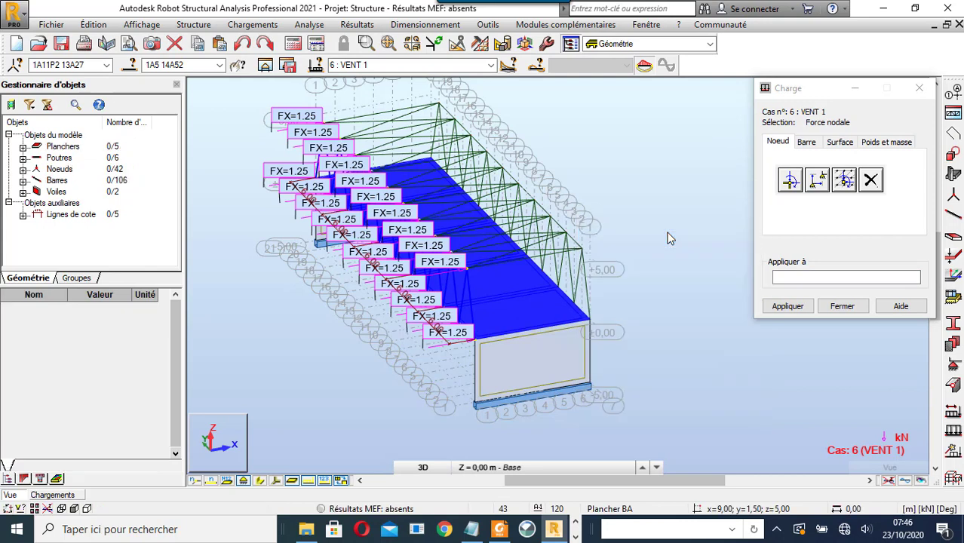
click(789, 181)
click(792, 301)
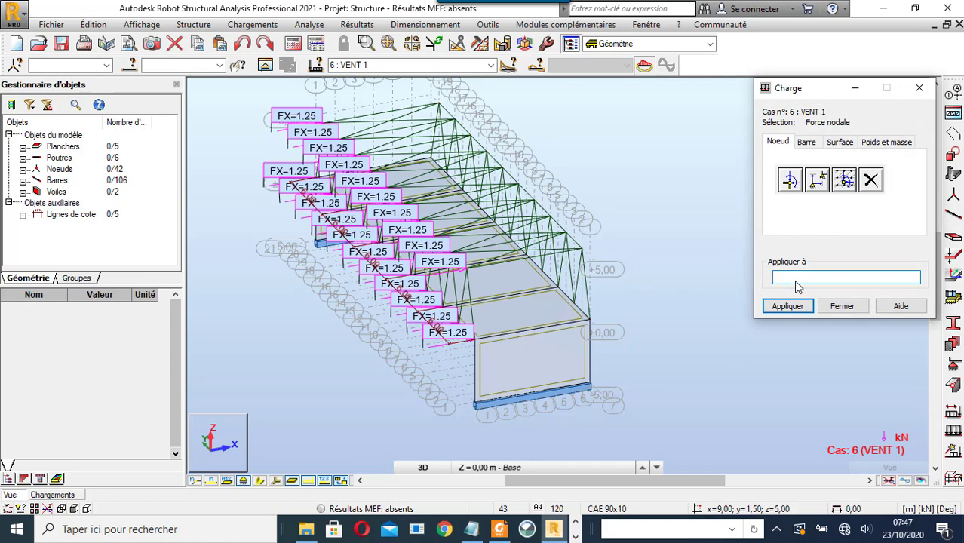
scroll(533, 327, up, 2)
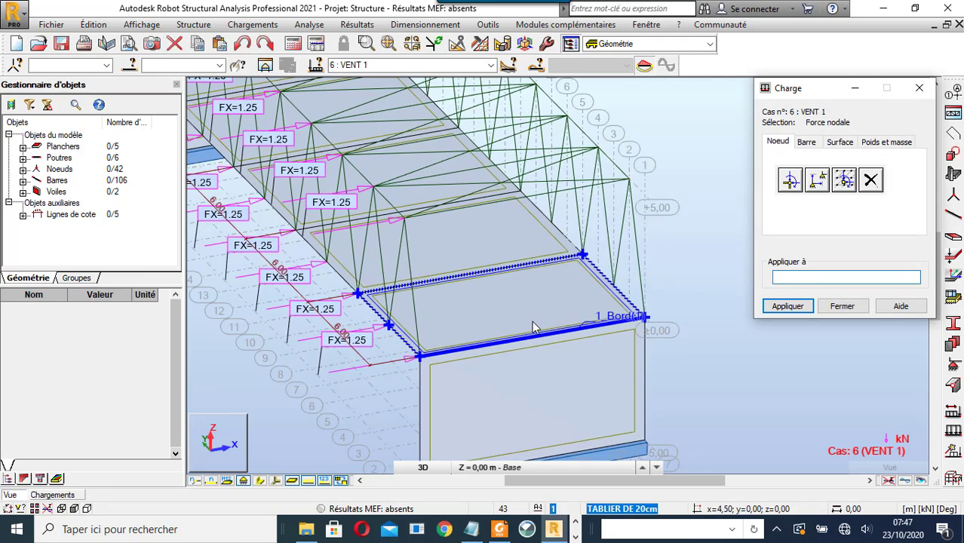
click(468, 65)
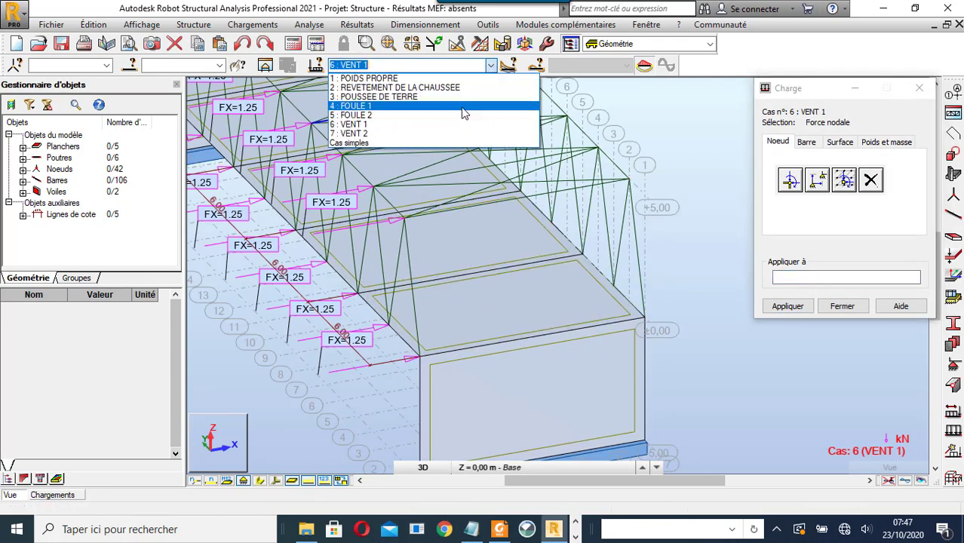
- Make 7 : VENT 2 current and apply FY = 0.60 kN to nodes 28, 13, 1 and 2
click(447, 132)
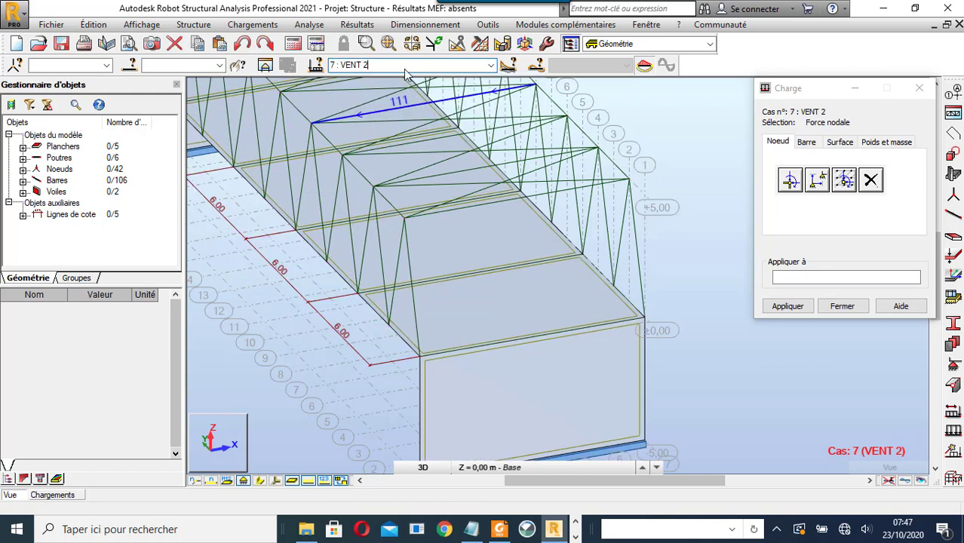
click(790, 180)
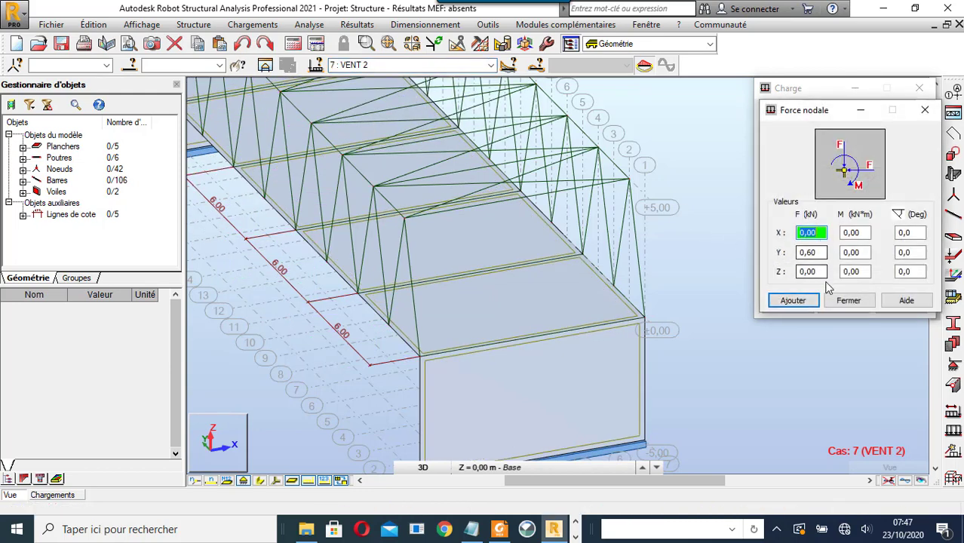
click(793, 301)
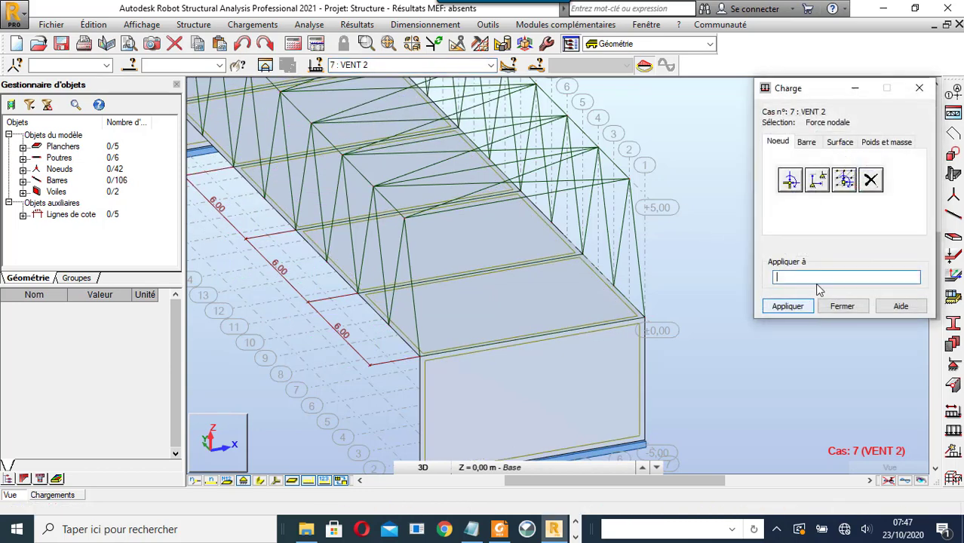
click(629, 182)
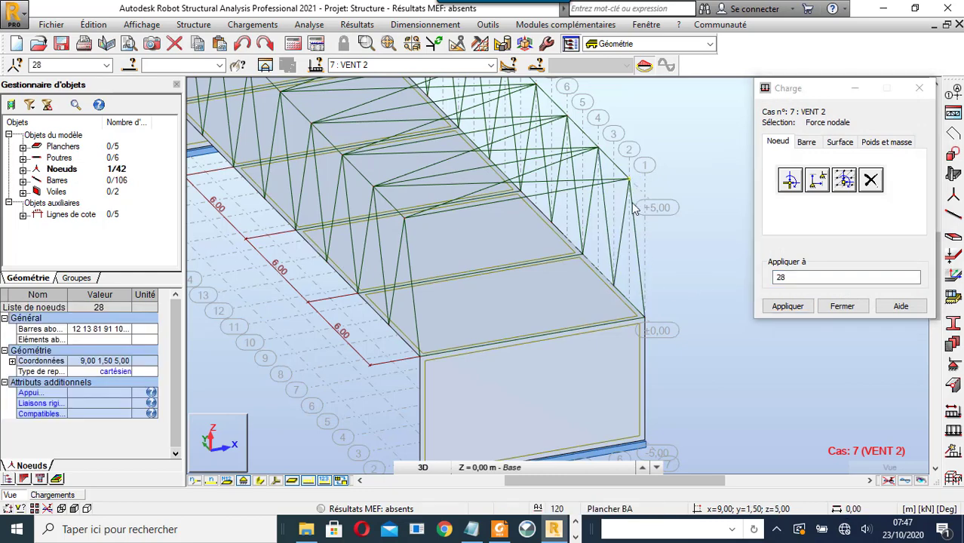
click(405, 220)
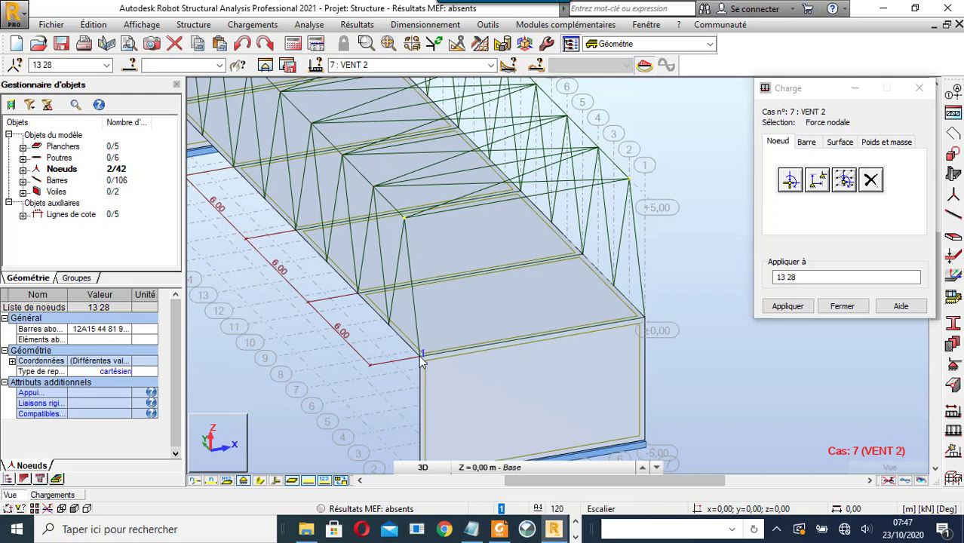
click(421, 356)
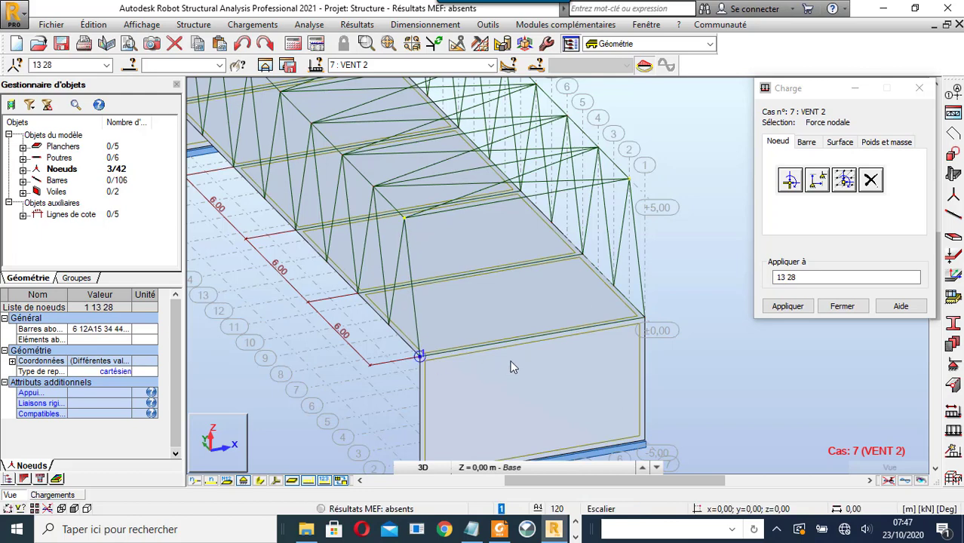
ctrl+click(646, 320)
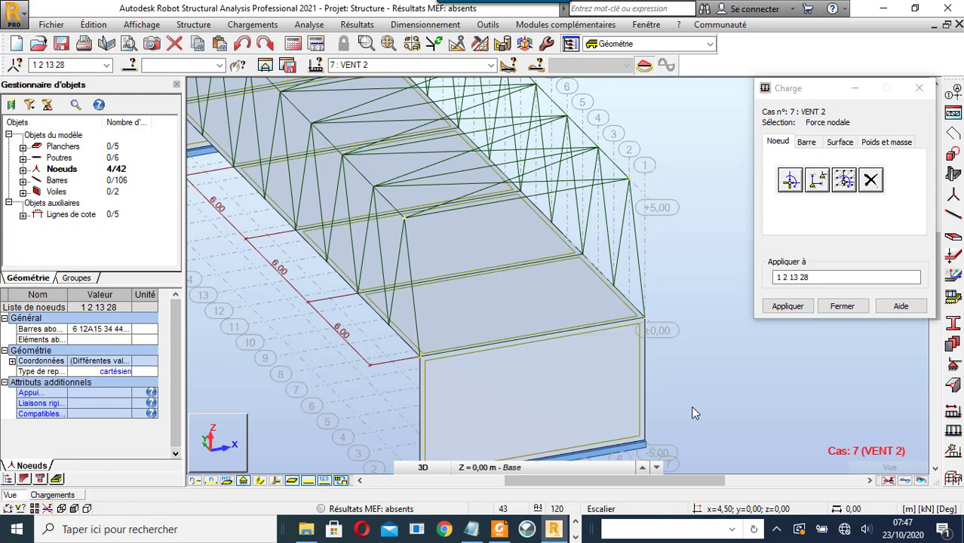
click(792, 309)
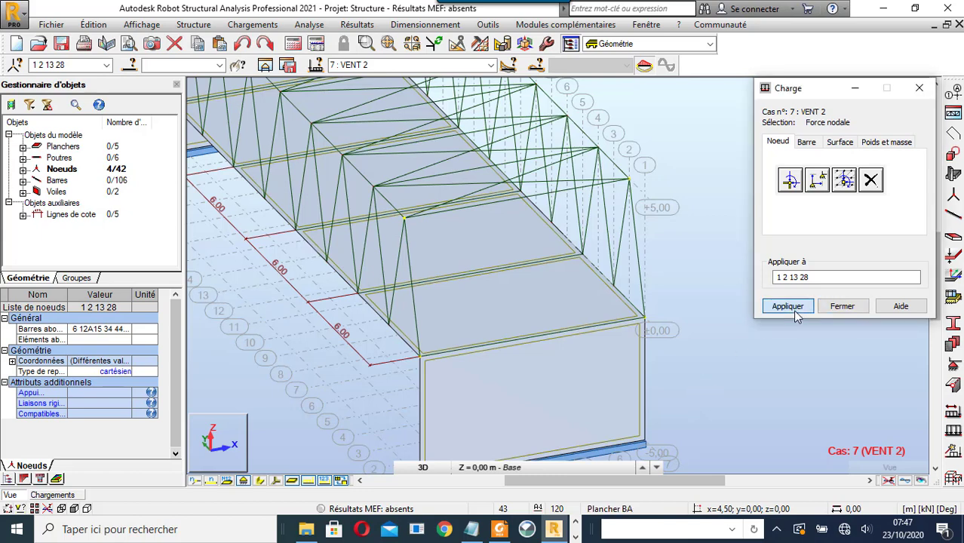
- Close the load dialog, zoom around the model, and switch to the XY top view
click(844, 308)
scroll(757, 350, down, 5)
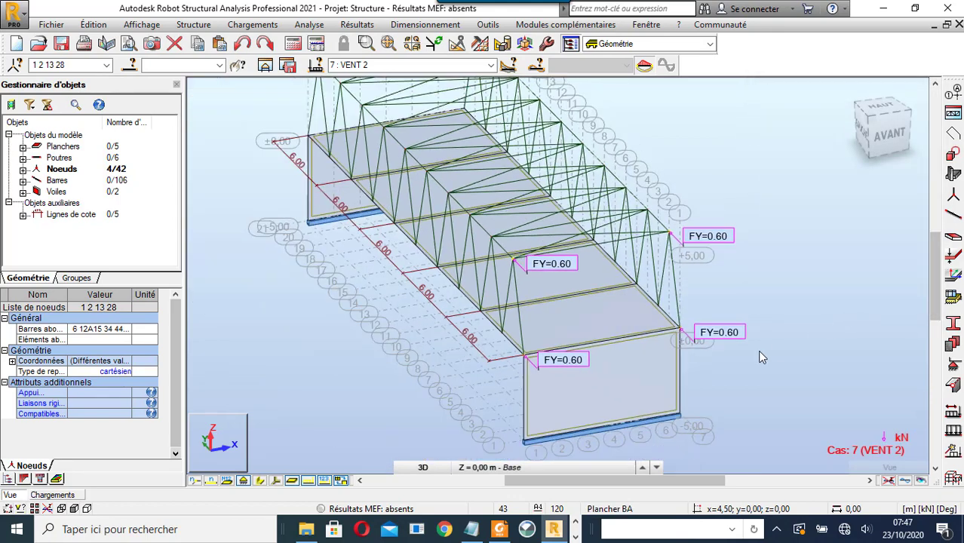
scroll(755, 332, up, 3)
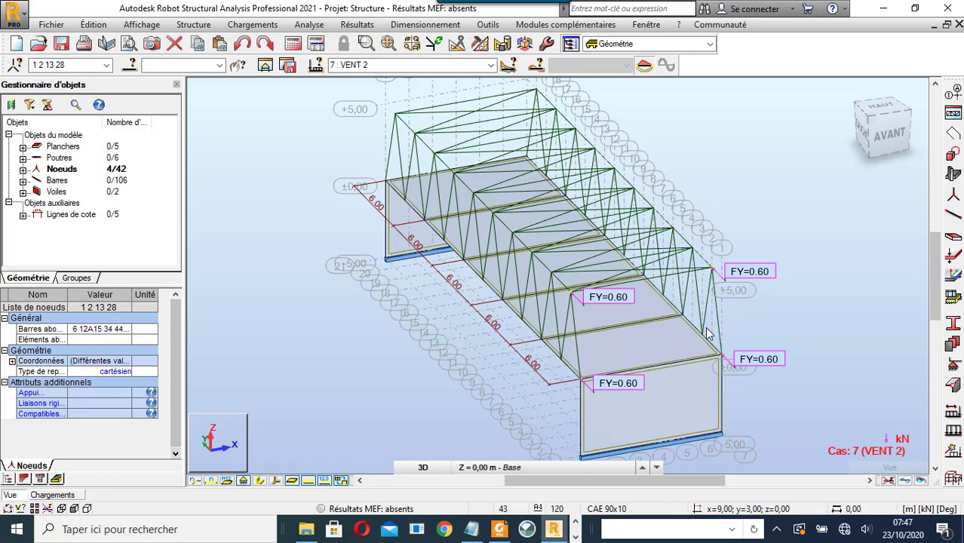
scroll(710, 334, down, 2)
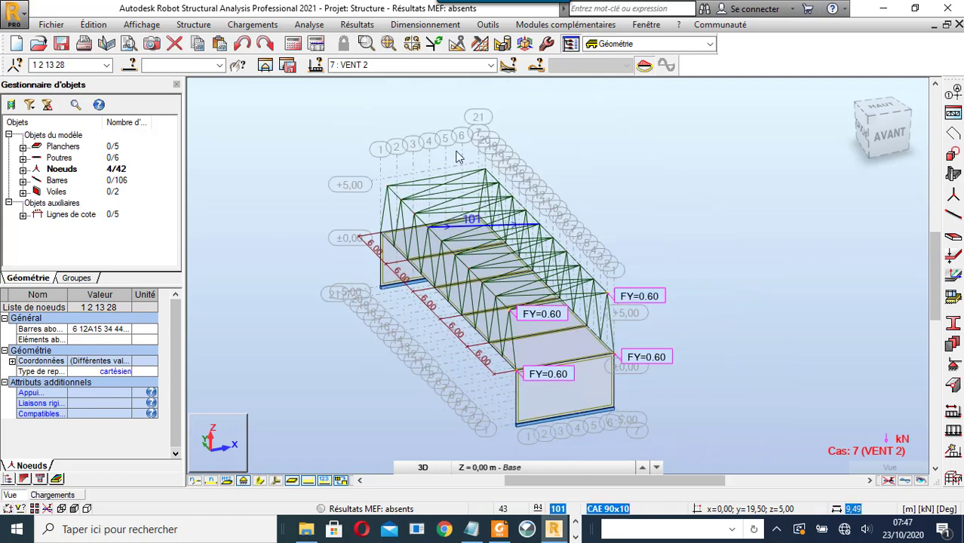
click(490, 65)
click(491, 66)
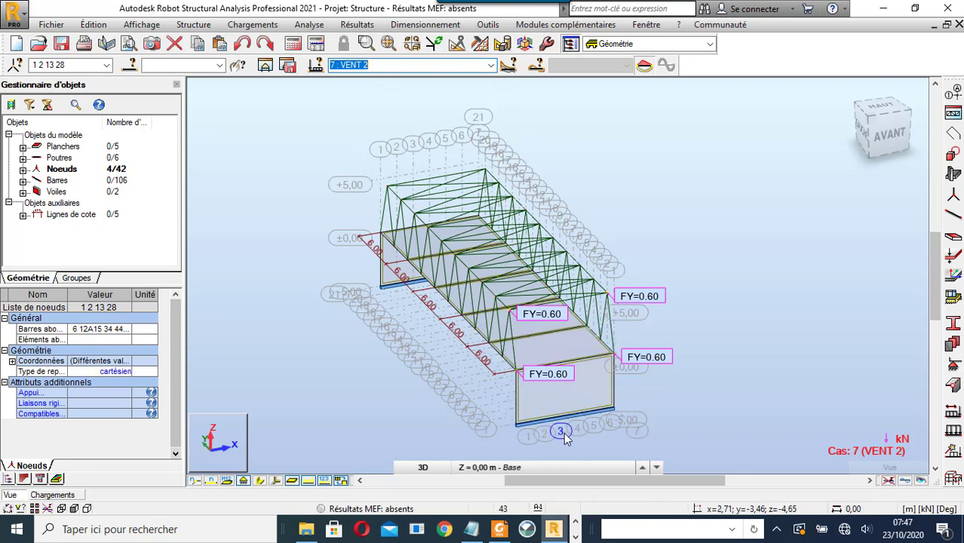
click(424, 467)
click(423, 437)
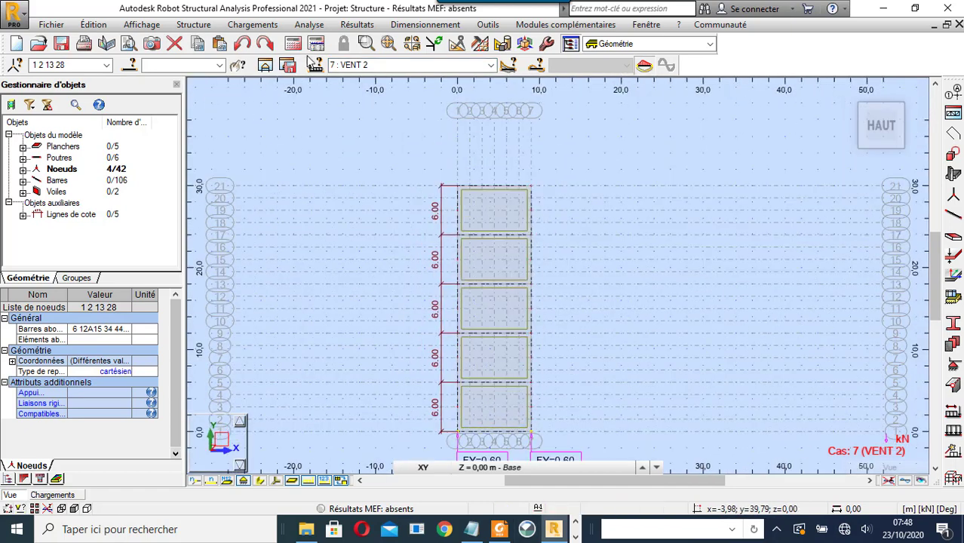
- Open the moving-load definitions and bring up convoy Bt's editor, showing its two 78,45 kN forces
click(252, 24)
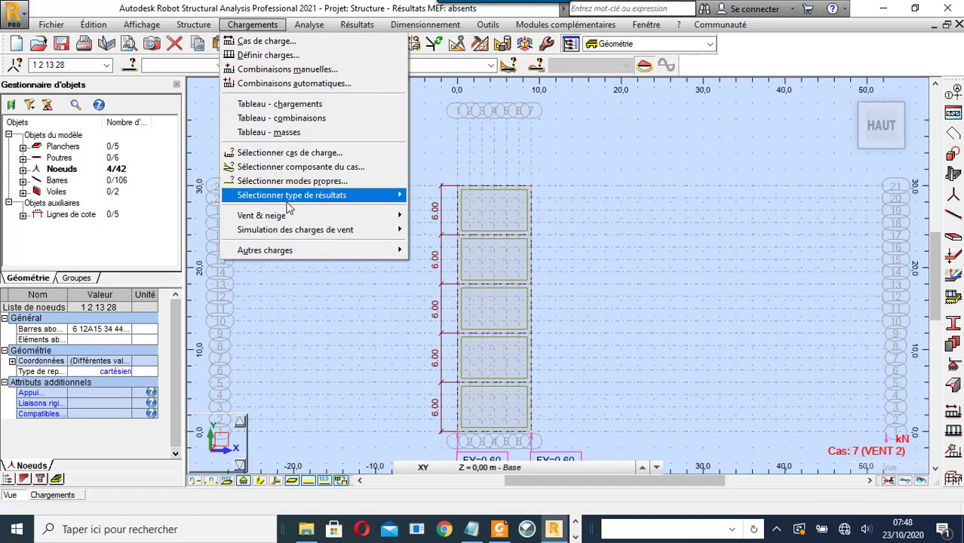
mouse_move(337, 251)
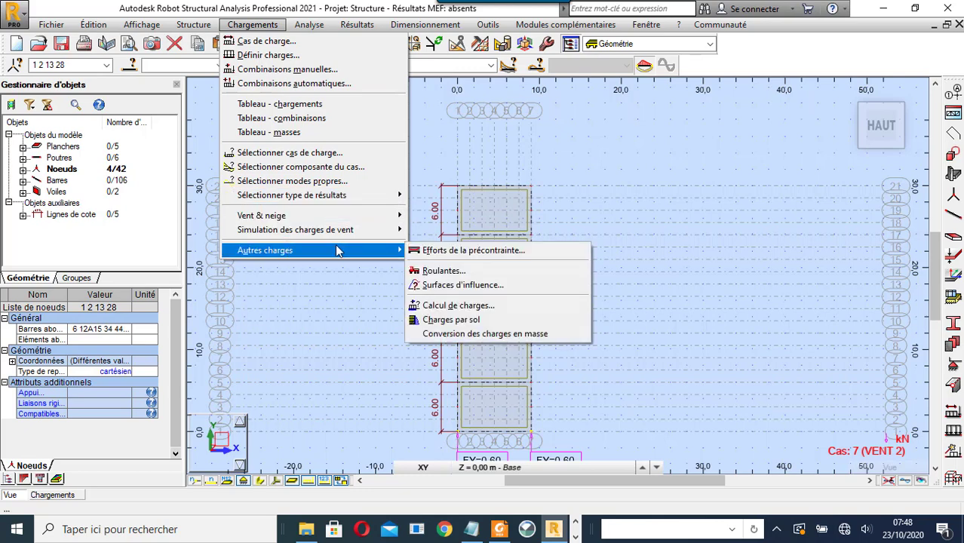
click(443, 270)
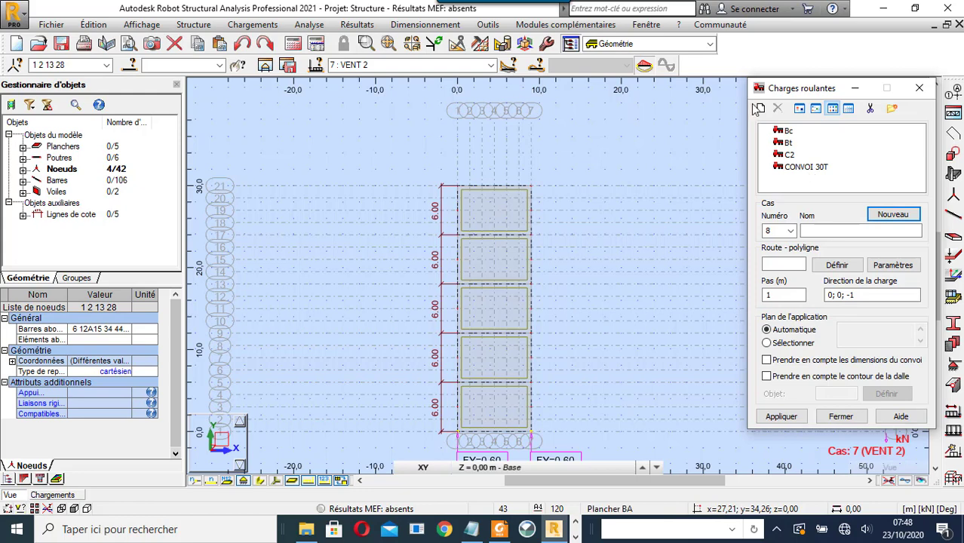
double_click(788, 145)
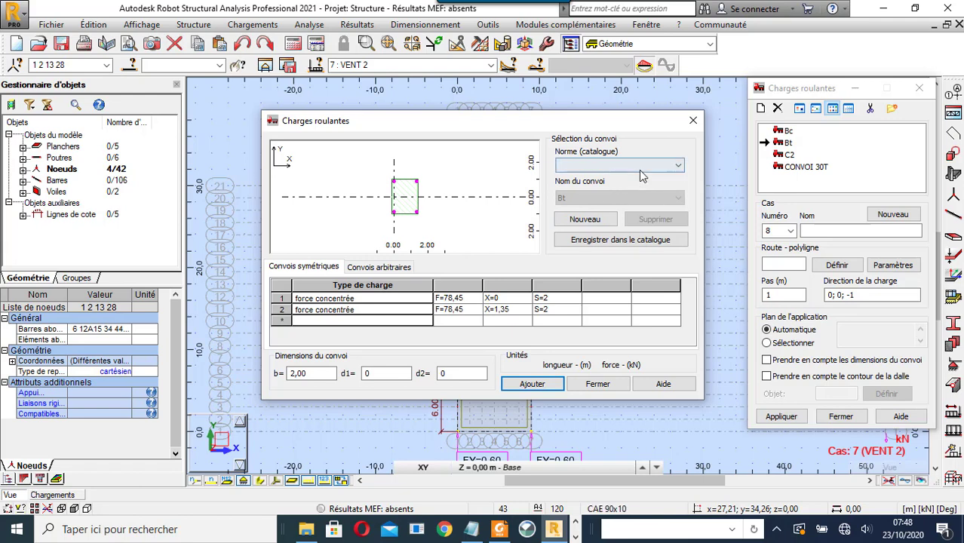
- Switch the convoy catalogue to CPC, compare the Br convoy, then reselect Bt and close the editor
click(645, 167)
click(631, 179)
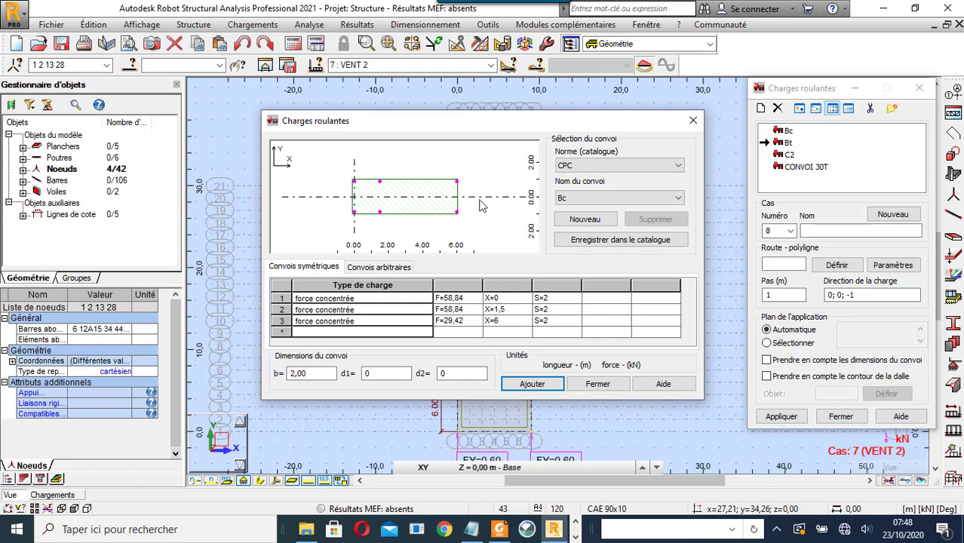
click(611, 195)
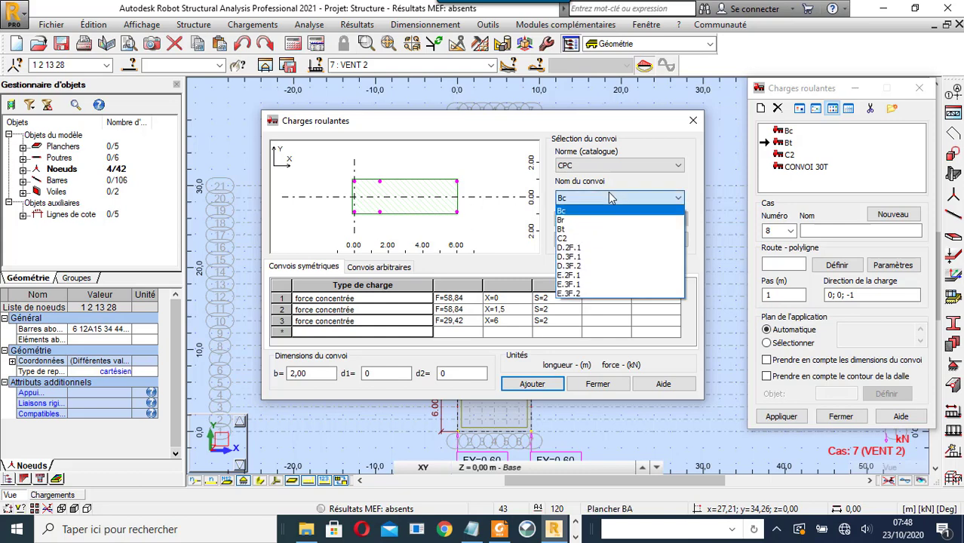
click(601, 225)
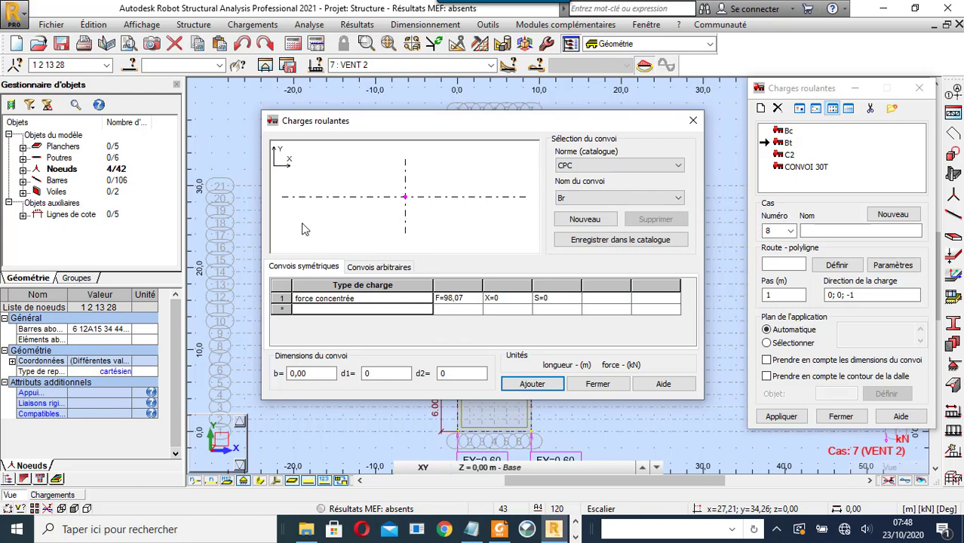
click(639, 199)
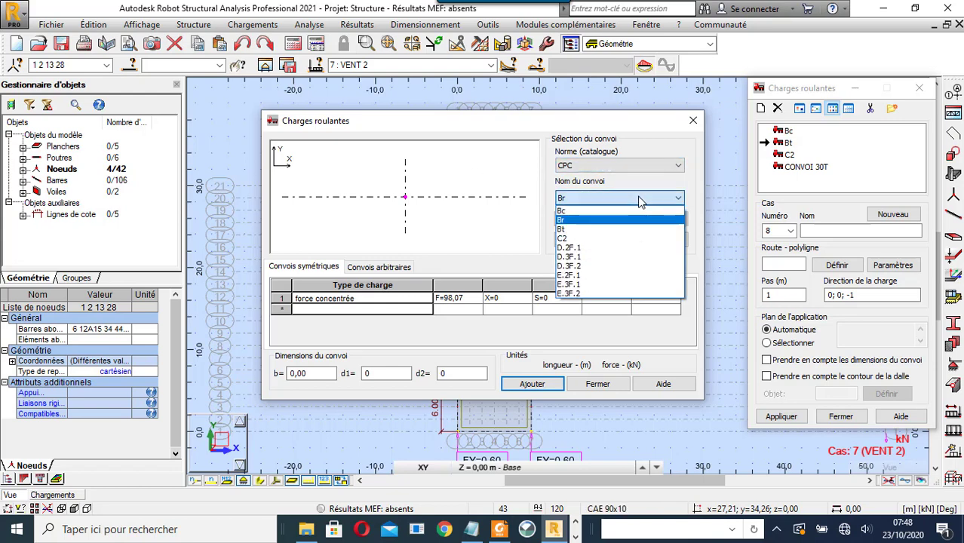
click(631, 229)
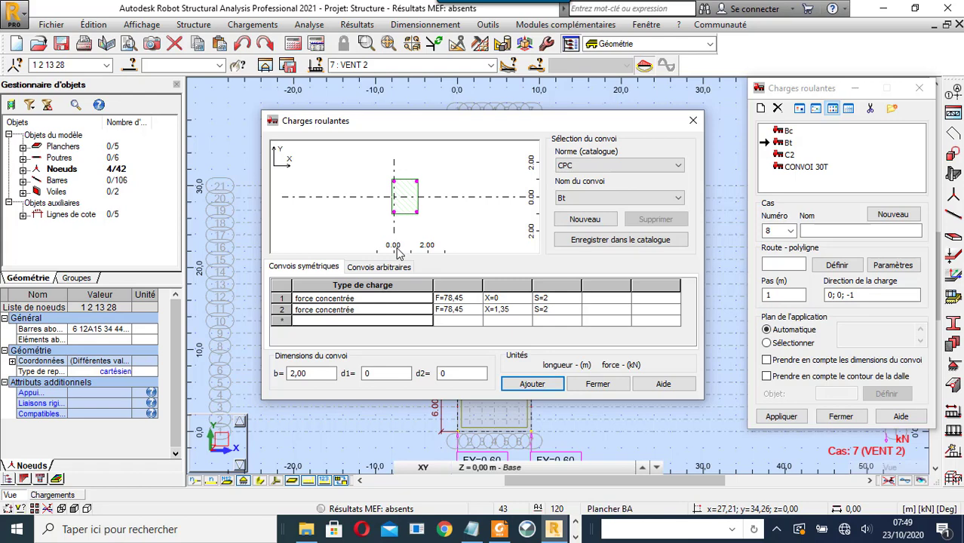
click(598, 385)
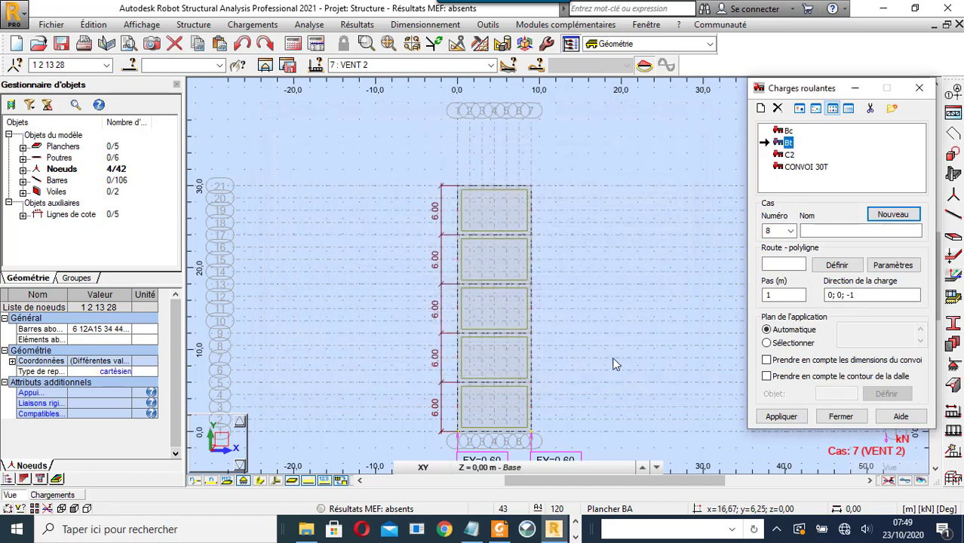
- Name moving-load case CONVOI BT and define its route as line 120 from (6, 0) to (6, 30)
click(825, 232)
text(CO)
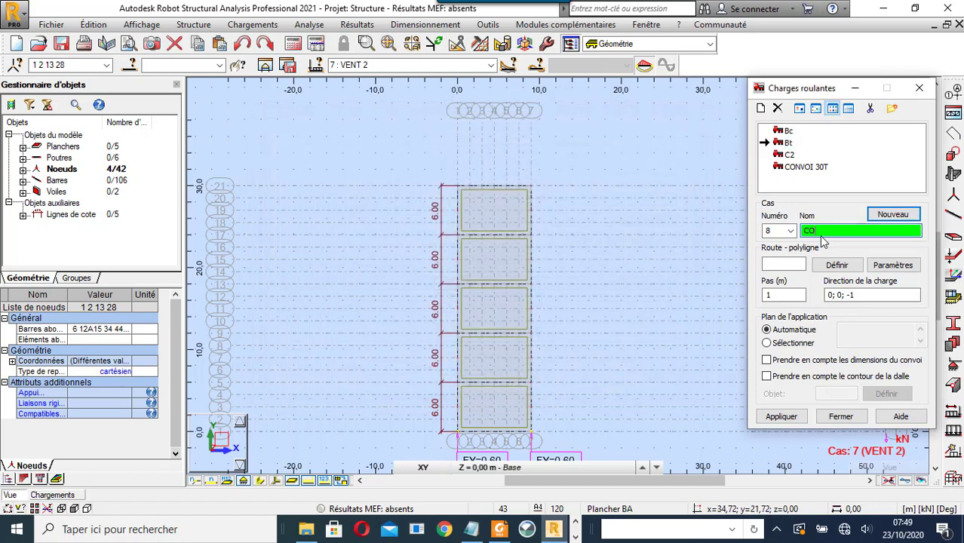
text(NVOI BT)
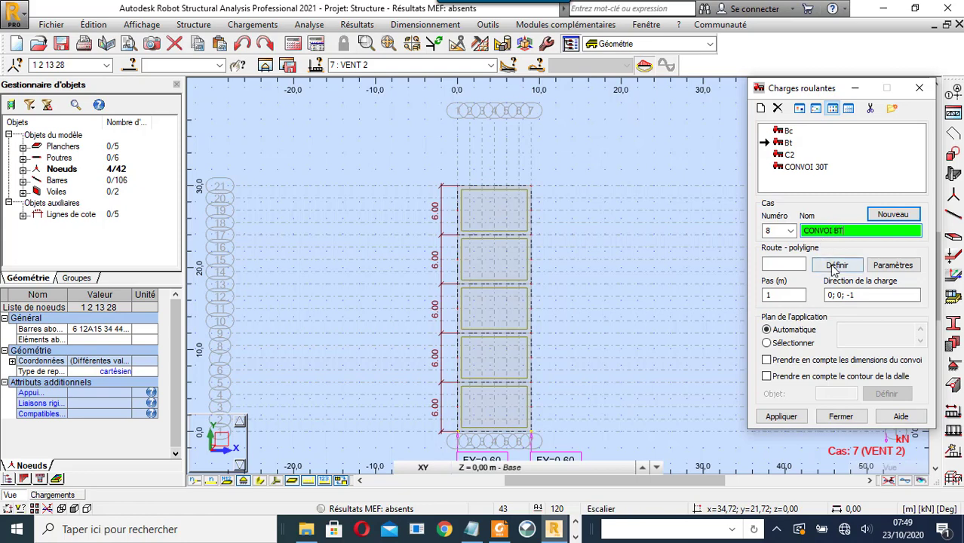
click(836, 266)
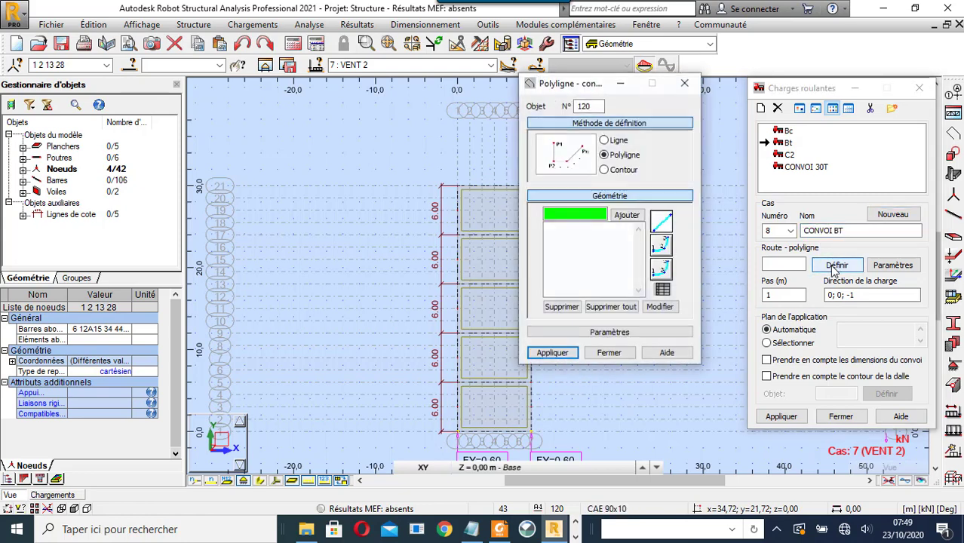
drag(587, 87, 275, 82)
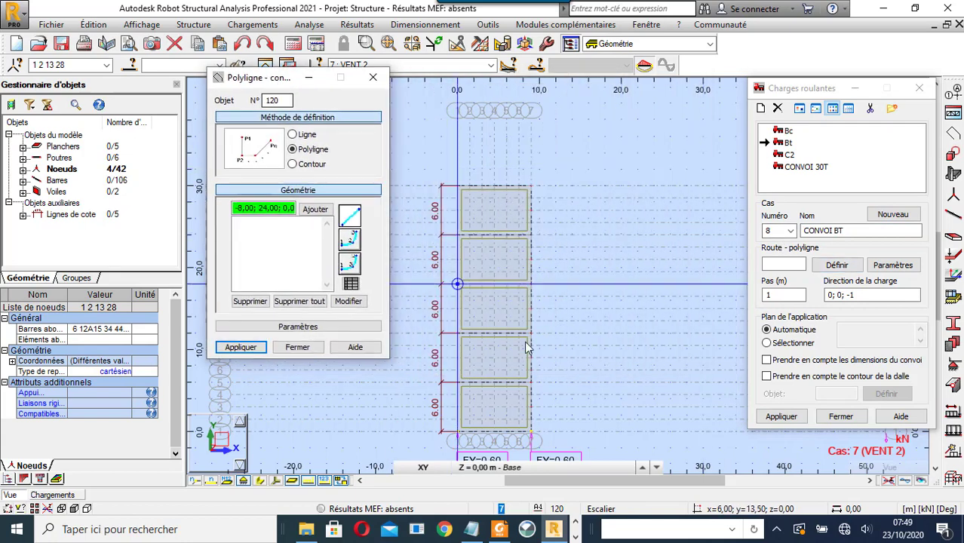
click(508, 438)
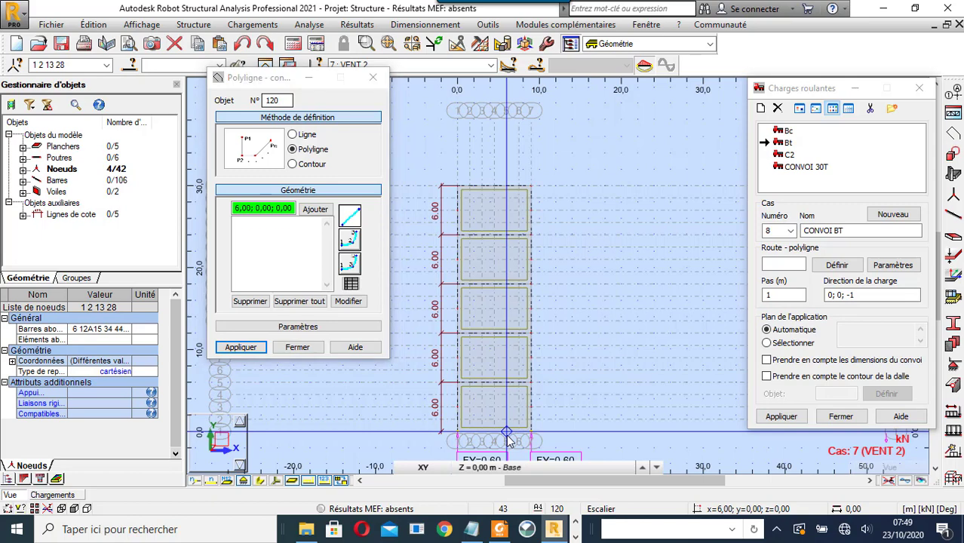
click(509, 192)
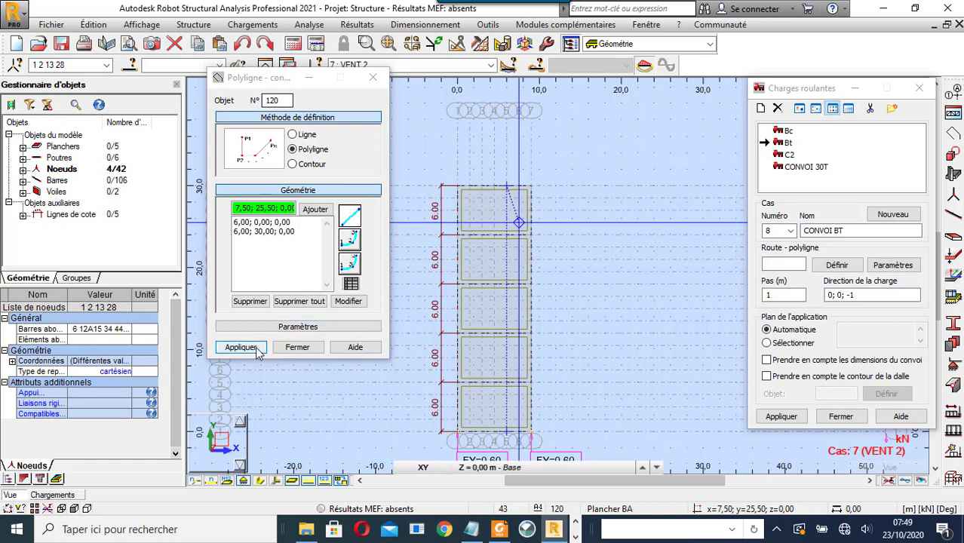
click(292, 134)
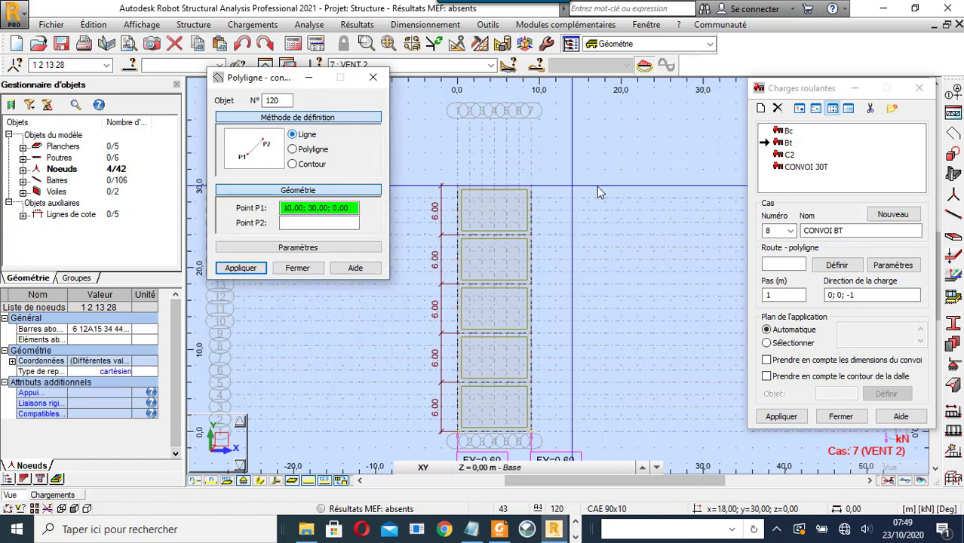
click(509, 436)
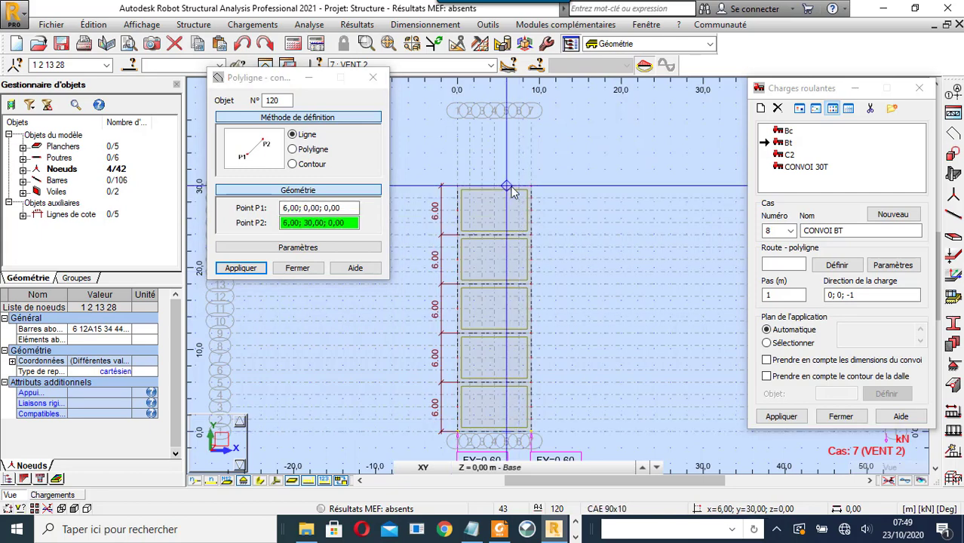
click(511, 190)
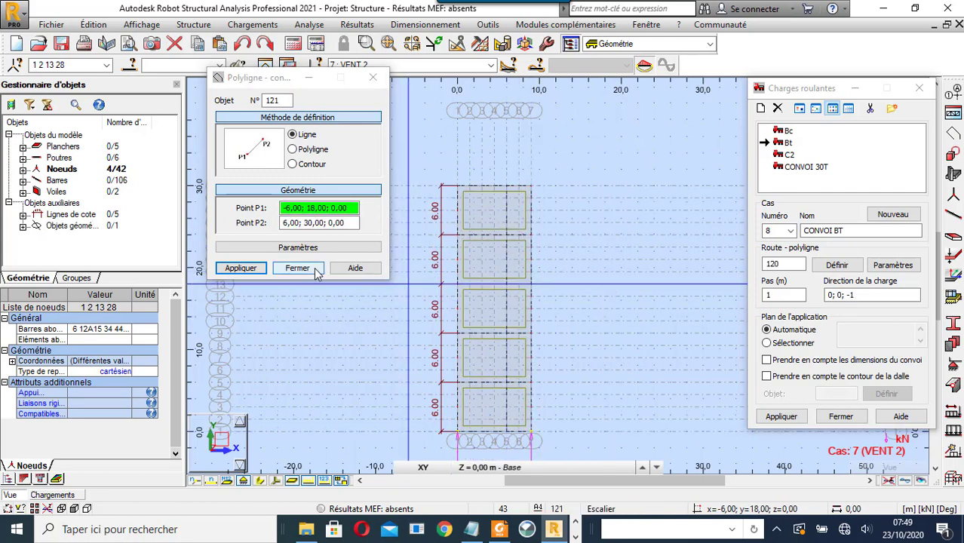
click(297, 268)
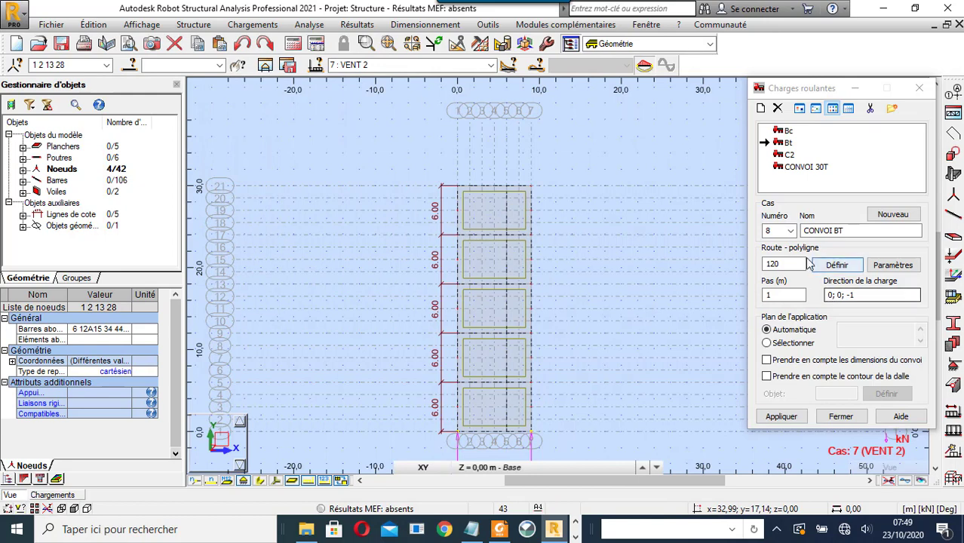
- Set route 120's LD and LG to 0.2 and limit the convoy position at start and end
click(897, 267)
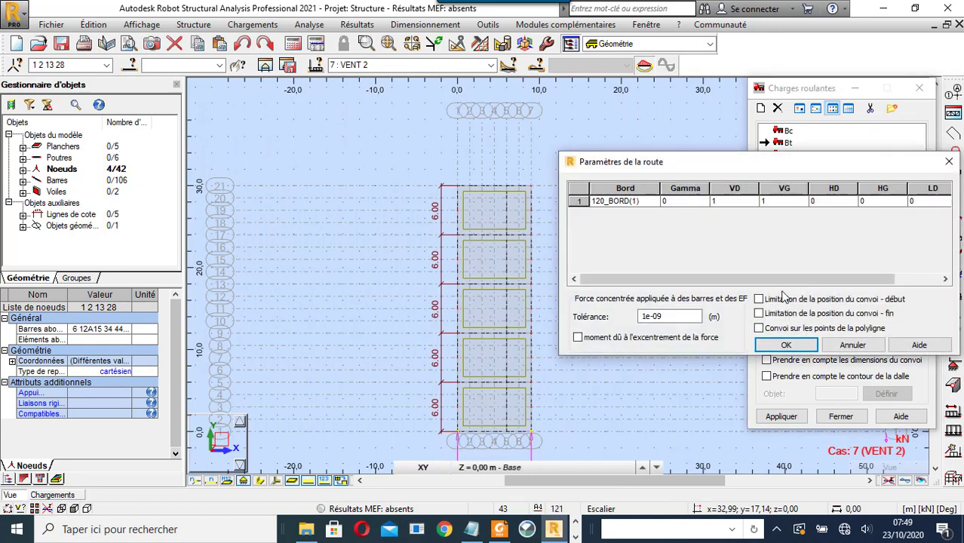
drag(798, 281, 919, 273)
click(861, 202)
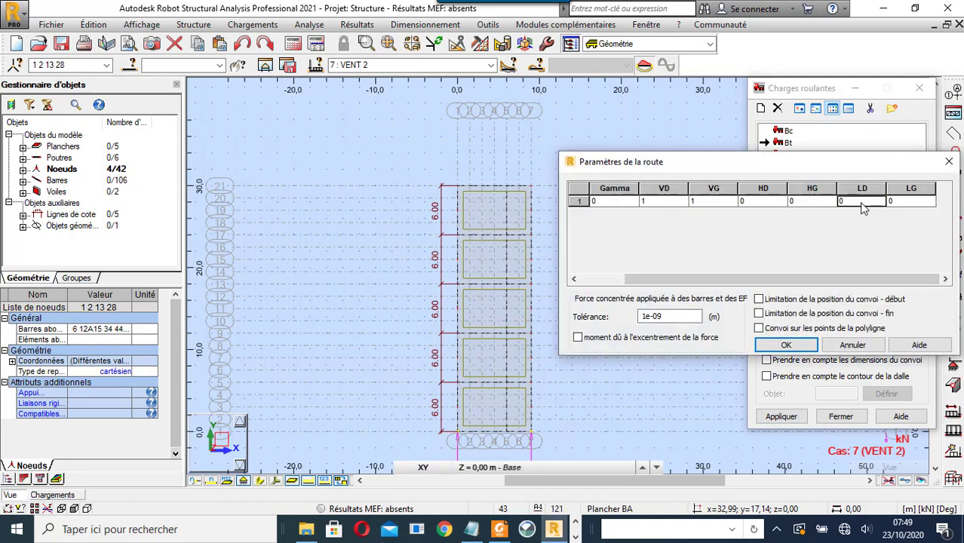
text(.2)
click(922, 203)
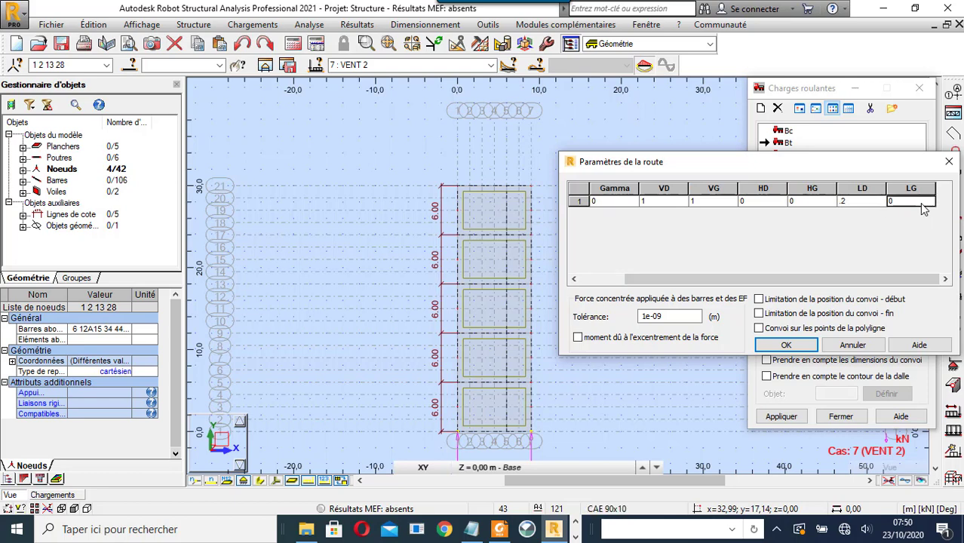
text(.2)
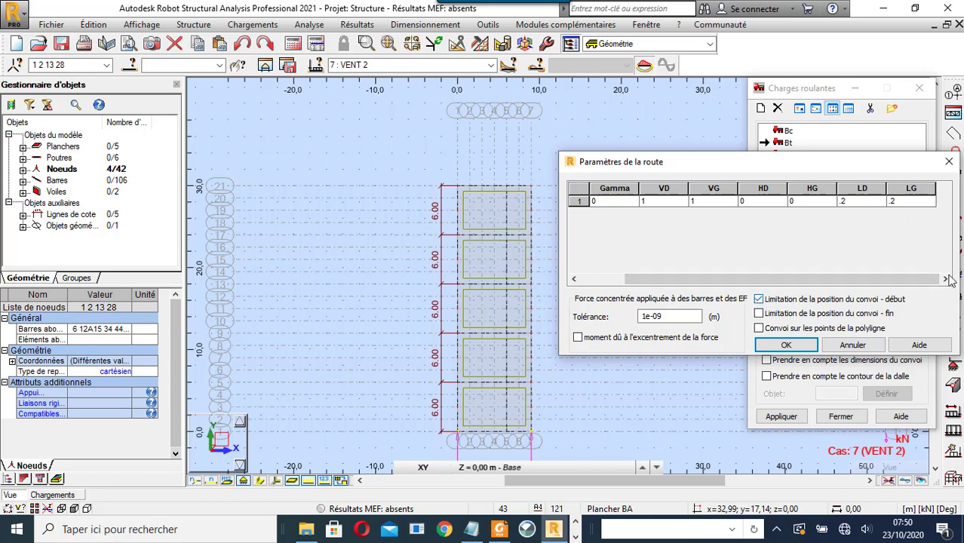
click(760, 314)
click(787, 346)
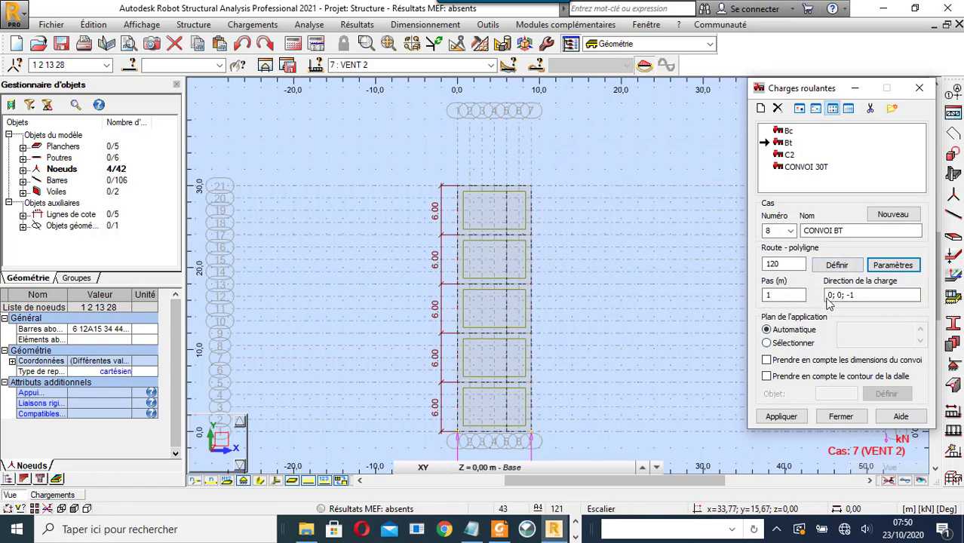
- Apply CONVOI BT to the five deck slab panels 1 to 5 and close the moving-load windows
click(767, 343)
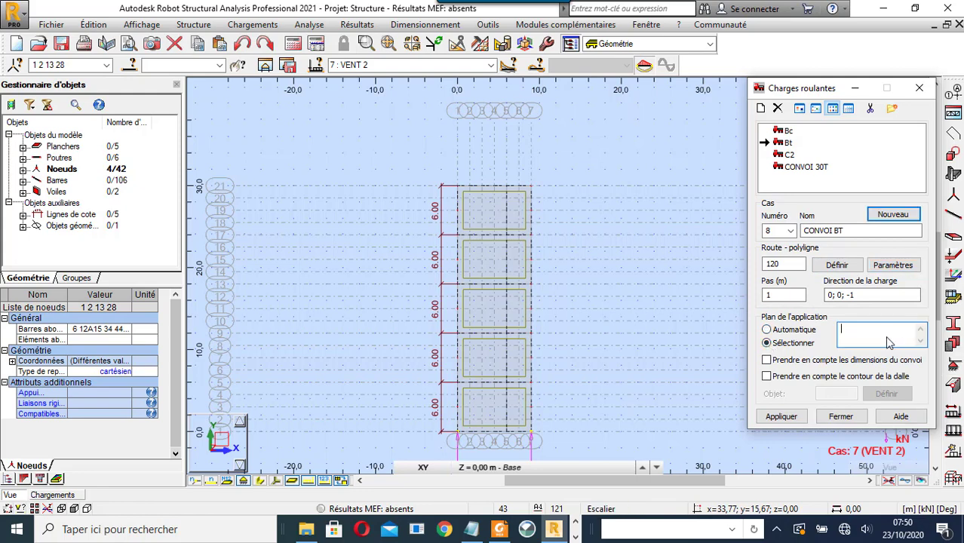
click(496, 421)
ctrl+click(492, 361)
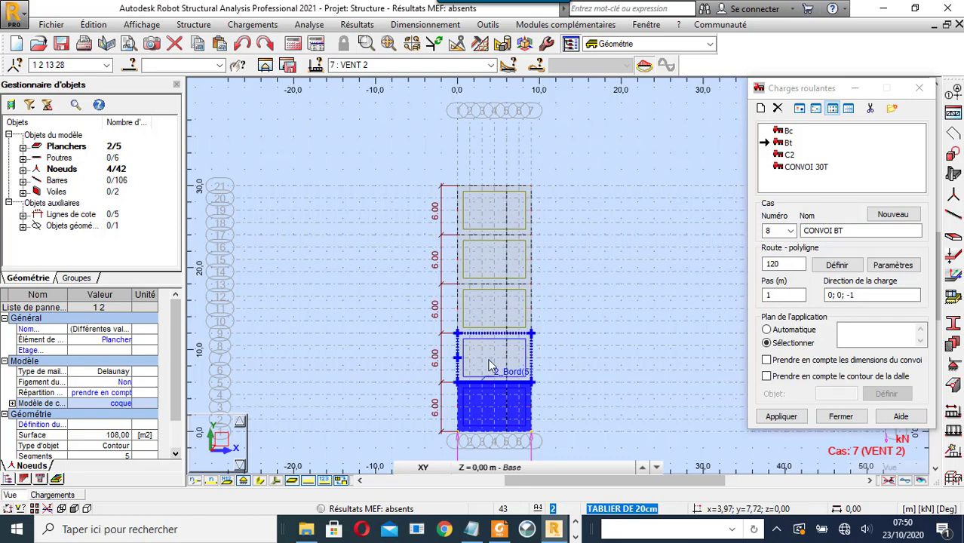
ctrl+click(489, 313)
ctrl+click(490, 260)
ctrl+click(491, 215)
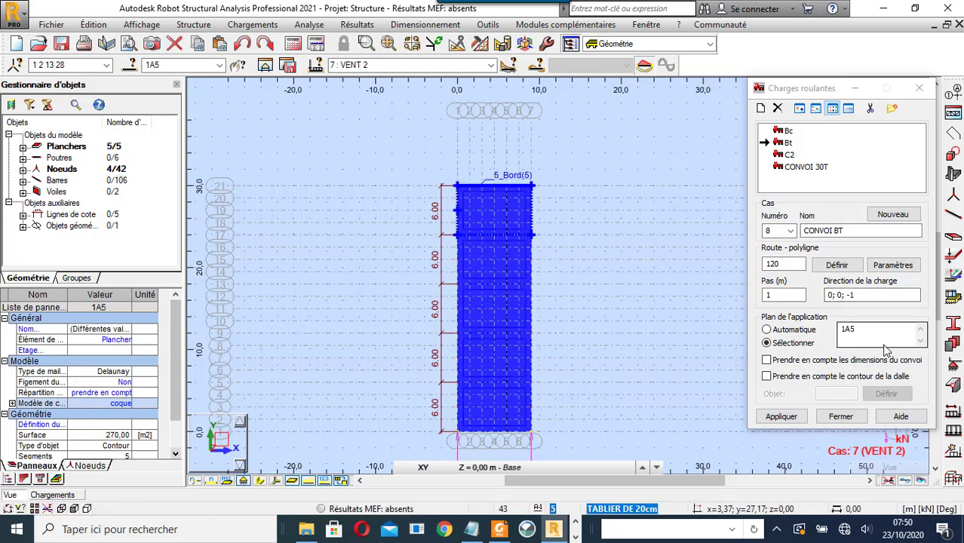
click(789, 421)
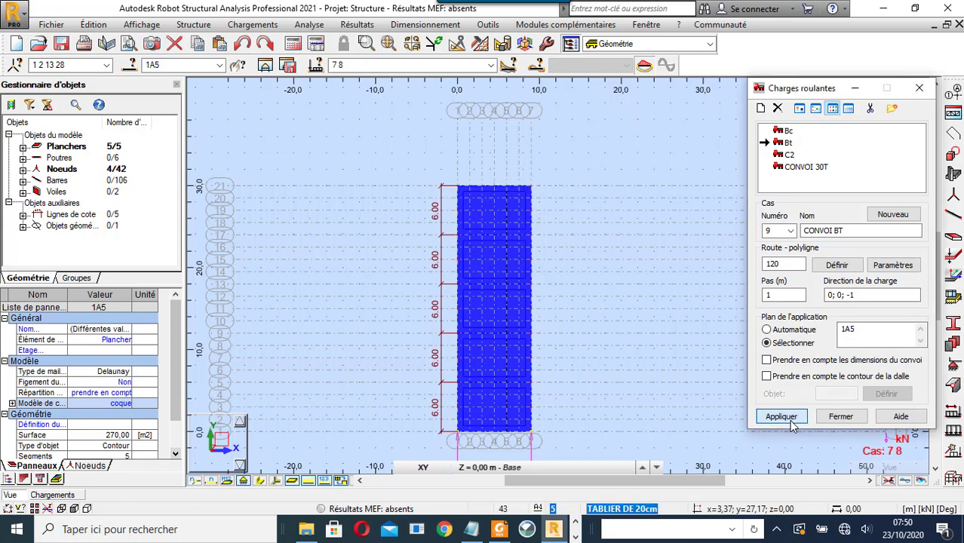
click(841, 417)
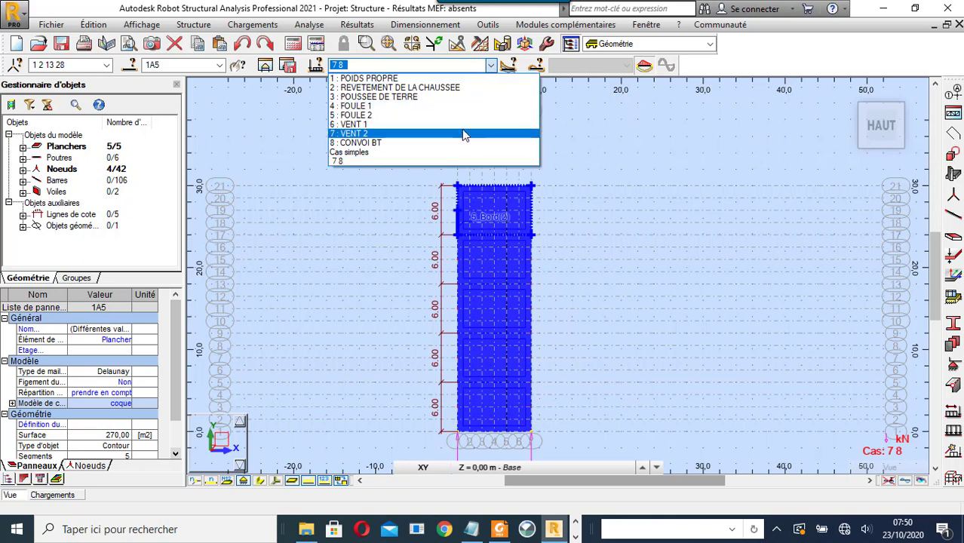
click(604, 122)
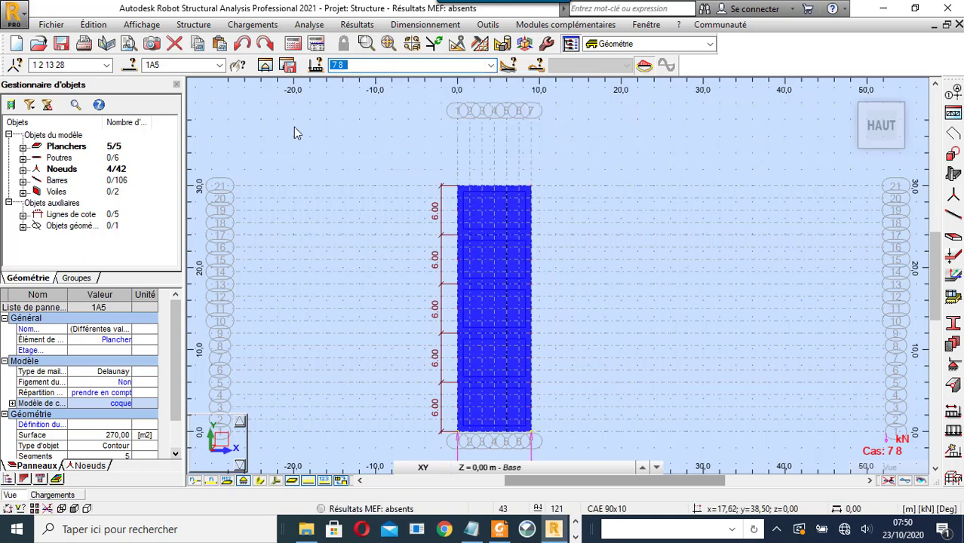
- Orbit the truss into a 3D view, zoom out, and open the BAEL 91 automatic combinations dialog
right_click(277, 139)
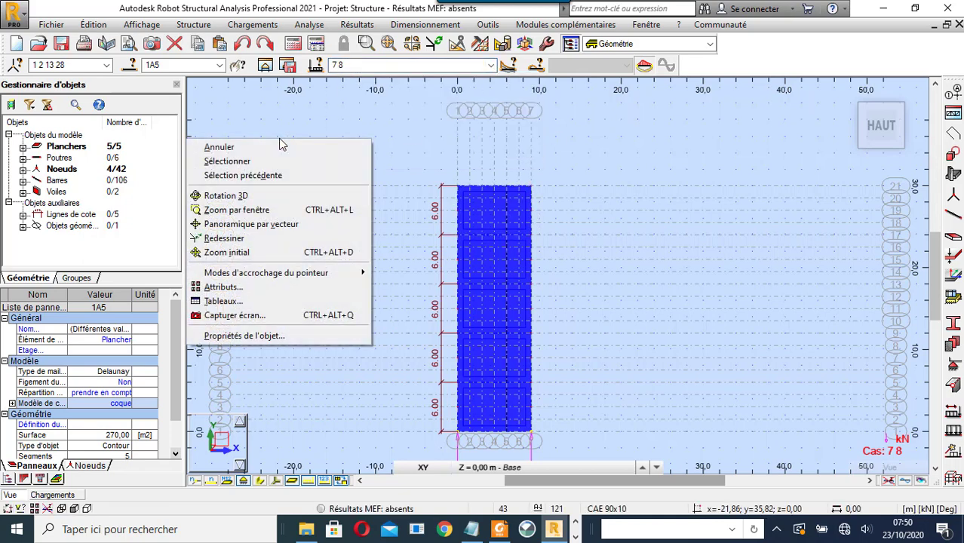
click(283, 198)
drag(384, 286, 310, 209)
right_click(374, 165)
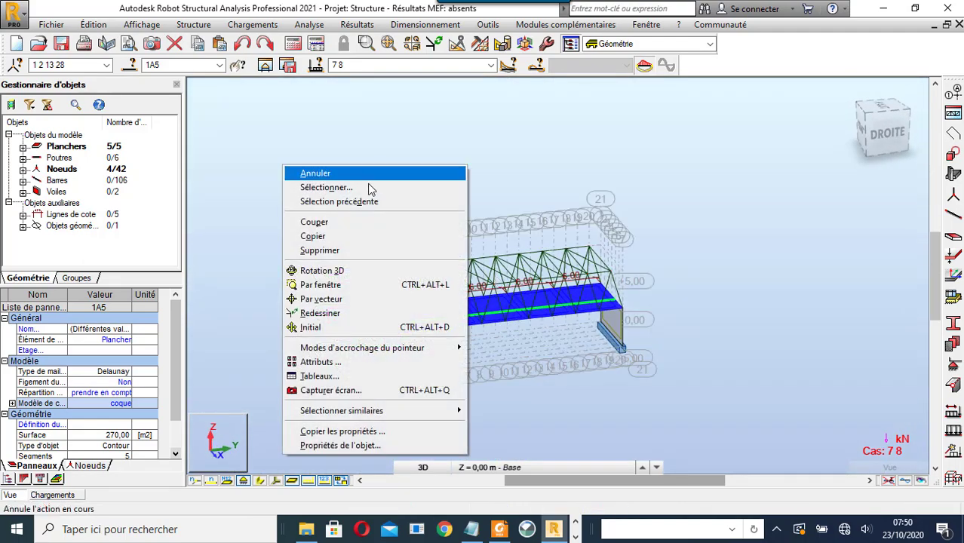
click(374, 170)
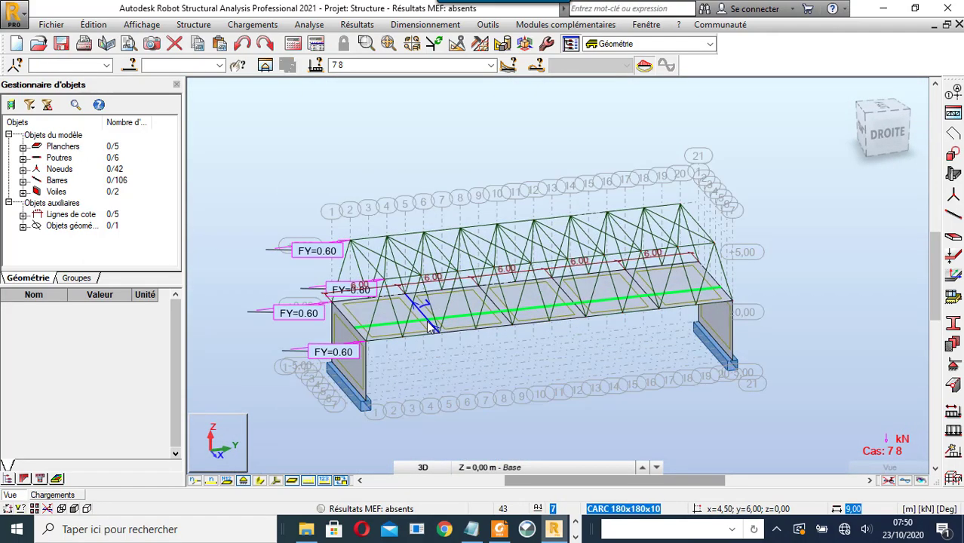
scroll(423, 315, down, 3)
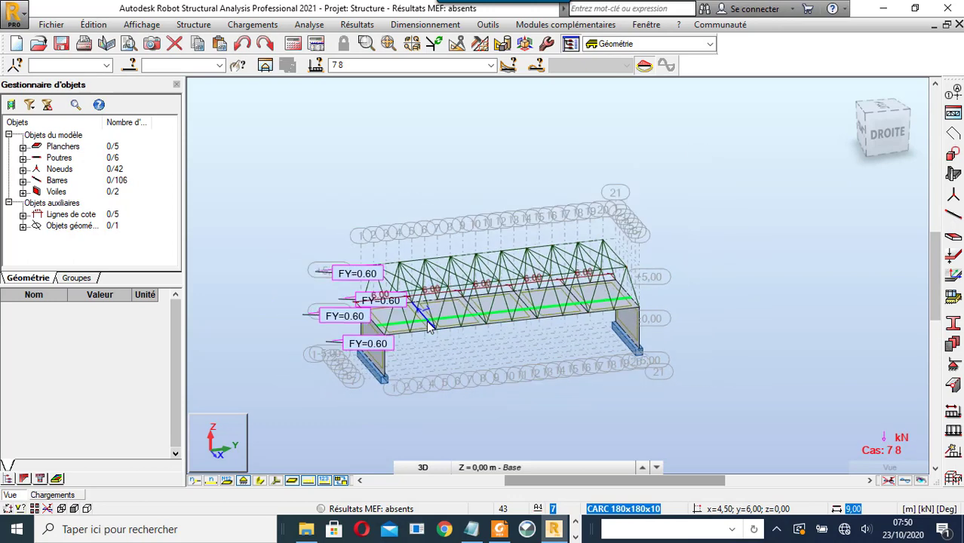
click(253, 25)
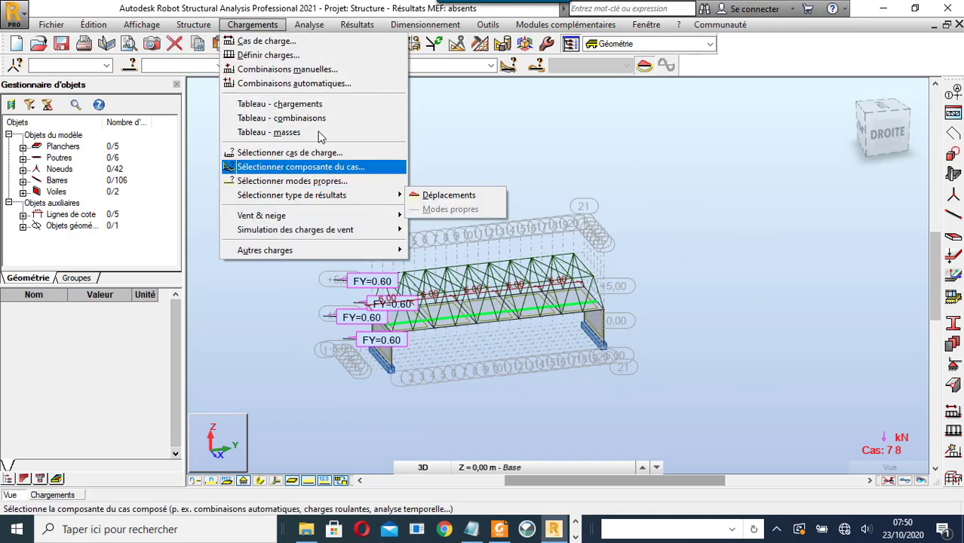
click(295, 83)
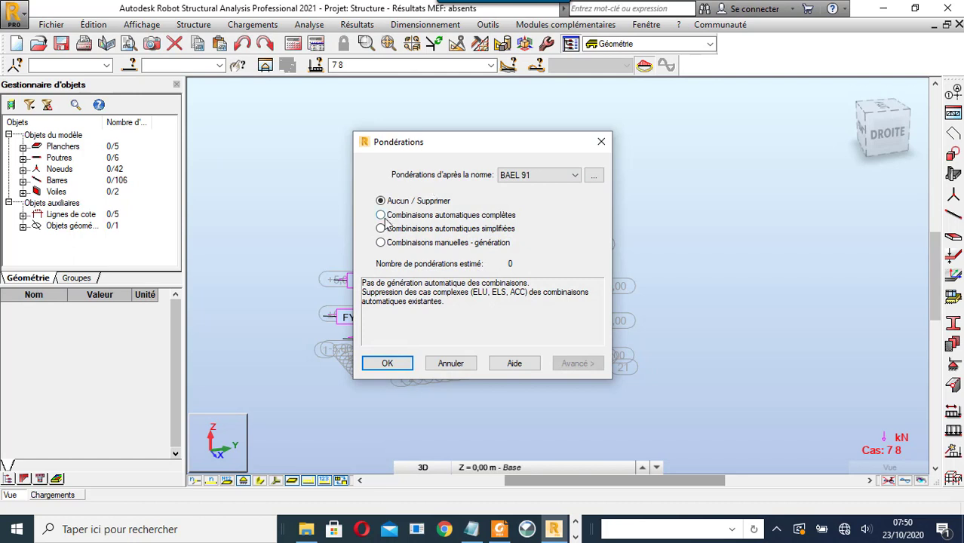
- Choose full automatic combinations and, under advanced options, exclude the ACC and SPE combinations
click(382, 215)
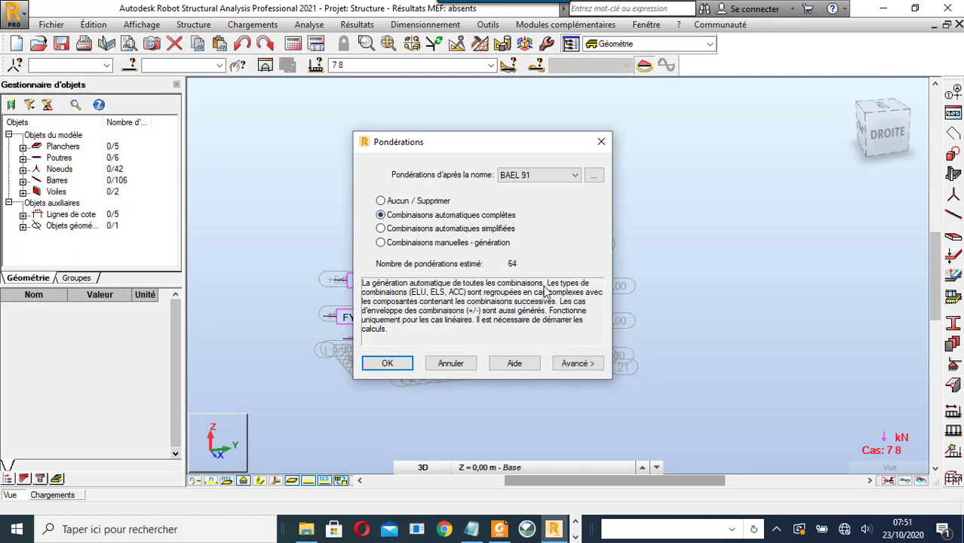
click(586, 366)
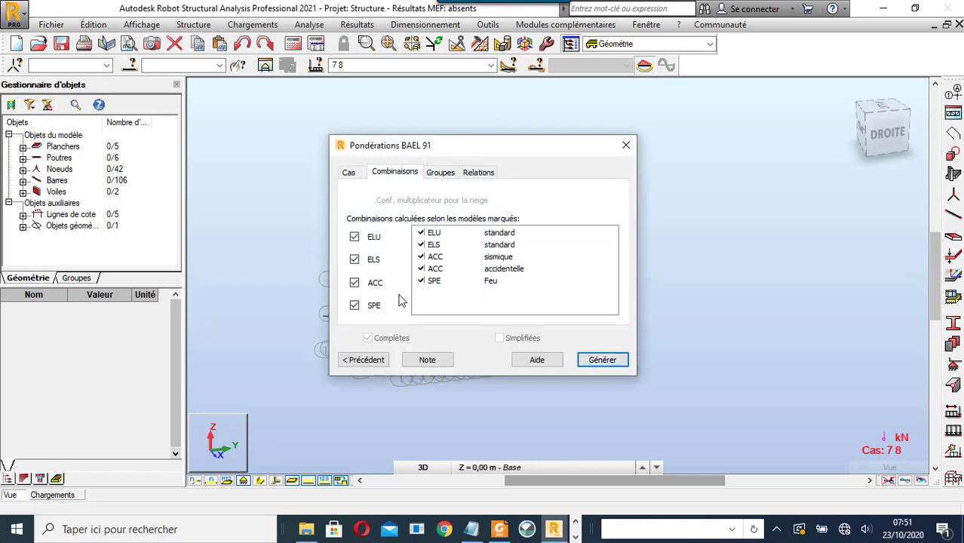
click(355, 305)
click(355, 282)
- Review the d'exploitation and vent load groups, then close Pondérations and open Cas de charge
click(441, 172)
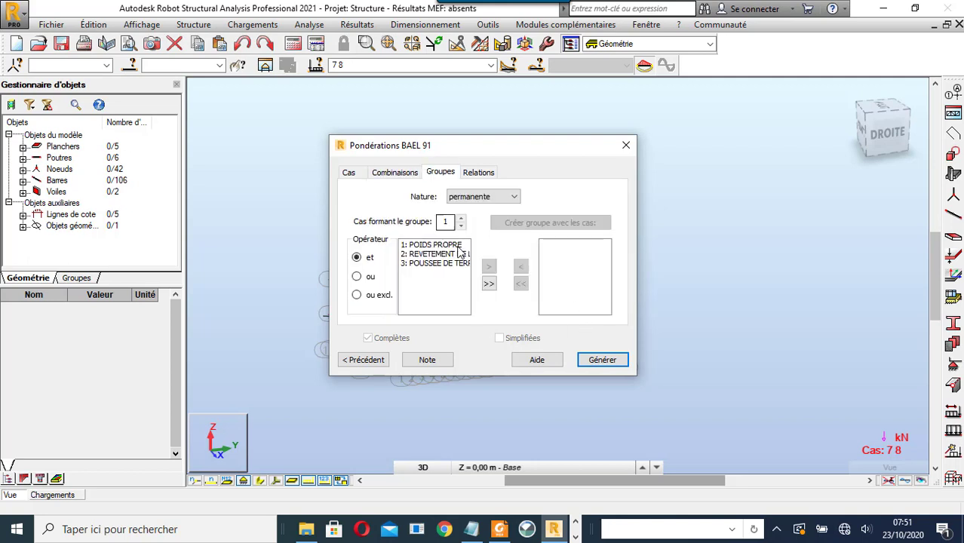
click(483, 196)
click(475, 216)
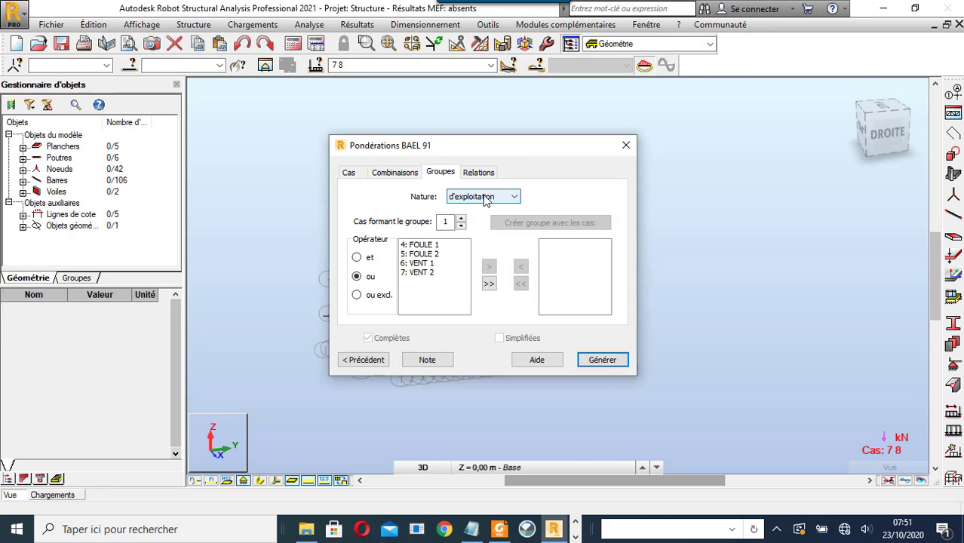
click(486, 197)
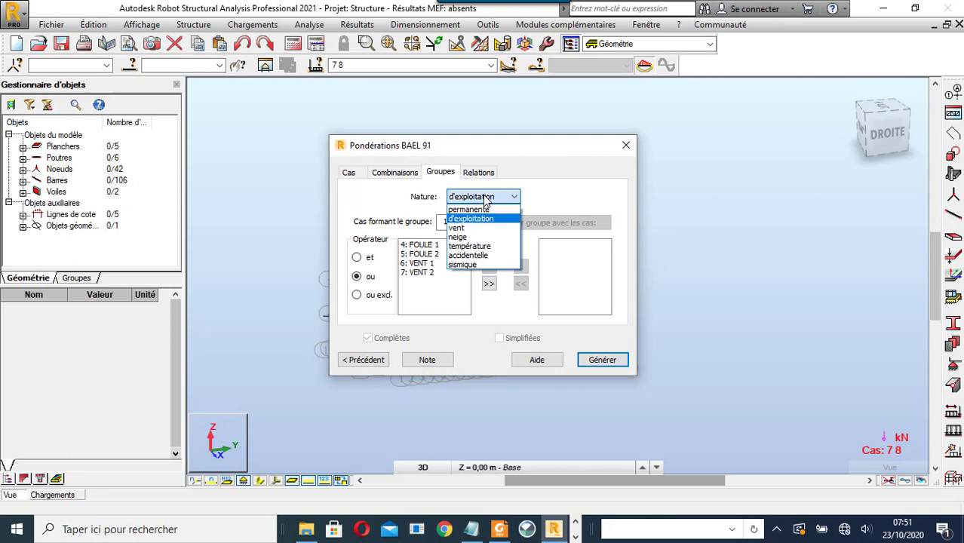
click(482, 227)
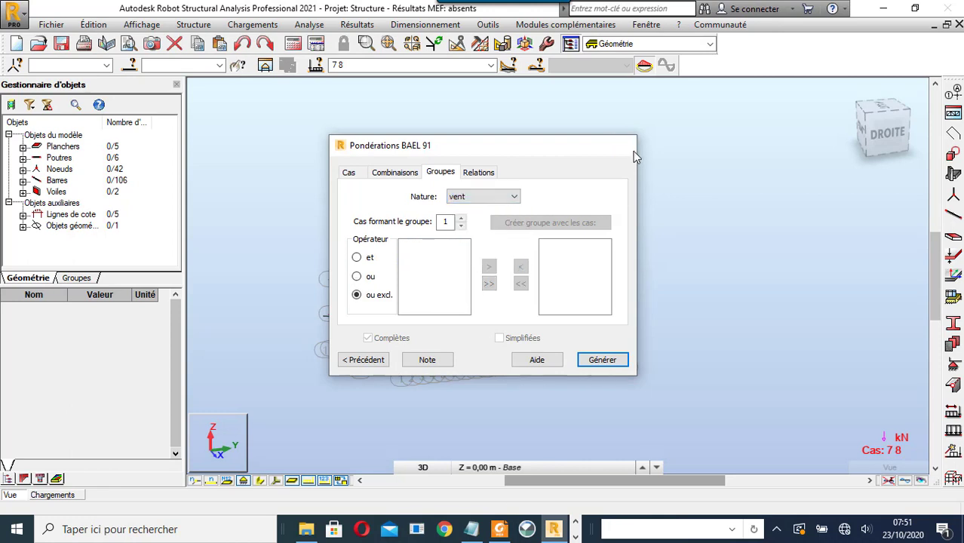
click(631, 148)
click(954, 410)
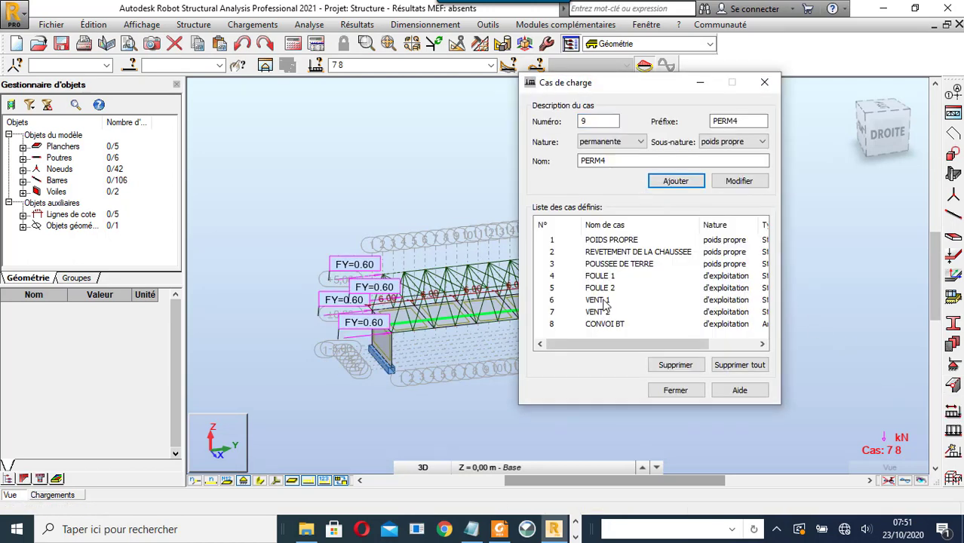
- Change the nature of load cases 6 VENT 1 and 7 VENT 2 to vent, then close Cas de charge
click(553, 301)
double_click(600, 301)
click(615, 144)
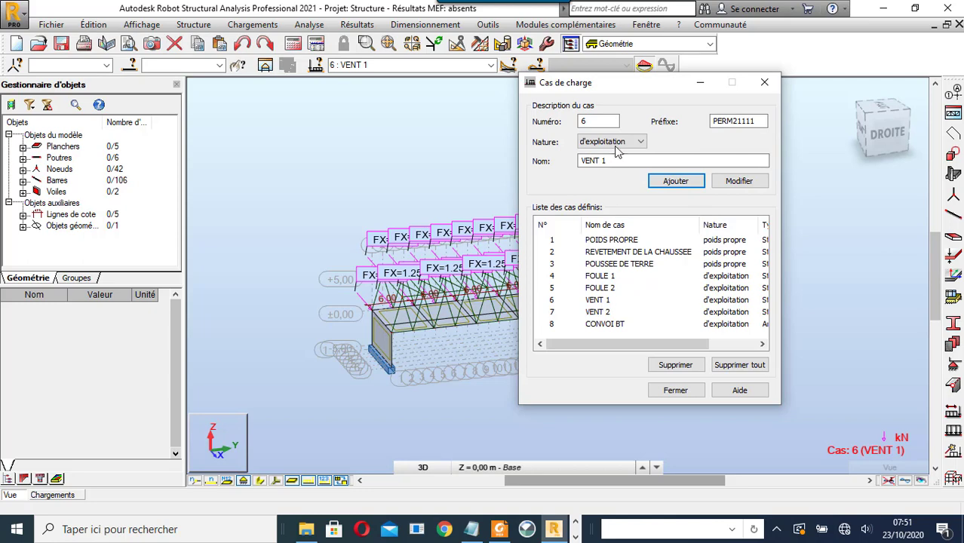
click(619, 174)
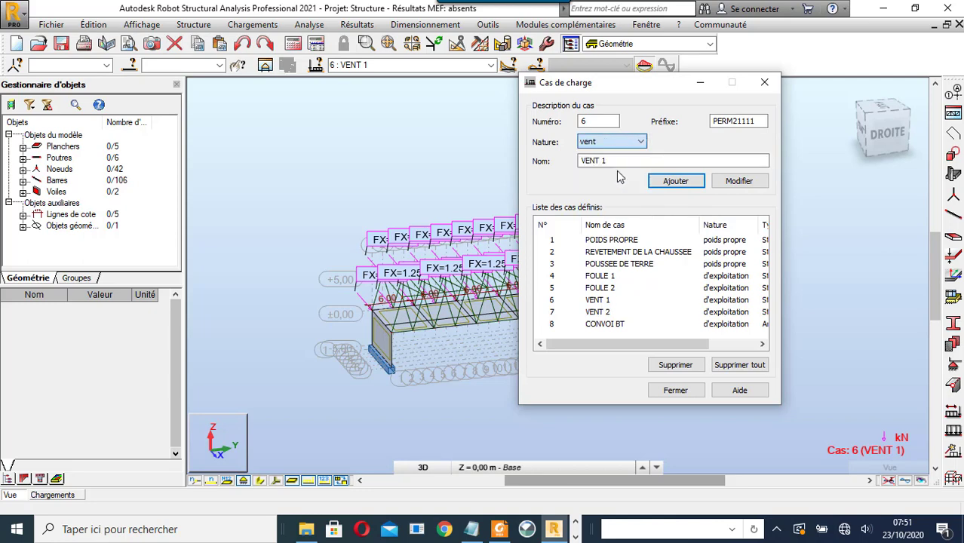
click(749, 185)
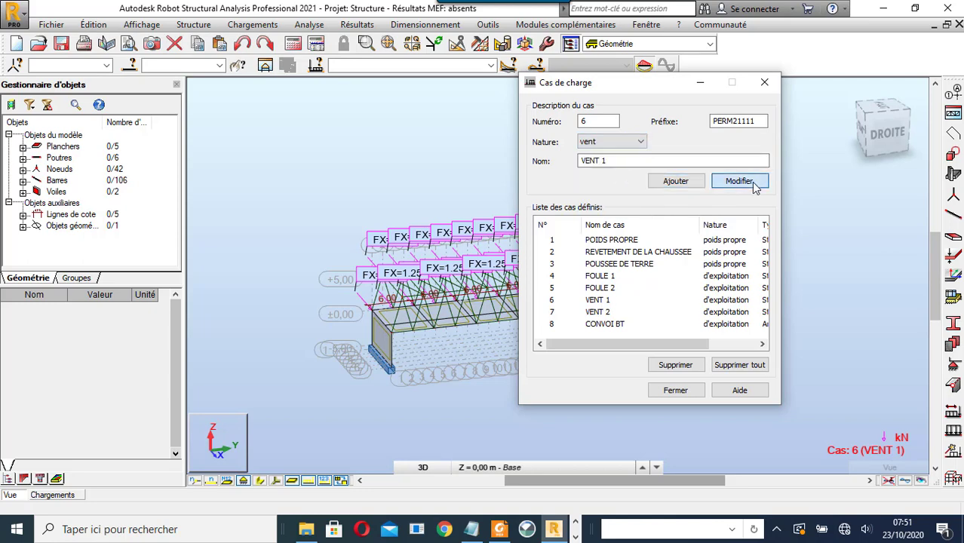
click(554, 313)
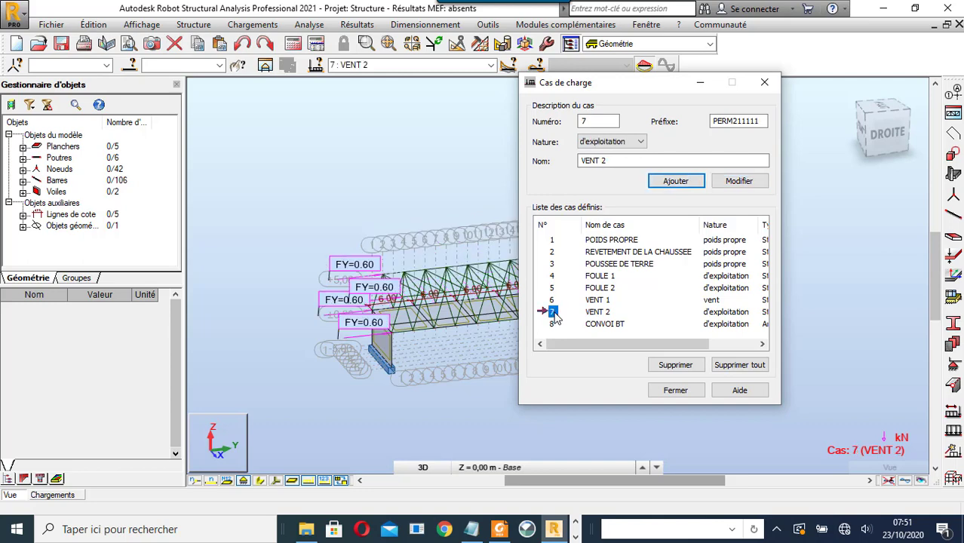
click(627, 142)
click(625, 173)
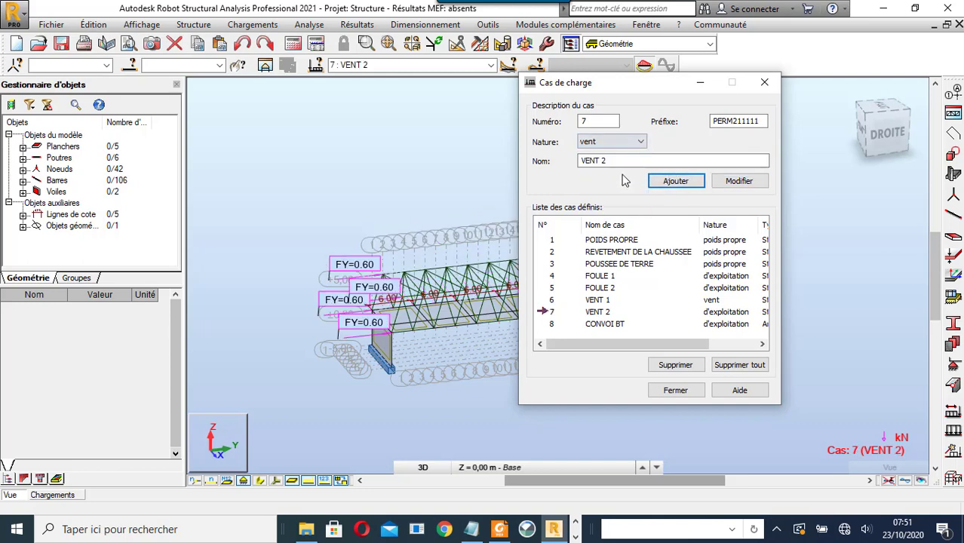
click(740, 184)
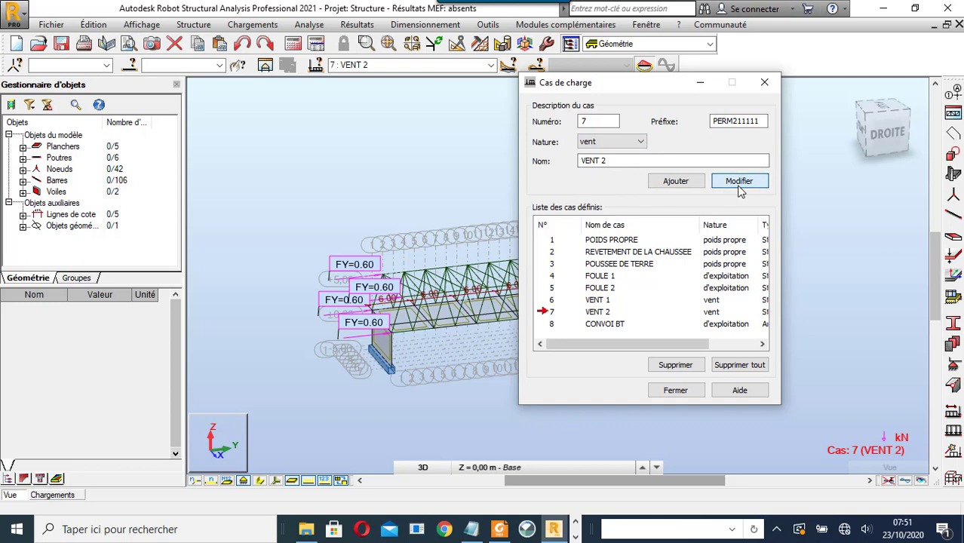
click(764, 83)
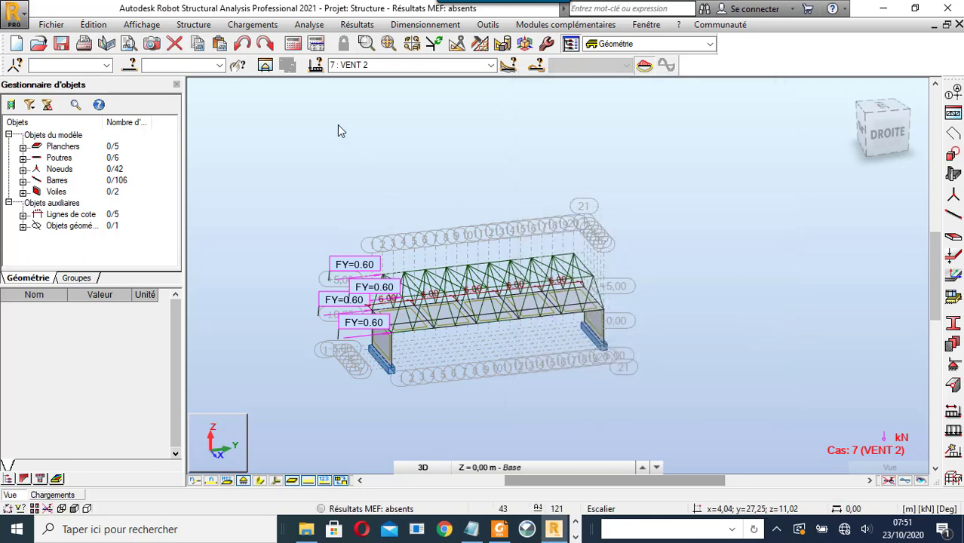
- Reopen the BAEL 91 advanced options and review the exploitation (FOULE 1, 2) and wind (VENT 1, 2) groups
click(260, 26)
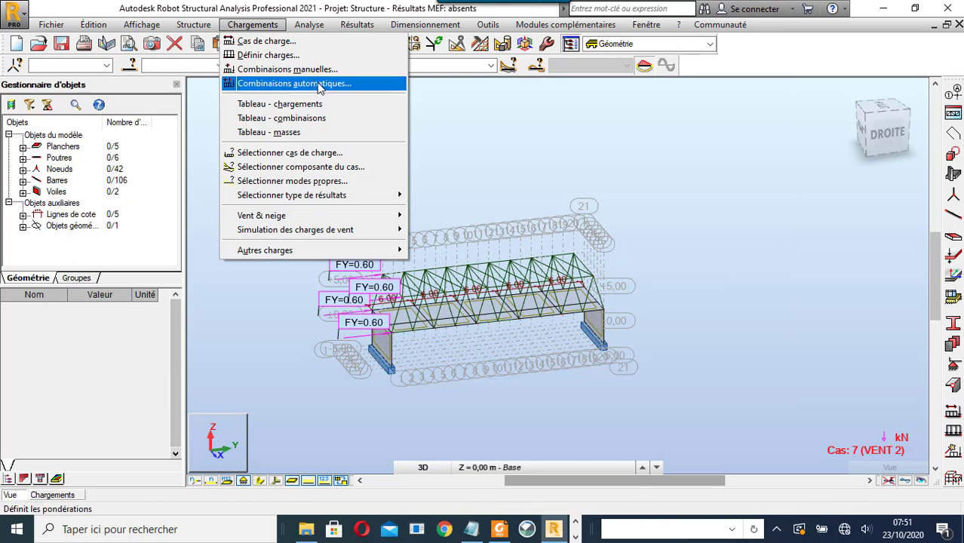
click(294, 83)
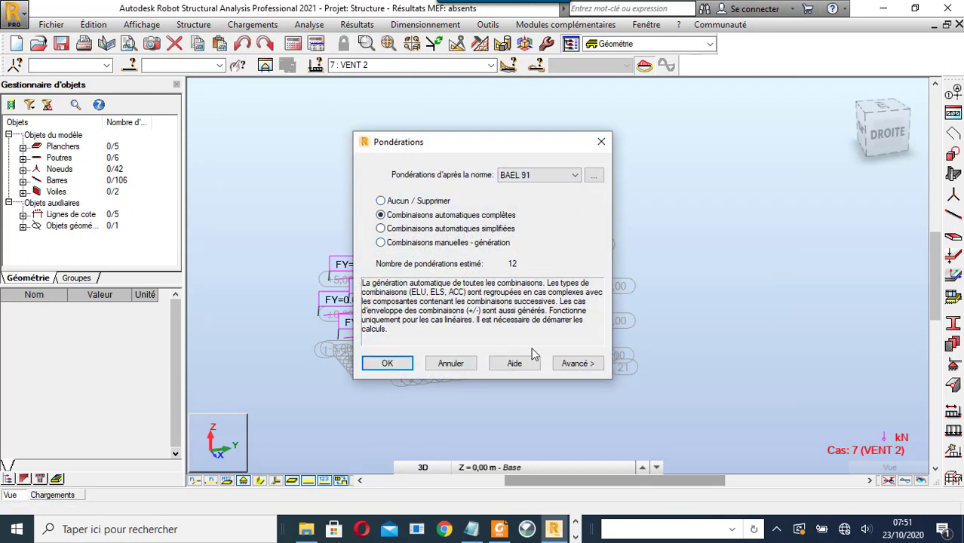
click(579, 363)
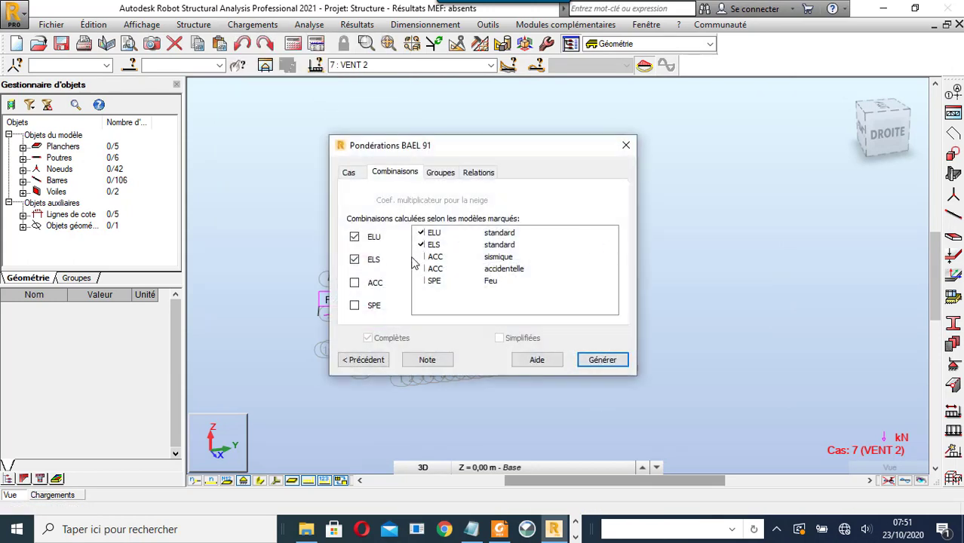
click(431, 174)
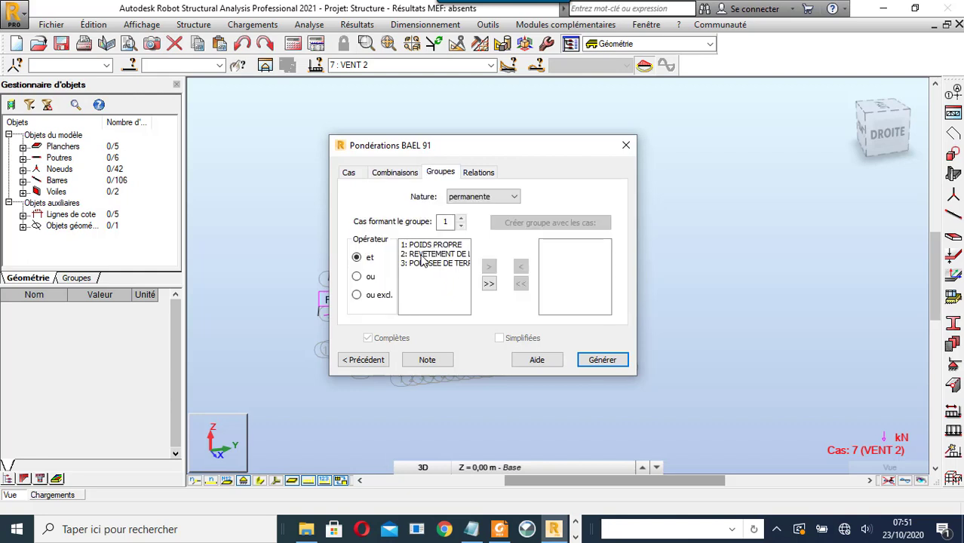
click(483, 196)
click(483, 218)
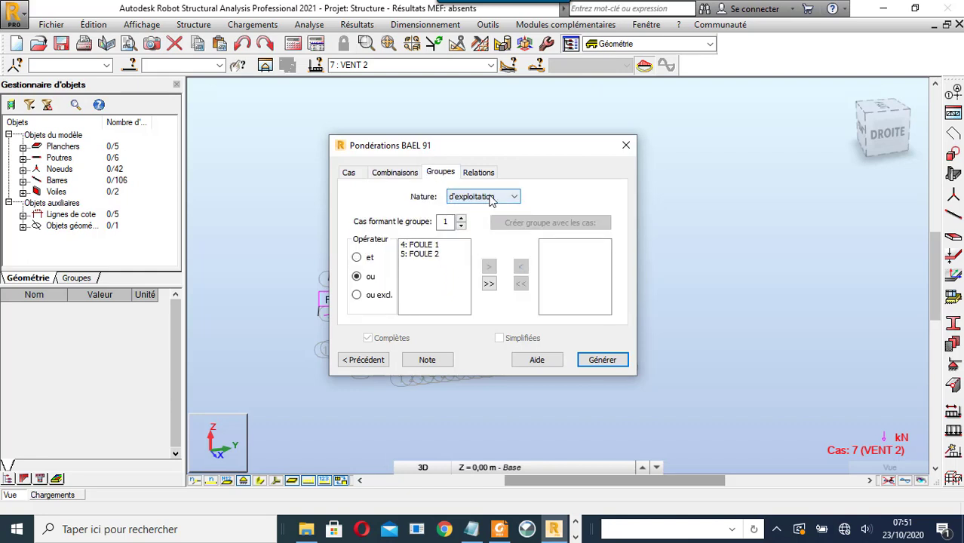
click(483, 196)
click(478, 224)
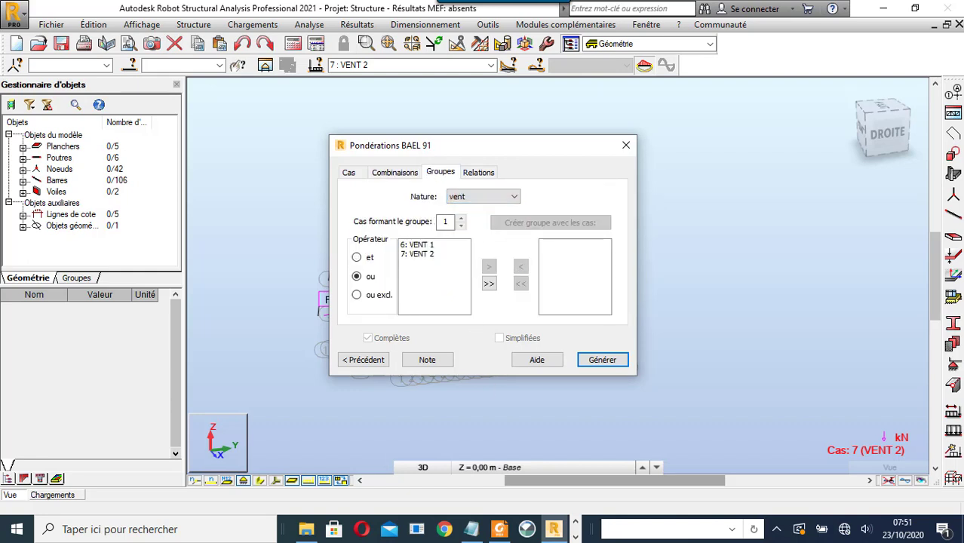
- Inspect the exploitation relations: Q1 (cases 4, 5) exclusive-or Q2 (case 8)
click(491, 172)
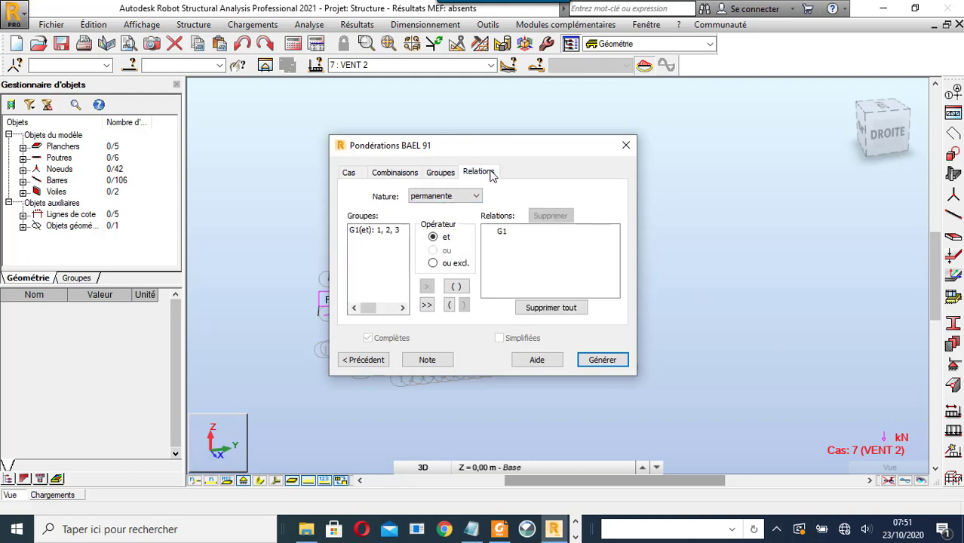
click(477, 197)
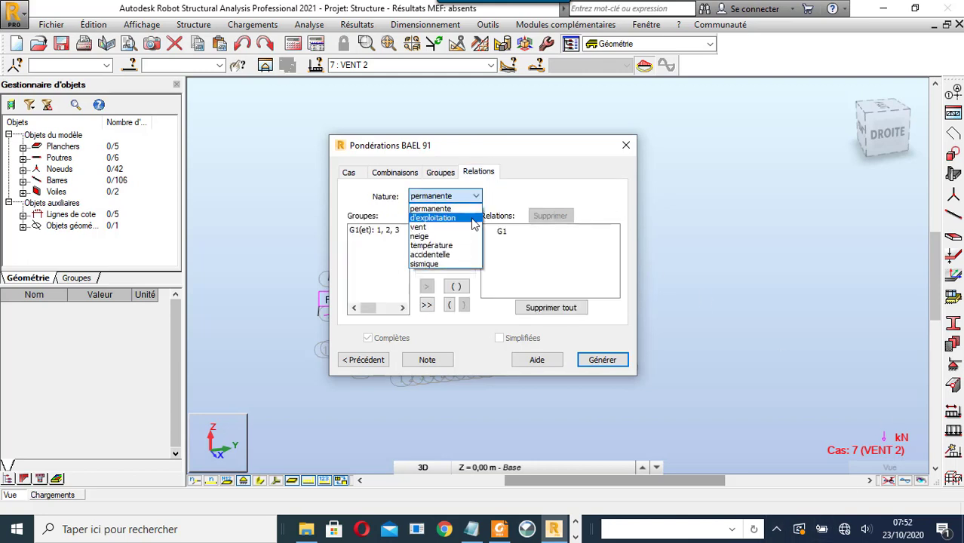
click(471, 206)
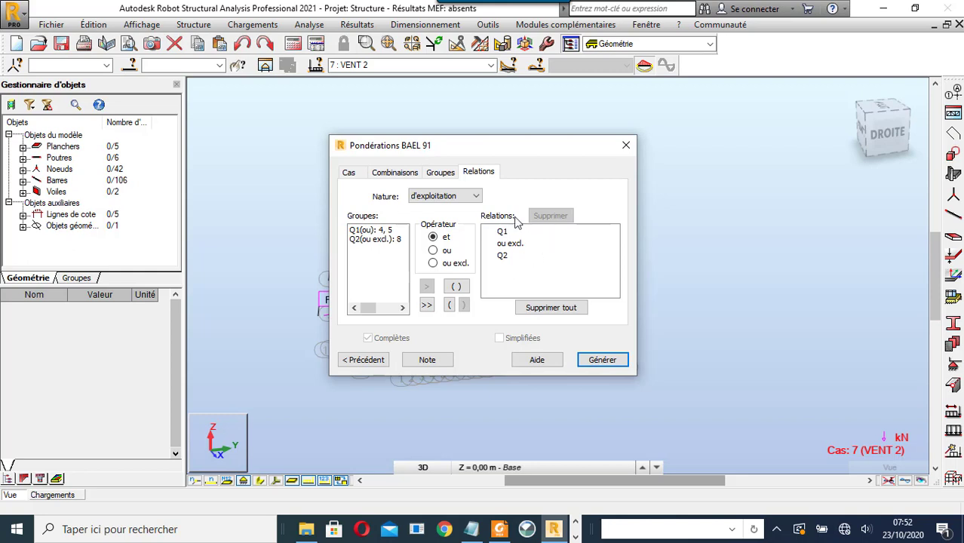
click(445, 179)
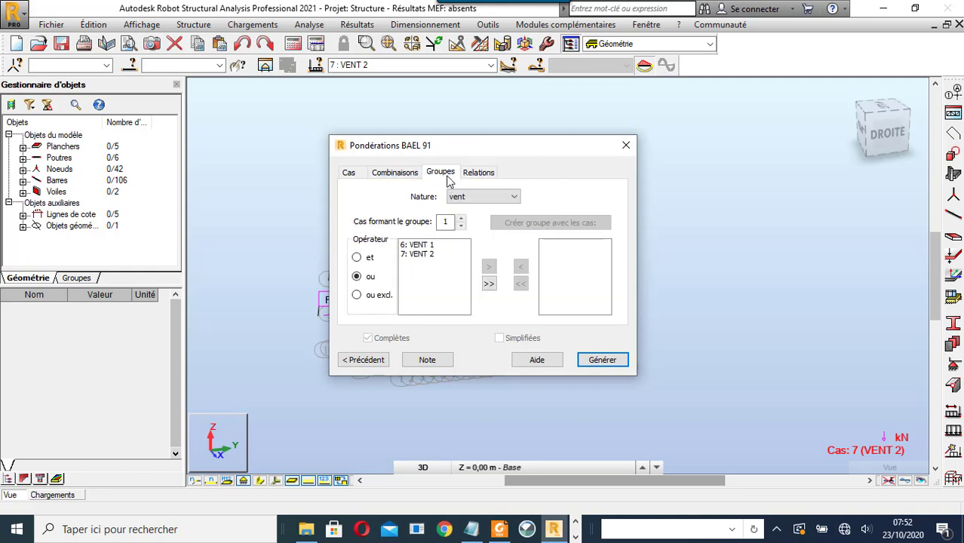
click(478, 197)
click(479, 219)
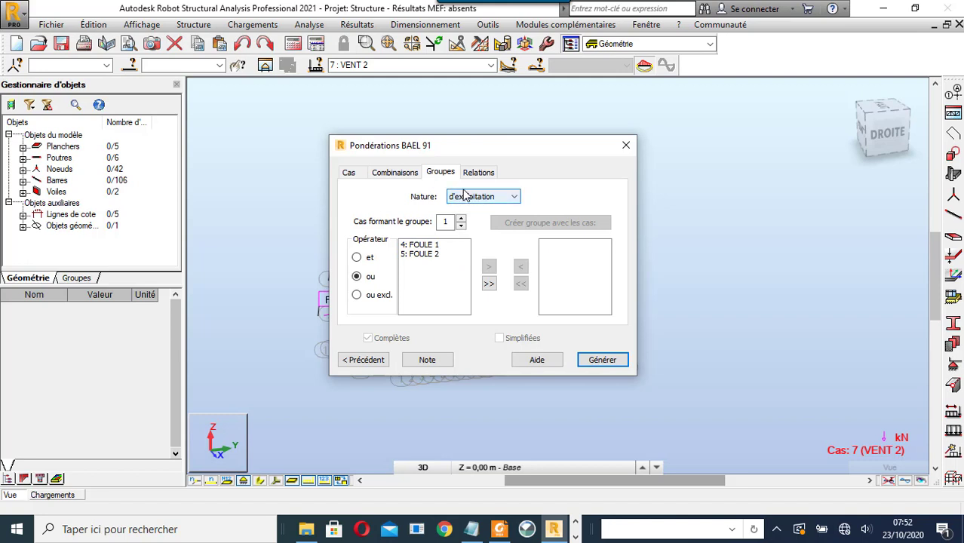
click(478, 172)
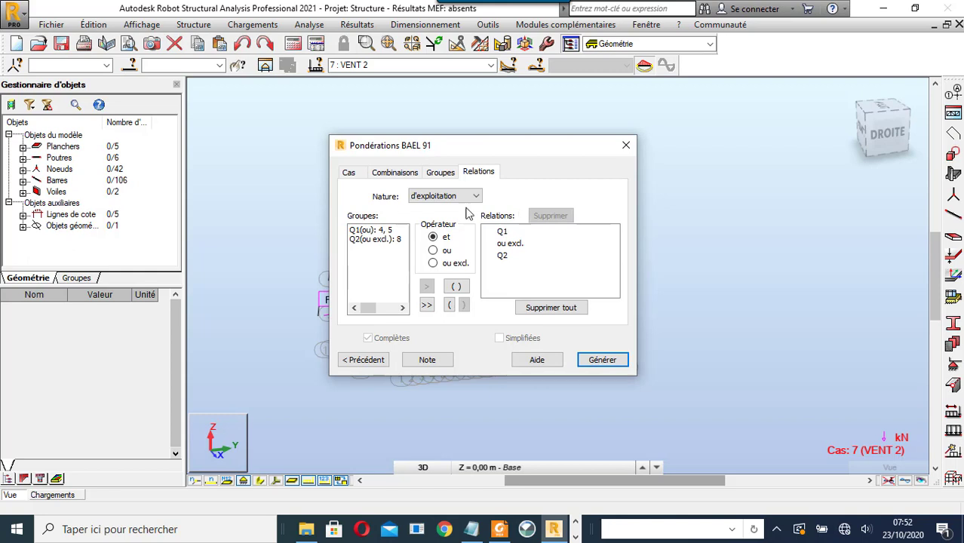
- Set the exploitation group Q1 relation operator to exclusive or
click(369, 230)
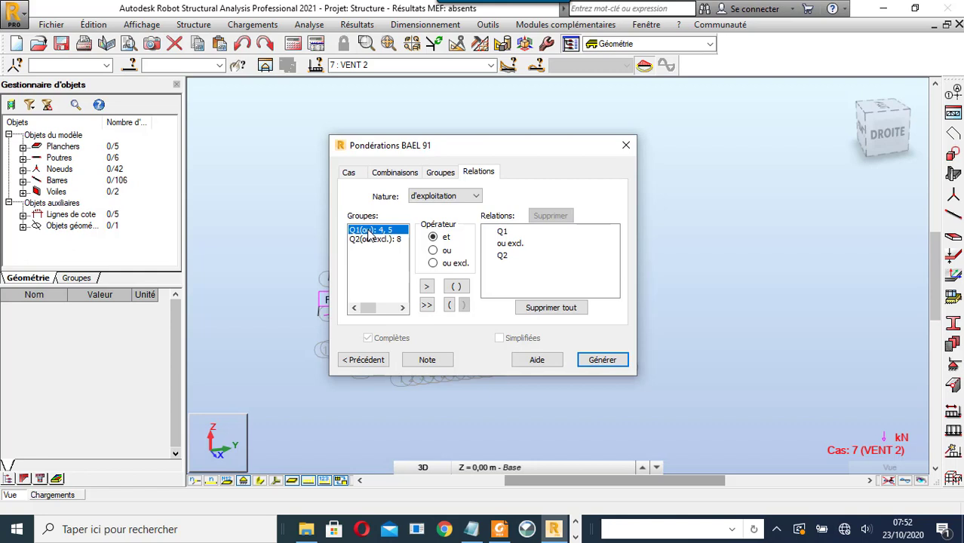
click(436, 173)
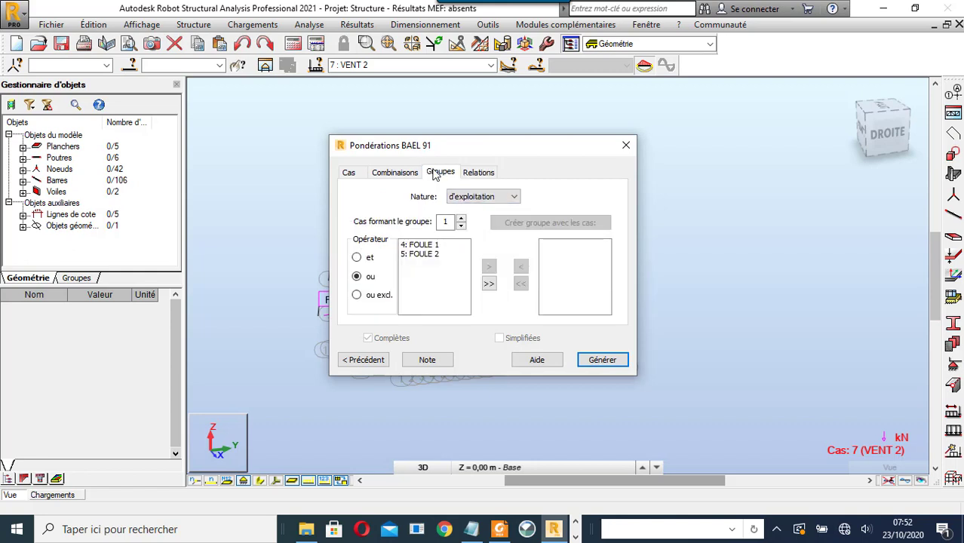
click(471, 197)
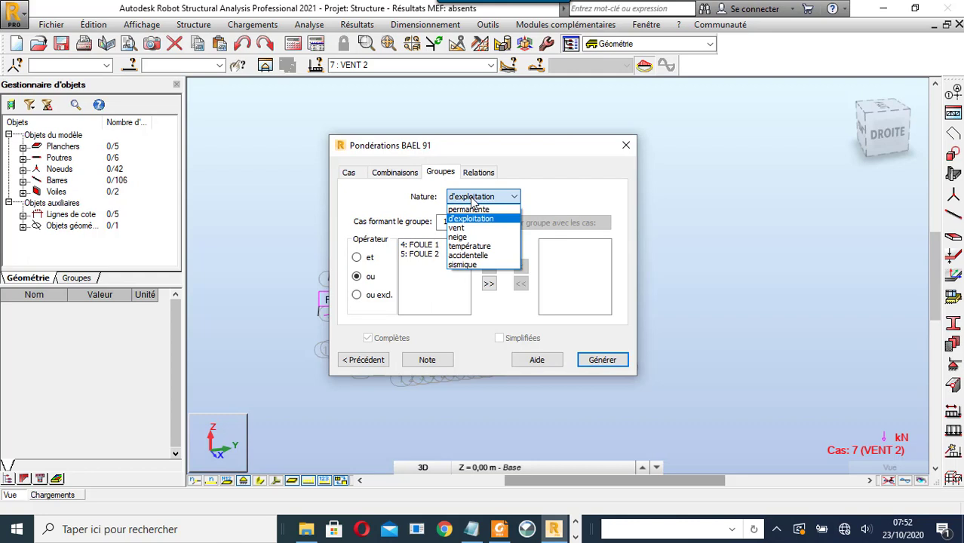
click(487, 219)
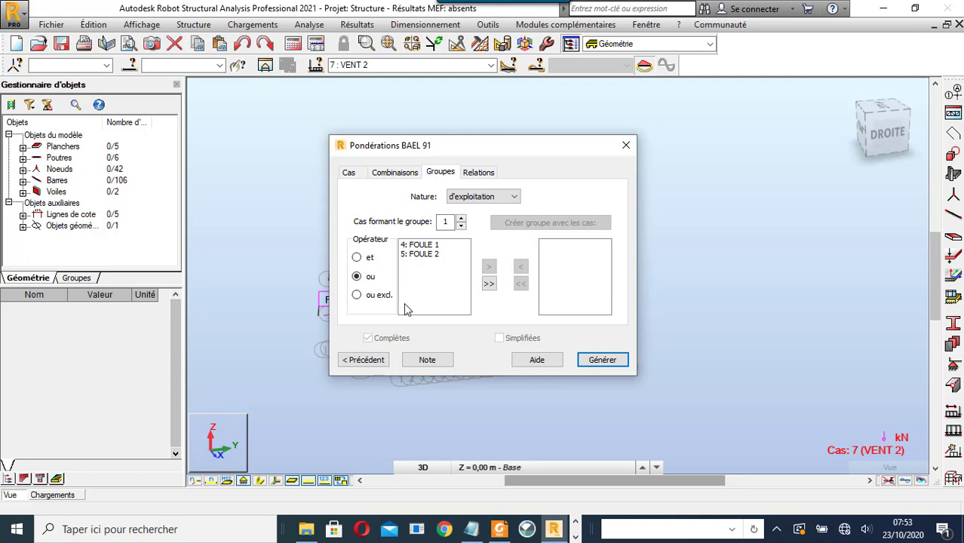
click(358, 296)
click(478, 173)
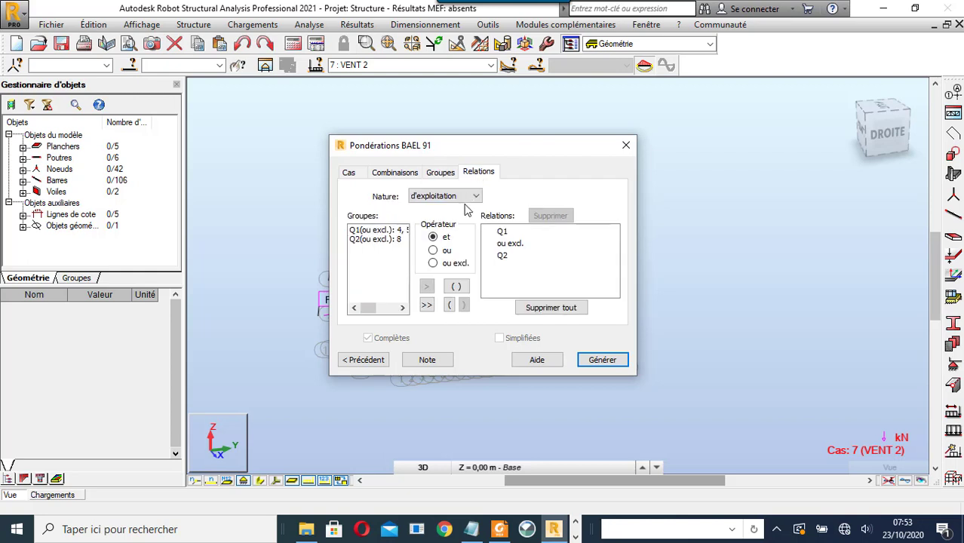
- Add wind group W1 (cases 6, 7) to the relations, removing the duplicate W1 et W1 entry
click(457, 198)
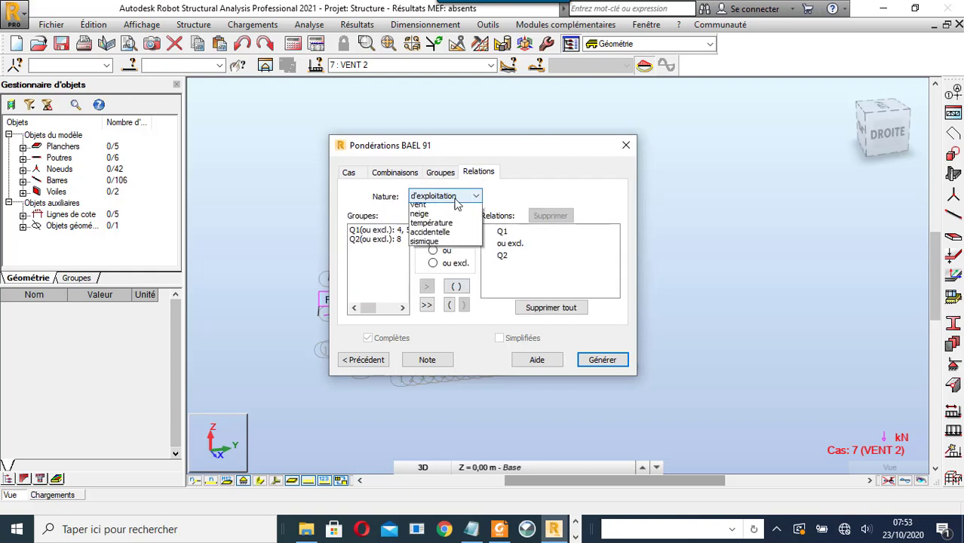
click(455, 226)
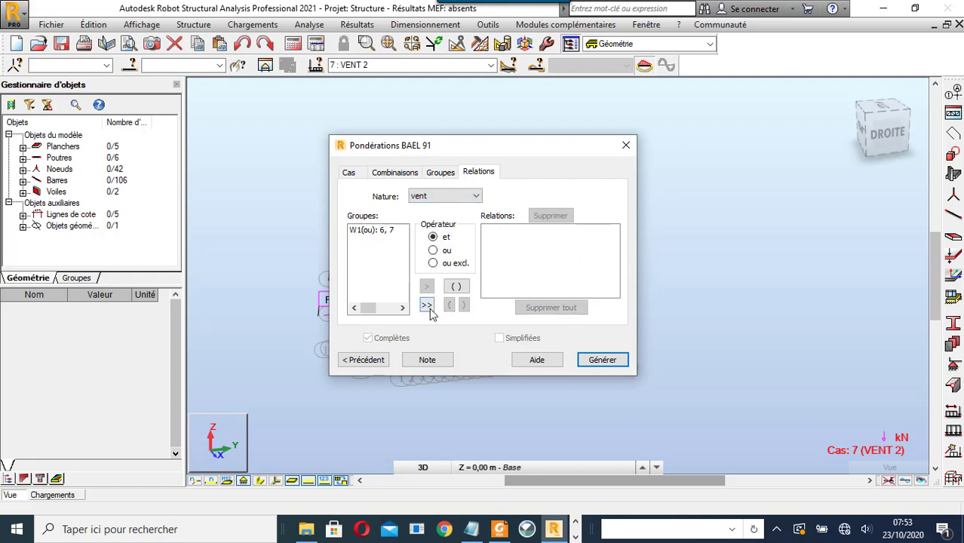
click(371, 232)
click(427, 305)
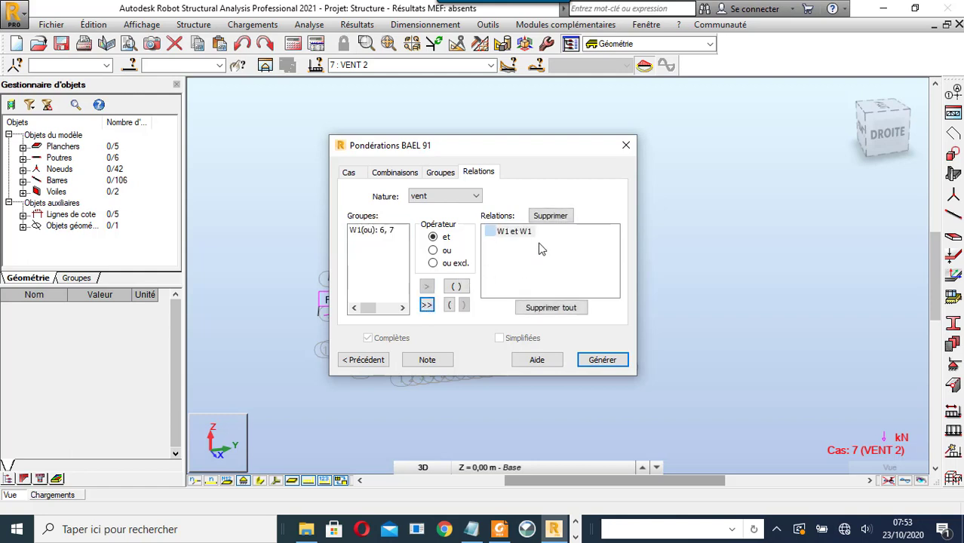
click(550, 217)
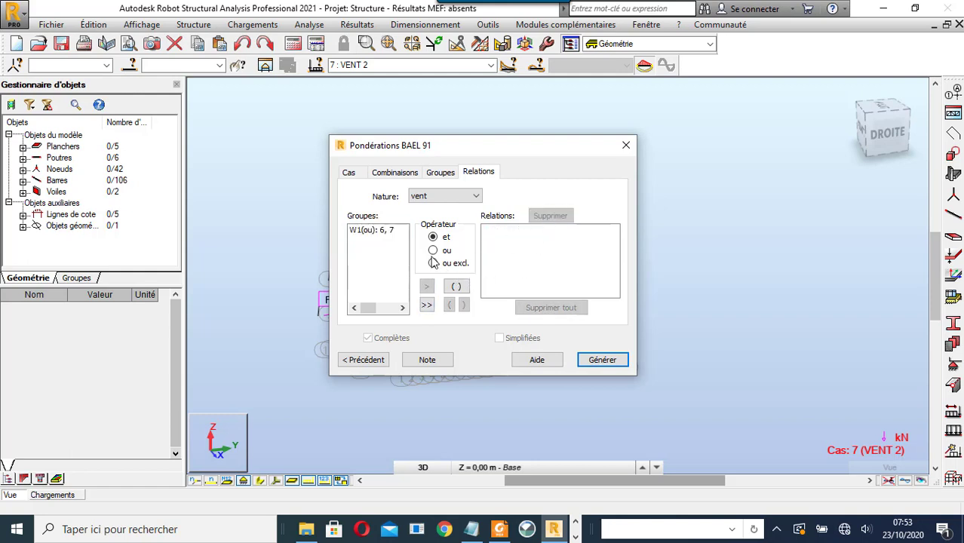
click(368, 230)
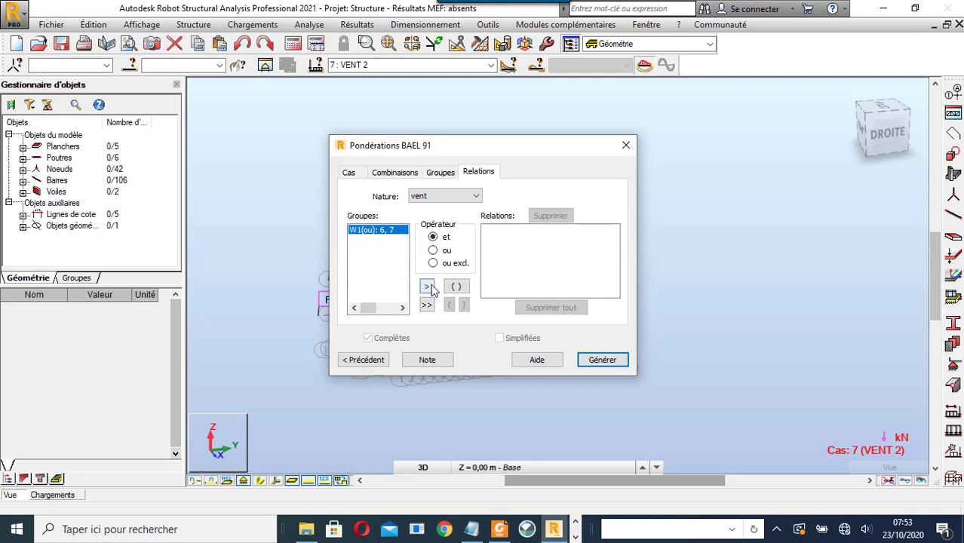
click(427, 306)
- Check the exploitation and permanent G1 relations, then generate the BAEL 91 load combinations
click(463, 195)
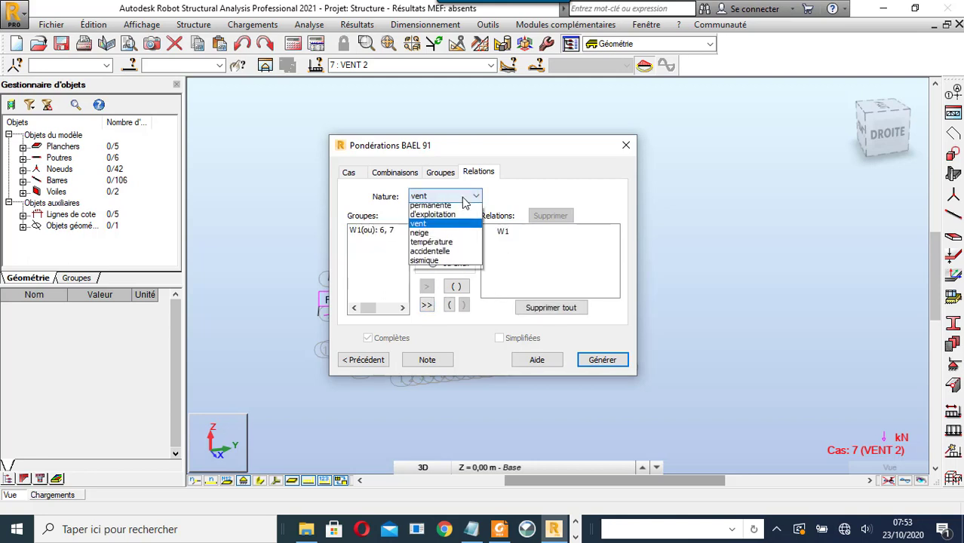
click(455, 215)
click(464, 196)
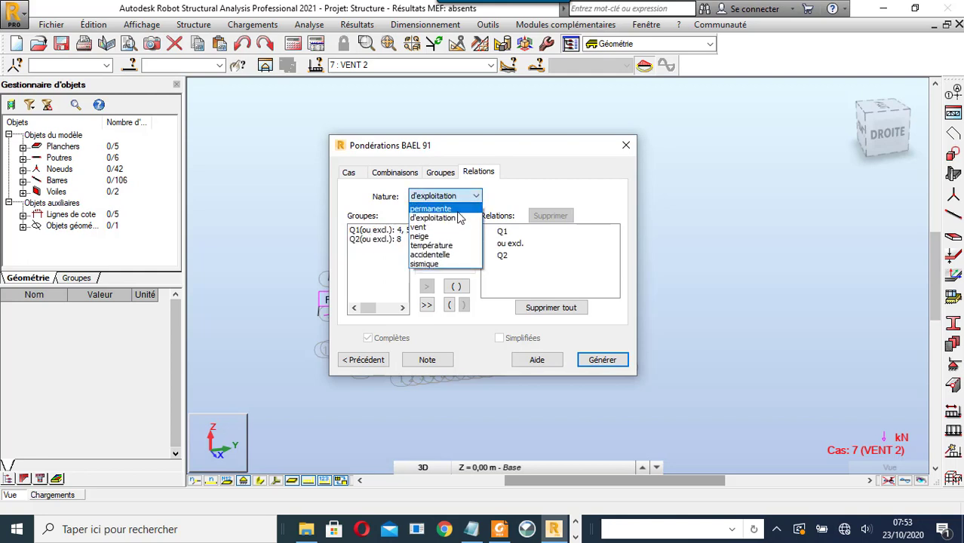
click(458, 207)
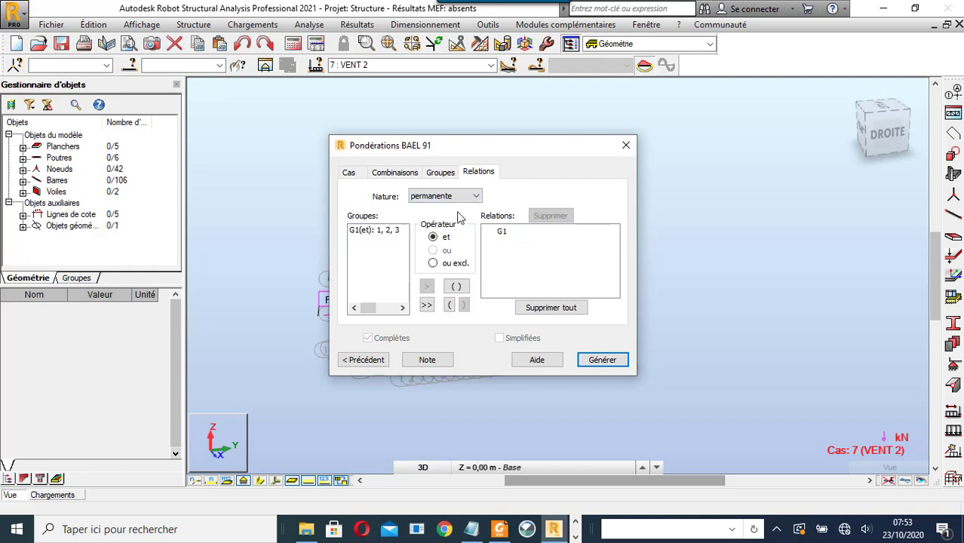
click(600, 361)
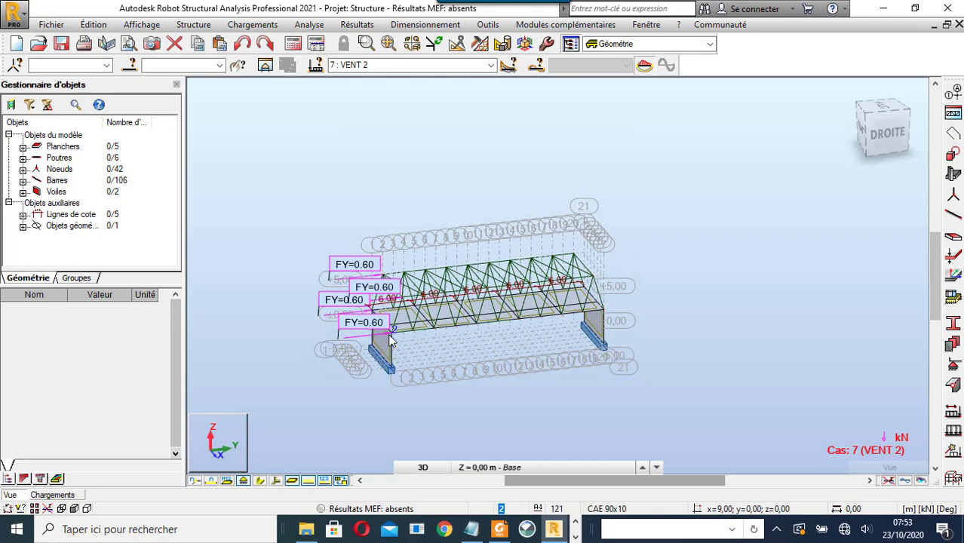
- Apply the finite element meshing options to all panels, reviewing the Delaunay method parameters
scroll(400, 332, up, 3)
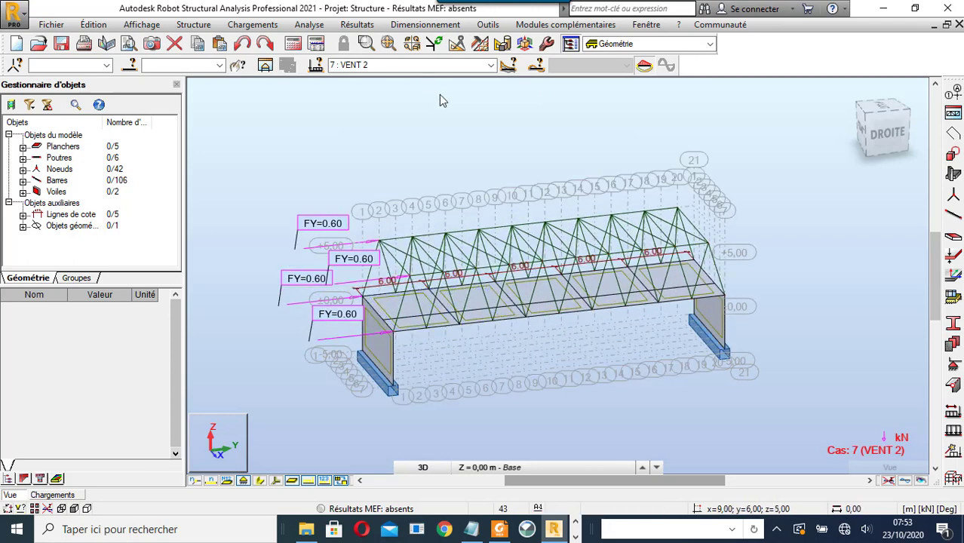
click(483, 44)
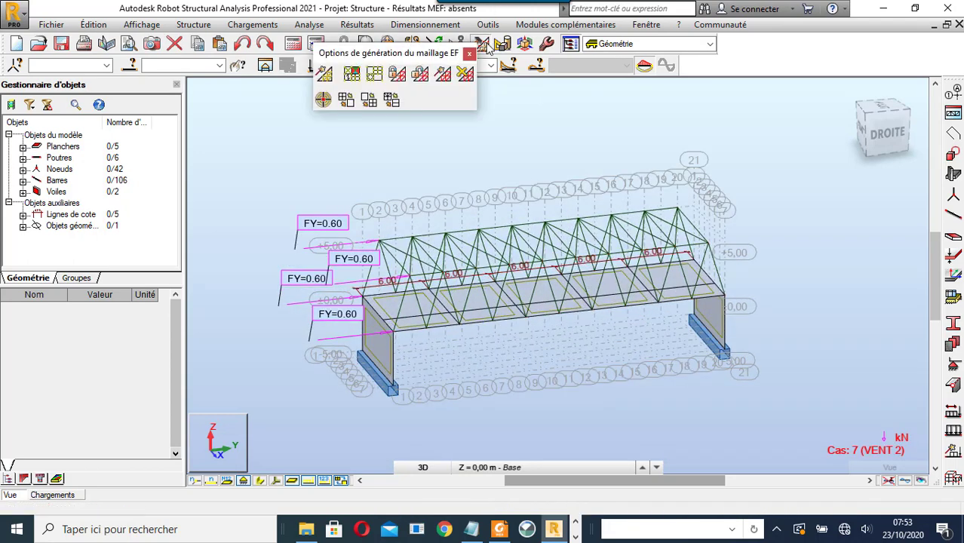
click(392, 99)
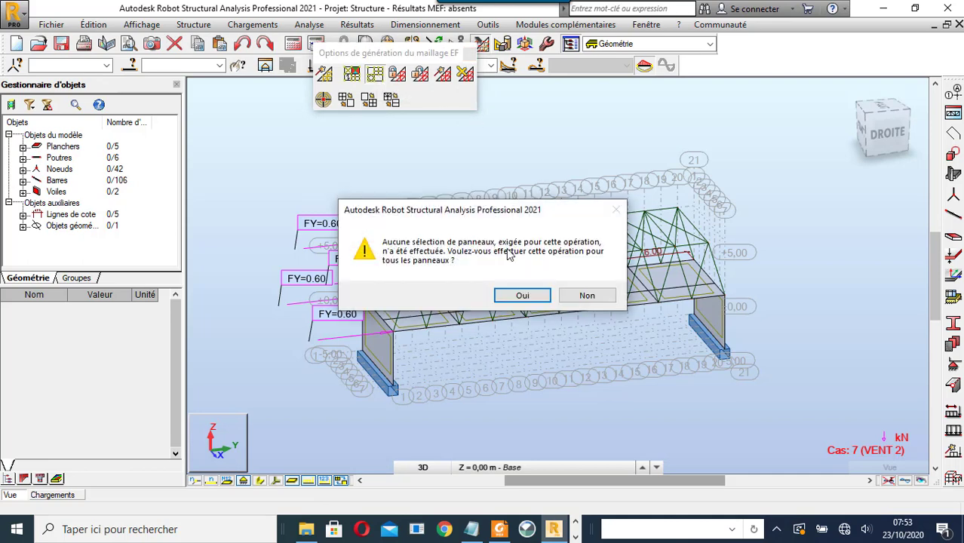
click(515, 296)
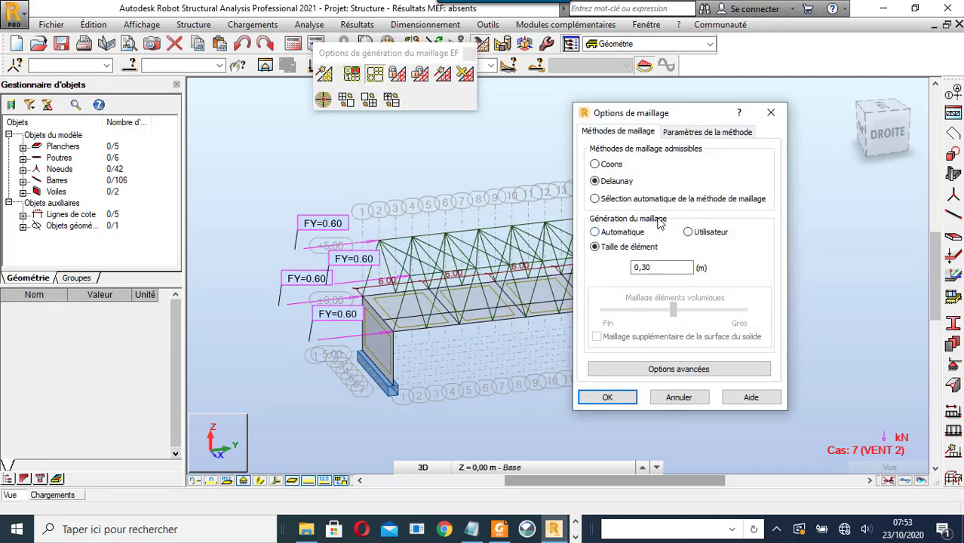
click(708, 132)
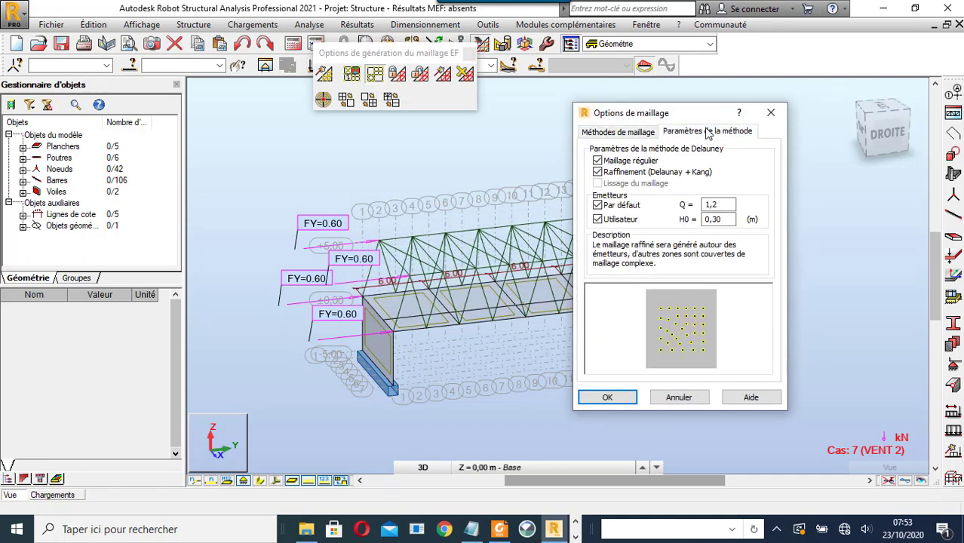
click(771, 112)
click(470, 53)
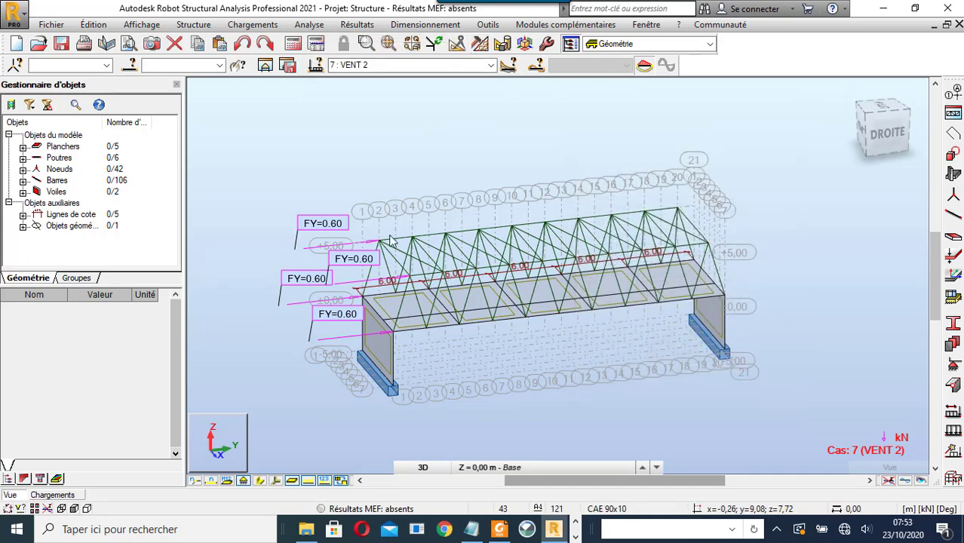
- Run the structural calculation, clear the panel selection, and bring up the screen recorder controls
click(290, 65)
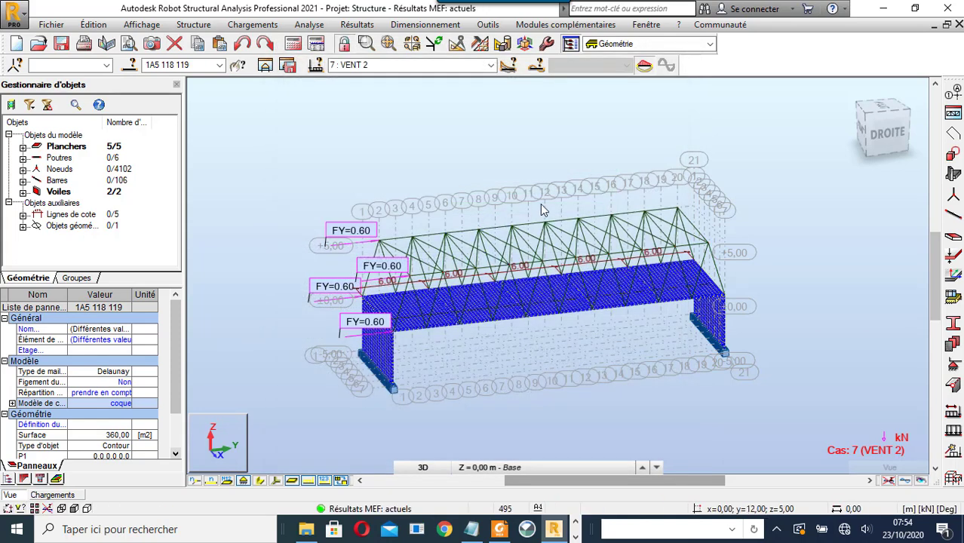
click(464, 151)
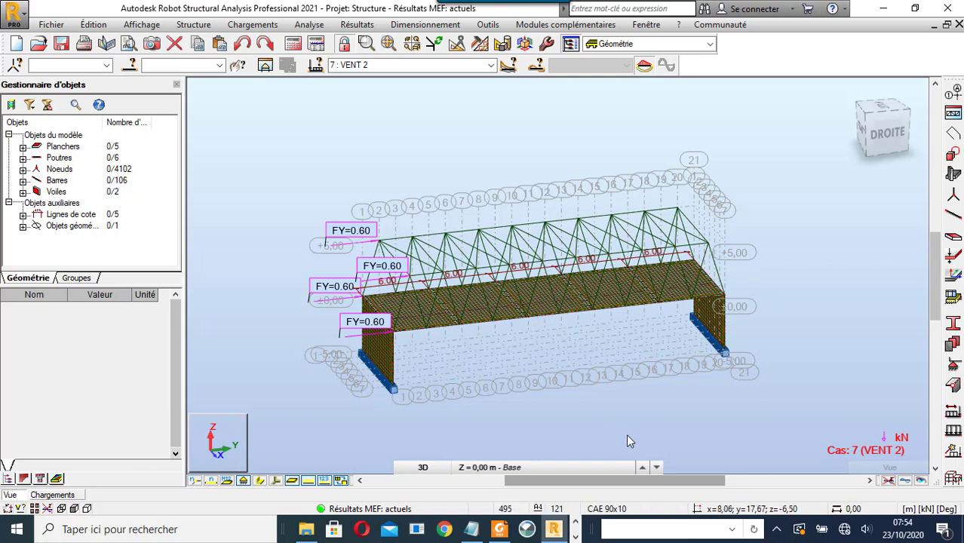
click(575, 537)
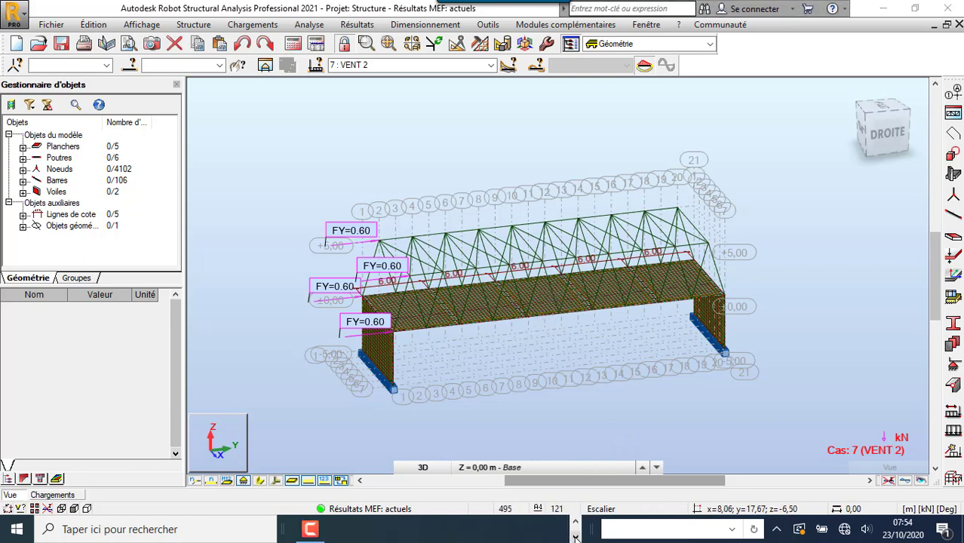
click(313, 530)
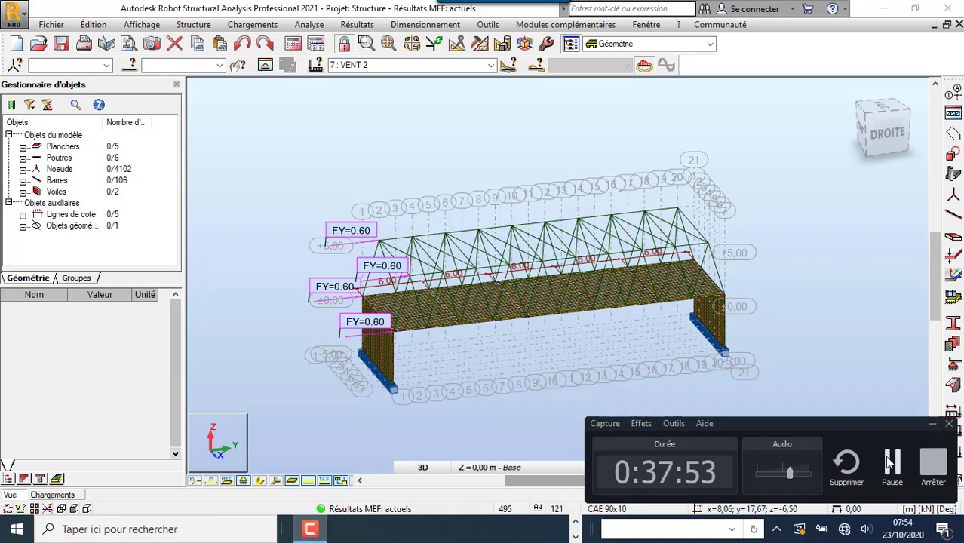